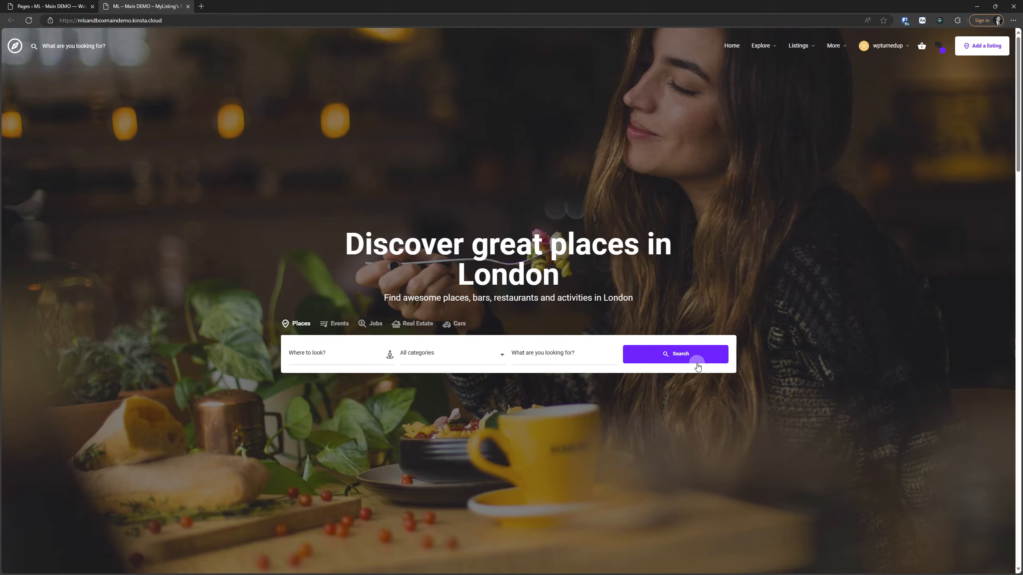
Search for places from the home page without any filters and look through the resulting listings and their count.
click(698, 367)
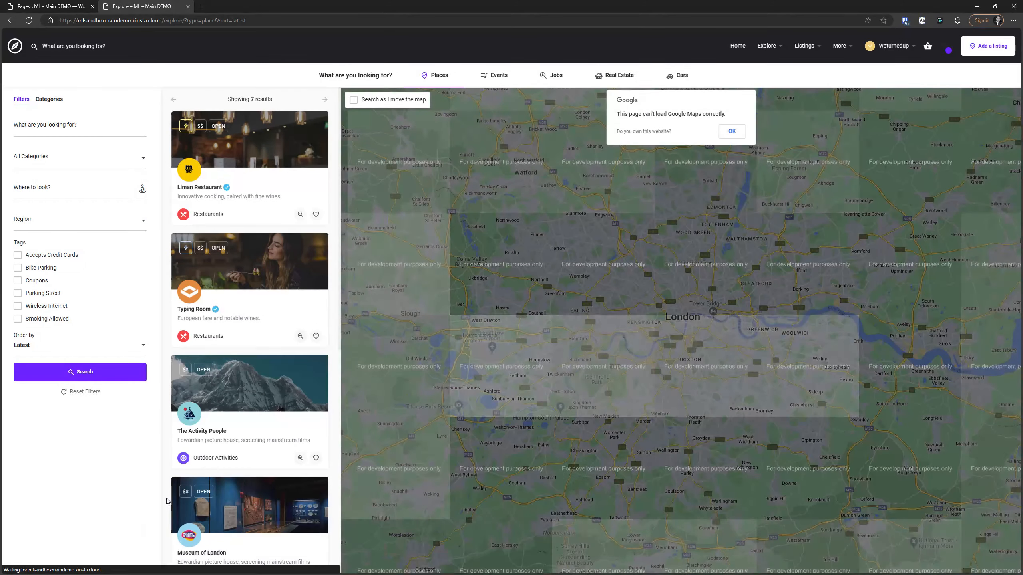
scroll(236, 337, down, 1)
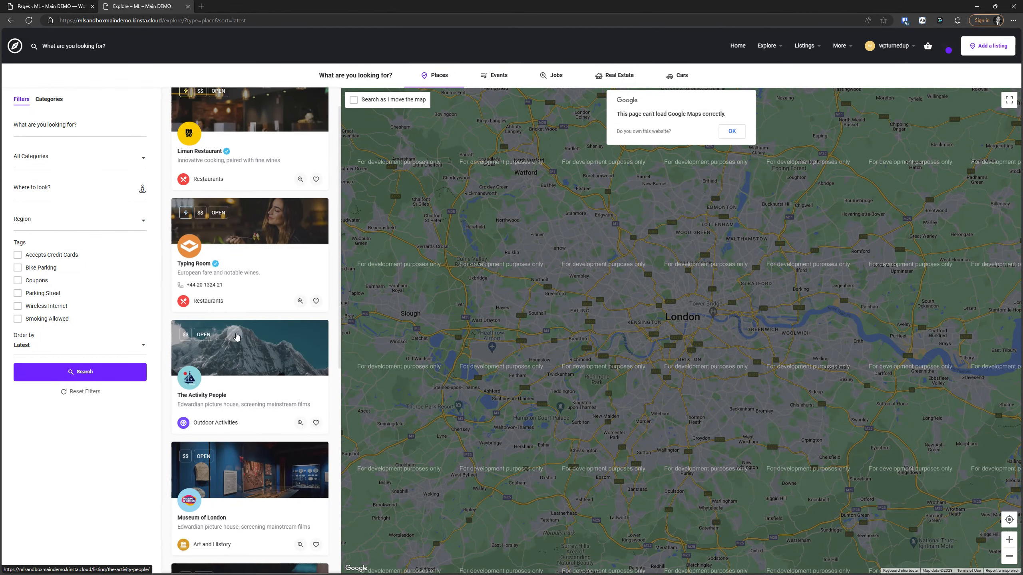
scroll(236, 337, down, 9)
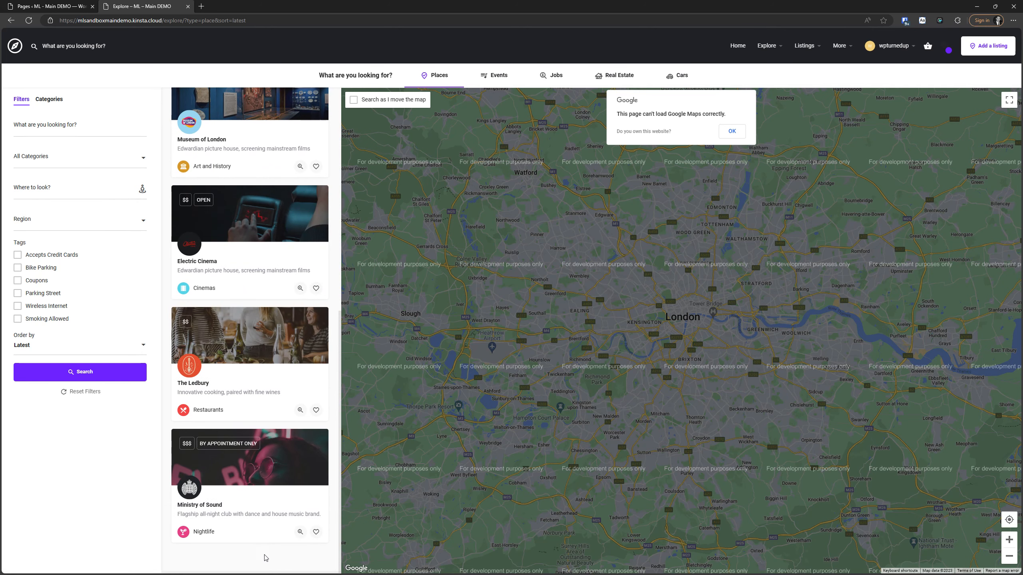
scroll(263, 570, up, 10)
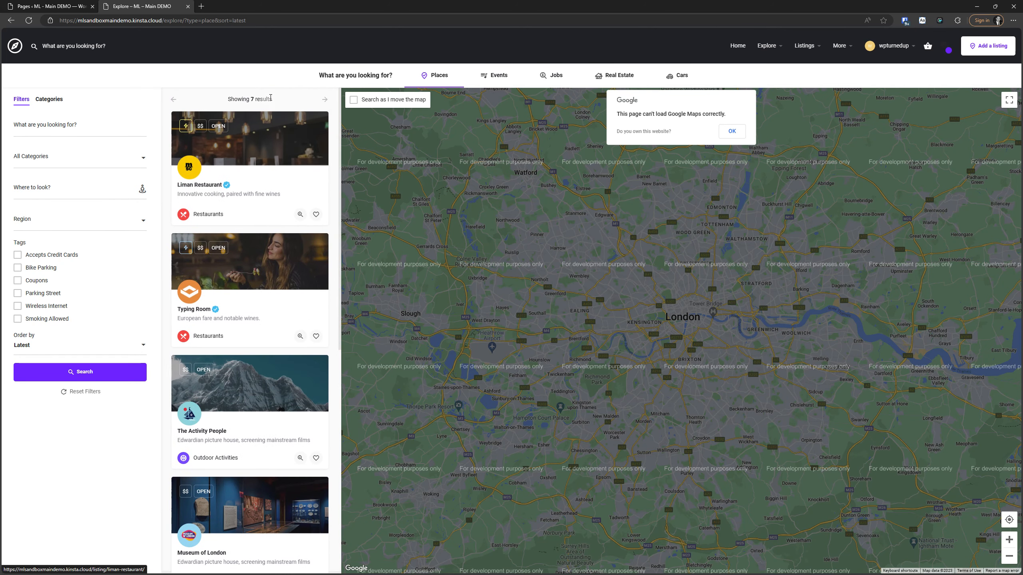
drag(272, 99, 240, 97)
Open the Explore page in the Elementor editor in a new browser tab and select its Explore Listings widget.
click(49, 6)
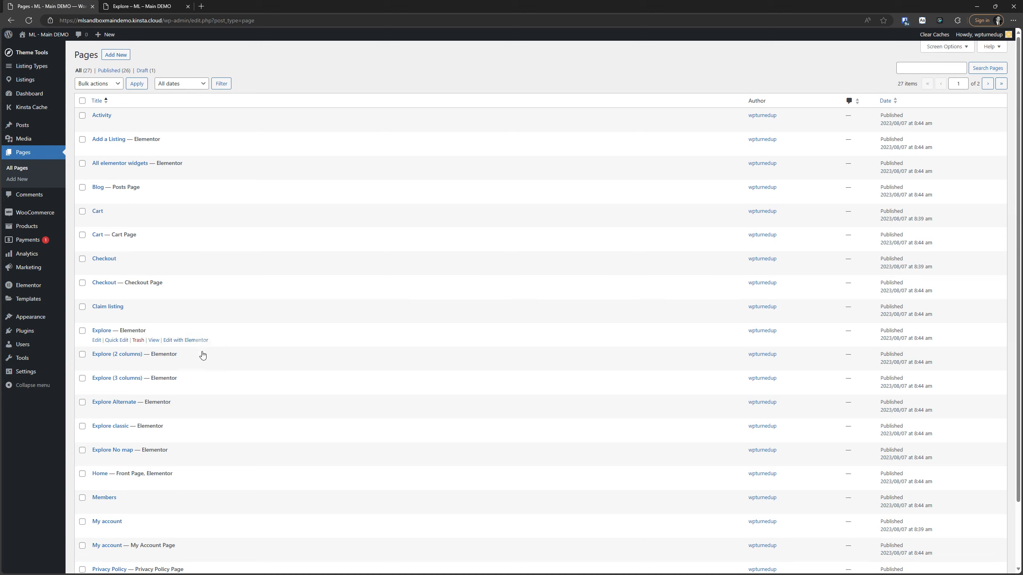
right_click(172, 338)
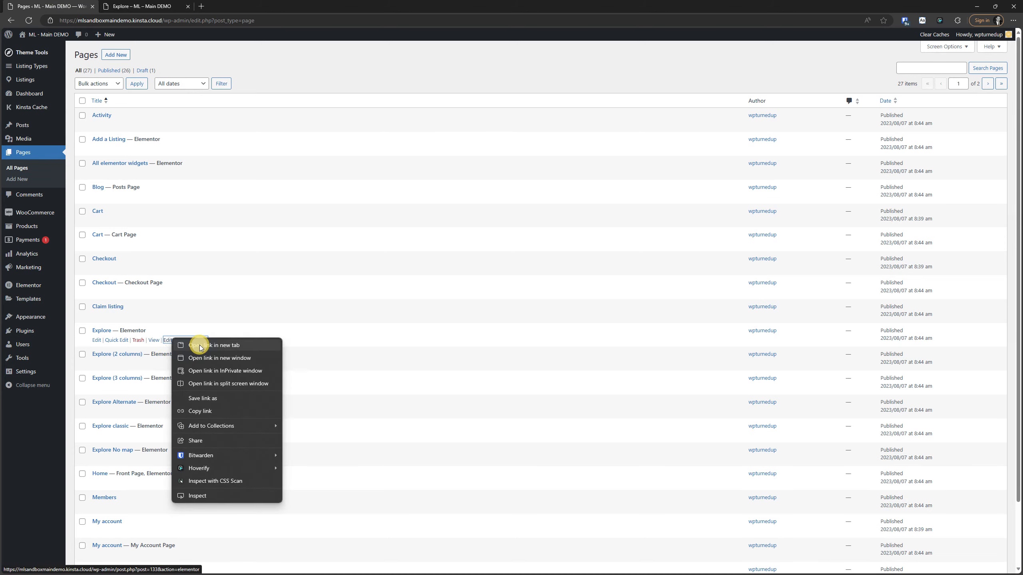
click(200, 345)
click(157, 9)
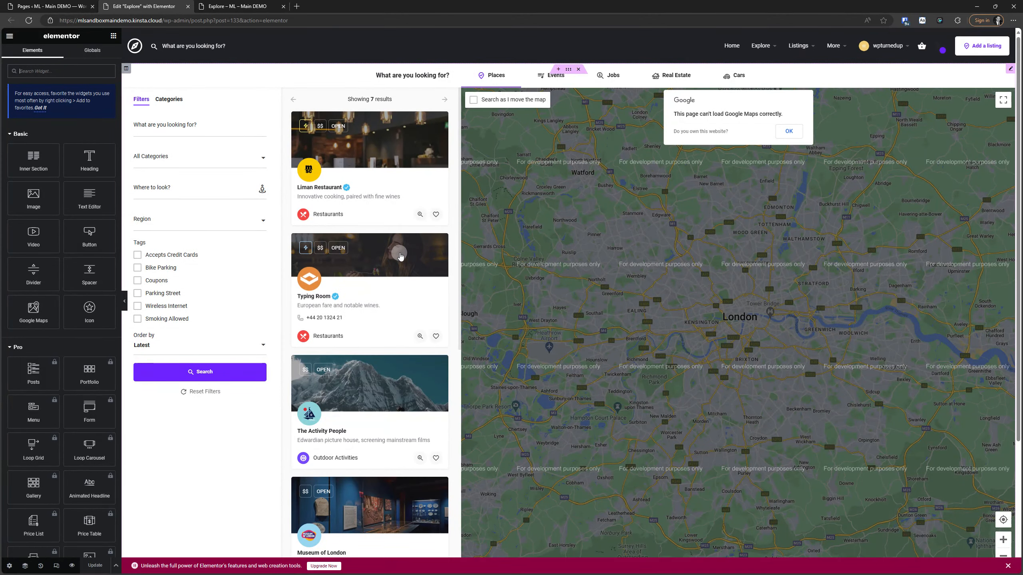
click(399, 254)
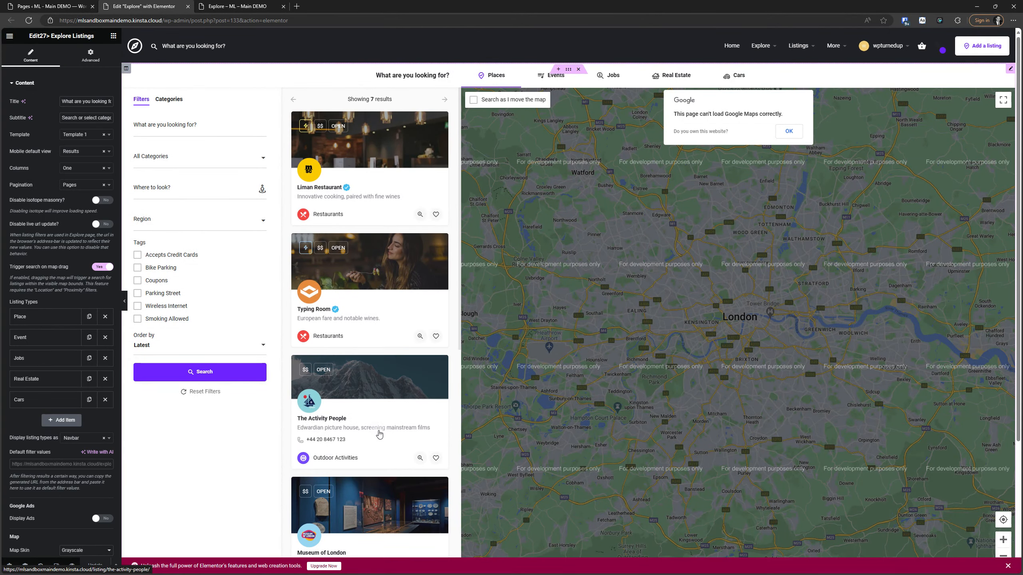
Open the WordPress Theme Options in a new browser tab and make it the first tab.
click(51, 6)
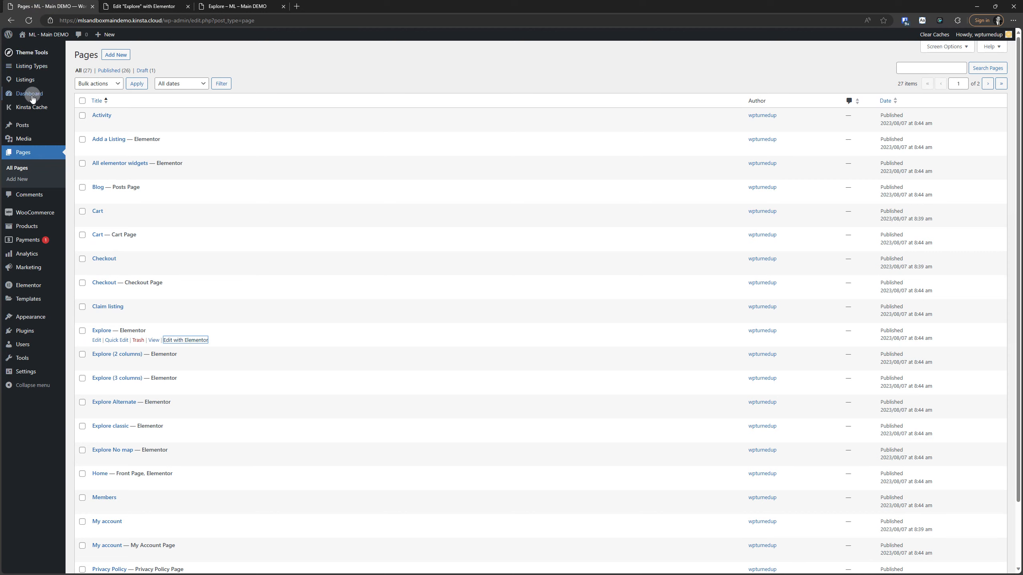
mouse_move(39, 57)
right_click(82, 56)
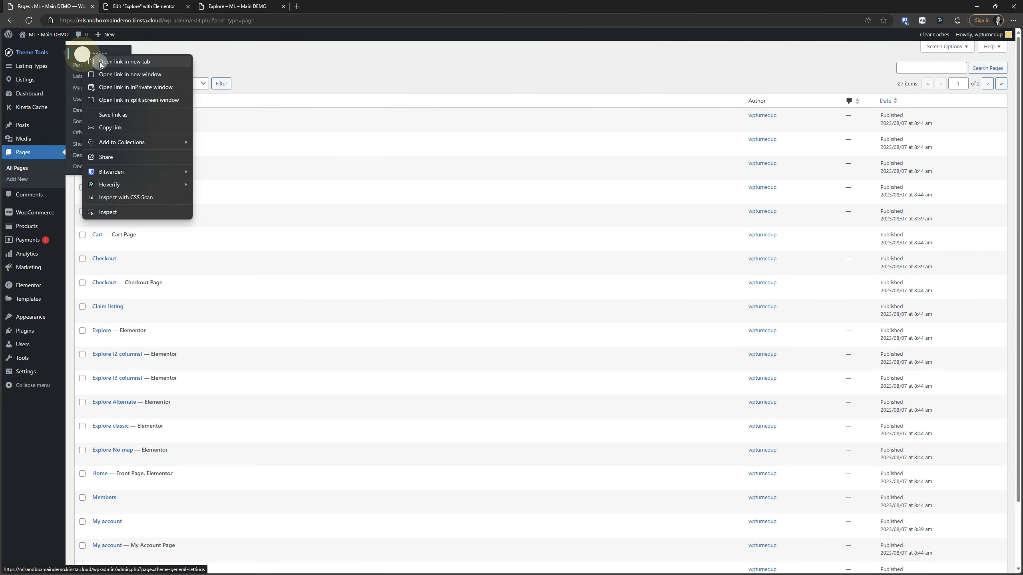
click(99, 61)
drag(221, 5, 36, 4)
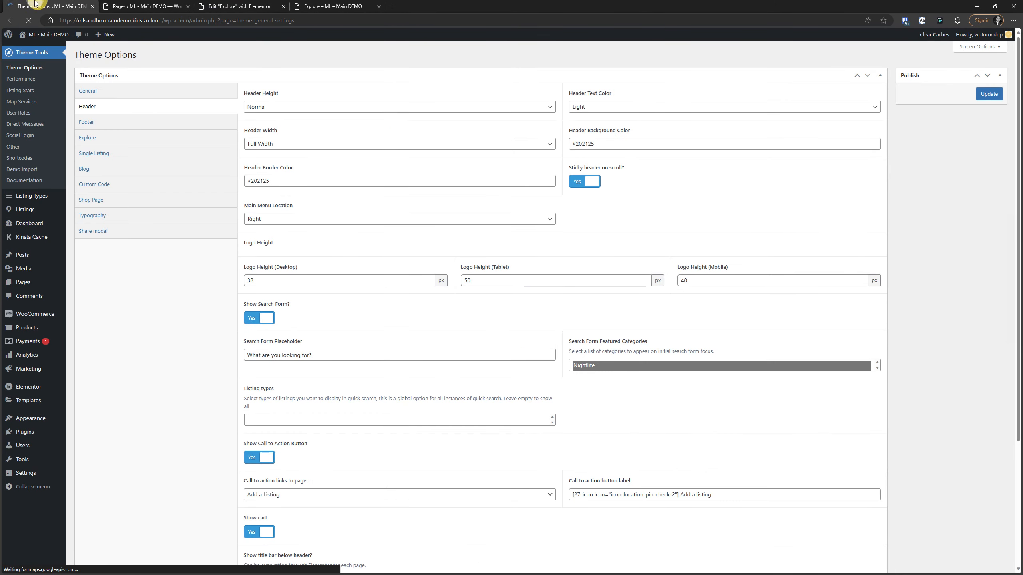
Set the Explore theme option for listings per page to 3 and save the options.
click(117, 139)
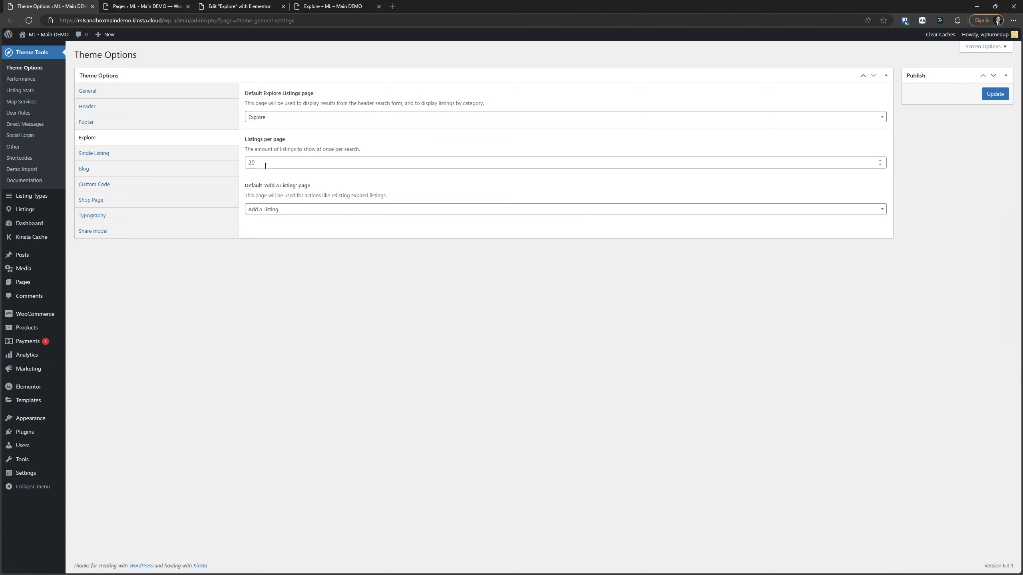
drag(261, 162, 195, 177)
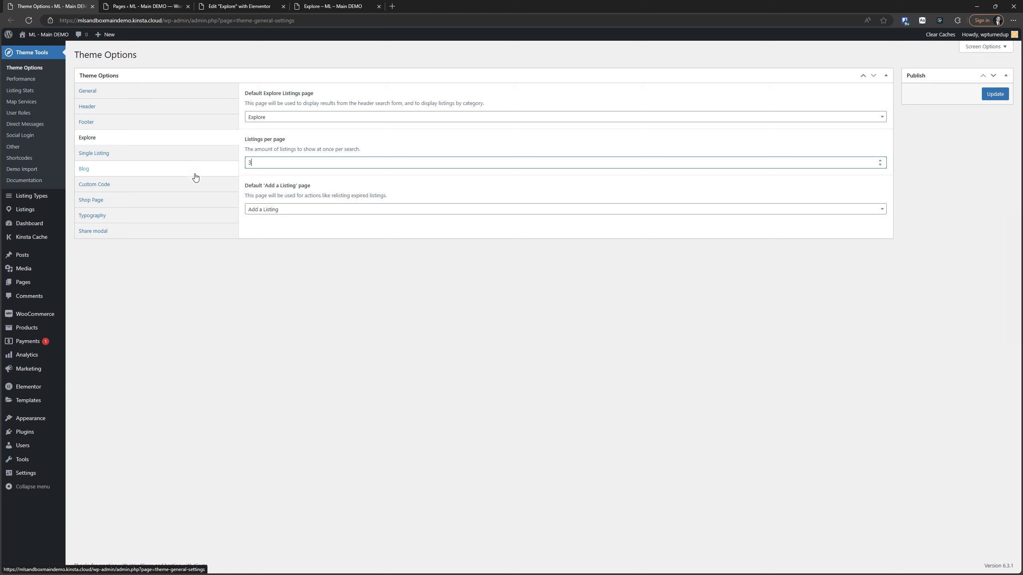
text(3)
click(1002, 100)
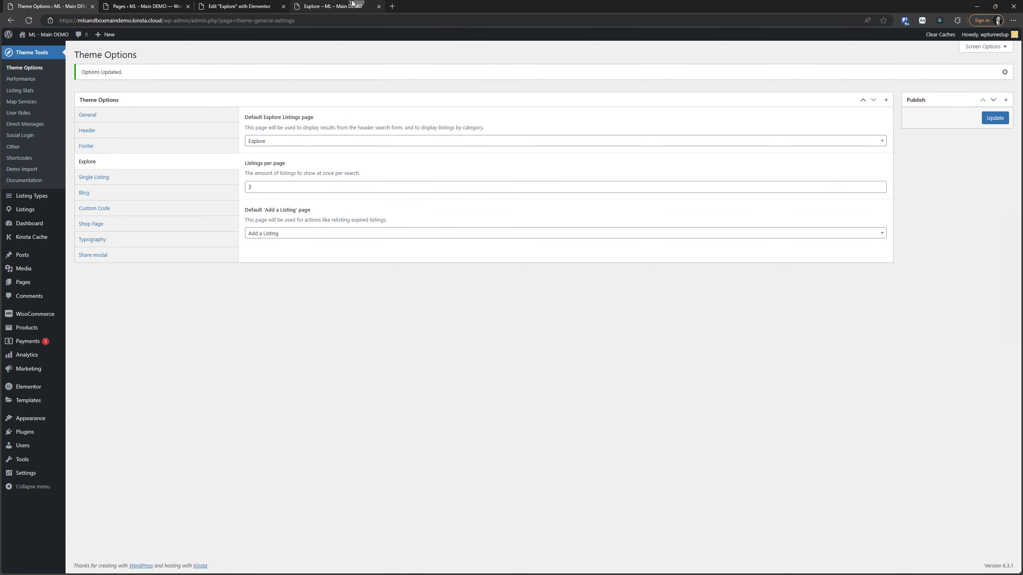
Check the pagination of the place listings on the live Explore page by going through its result pages.
click(333, 6)
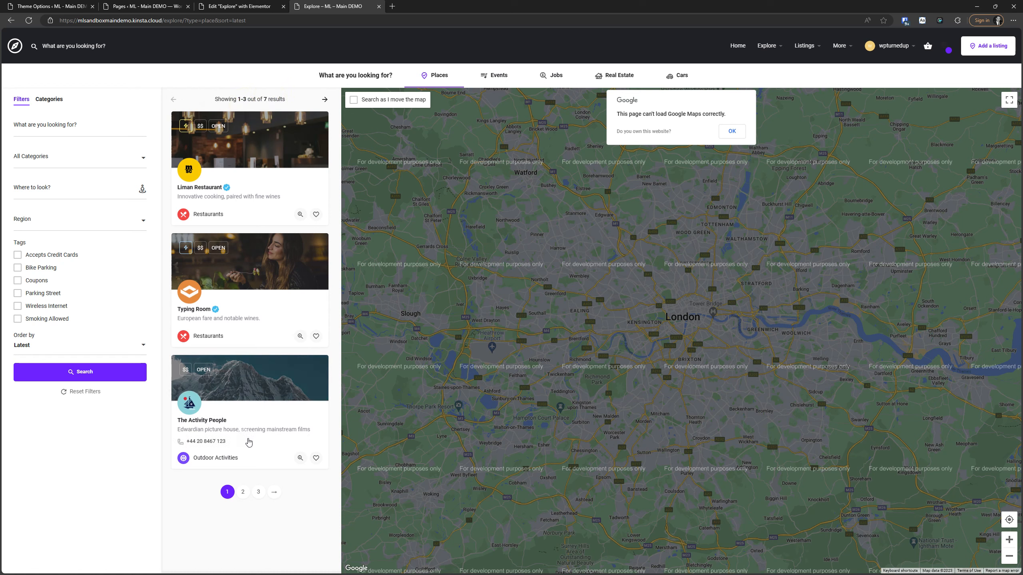
click(243, 491)
click(233, 491)
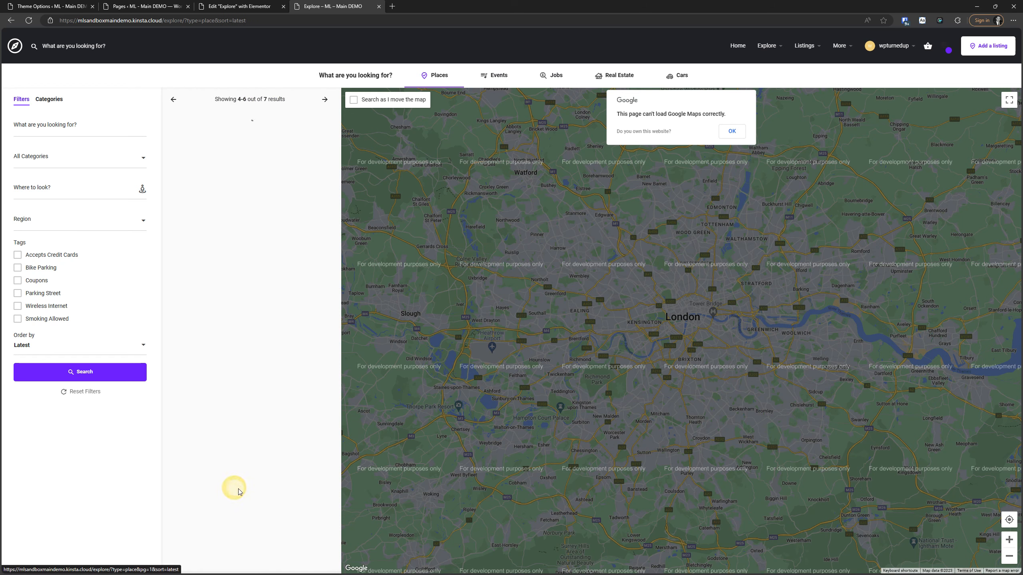
click(275, 492)
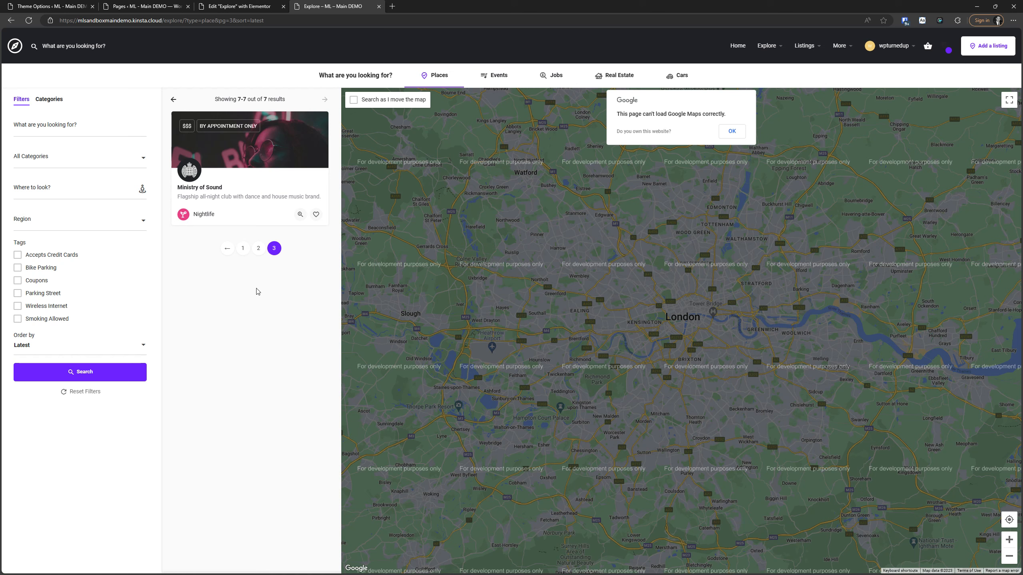
click(242, 249)
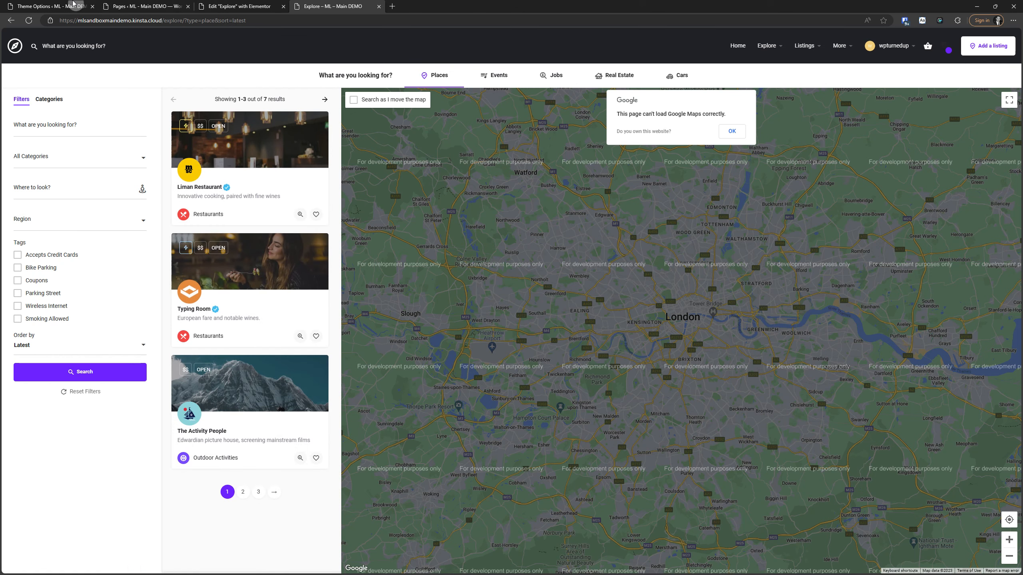
click(44, 5)
click(331, 5)
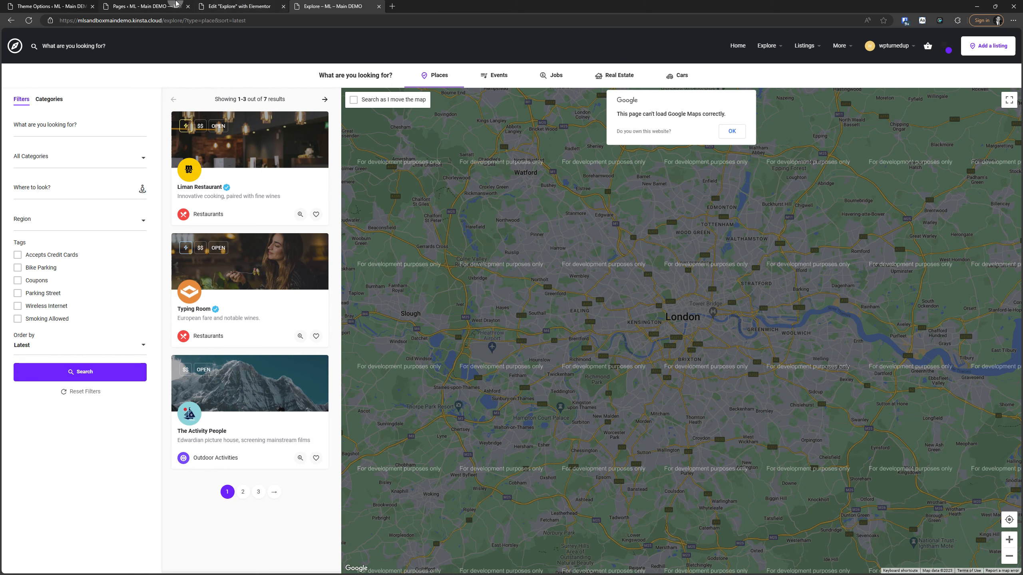
Reload the Explore page in the Elementor editor and select the Explore Listings widget again.
click(237, 6)
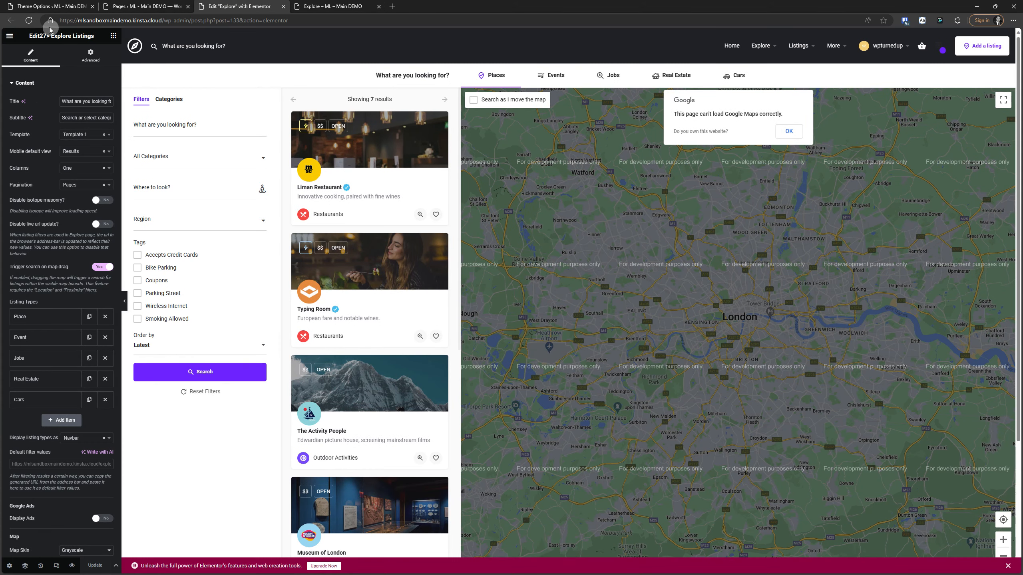
click(29, 20)
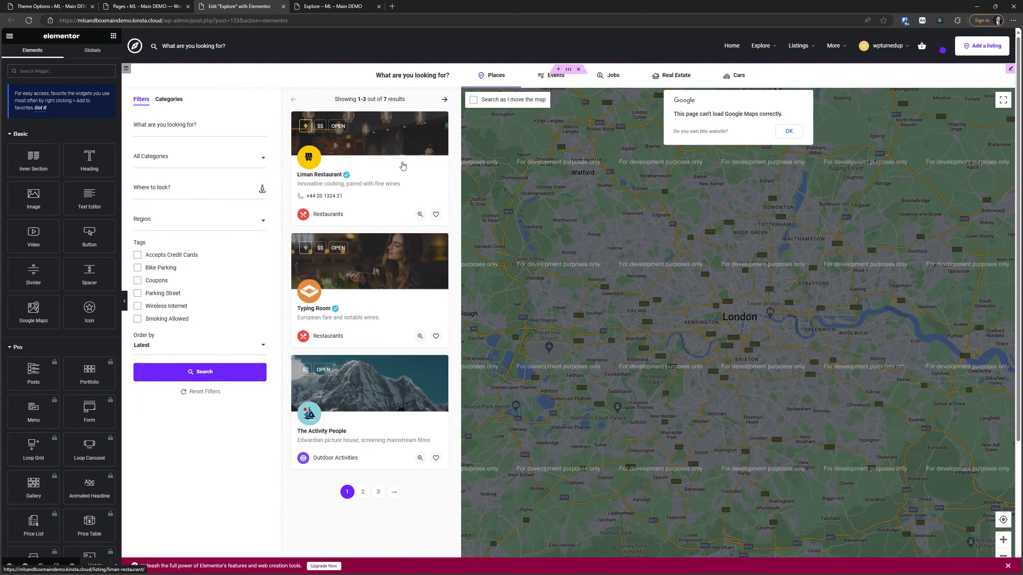
click(247, 273)
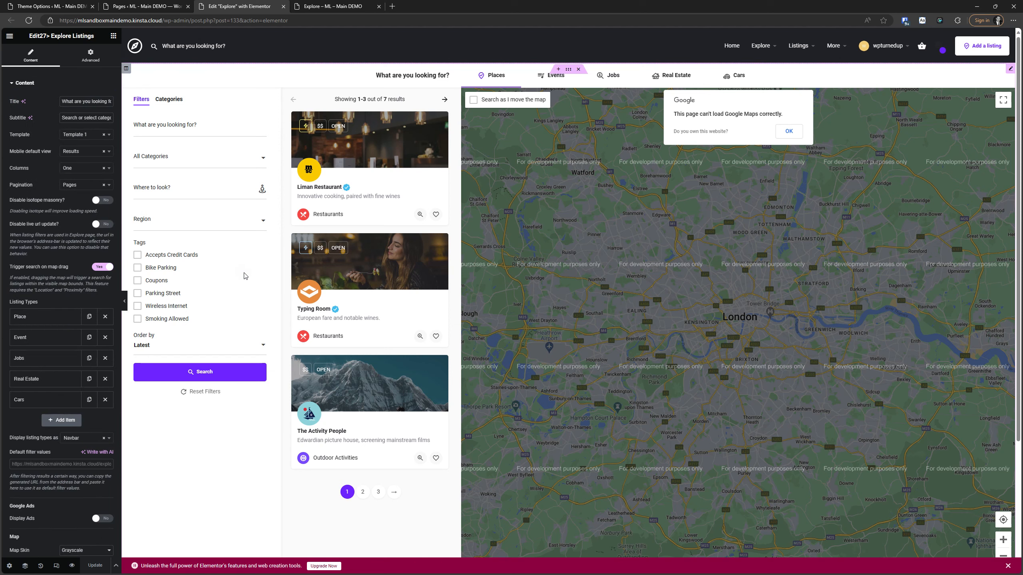
click(96, 352)
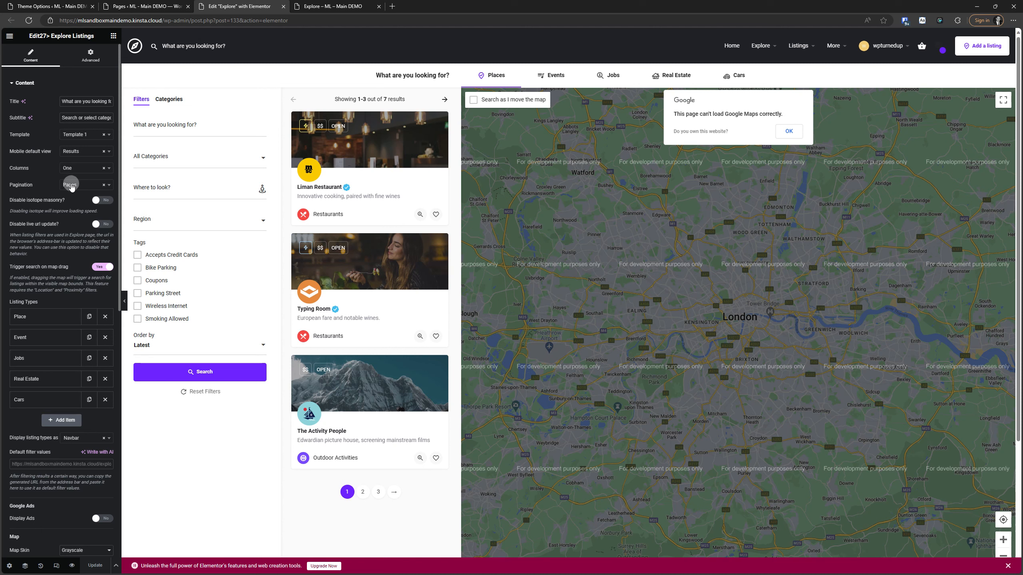
Change the Explore Listings widget's pagination to Load more and update the page.
click(78, 185)
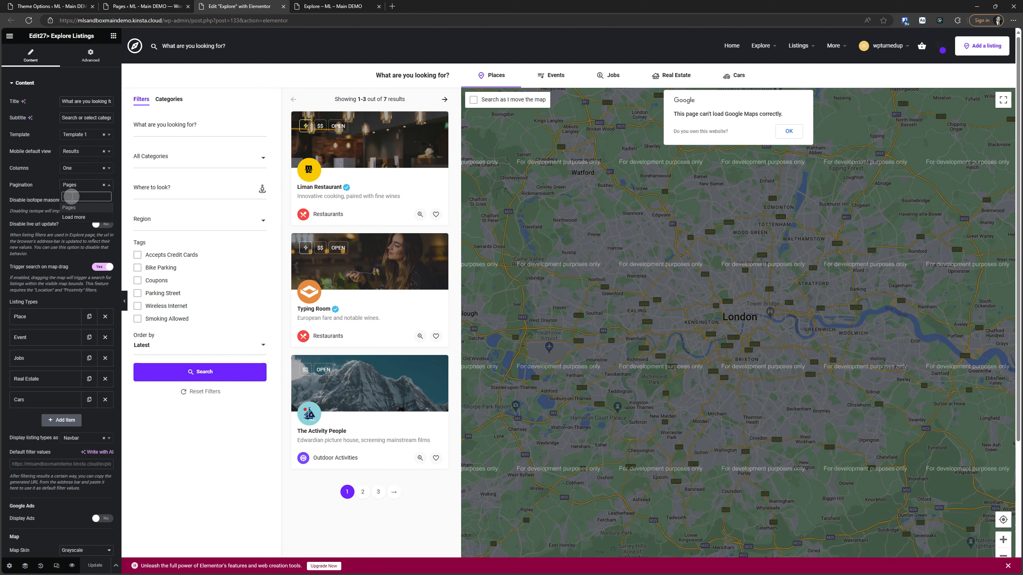
click(72, 185)
click(71, 185)
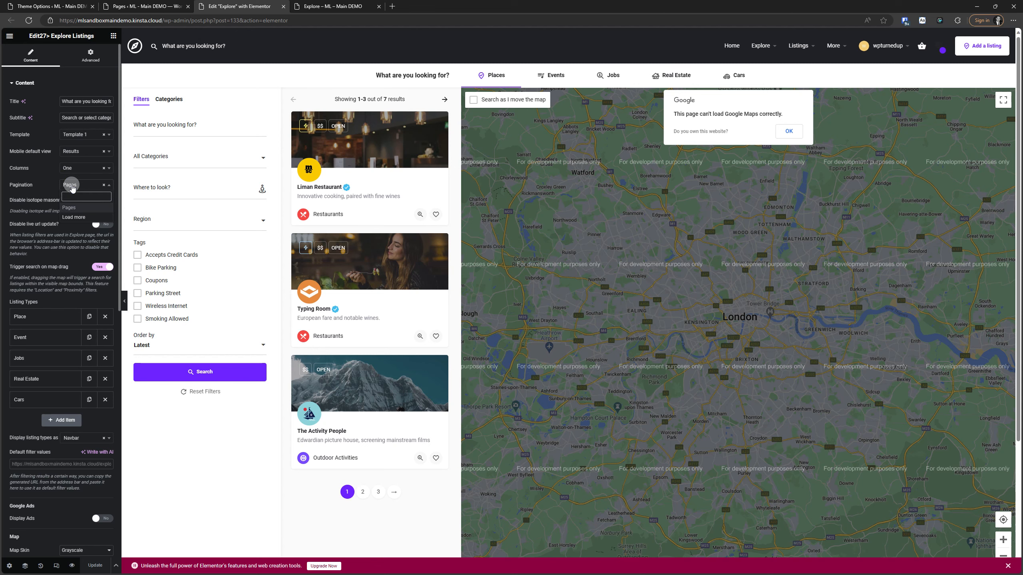
click(74, 216)
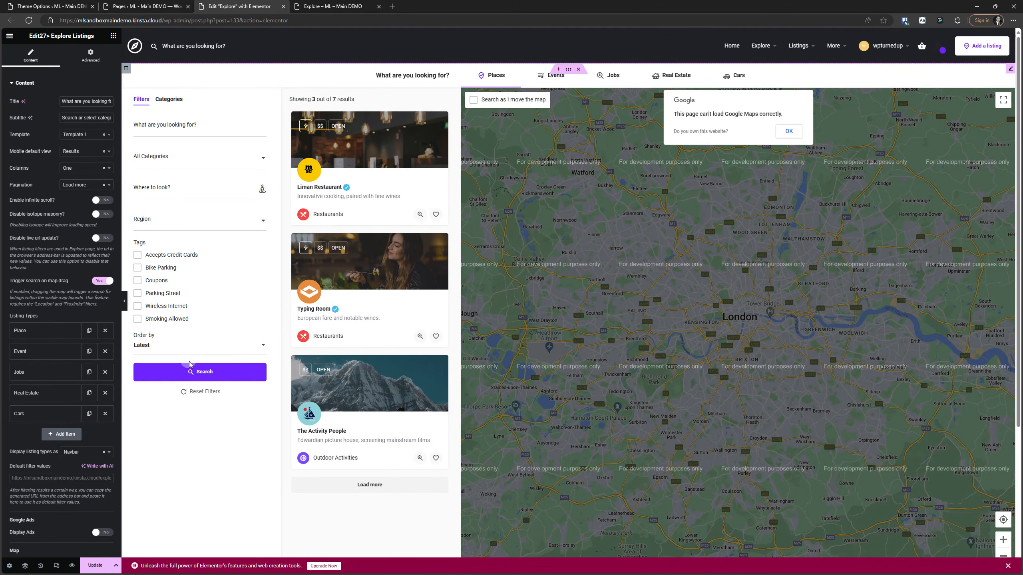
click(103, 563)
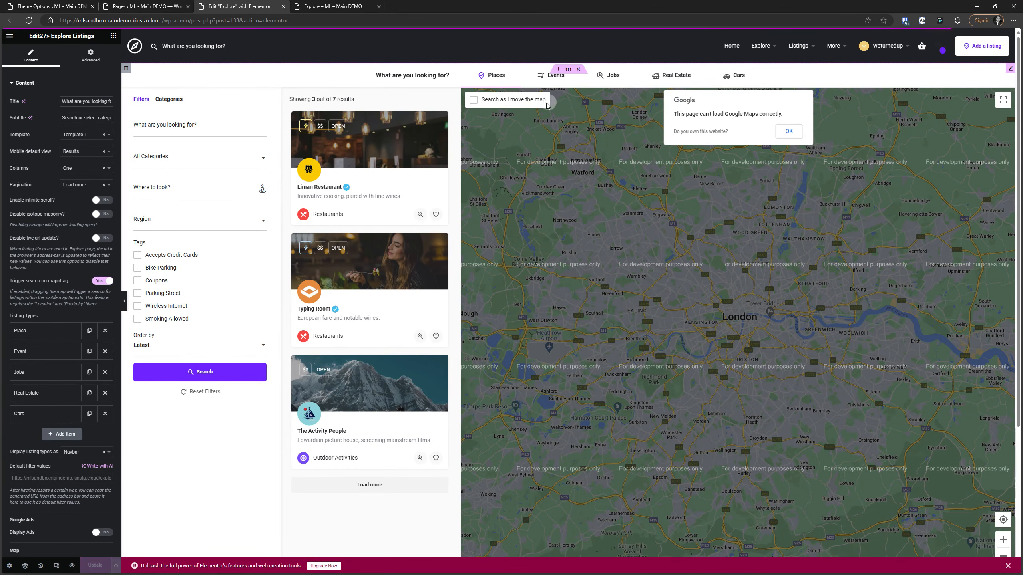
Reload the live Explore page and load more places twice until all listings are shown.
click(354, 6)
click(69, 51)
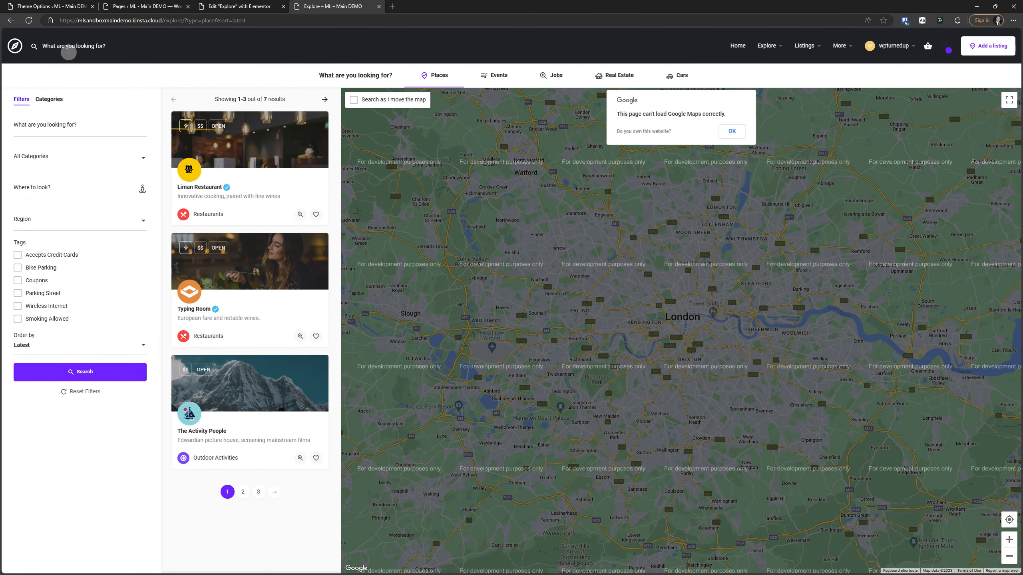
click(28, 20)
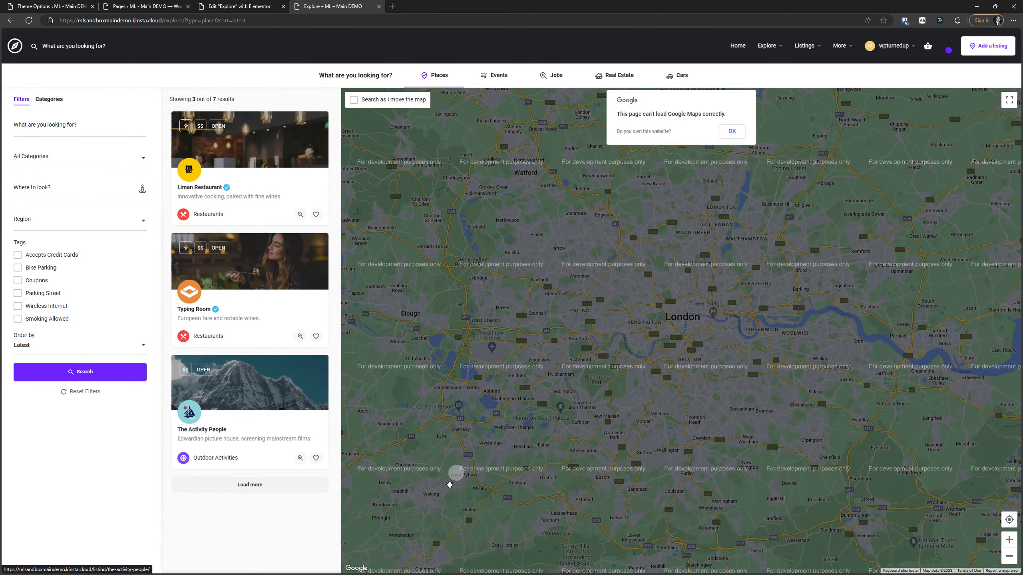
click(249, 485)
scroll(274, 425, down, 6)
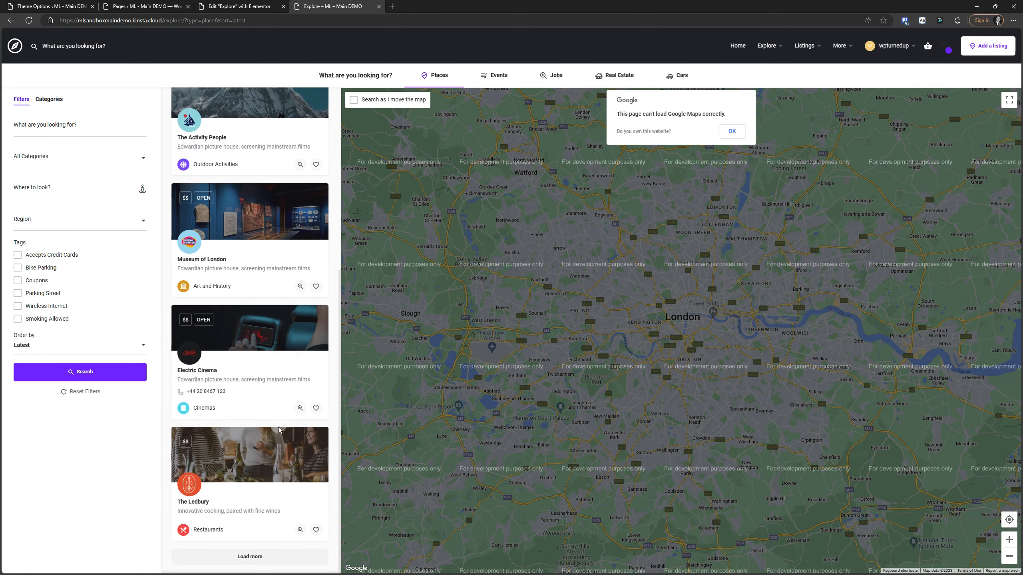
click(250, 557)
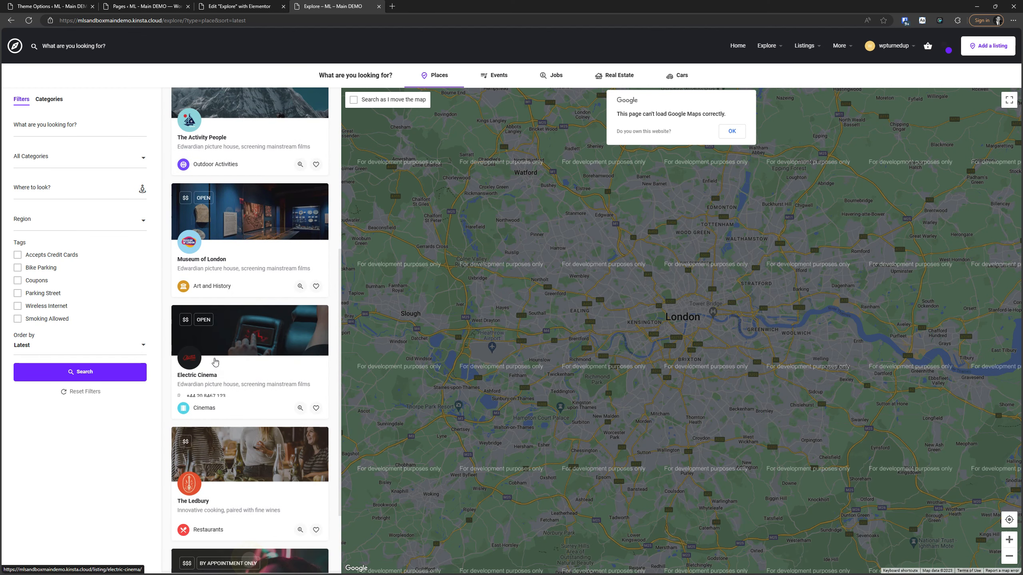
Look through the fully loaded list of places from the first listing to the last.
scroll(245, 402, down, 3)
scroll(261, 504, up, 10)
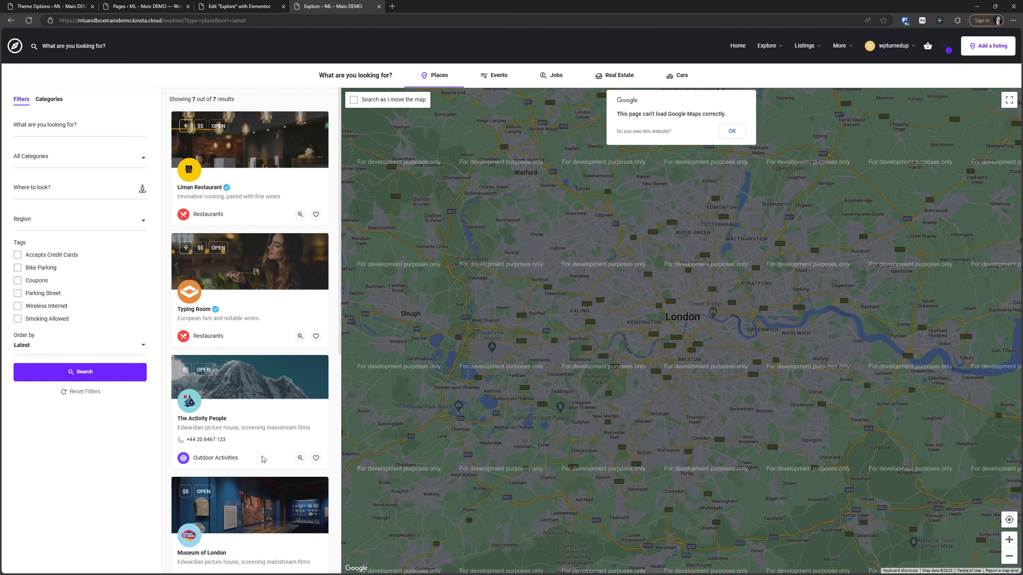
scroll(263, 460, down, 8)
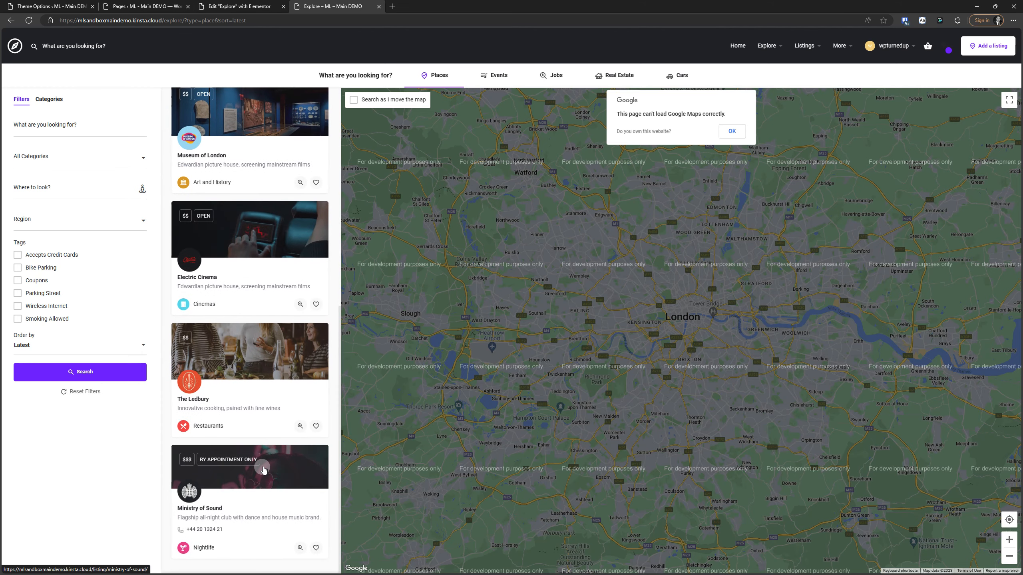
scroll(250, 443, up, 8)
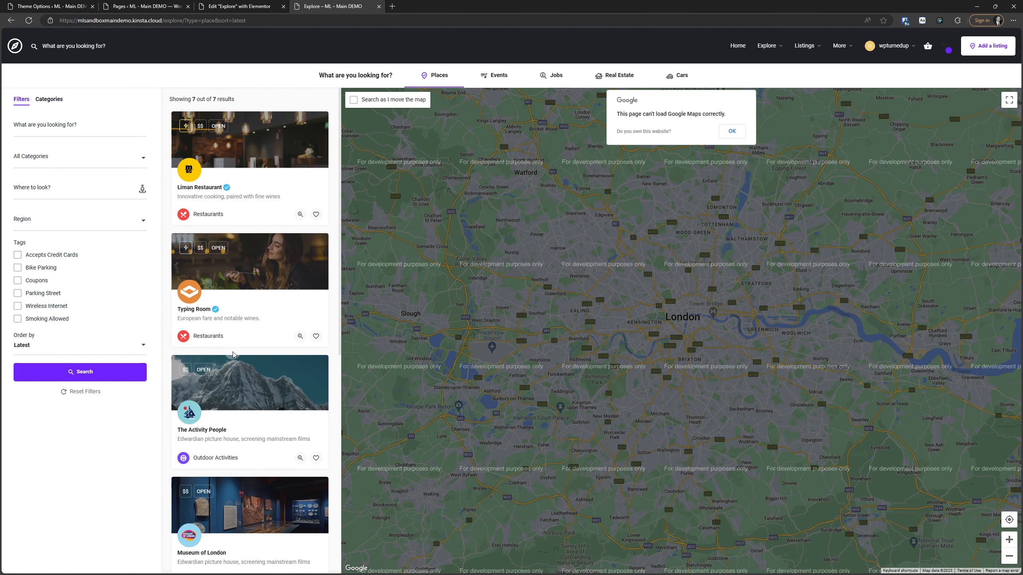
scroll(237, 355, down, 6)
scroll(237, 354, down, 3)
scroll(237, 355, up, 10)
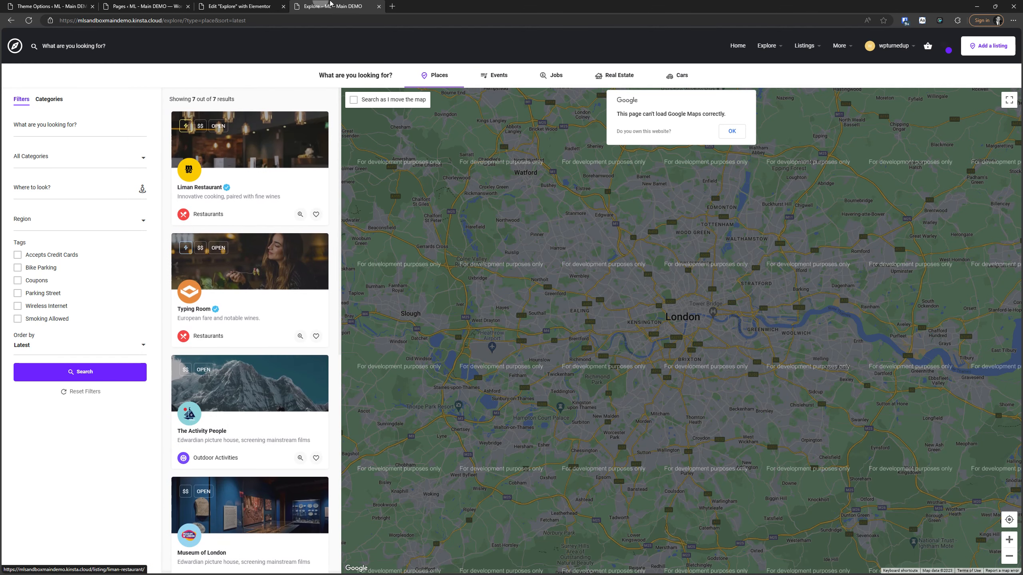
Enable infinite scroll for the Explore Listings widget in Elementor, keeping Load more pagination, and update the page.
click(225, 6)
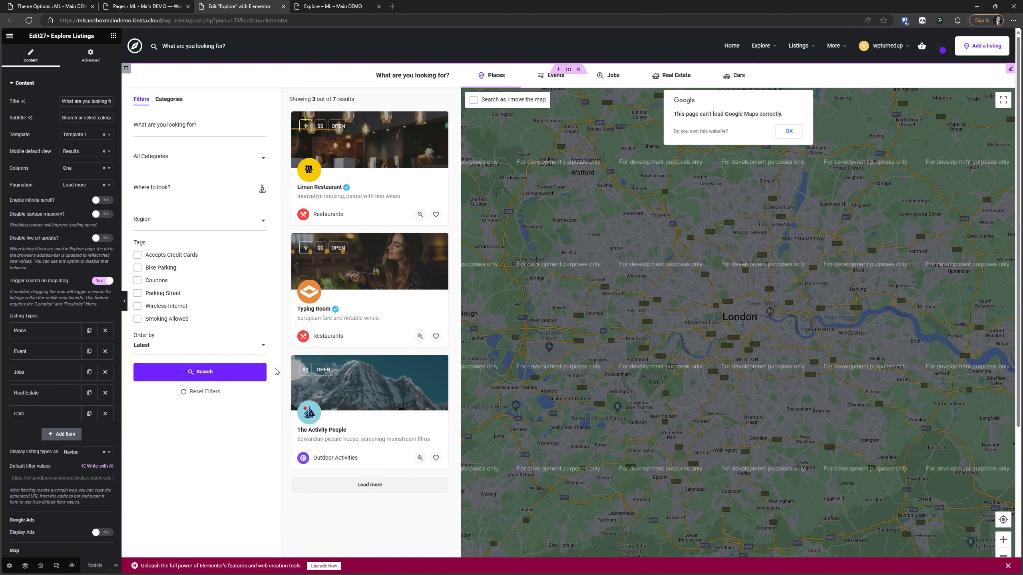
click(76, 184)
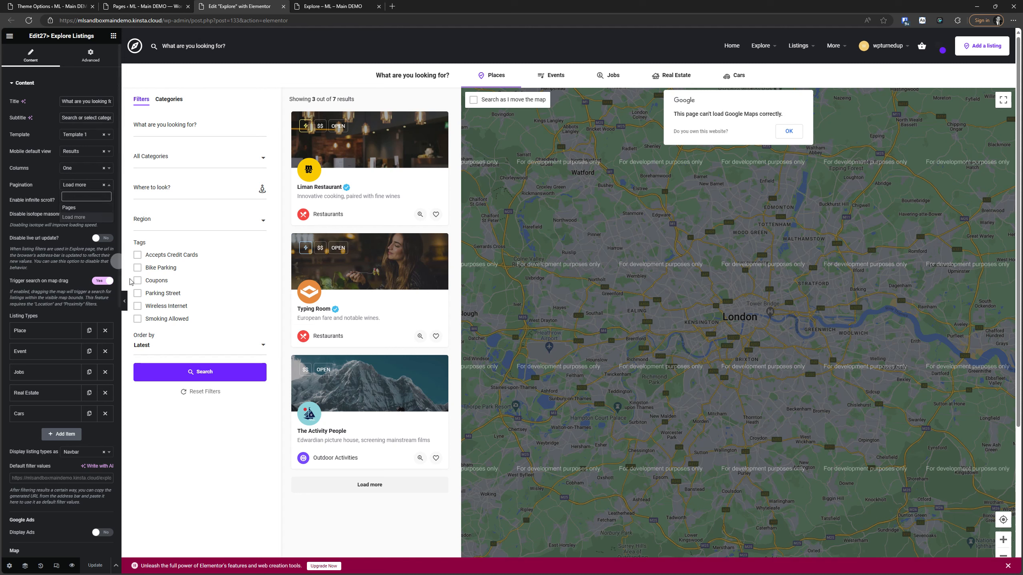
click(44, 190)
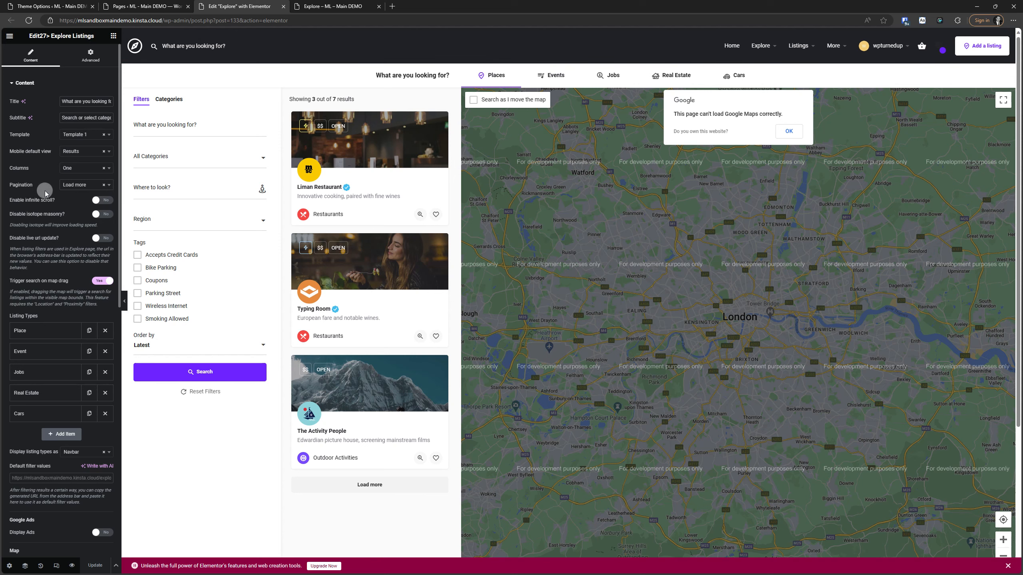
click(100, 201)
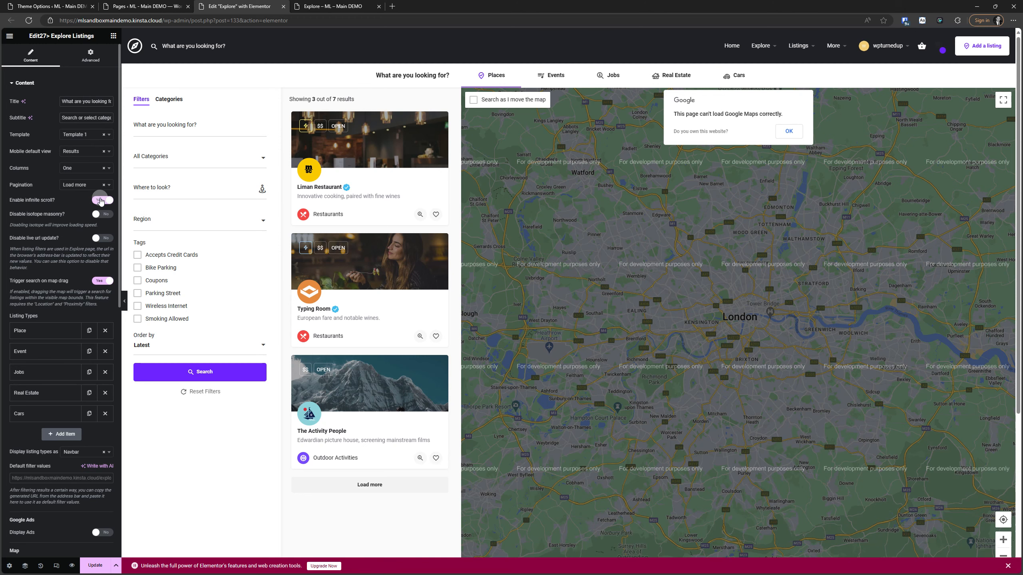
click(93, 565)
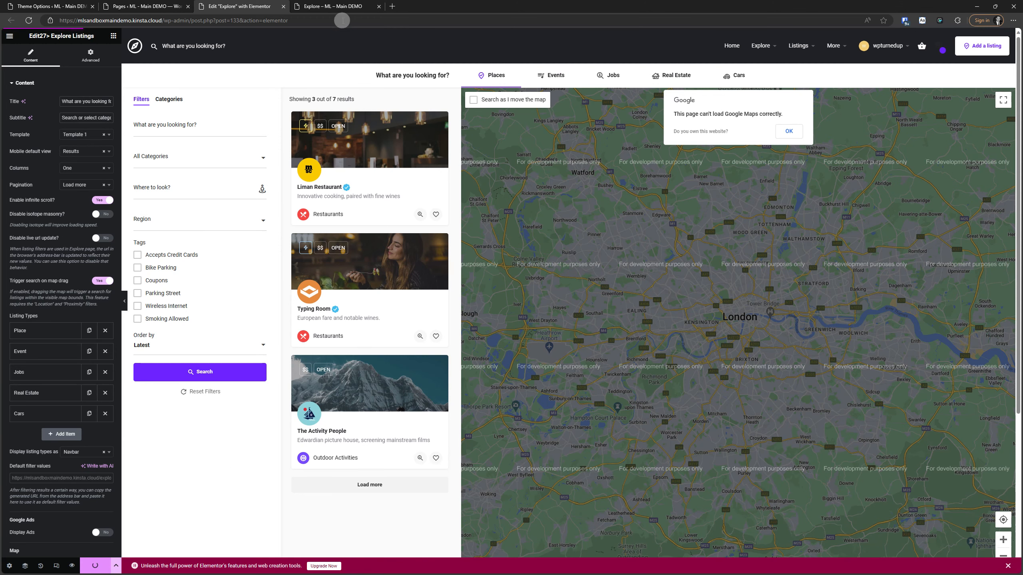
Reload the live Explore page, load more places once, and scroll to the end and back to test infinite scroll.
click(340, 6)
click(29, 20)
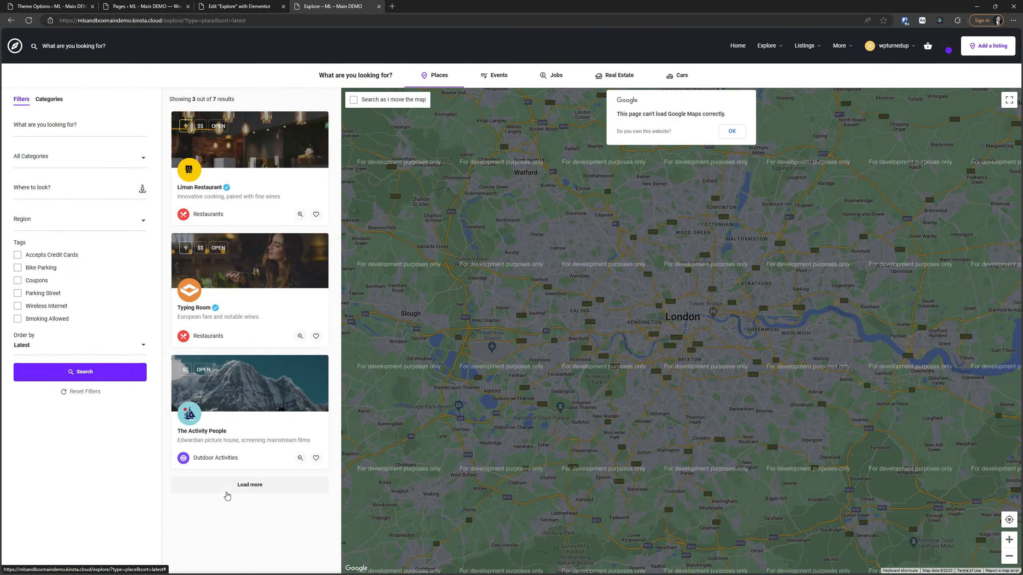
click(253, 480)
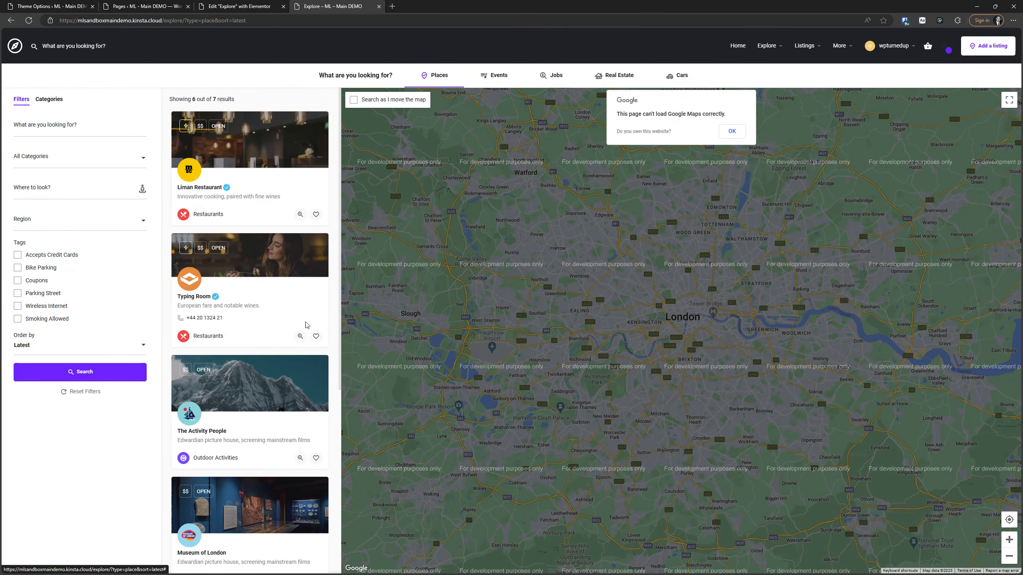
scroll(277, 524, down, 6)
scroll(278, 524, down, 4)
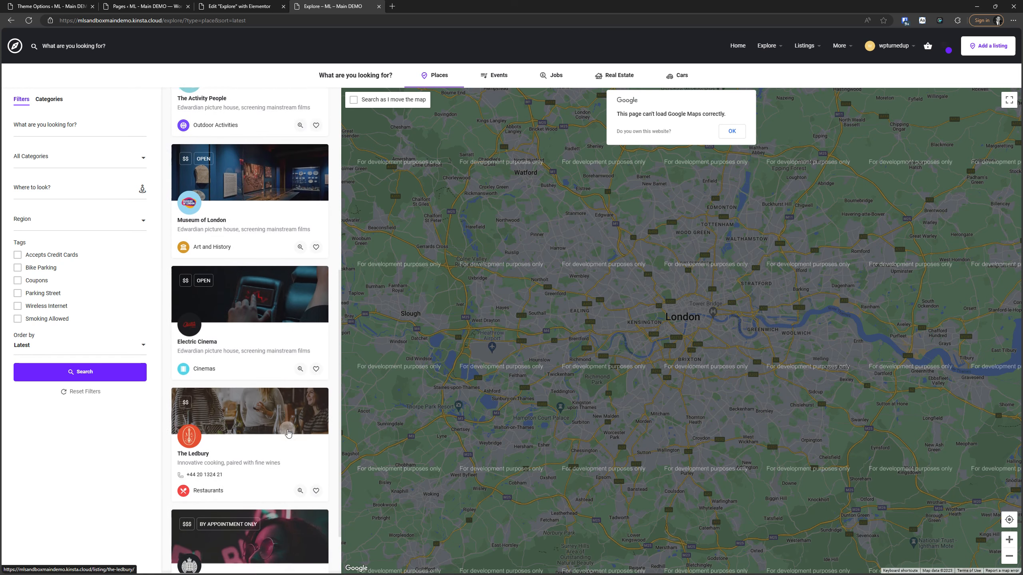
scroll(255, 445, up, 10)
scroll(255, 445, up, 1)
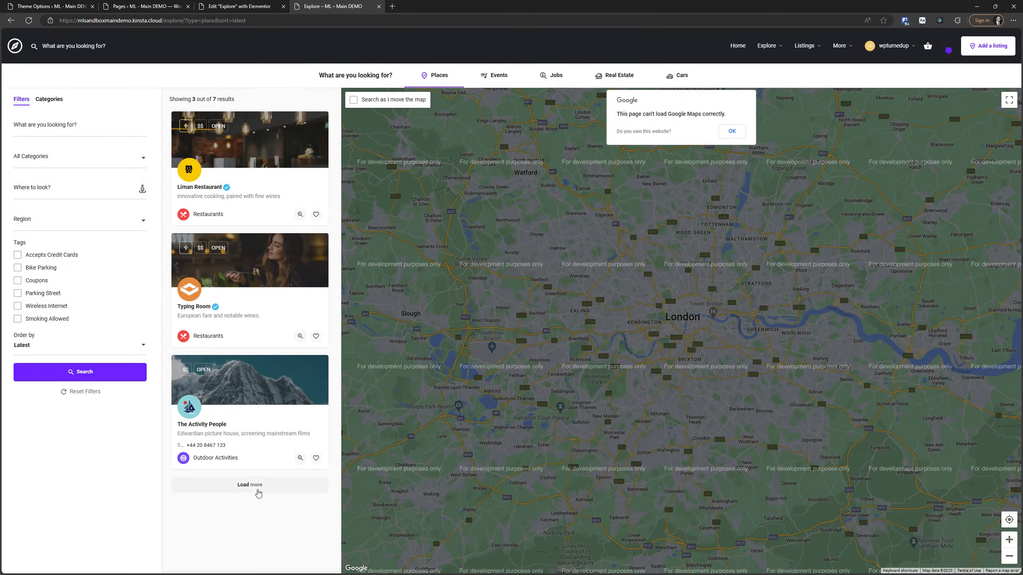
Repeat the infinite scroll test by loading more places again and checking the results counter after reaching the last listing.
click(261, 486)
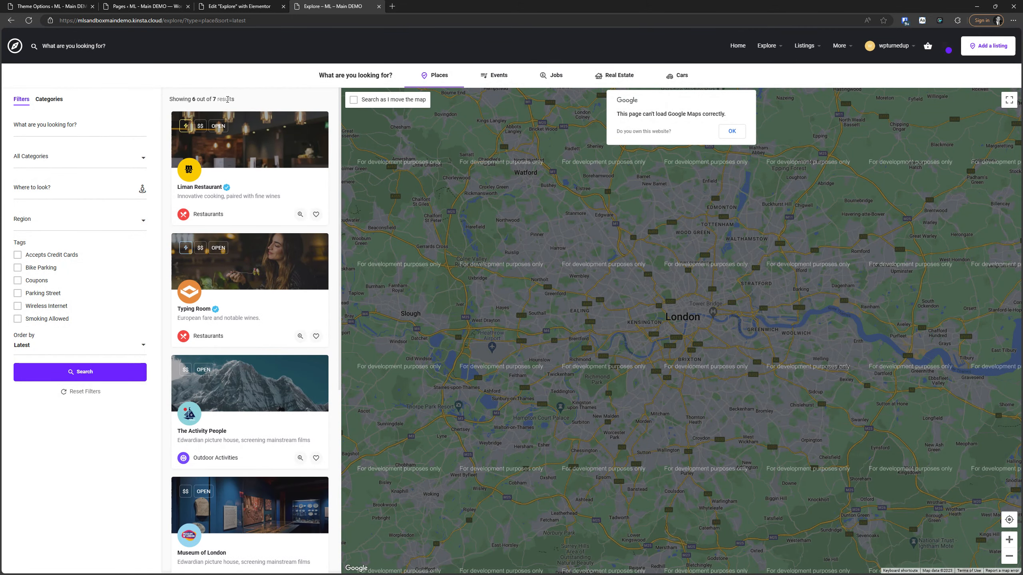
scroll(225, 201, down, 6)
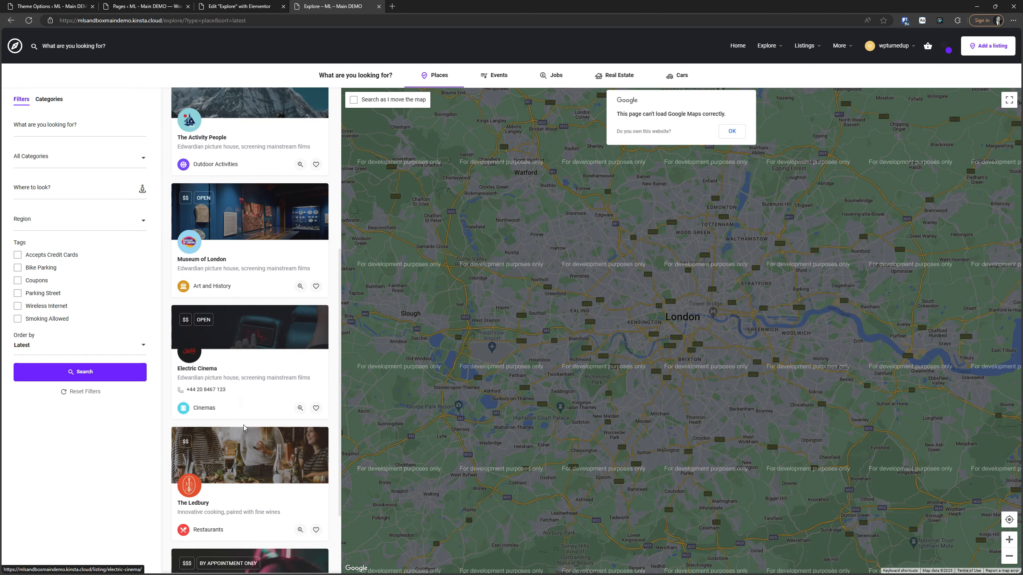
scroll(242, 426, down, 3)
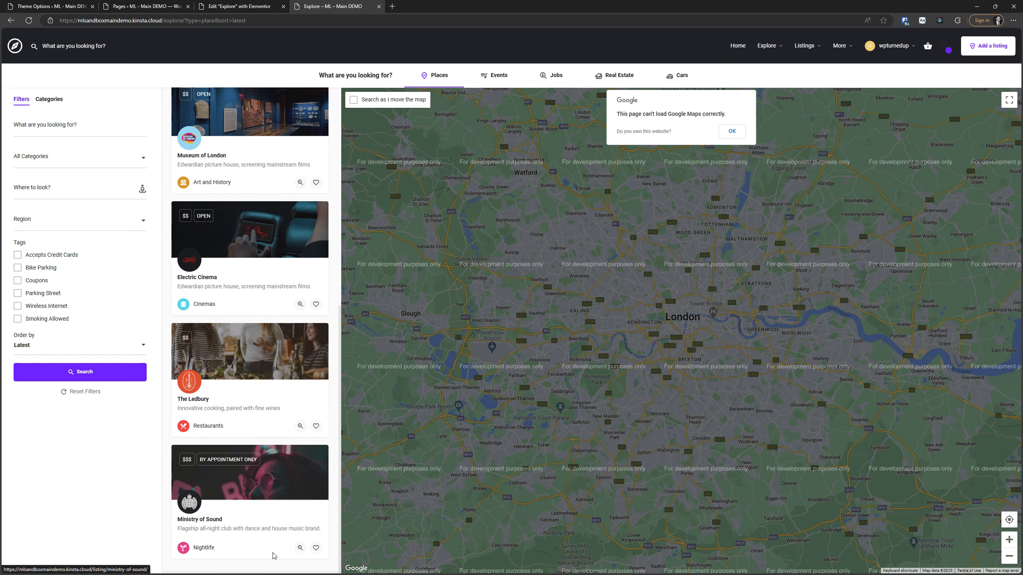
scroll(265, 484, up, 8)
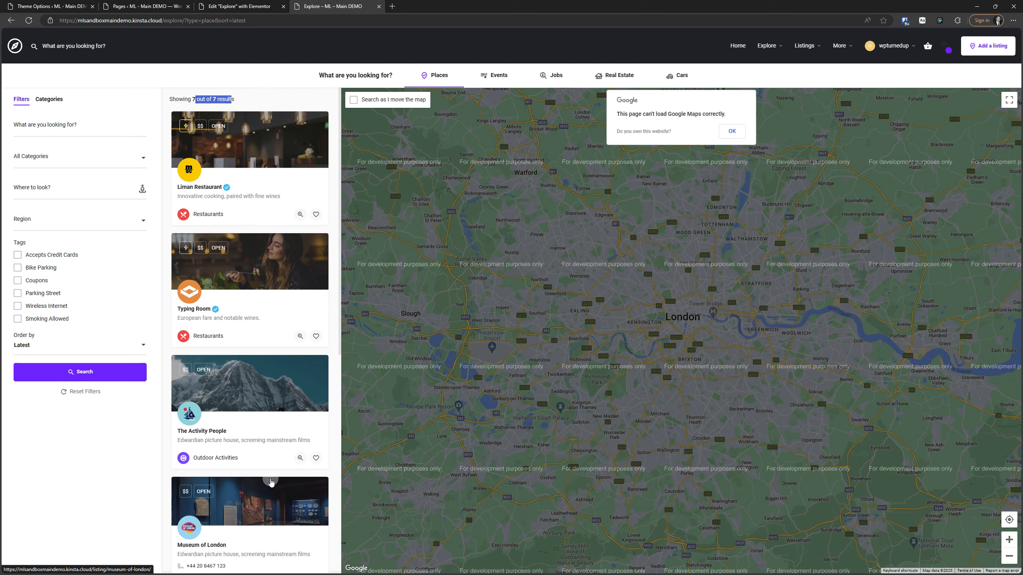
scroll(269, 496, down, 5)
scroll(271, 482, up, 5)
Compare the Listings per page value in Theme Options with the results counter on the live Explore page.
click(52, 6)
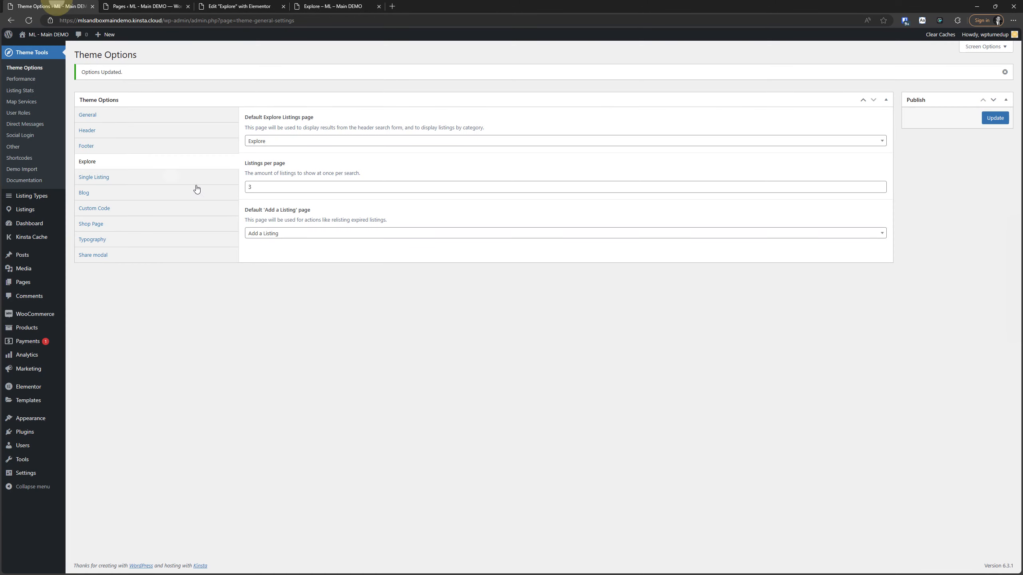
double_click(247, 186)
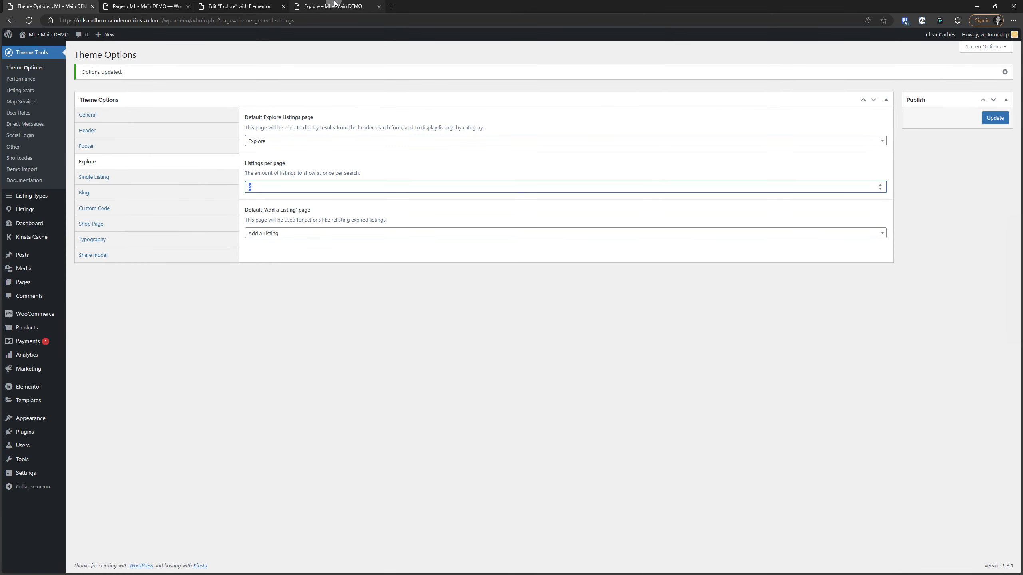
click(333, 5)
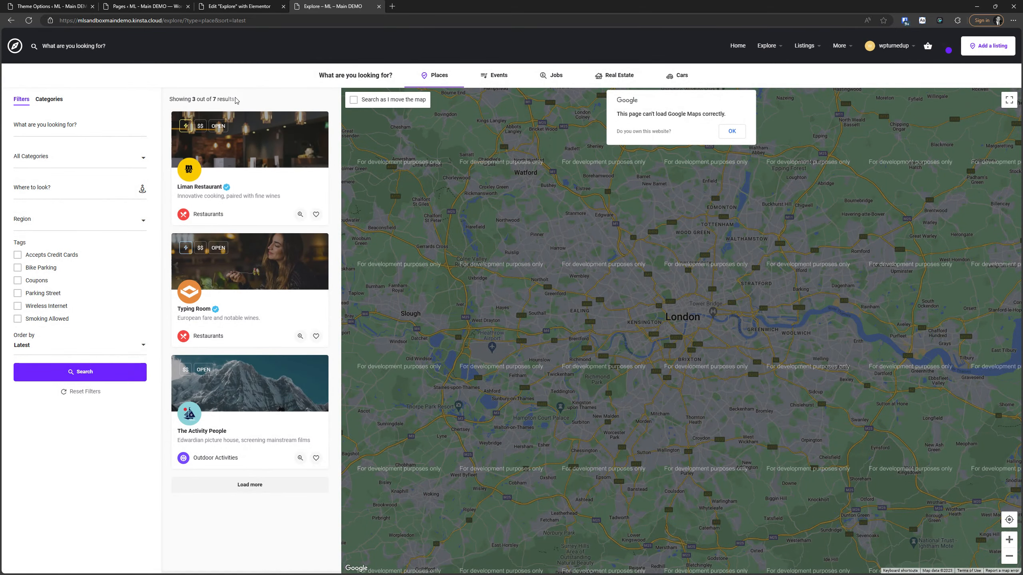
drag(236, 99, 181, 97)
click(75, 5)
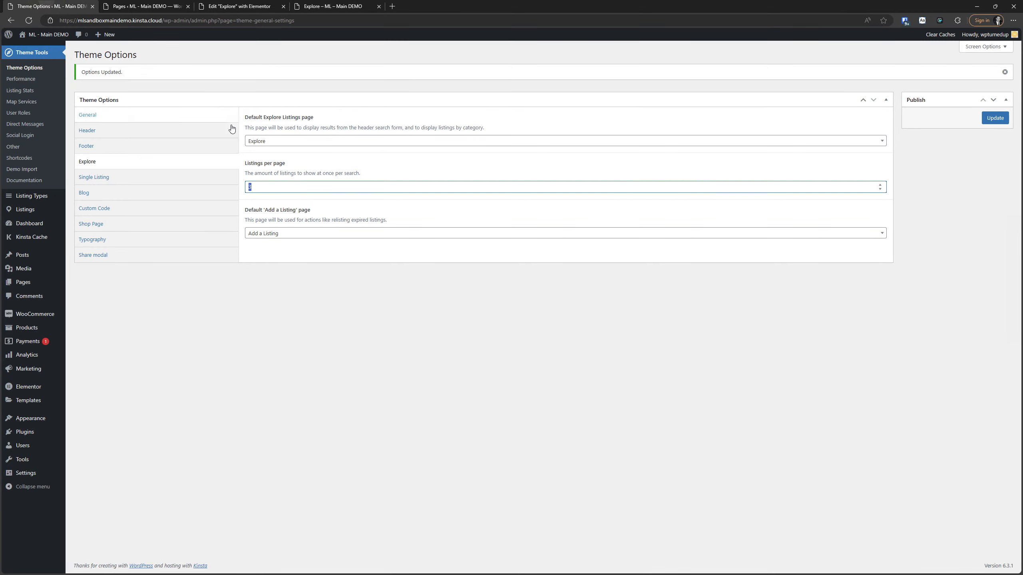
click(317, 4)
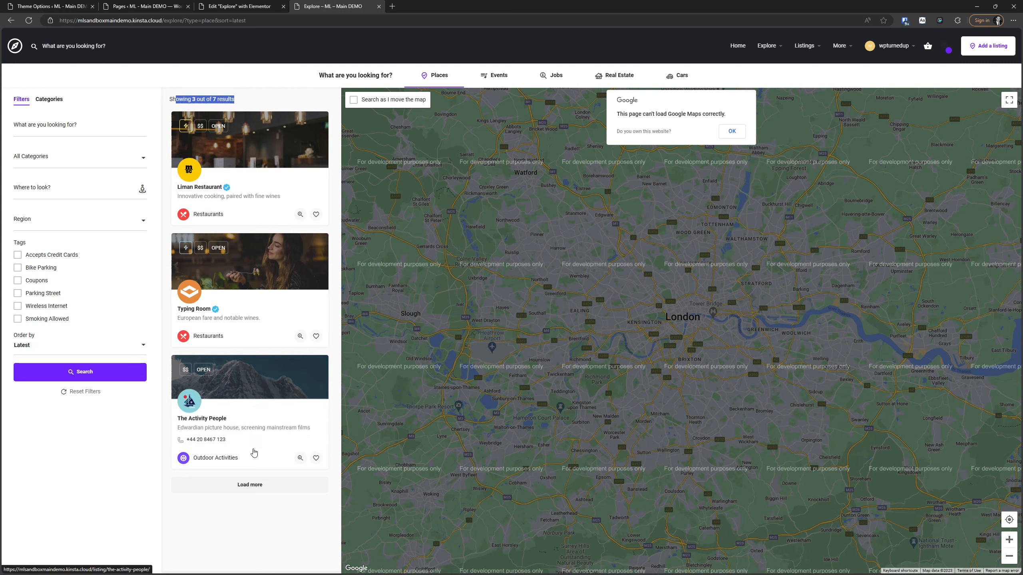
Load the second batch of places on the live Explore page, trigger the remaining batch, and look through the list.
click(251, 485)
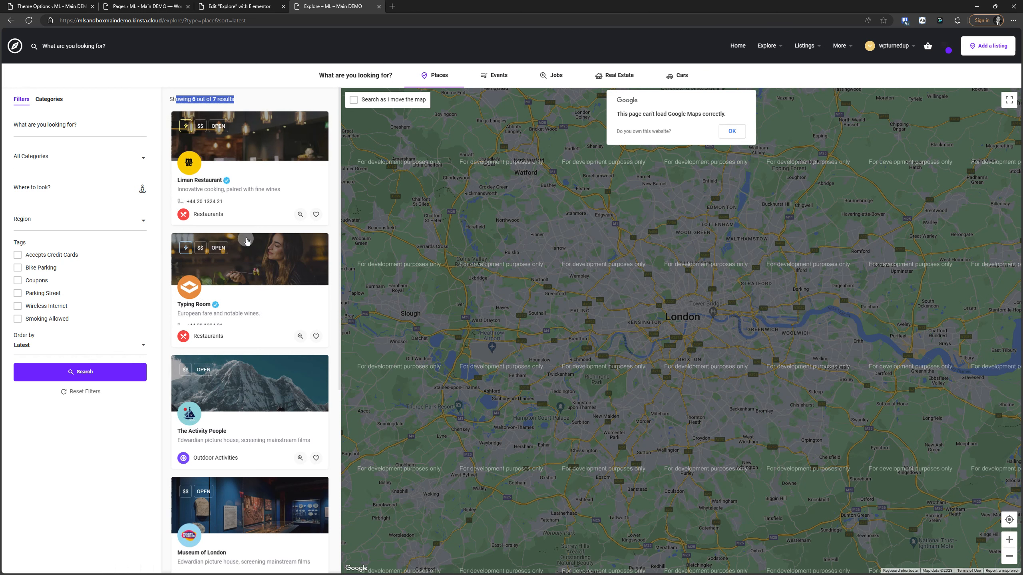
scroll(249, 261, down, 6)
click(251, 556)
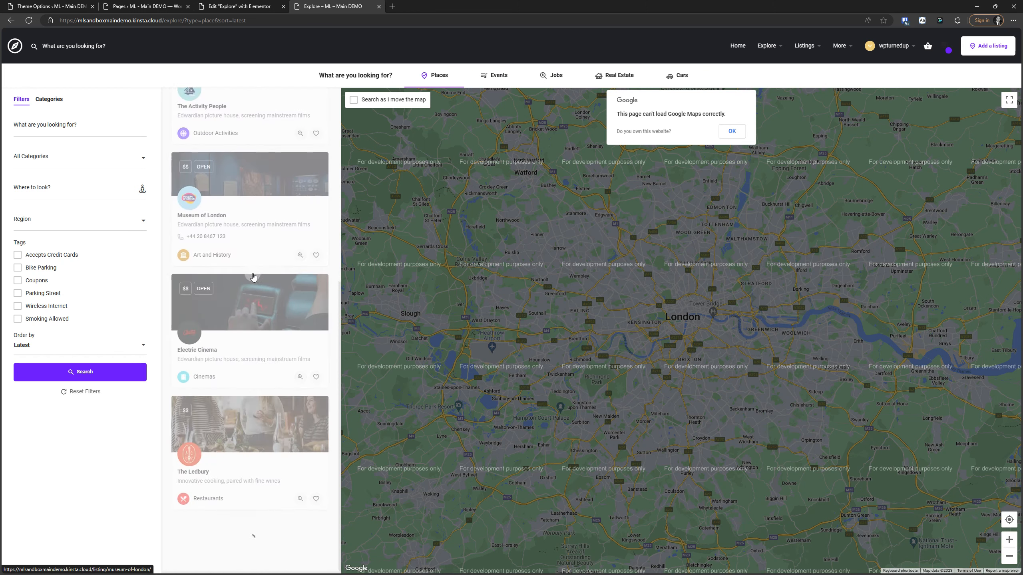
scroll(254, 447, down, 2)
scroll(257, 418, up, 4)
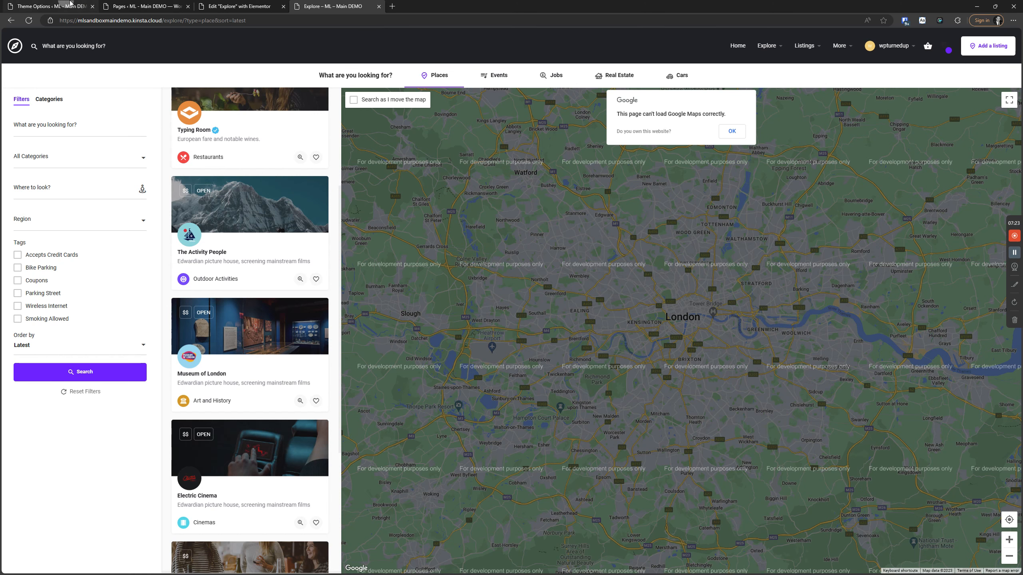
Open the Listings settings in the WordPress admin, search the page for "author", and look through all its options.
click(50, 6)
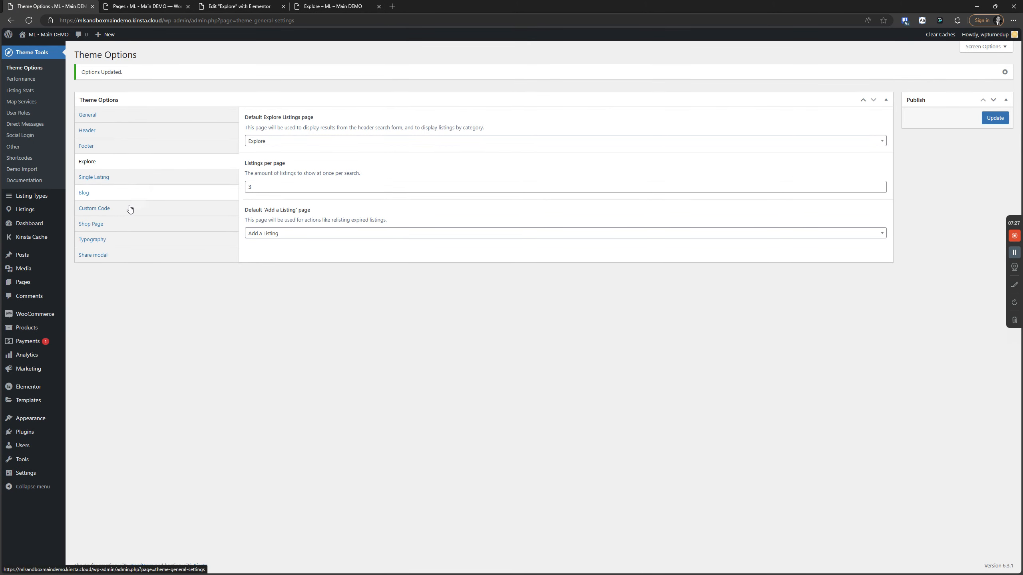
click(36, 215)
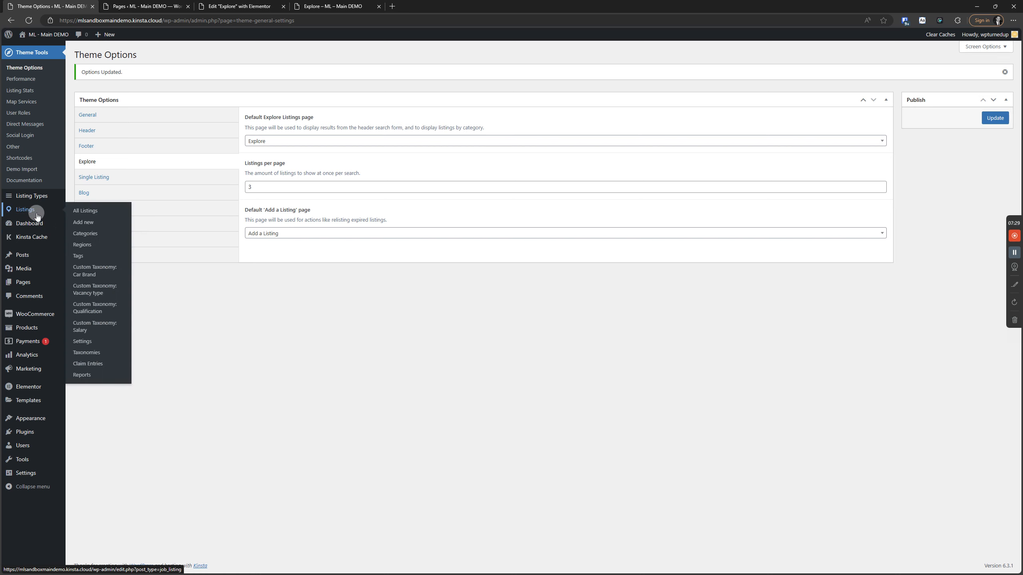
click(86, 342)
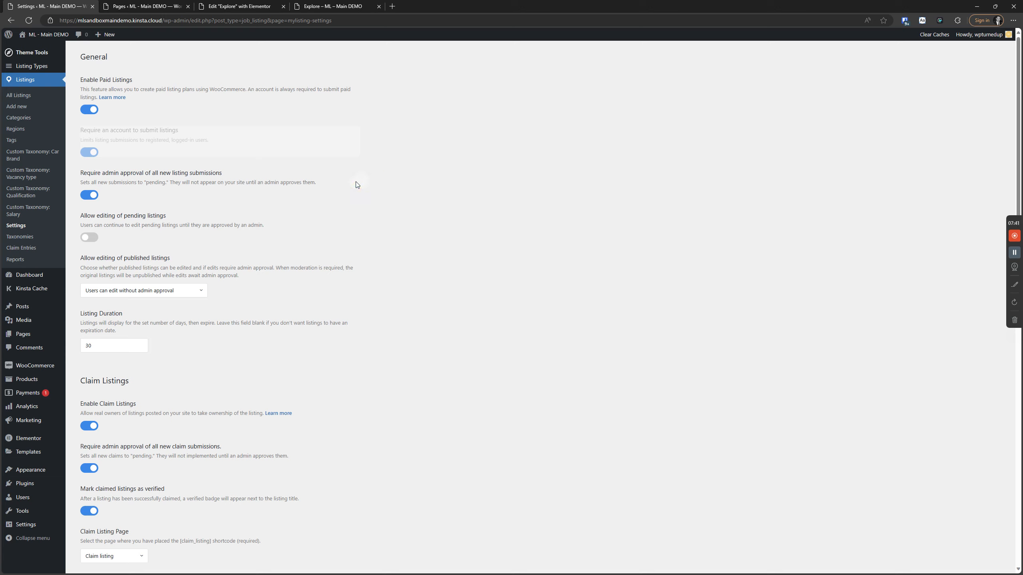
key(ctrl+f)
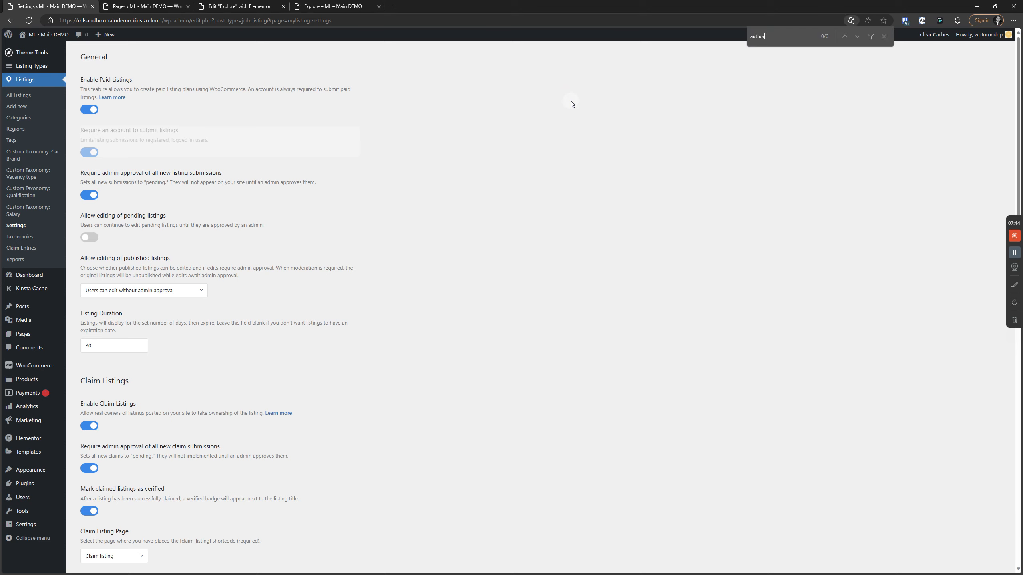
scroll(526, 305, down, 15)
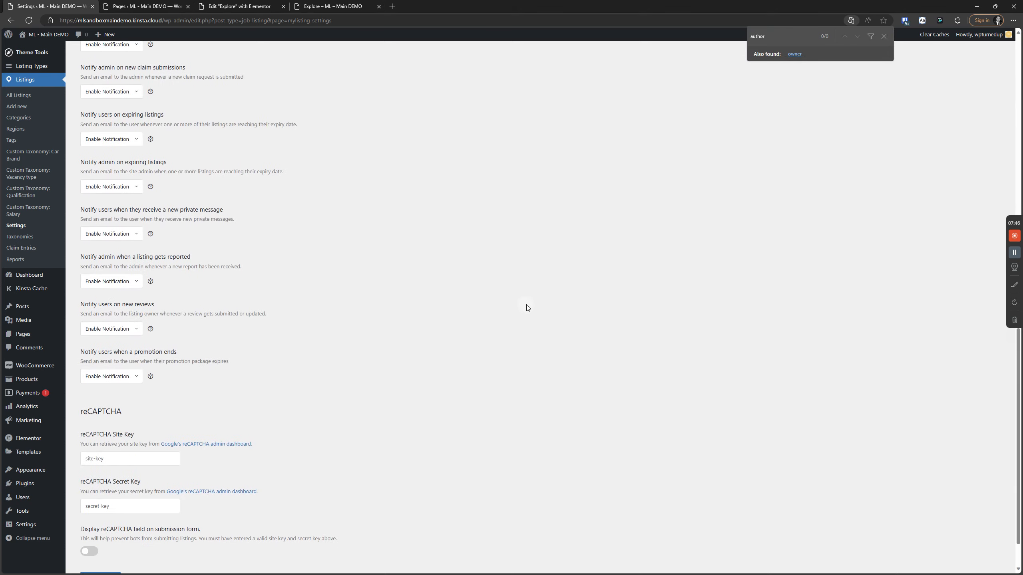
scroll(496, 341, up, 15)
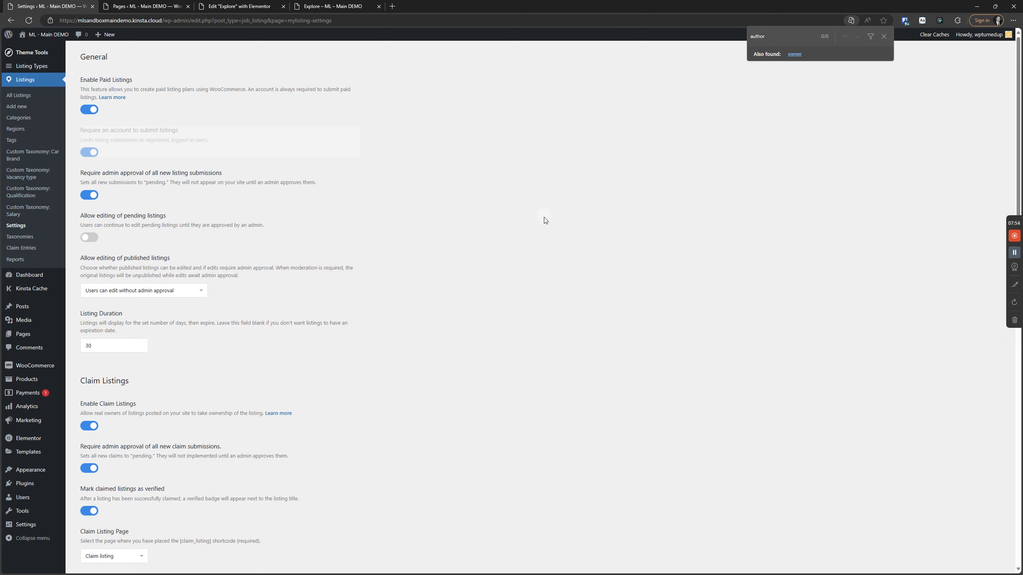
Show all listings in the admin, and open the Typing Room listing from the live Explore page in a new tab.
click(22, 95)
click(364, 6)
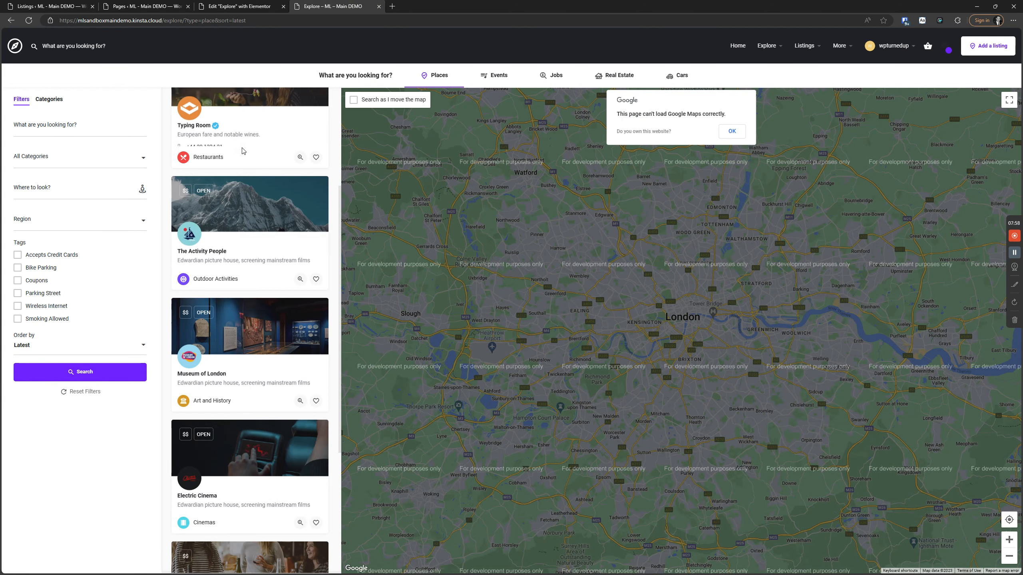
right_click(247, 92)
click(280, 112)
click(422, 6)
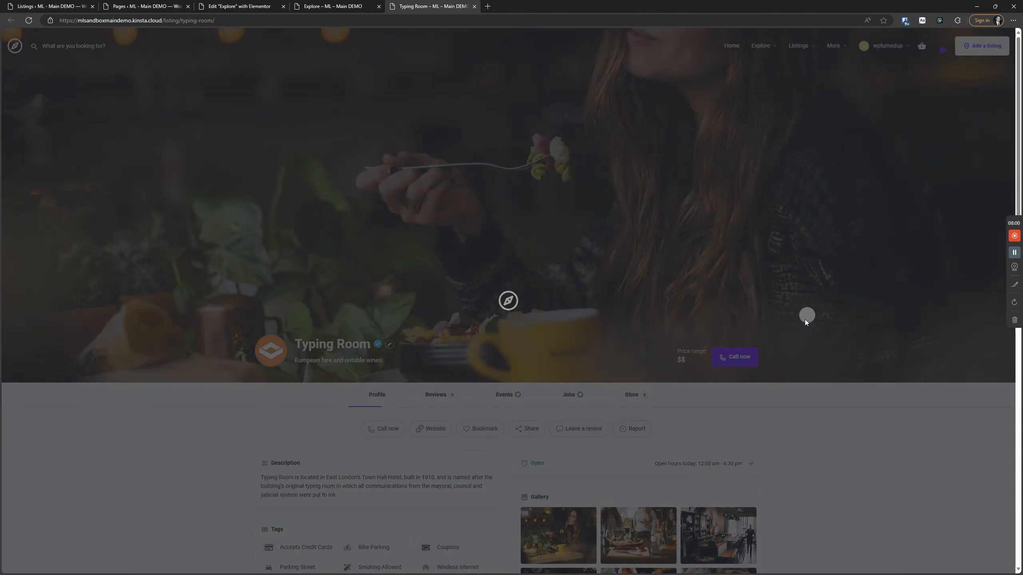
Look over the Typing Room listing's profile and its Add a review form.
scroll(410, 353, down, 4)
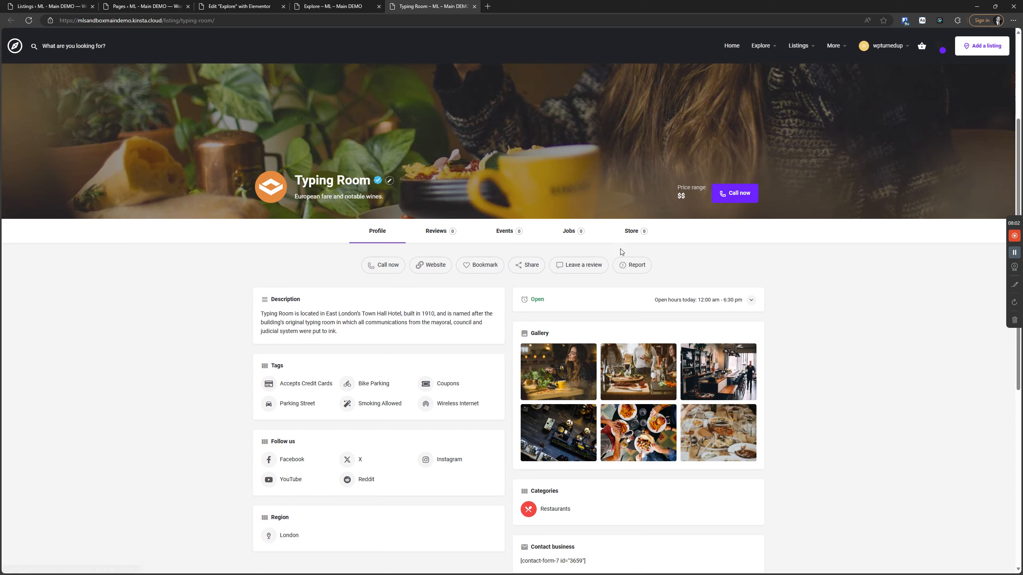
click(579, 267)
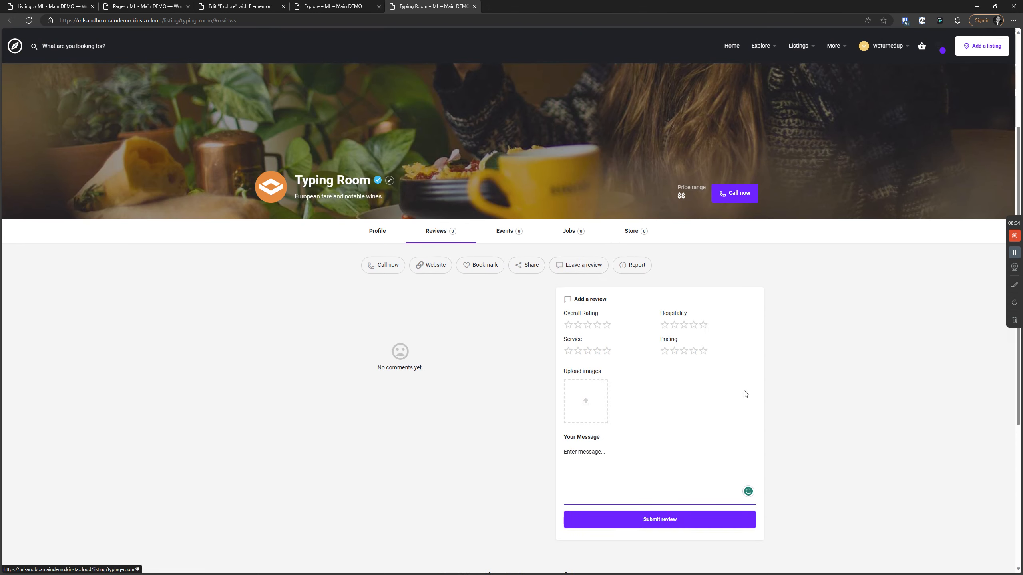
scroll(557, 262, up, 1)
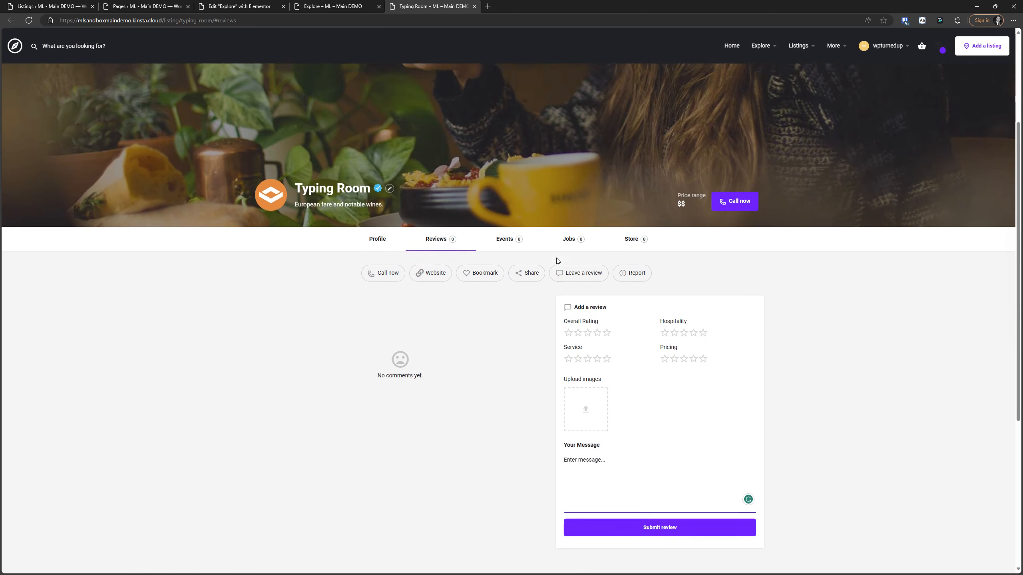
scroll(557, 261, up, 3)
Search the admin listings for "typing" and open the Typing Room listing for editing.
click(44, 4)
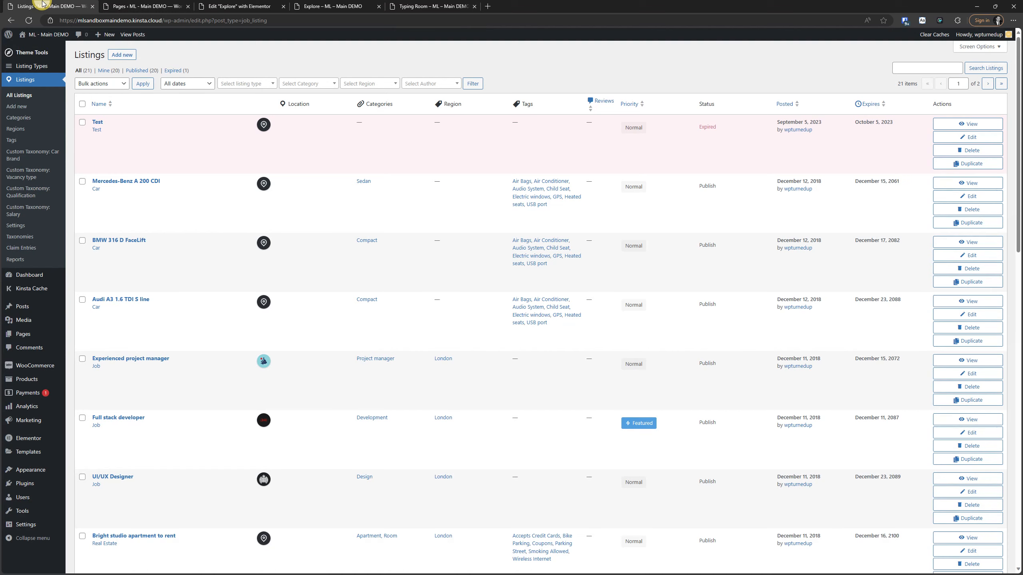
click(910, 69)
key(Return)
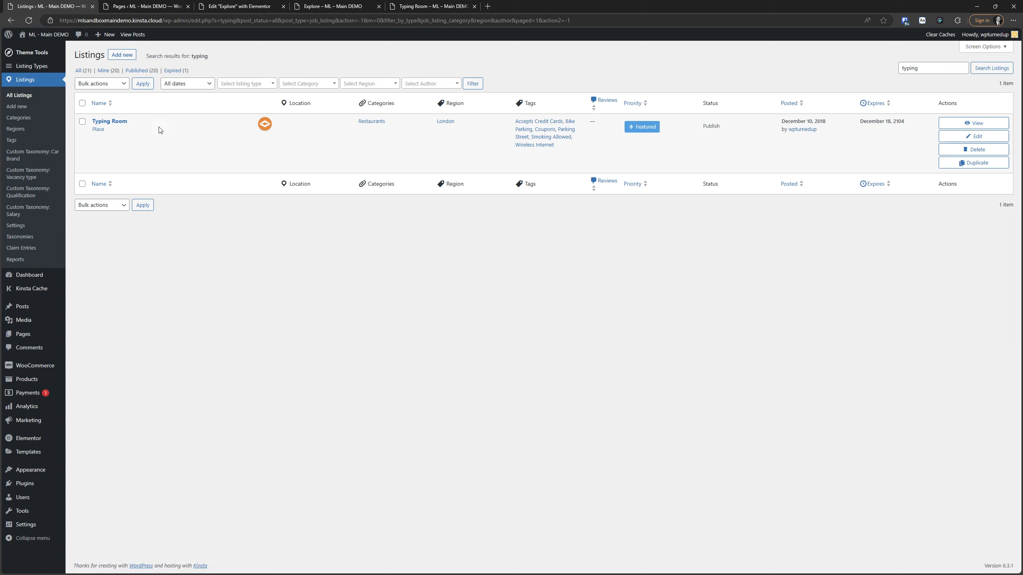
click(102, 122)
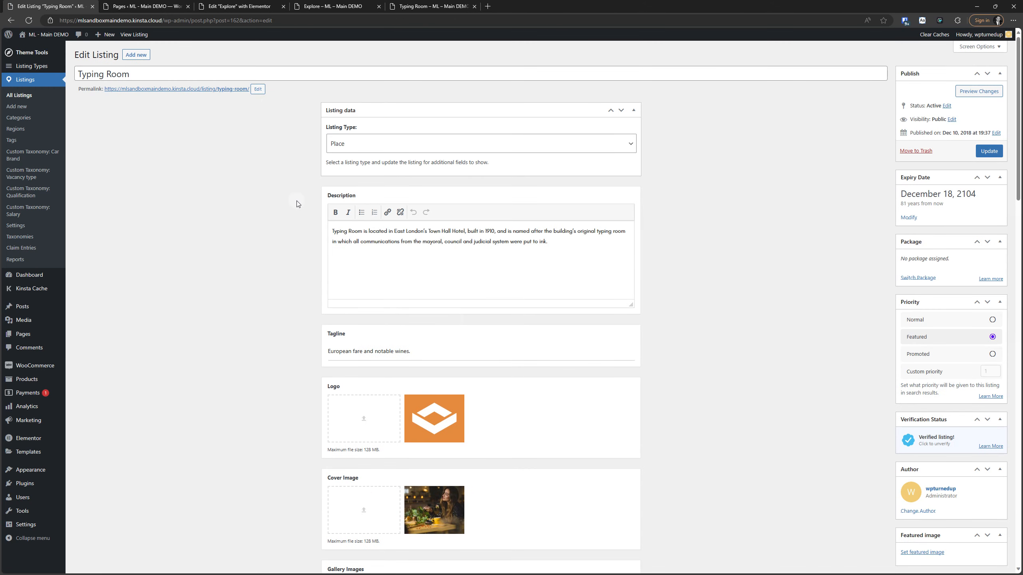
Look through the Typing Room listing's fields, from its description, images and social networks down to work hours, region, category and tags.
scroll(785, 299, down, 5)
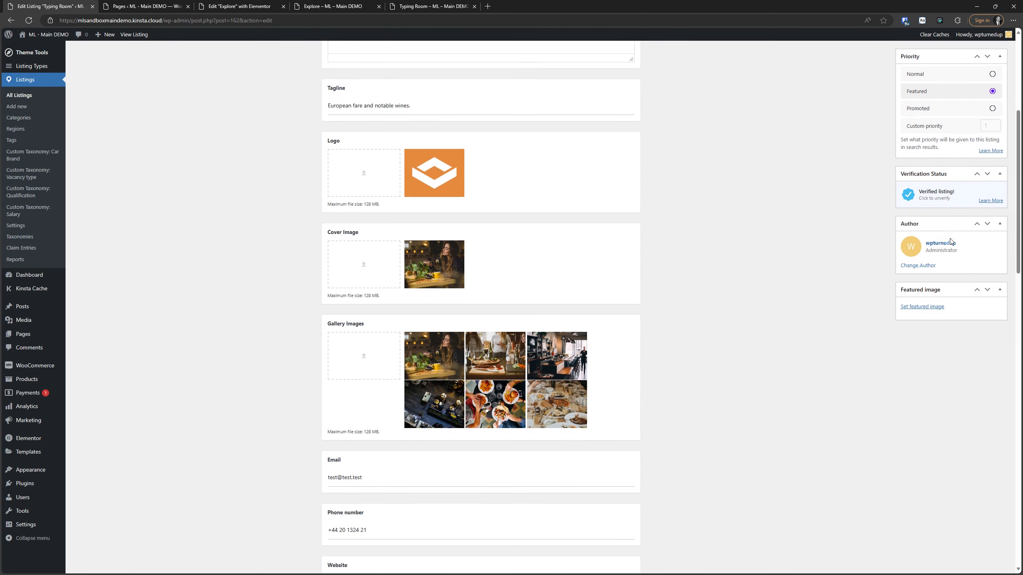
scroll(256, 310, down, 17)
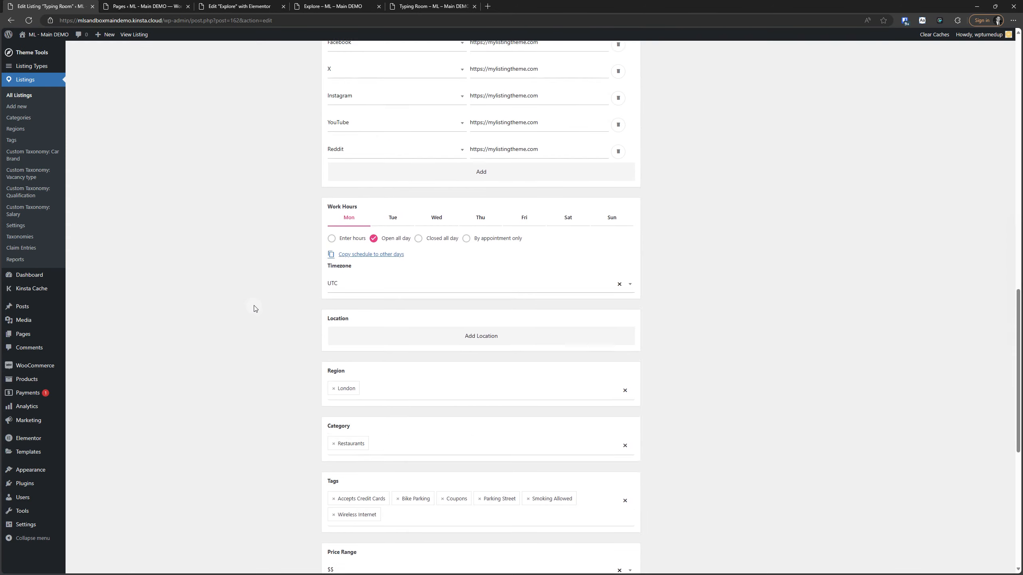
scroll(253, 330, up, 17)
scroll(299, 310, down, 20)
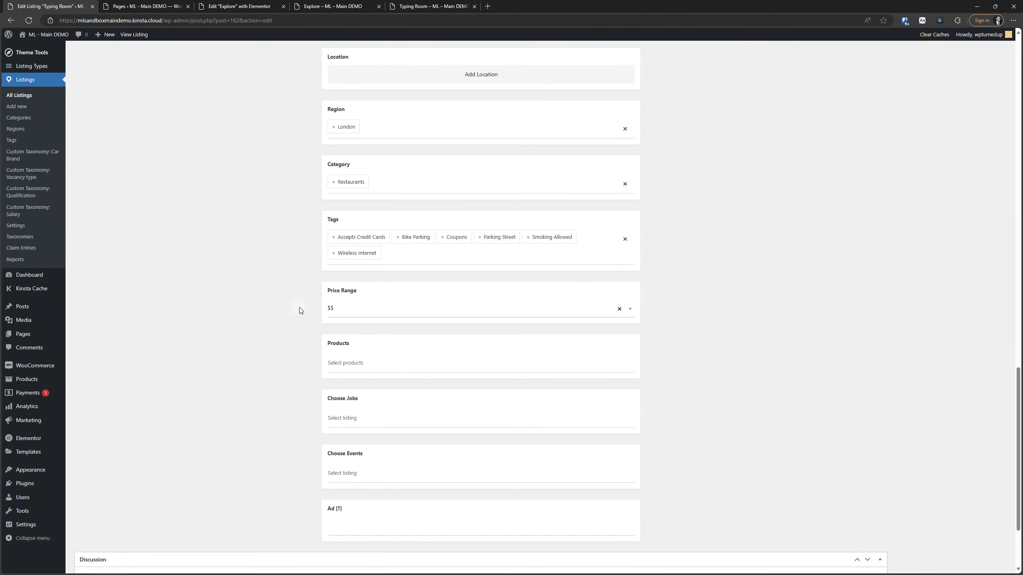
scroll(644, 151, up, 15)
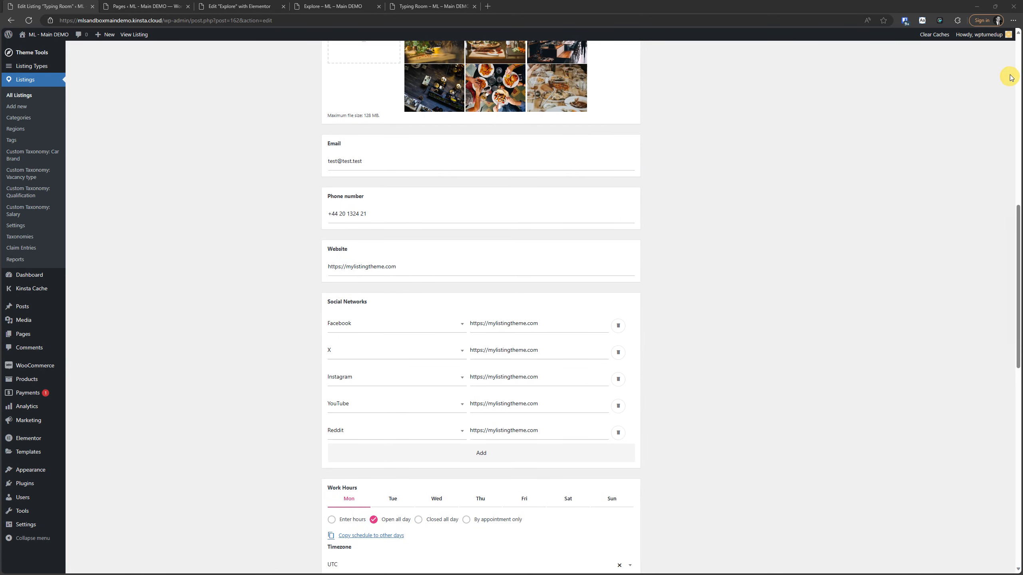
drag(1017, 204, 1014, 32)
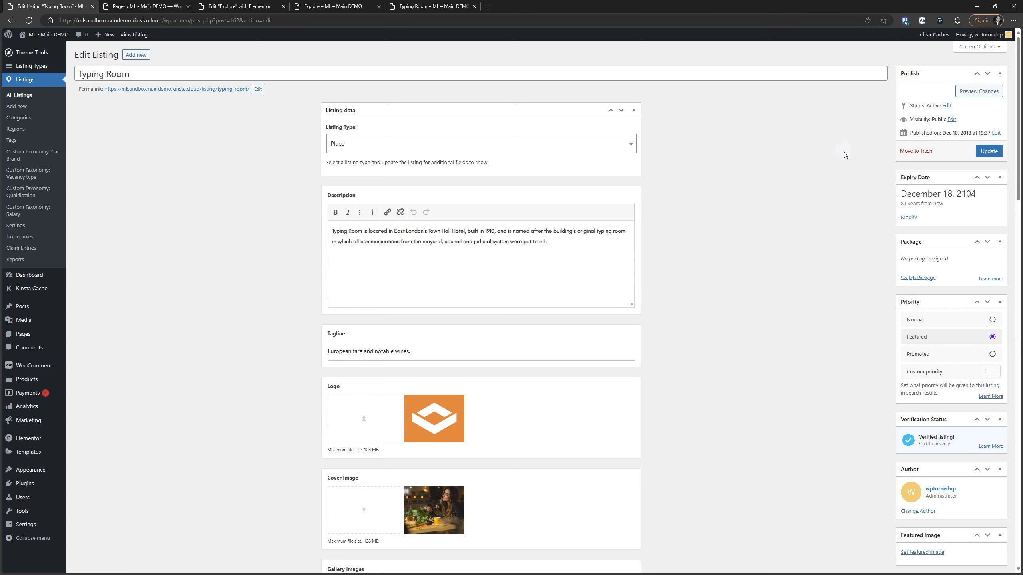
Inspect the live Typing Room page with the developer tools, then empty the cache and hard refresh it.
click(431, 5)
right_click(142, 450)
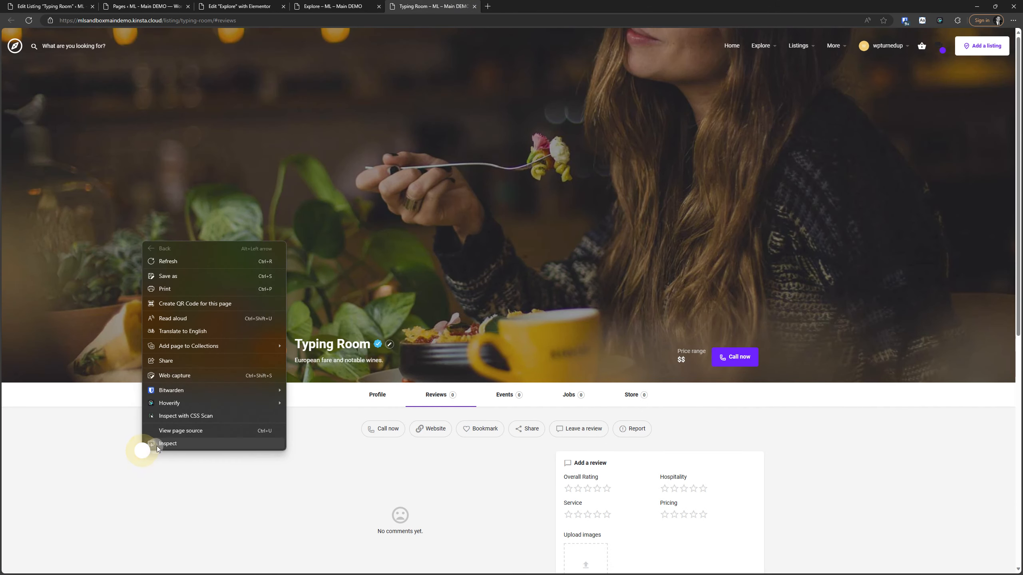
click(157, 443)
right_click(29, 20)
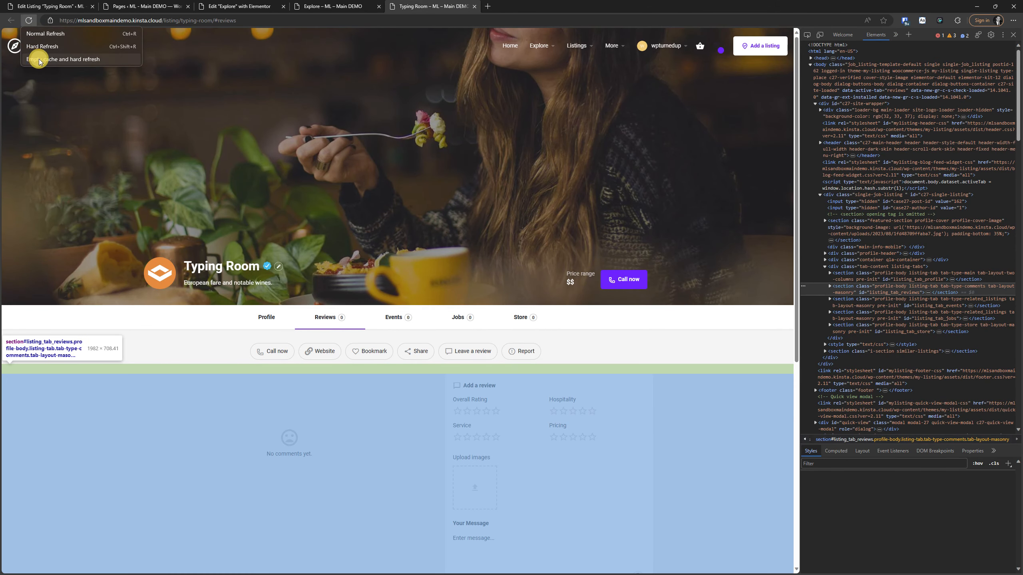
click(40, 59)
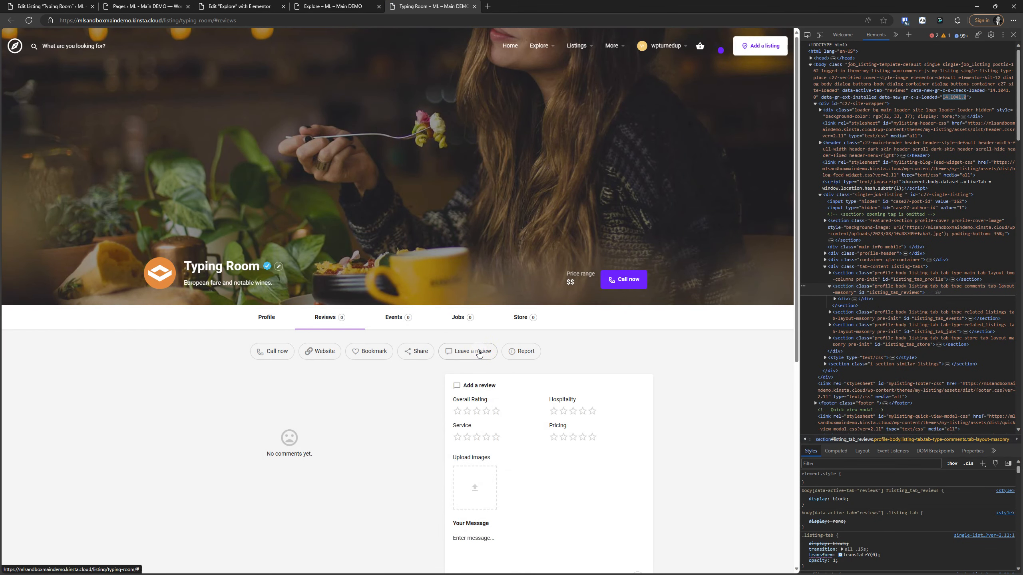
Close the developer tools and submit a Typing Room review with a 4.5-star overall rating and the message "dfdfdf".
click(494, 412)
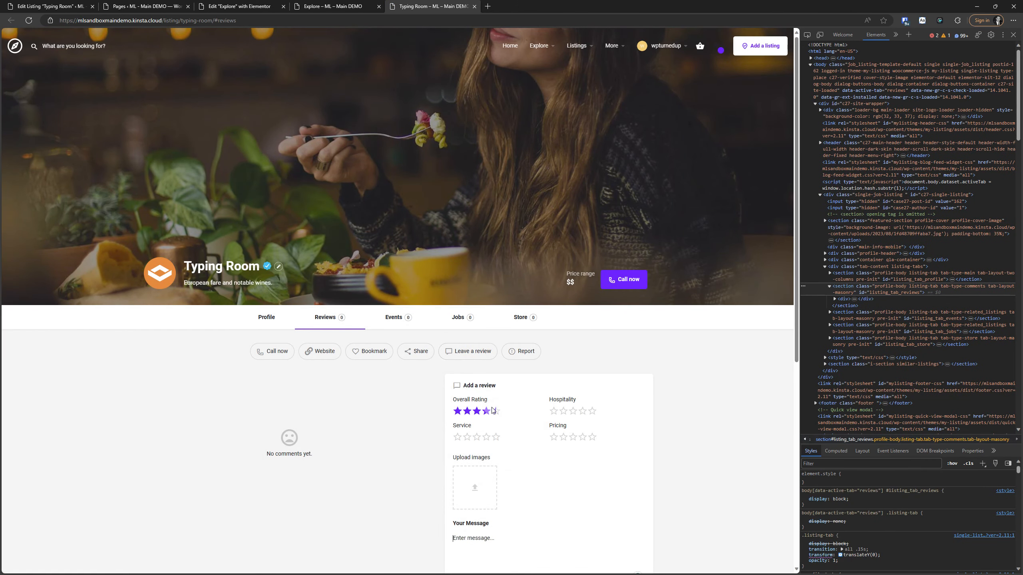
click(1017, 36)
scroll(646, 366, down, 10)
click(603, 214)
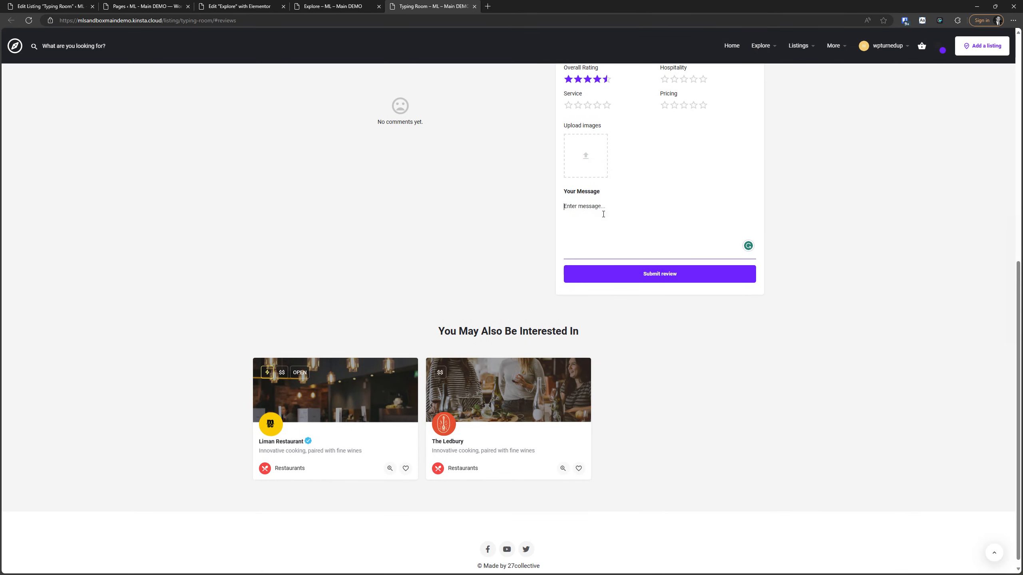
text(great)
click(646, 274)
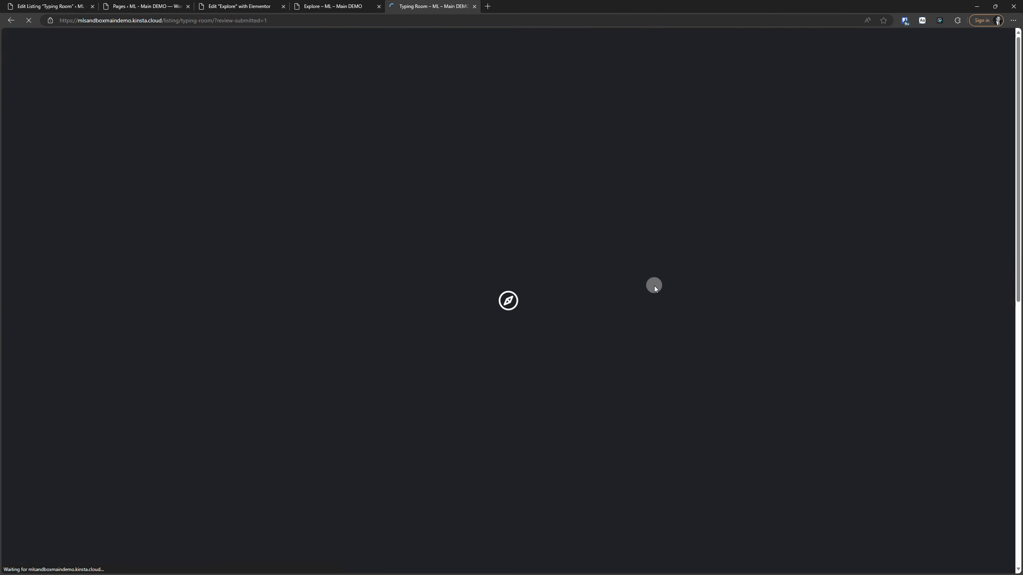
Look over the live Typing Room profile and dismiss the review submission notice.
scroll(645, 282, down, 10)
scroll(441, 208, up, 5)
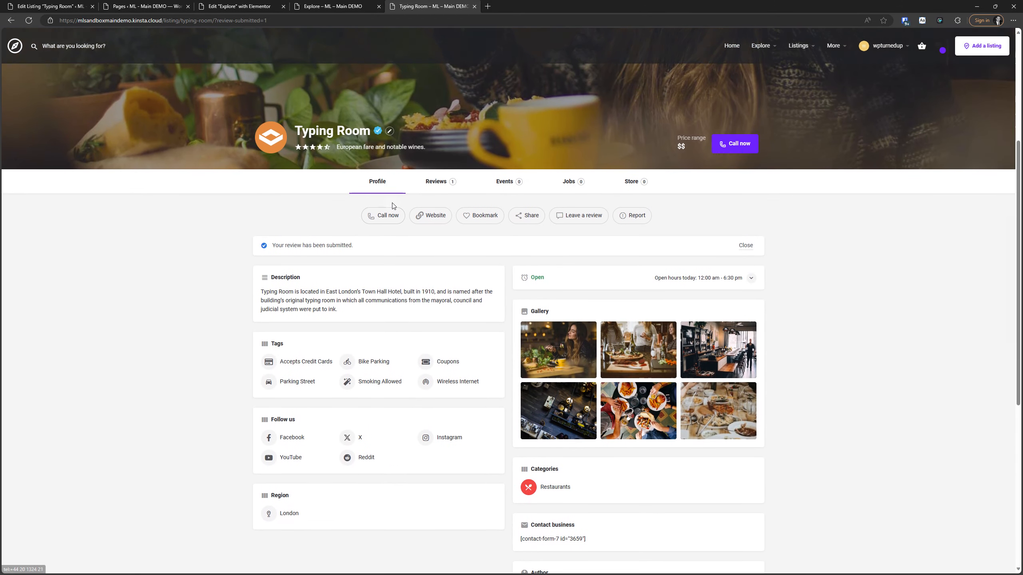
click(745, 246)
scroll(744, 248, up, 5)
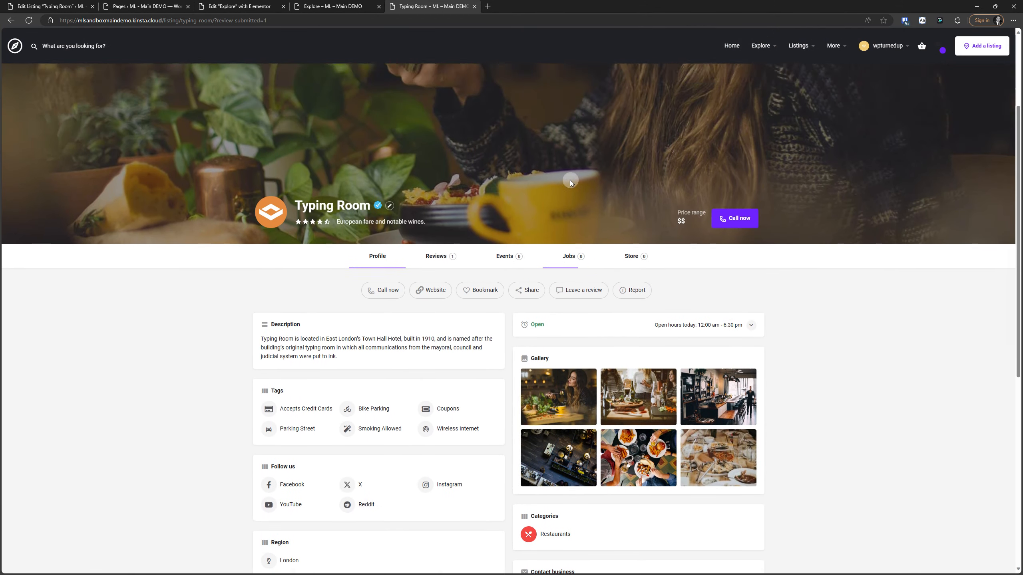
Open the list of all users from the WordPress admin in a new tab and check the subscriber account's role.
click(78, 6)
mouse_move(22, 497)
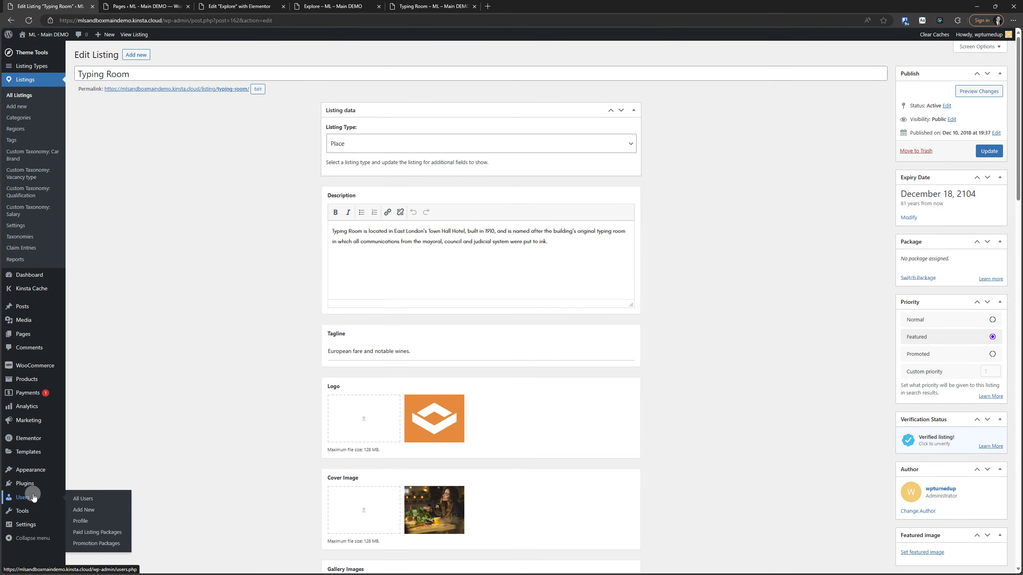
right_click(83, 498)
click(146, 342)
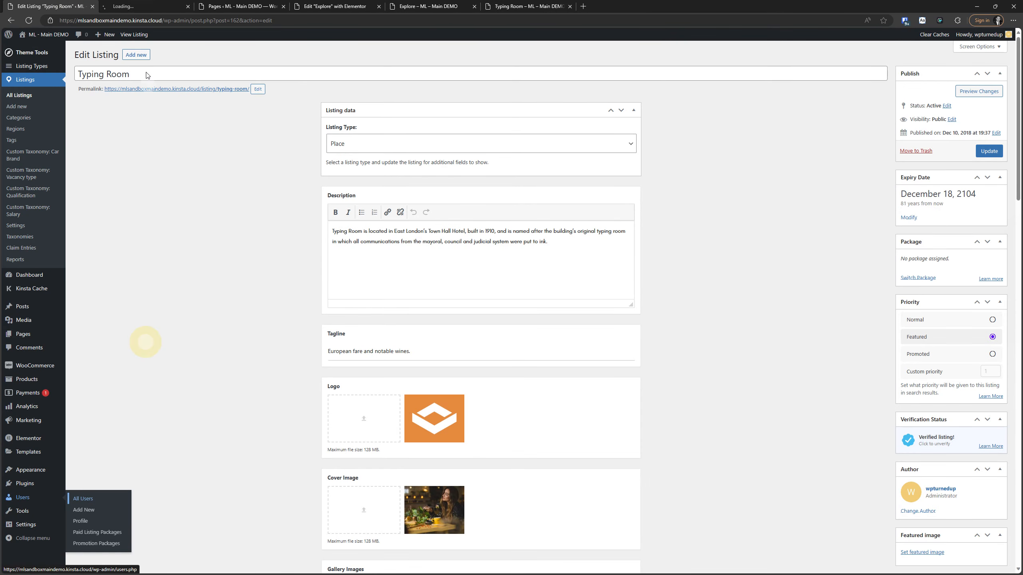
click(145, 6)
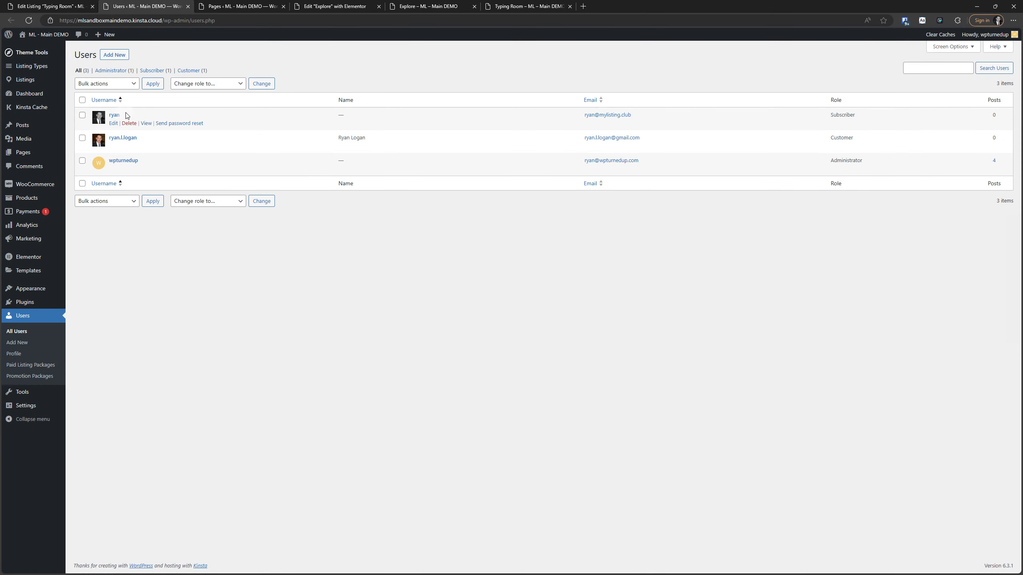
drag(855, 115, 817, 114)
click(803, 285)
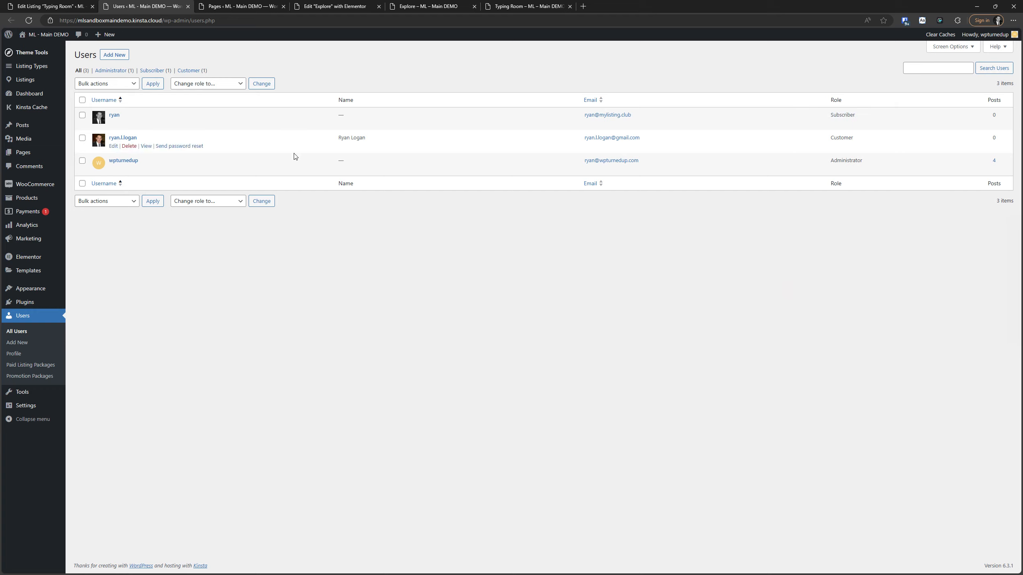
right_click(115, 117)
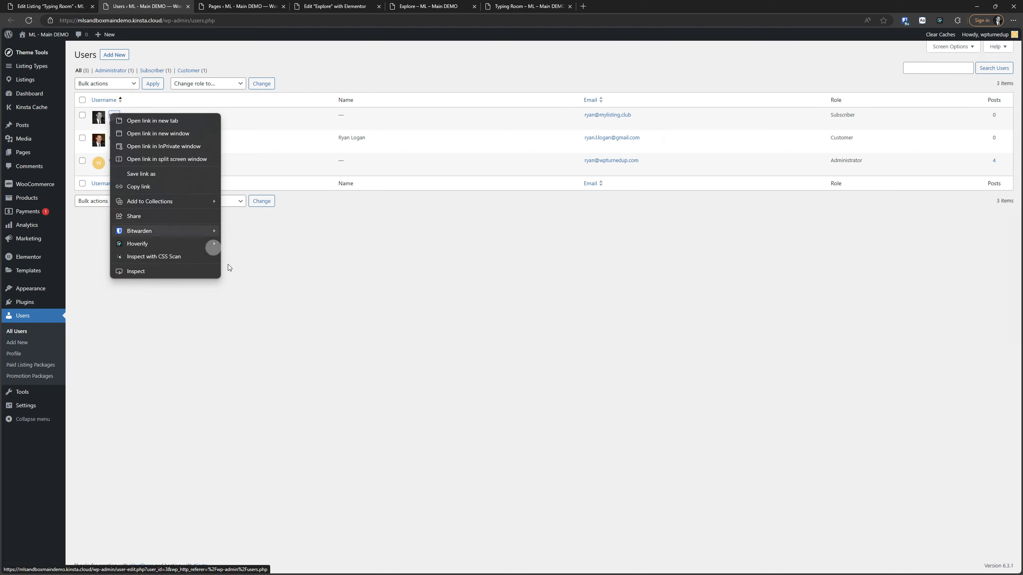
click(301, 307)
Change the Typing Room listing's author to the subscriber account and update the listing.
click(53, 6)
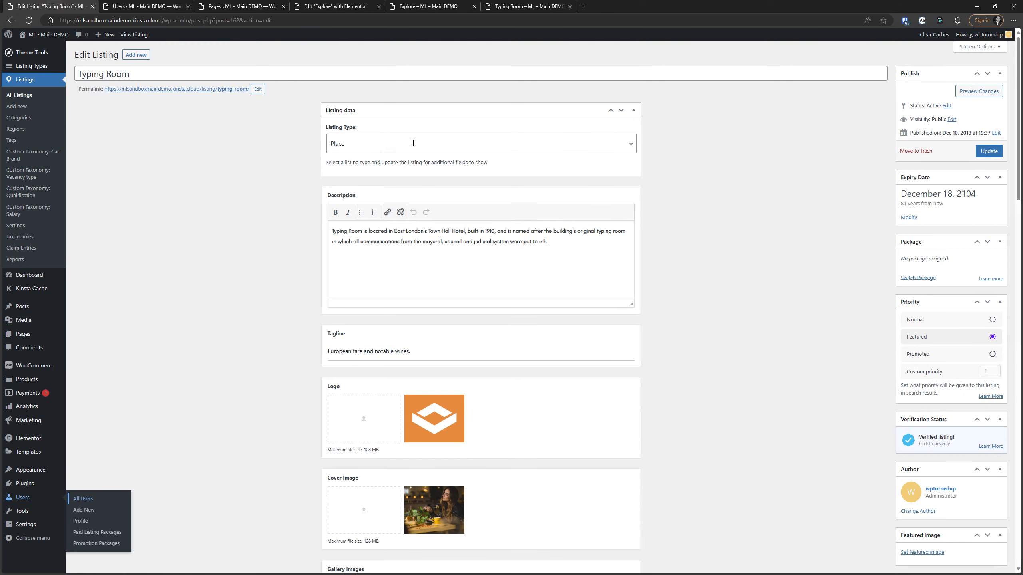
click(919, 511)
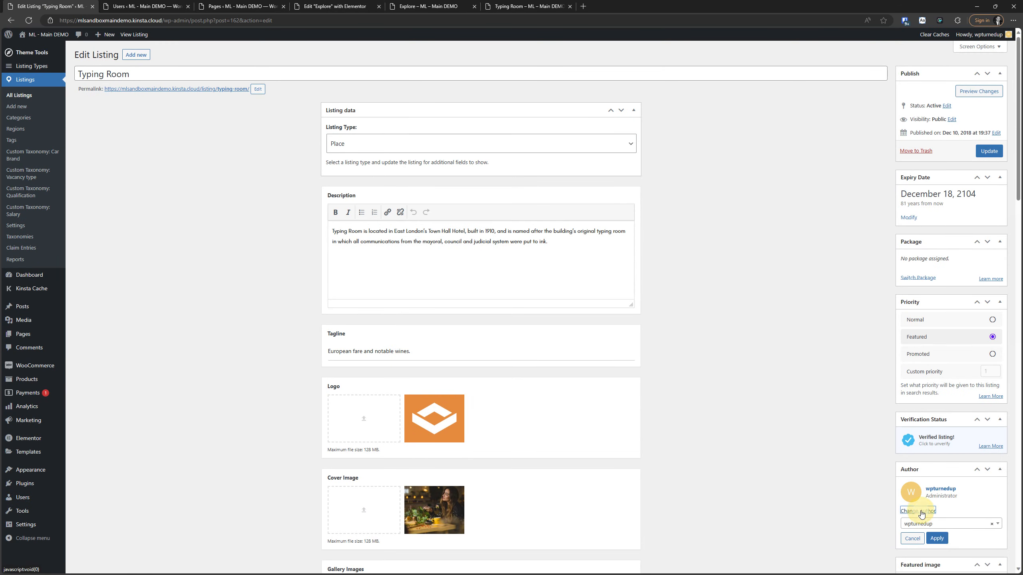
click(920, 524)
click(917, 538)
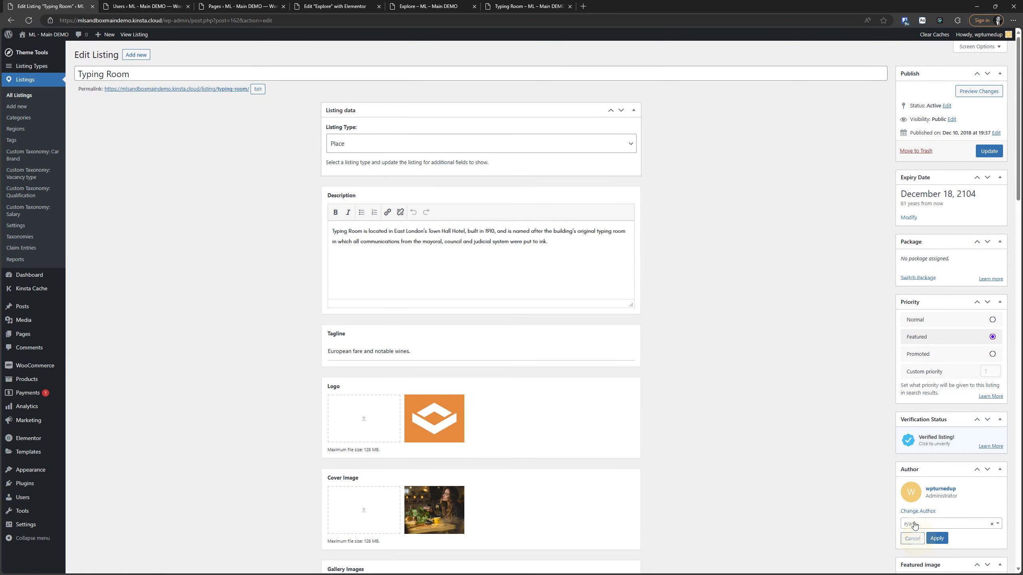
click(938, 539)
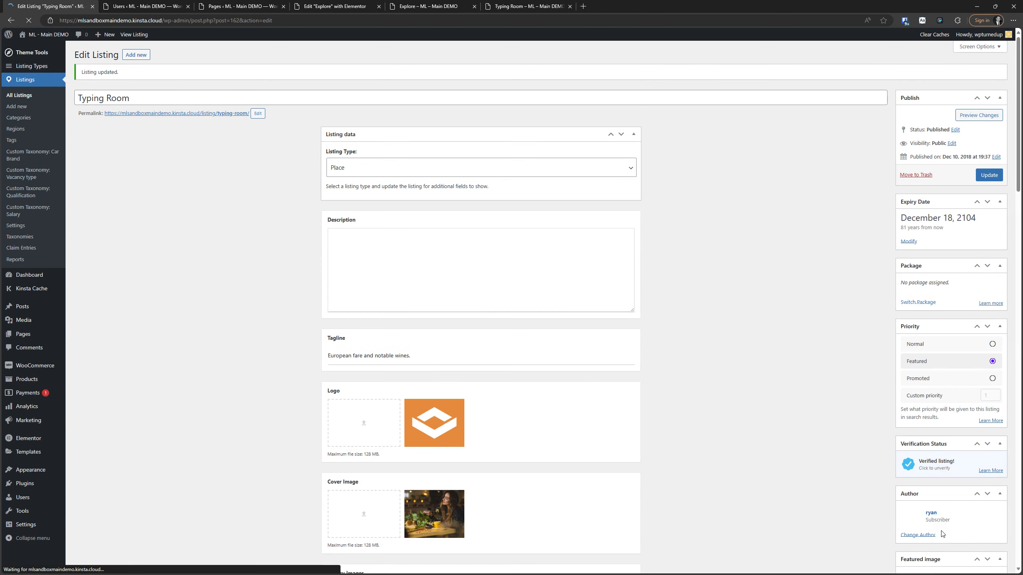
click(983, 178)
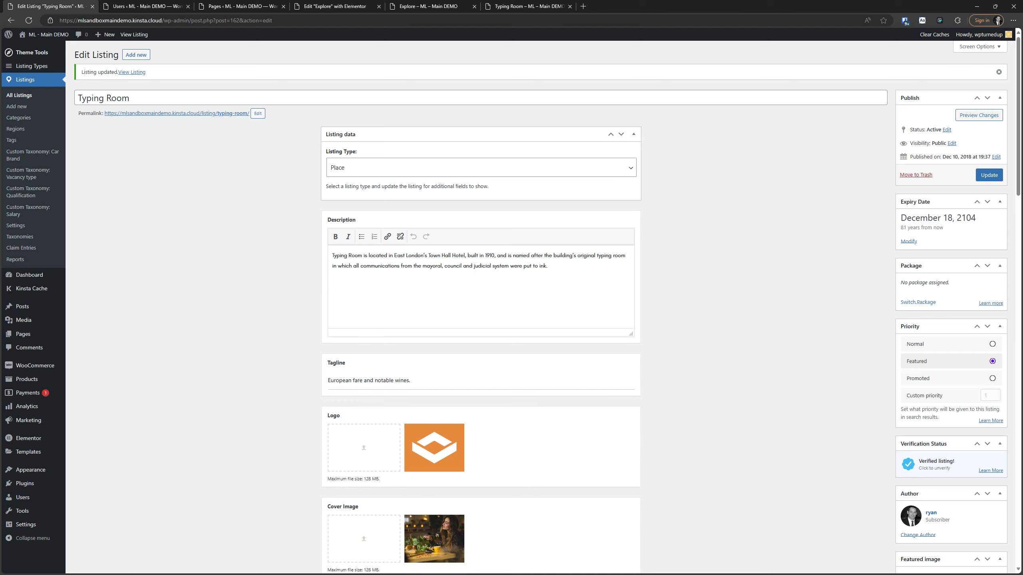
Copy the live Typing Room page's URL and open it in a new InPrivate window.
click(524, 6)
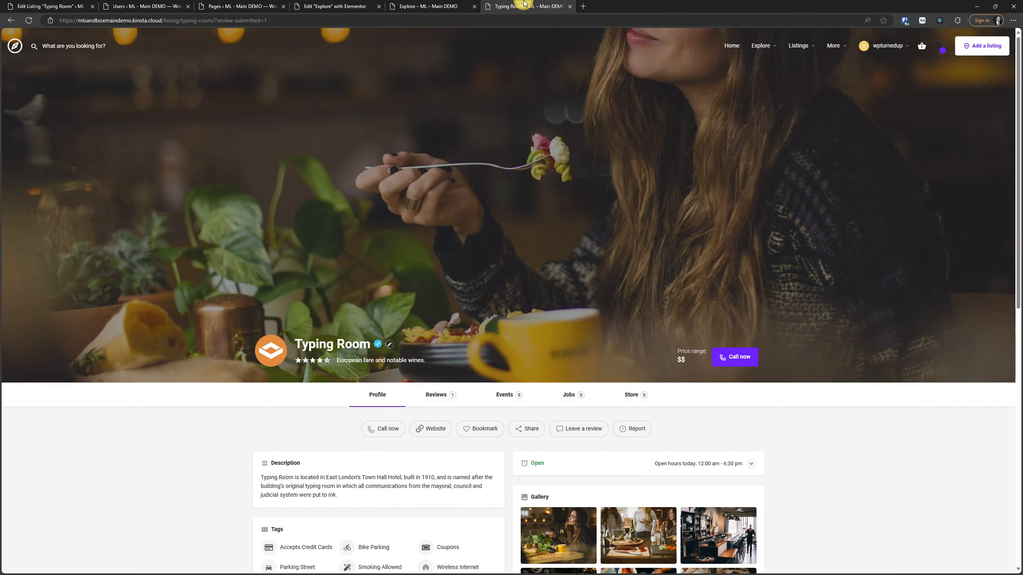
click(192, 21)
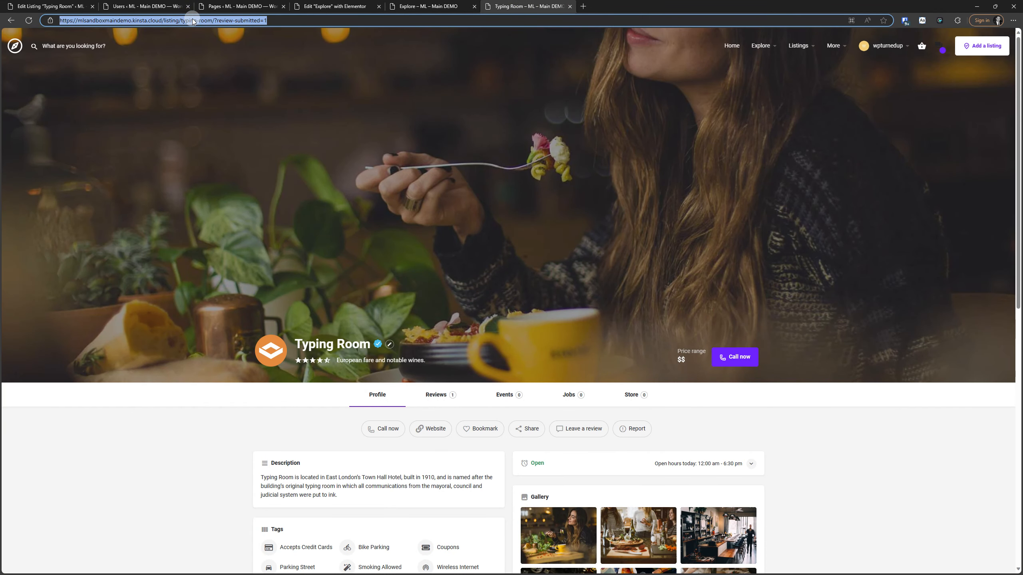
right_click(190, 21)
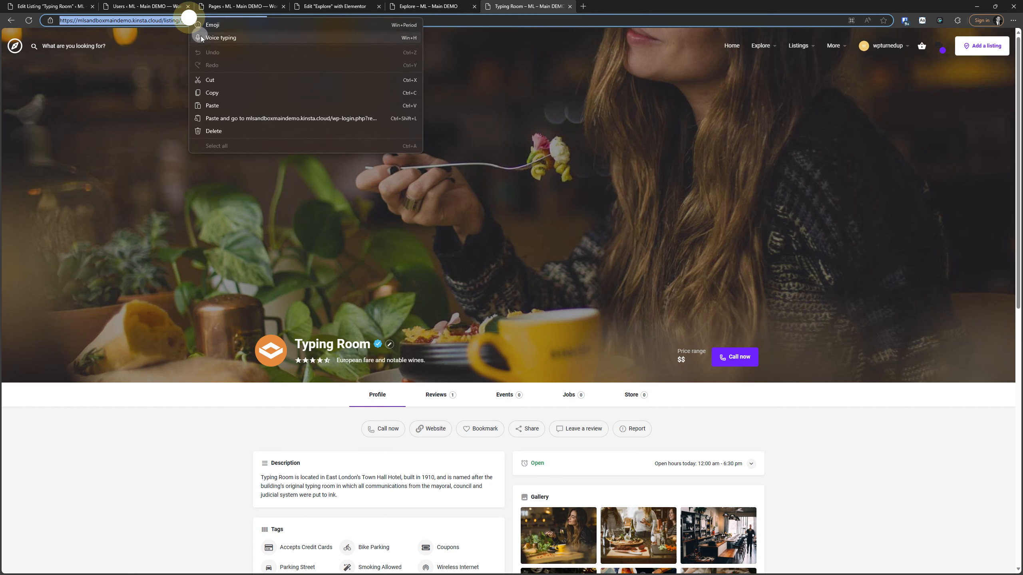
click(210, 83)
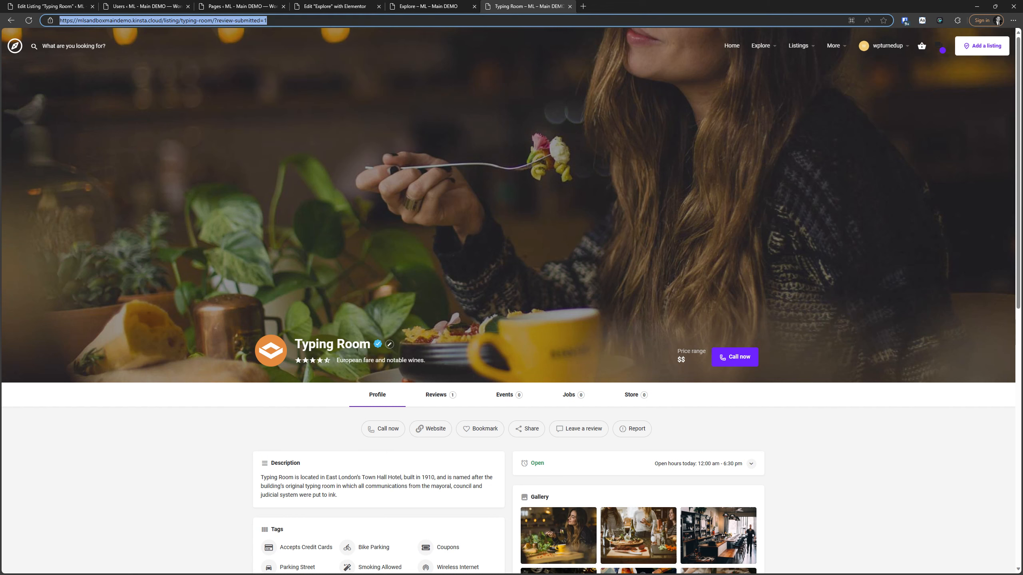
key(alt+Tab)
key(ctrl+shift+n)
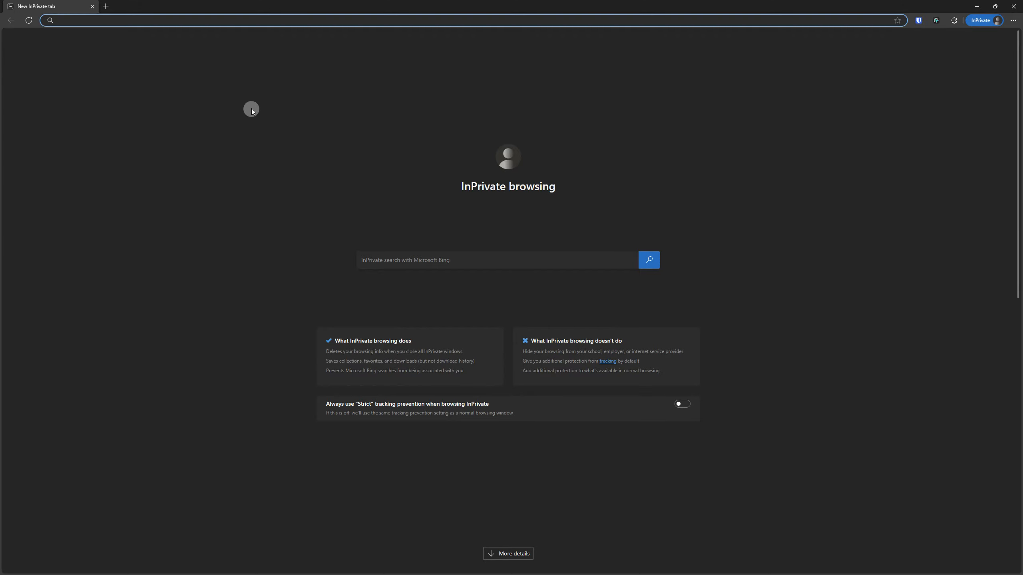
key(ctrl+v)
key(Return)
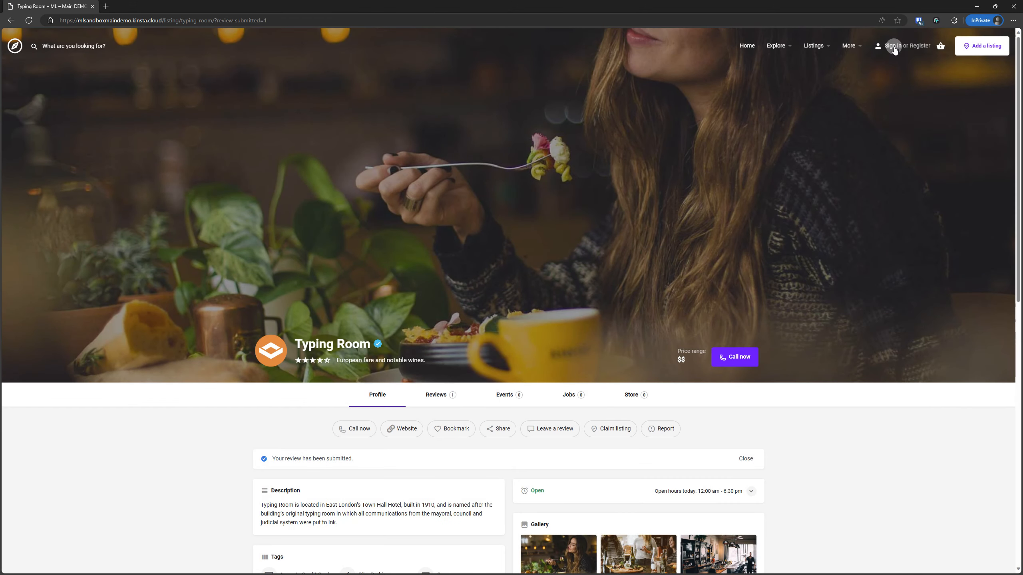
Sign in to the site with the subscriber account's username and password.
click(892, 47)
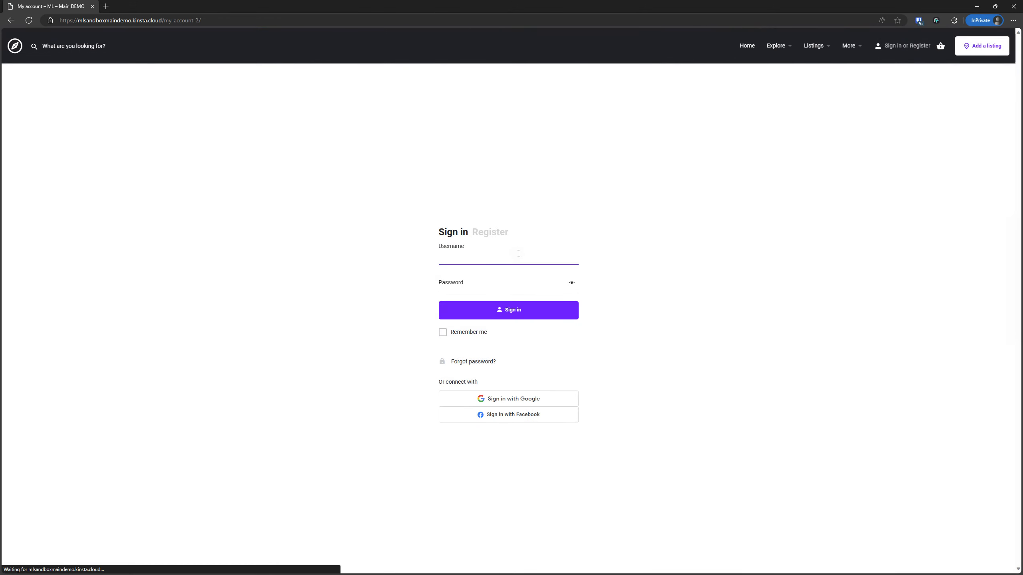
text(ryan)
key(Tab)
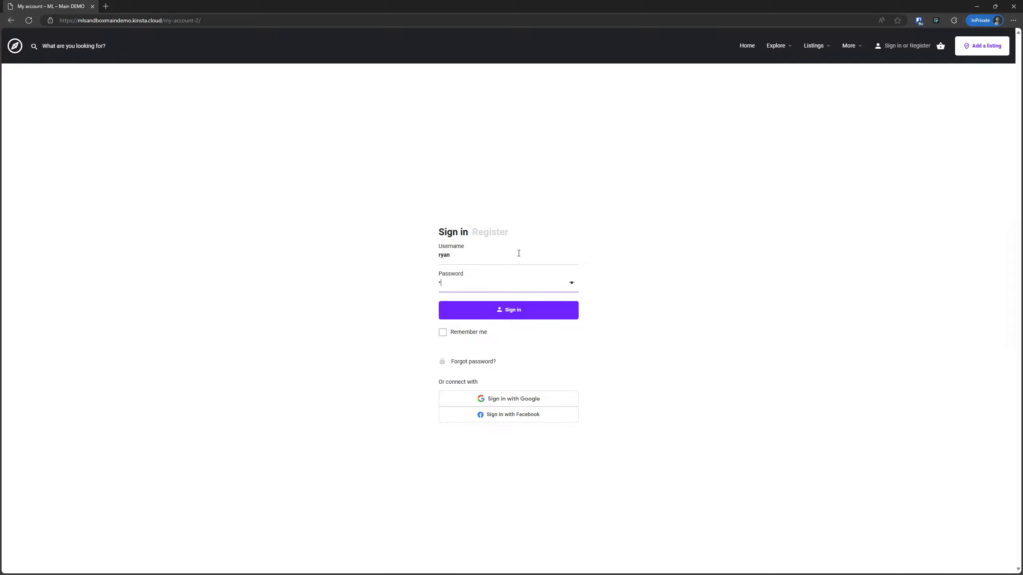
key(Return)
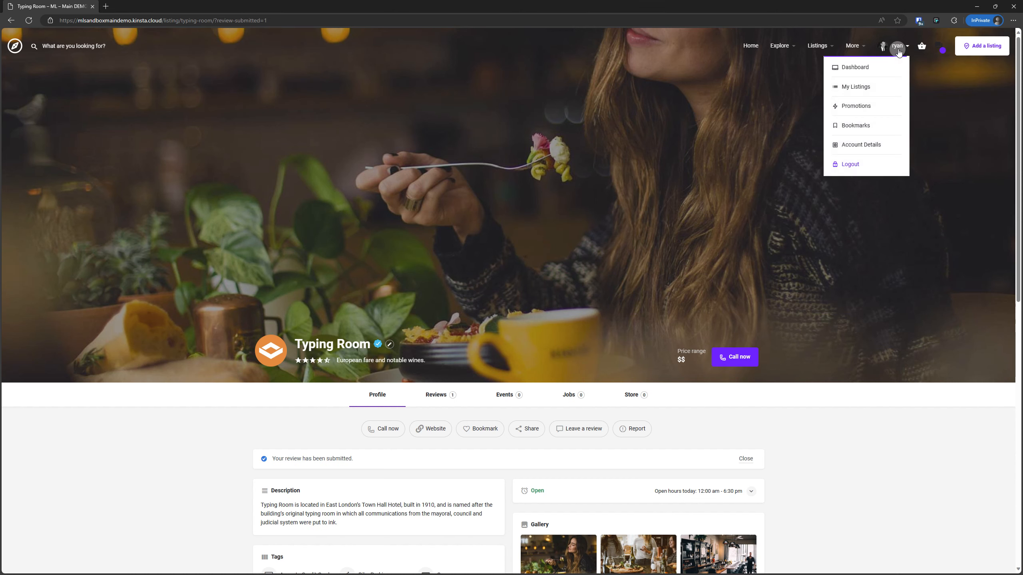
Submit a Typing Room review as the subscriber, rating Overall 4.5 stars and Hospitality 2 stars, with the message "dfgdf".
scroll(772, 313, down, 4)
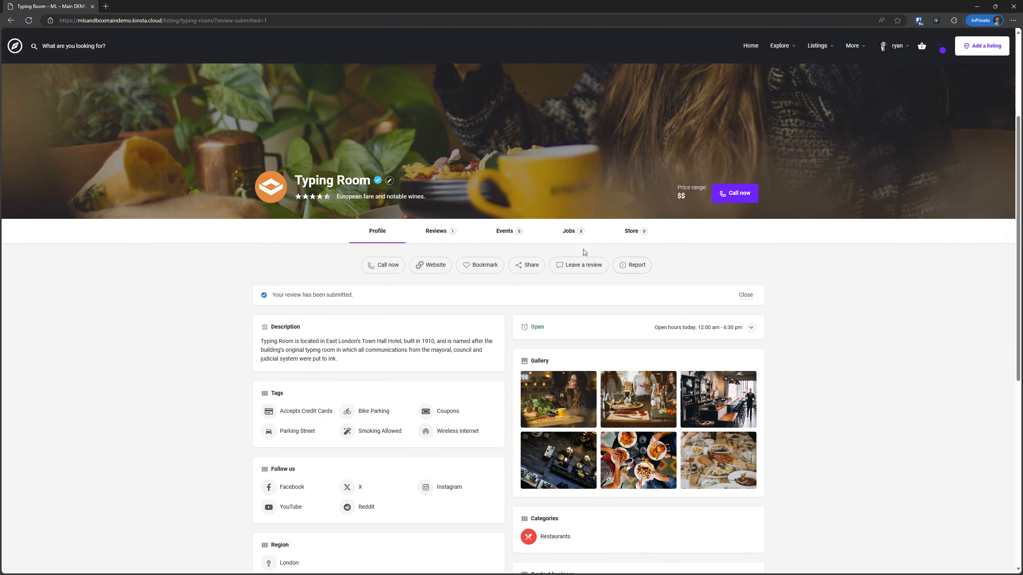
click(573, 265)
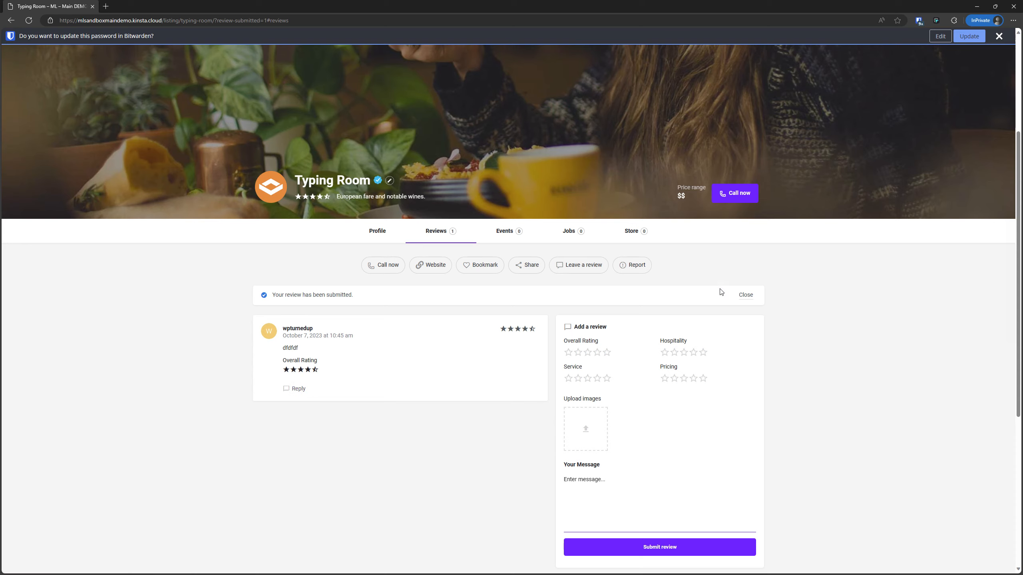
click(605, 352)
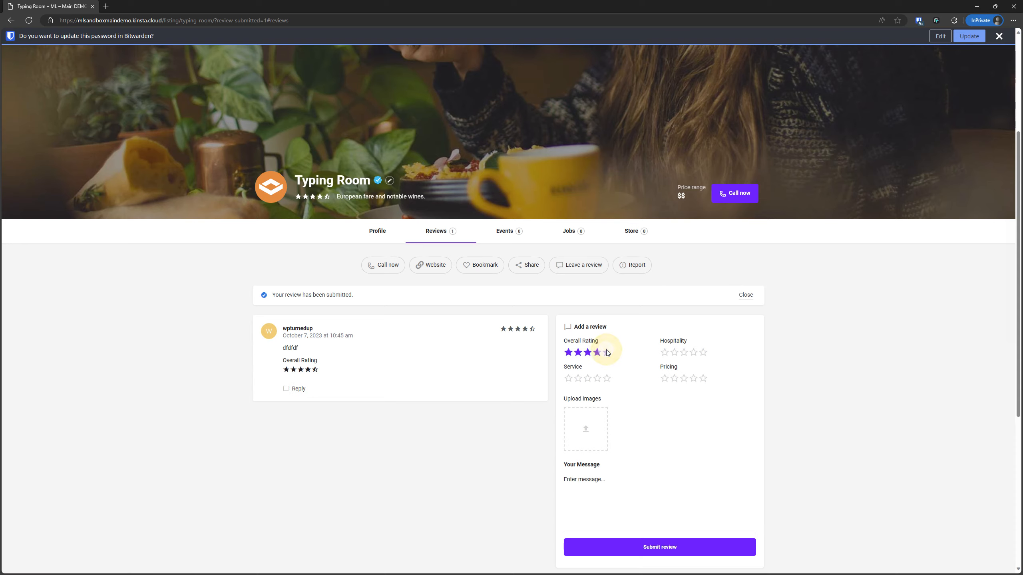
click(674, 352)
click(582, 478)
text(dfgdf)
scroll(610, 480, down, 6)
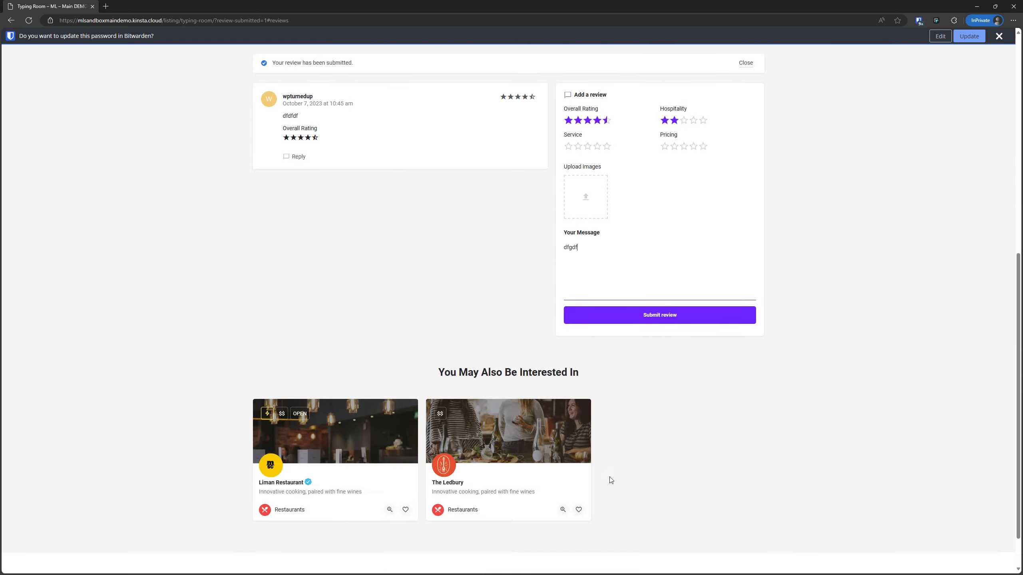
click(658, 301)
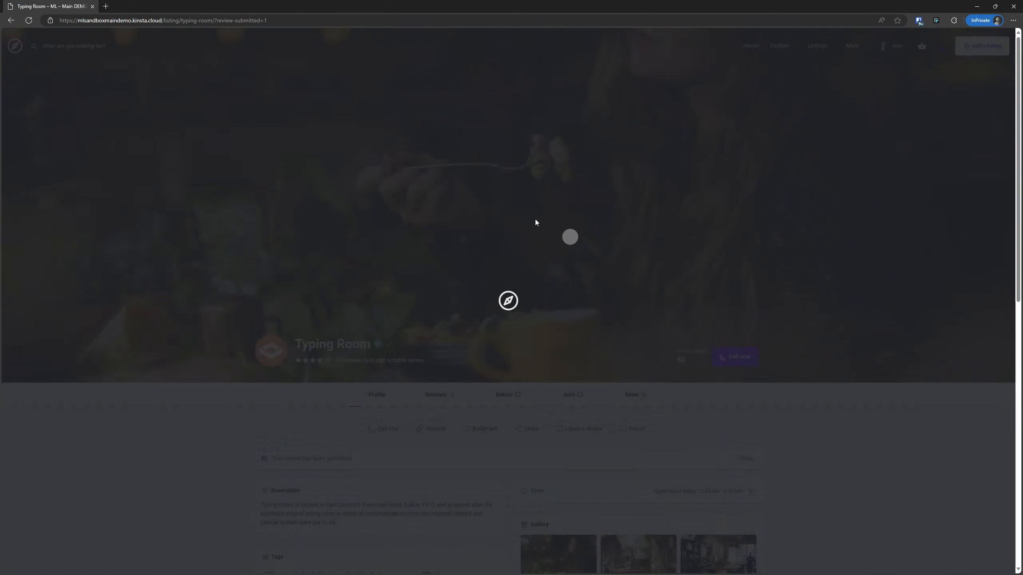
scroll(577, 405, down, 6)
scroll(238, 370, up, 6)
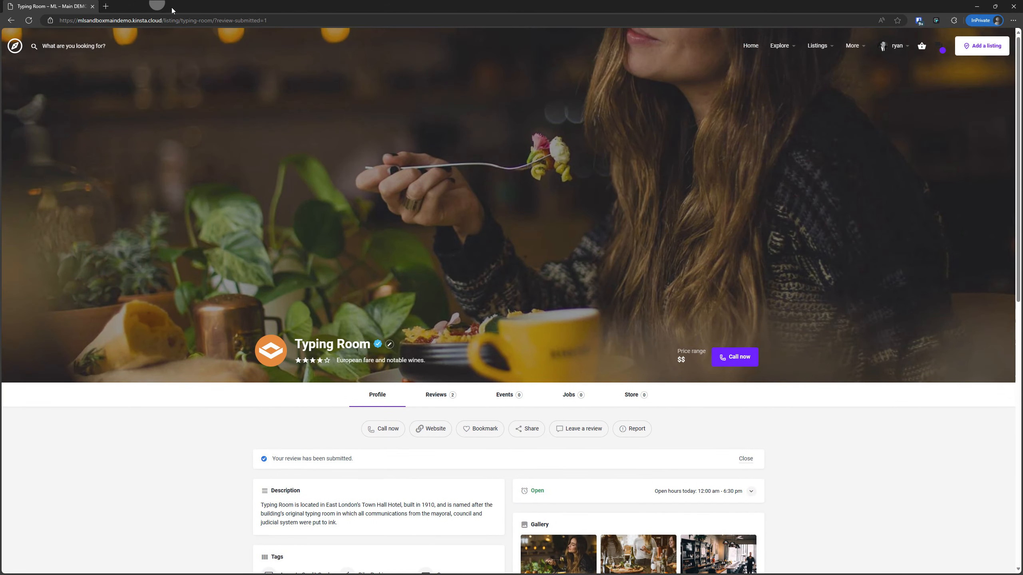
Return to the administrator's browser window and close the Users list tab.
drag(711, 3, 710, 0)
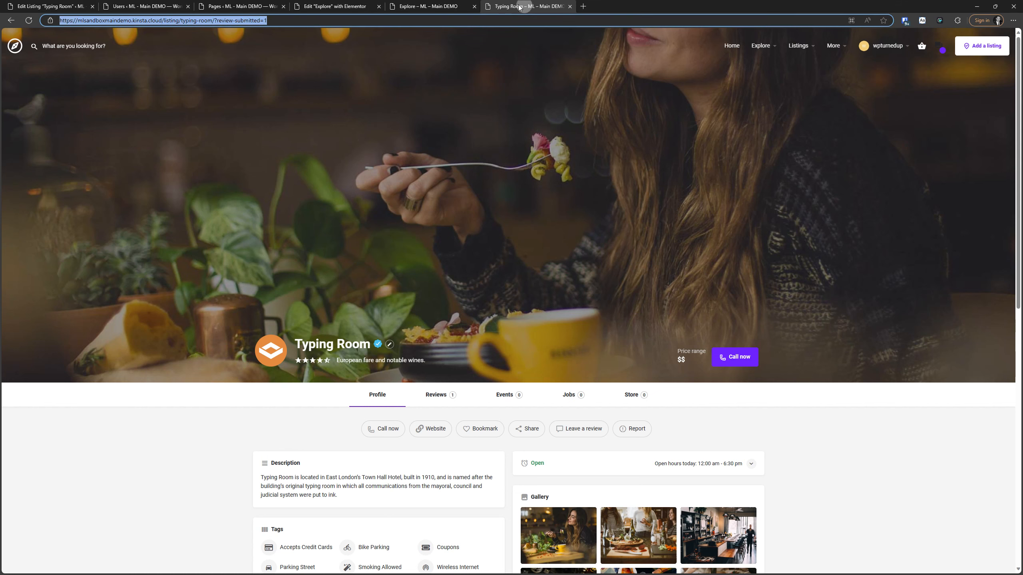
click(427, 6)
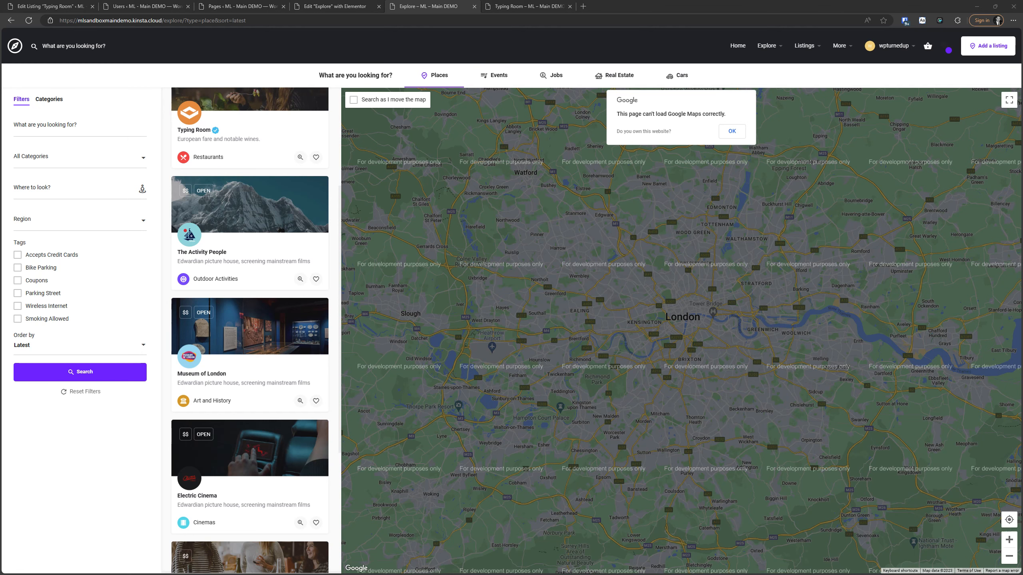
click(42, 6)
click(105, 5)
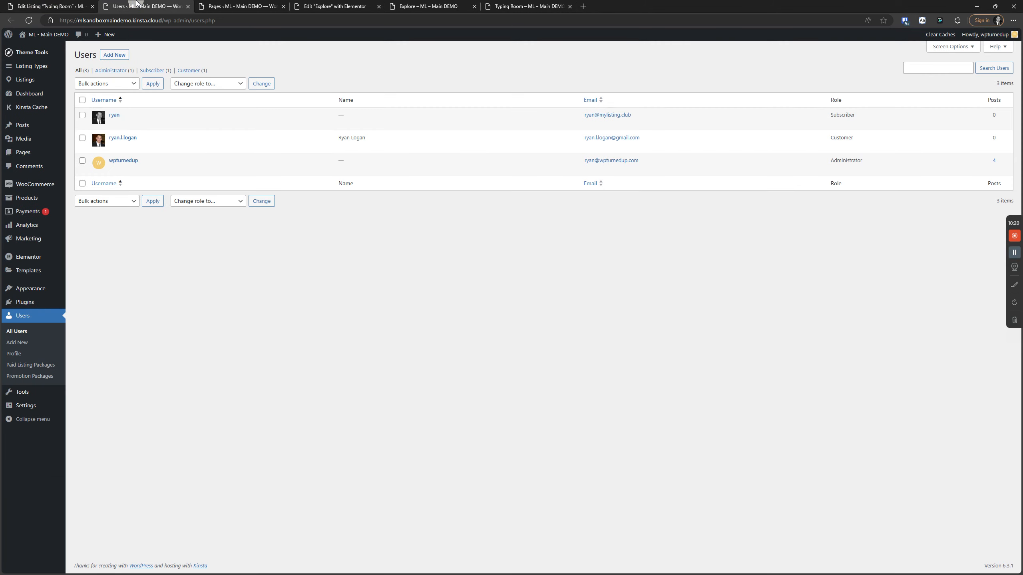
click(188, 7)
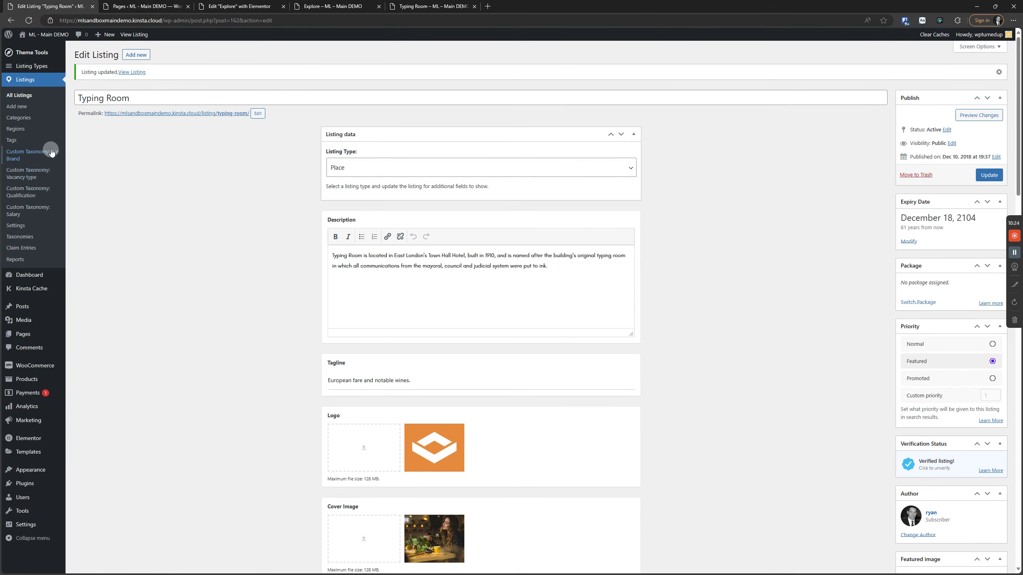
Open the Place listing type for editing and bring up its Reviews settings.
click(39, 69)
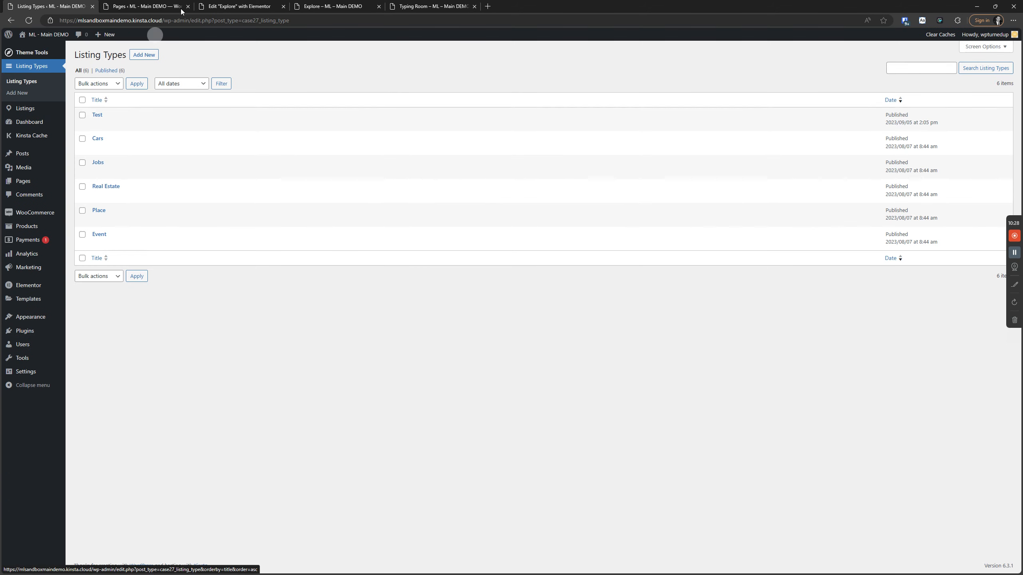
click(396, 5)
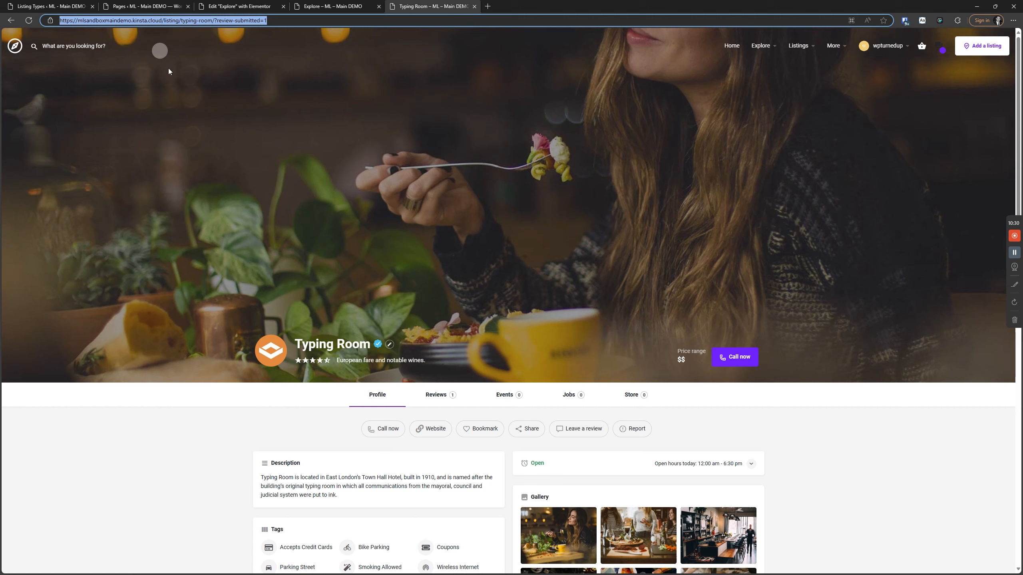
click(60, 6)
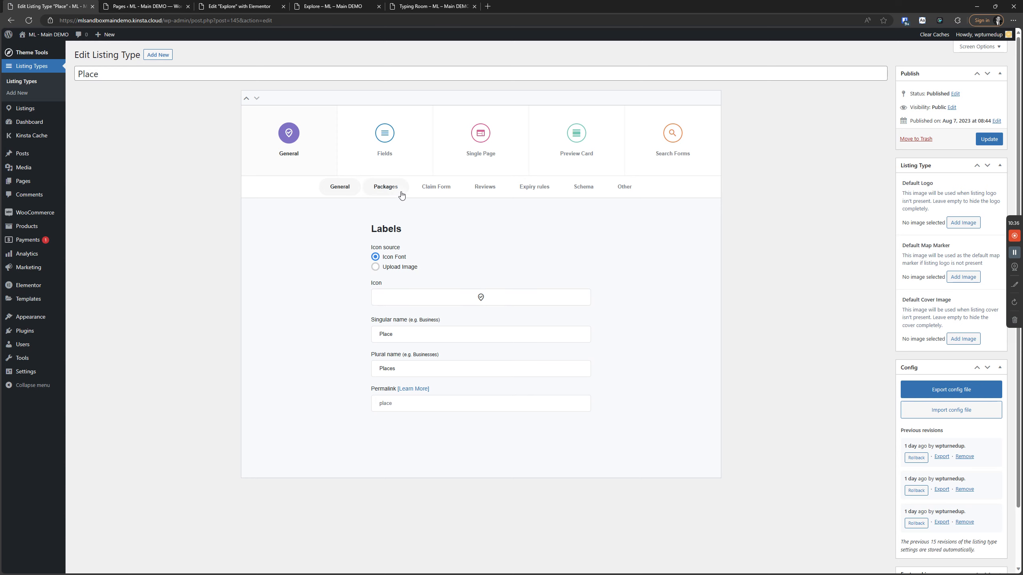
click(630, 193)
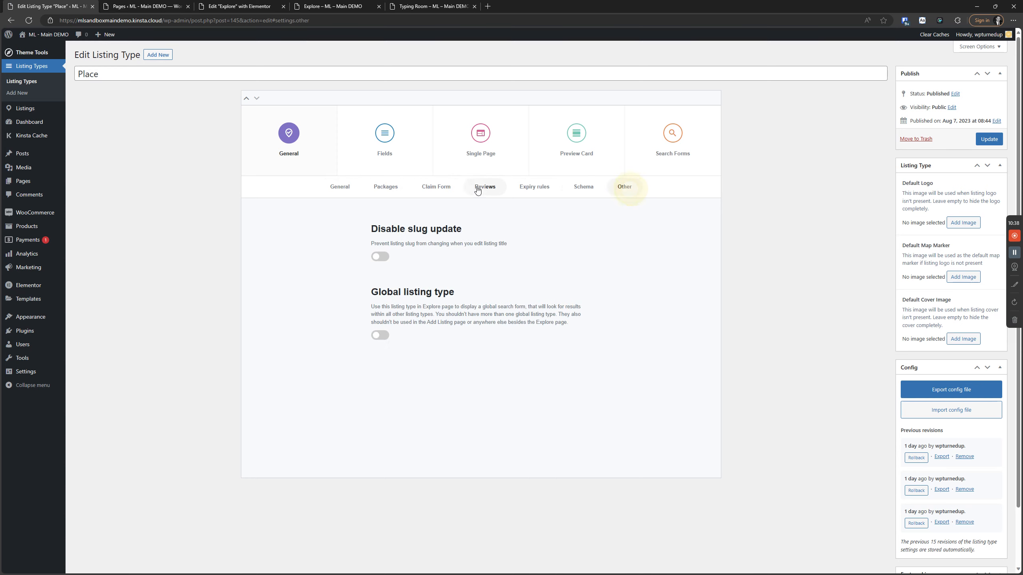
click(490, 195)
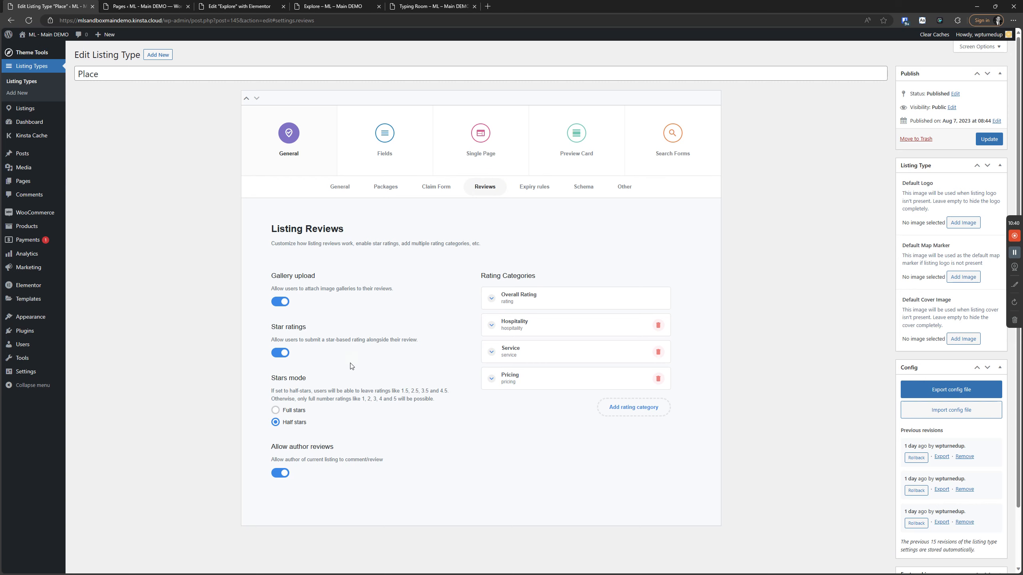
Turn off Allow author reviews for the Place listing type and update it.
scroll(294, 479, down, 3)
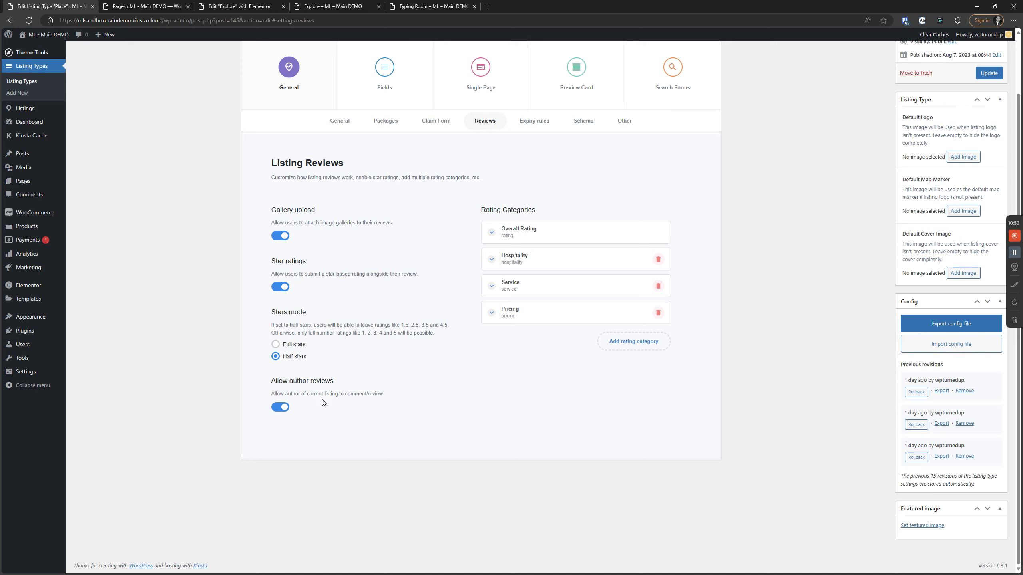
double_click(371, 395)
click(366, 407)
click(280, 406)
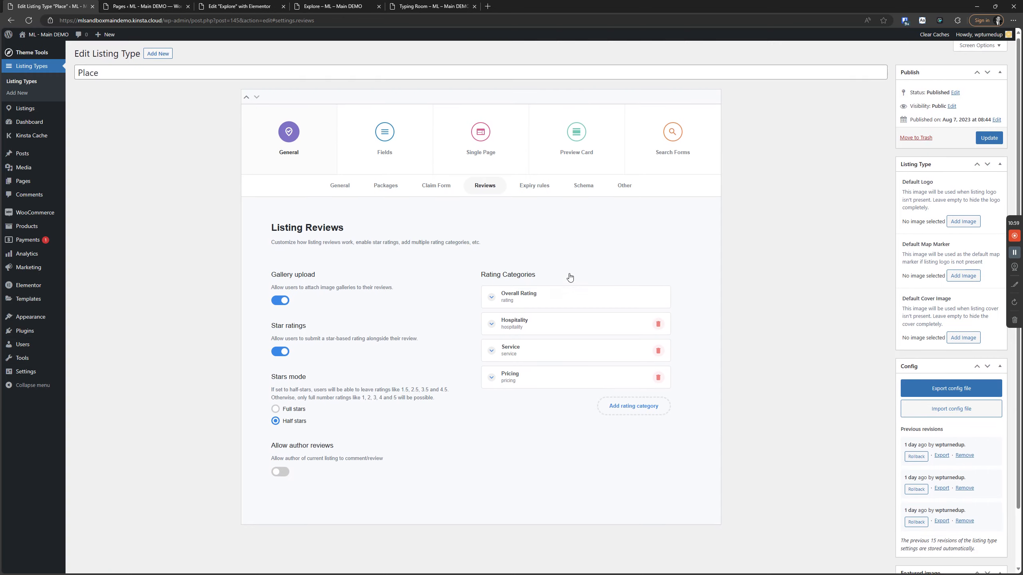
scroll(566, 274, up, 2)
click(998, 139)
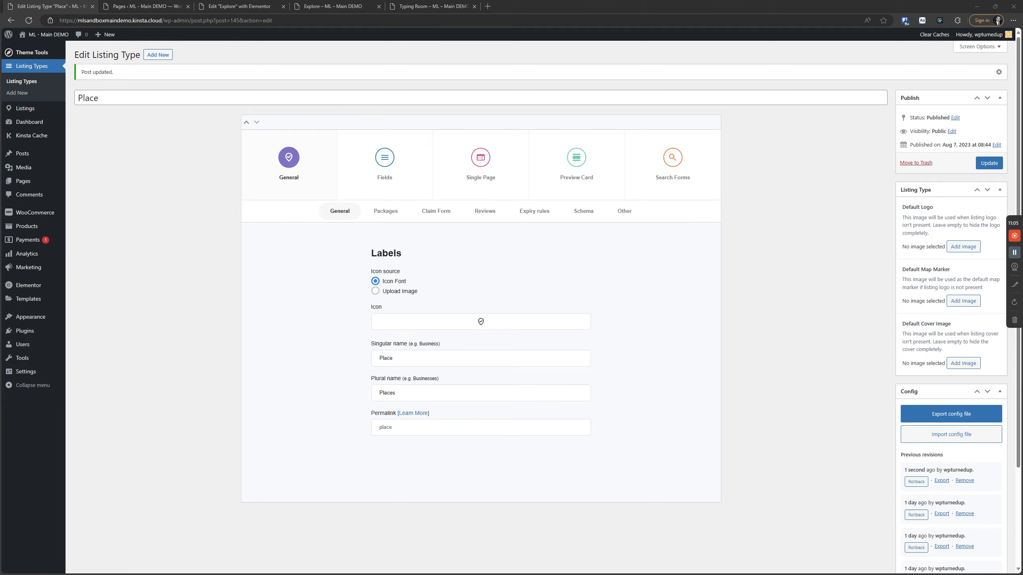
Reload the Typing Room page in the InPrivate window and dismiss the review-submitted notice.
drag(1022, 210, 495, 210)
double_click(495, 211)
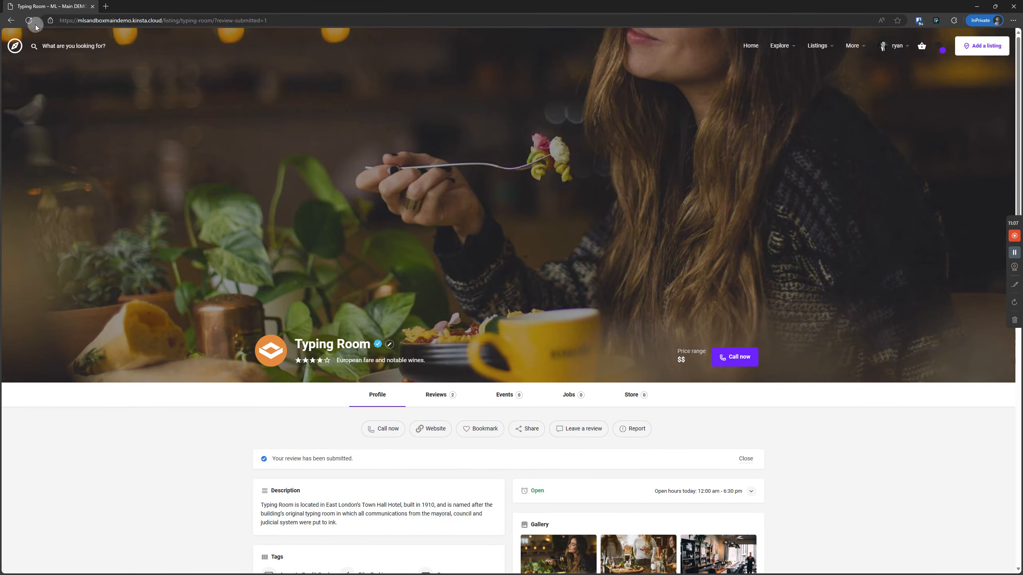
click(35, 26)
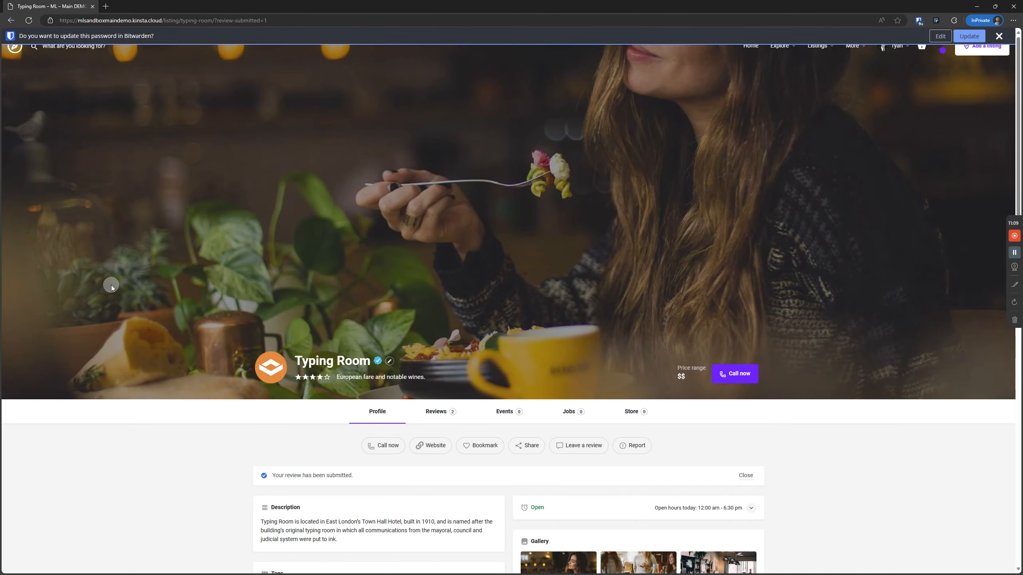
scroll(111, 284, down, 8)
click(746, 146)
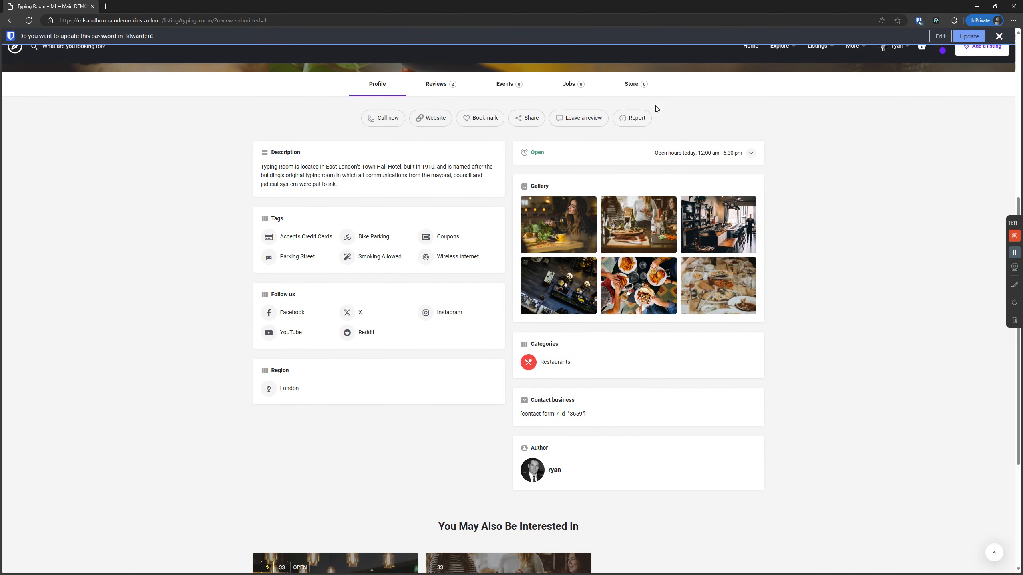
Change the subscriber's existing review message to "dfgdfdf", submit the update, and dismiss the review notice and Bitwarden prompt.
click(587, 119)
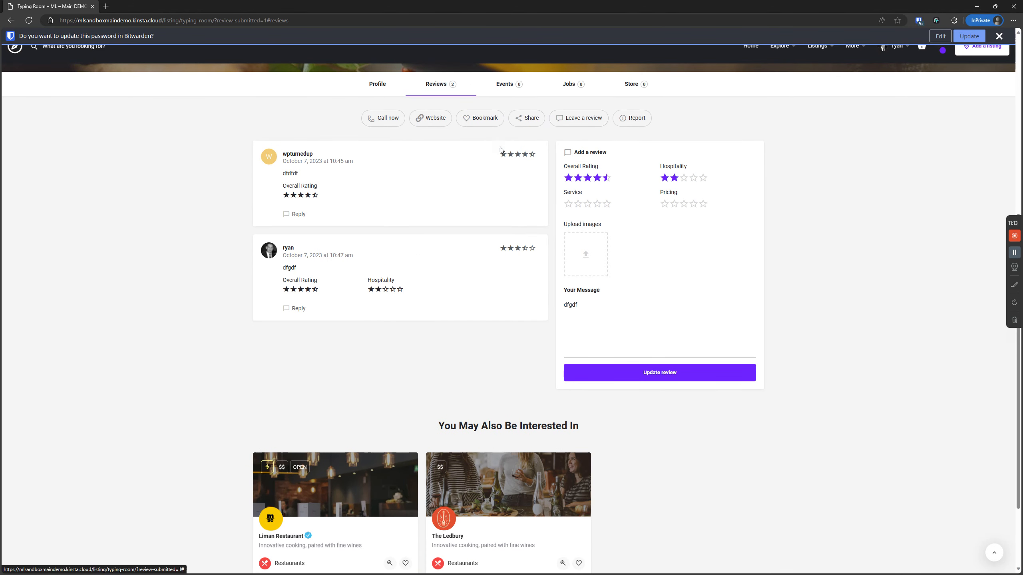
click(638, 301)
text(dfdf)
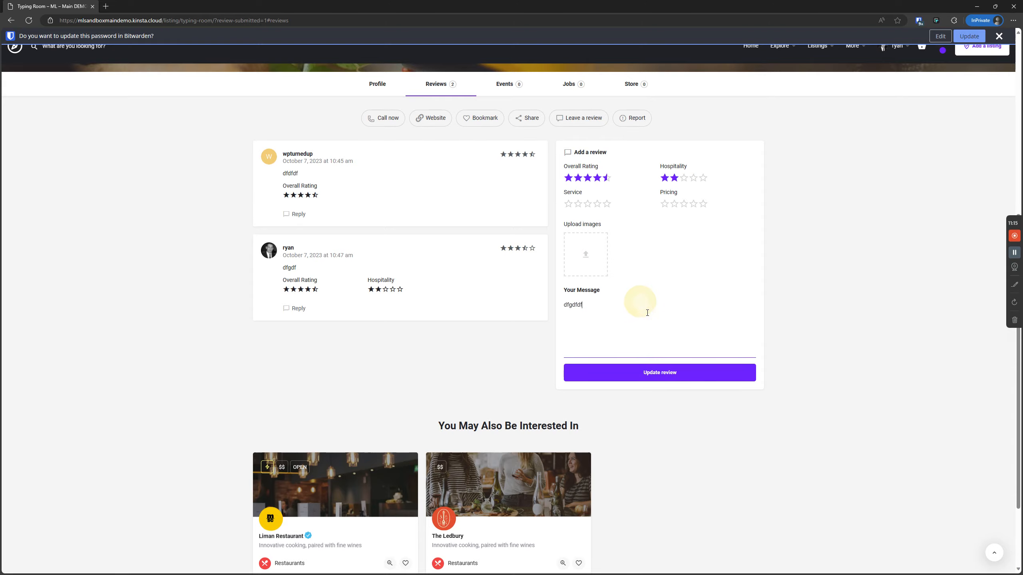
click(667, 376)
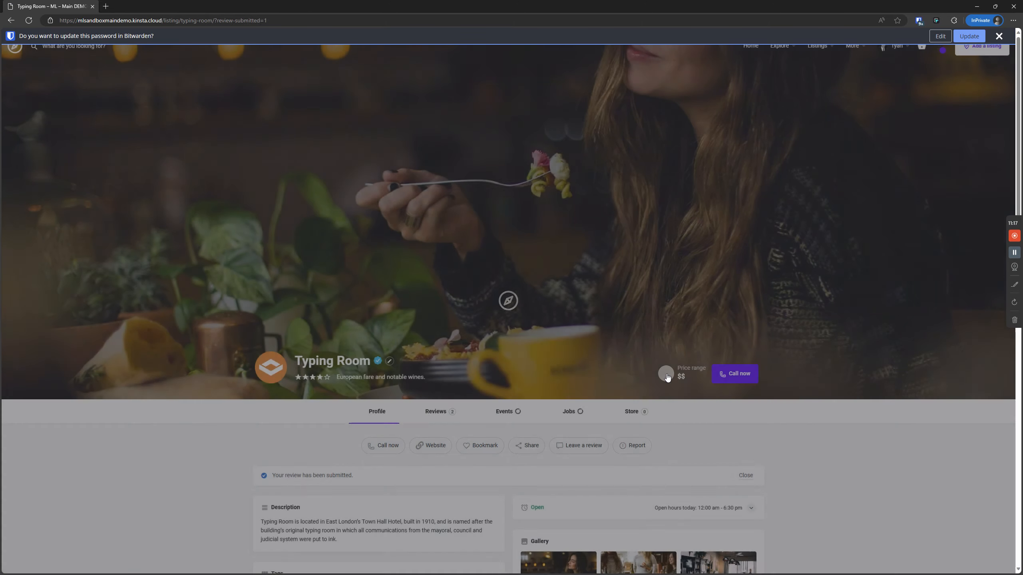
scroll(753, 253, up, 2)
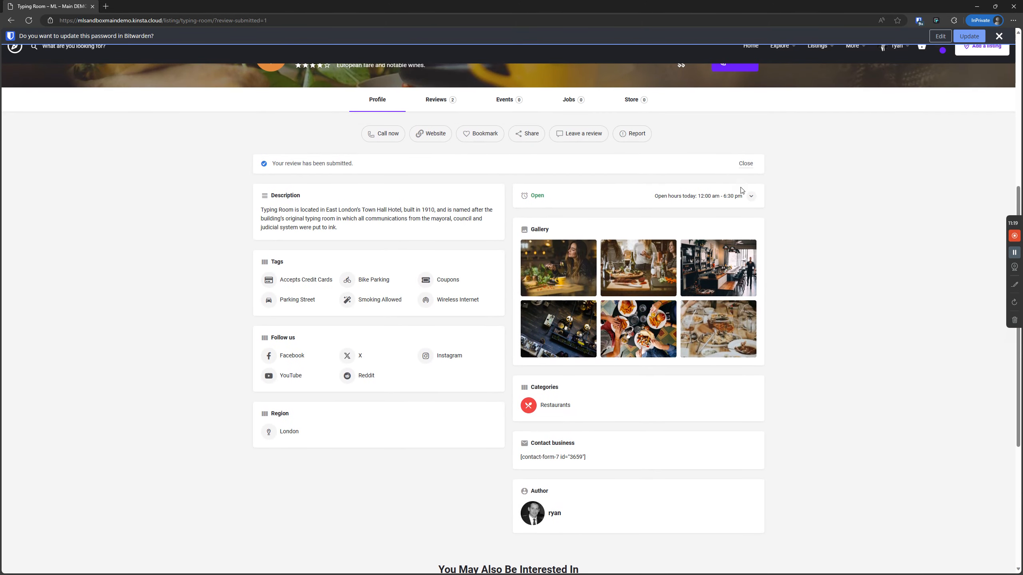
click(746, 165)
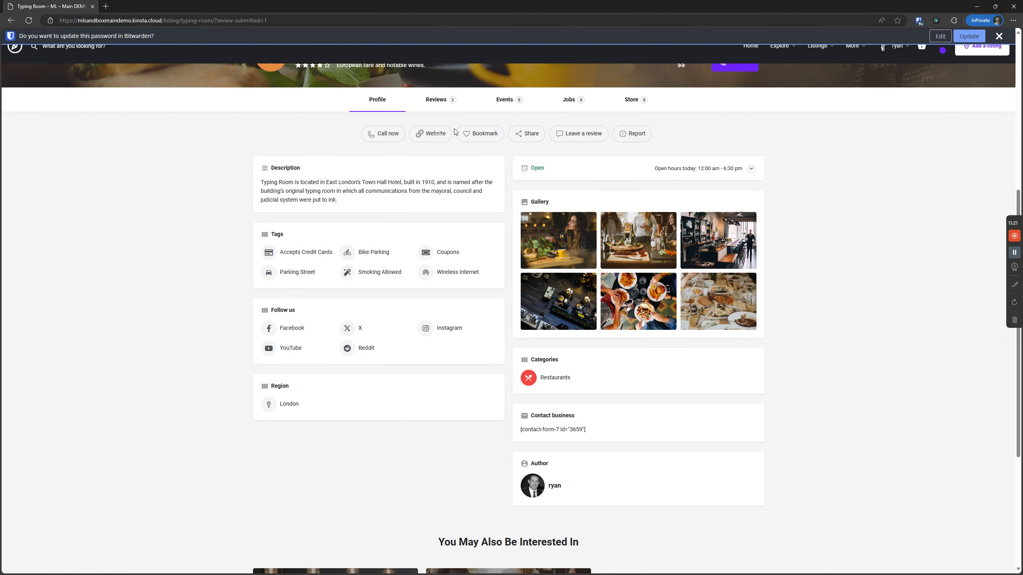
click(998, 37)
Return to the administrator's window, open All Listings in a new tab and search the listings for "typing".
drag(841, 3, 1022, 161)
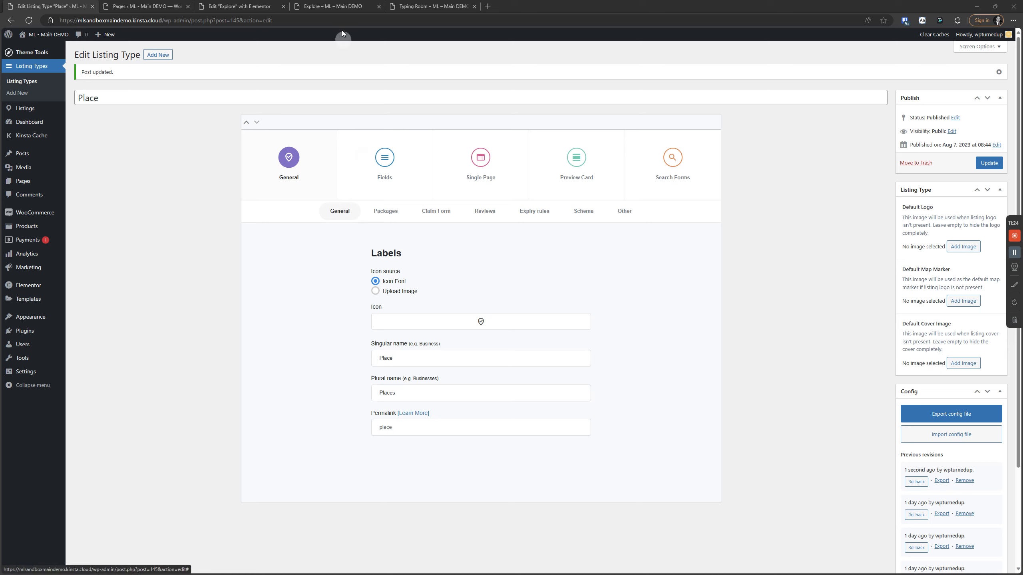
mouse_move(20, 109)
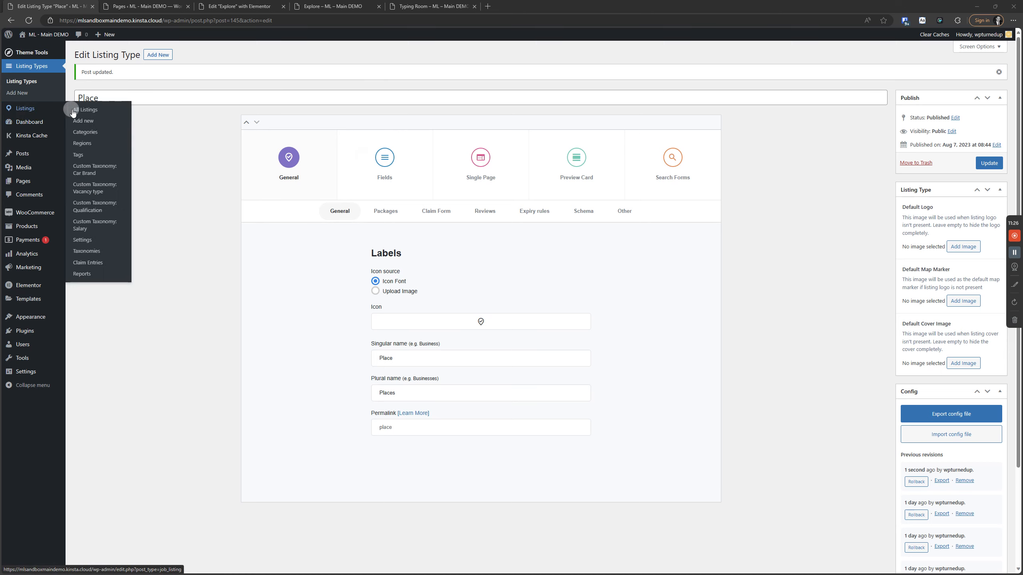
right_click(78, 110)
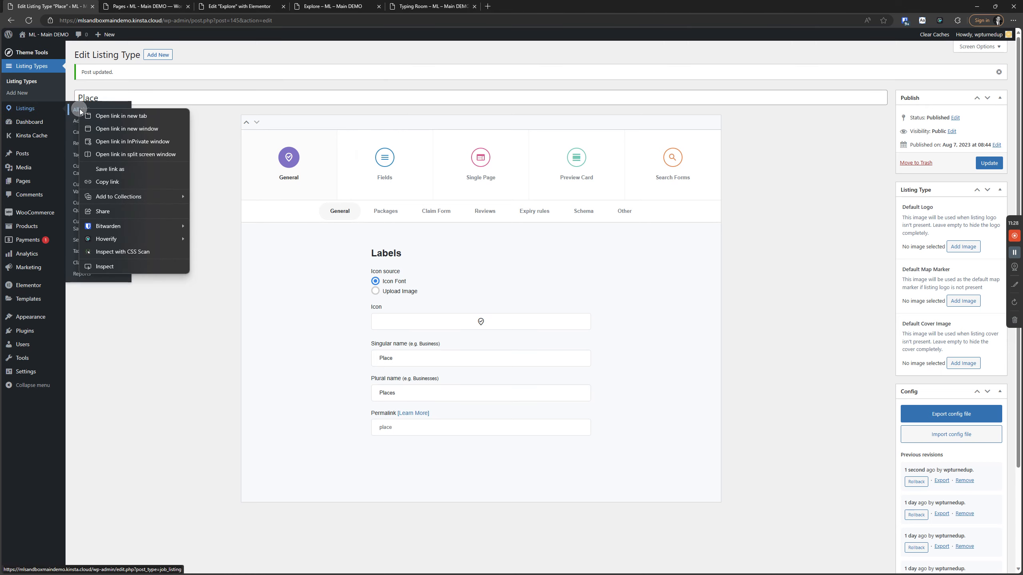
click(116, 115)
click(133, 5)
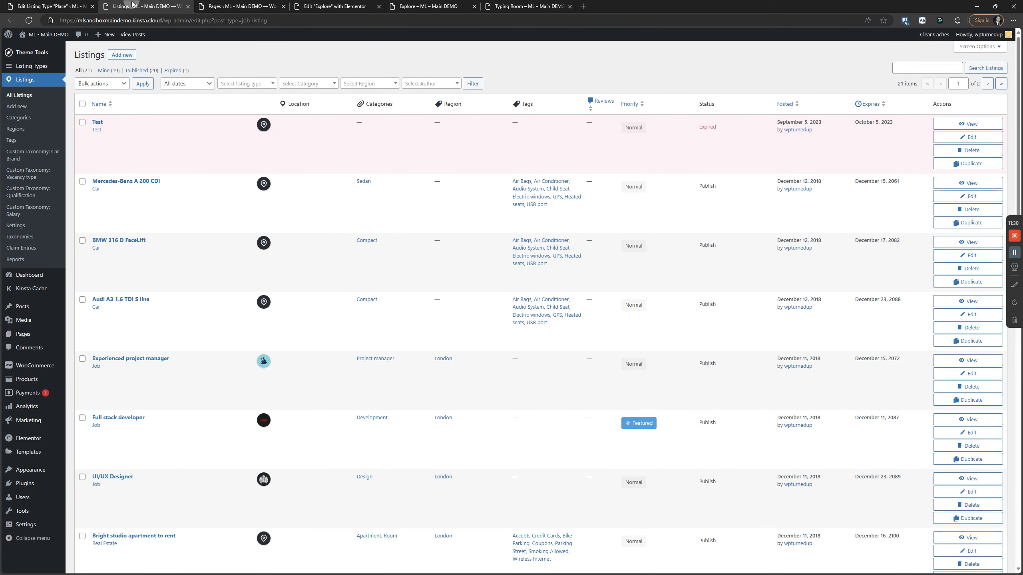
click(921, 68)
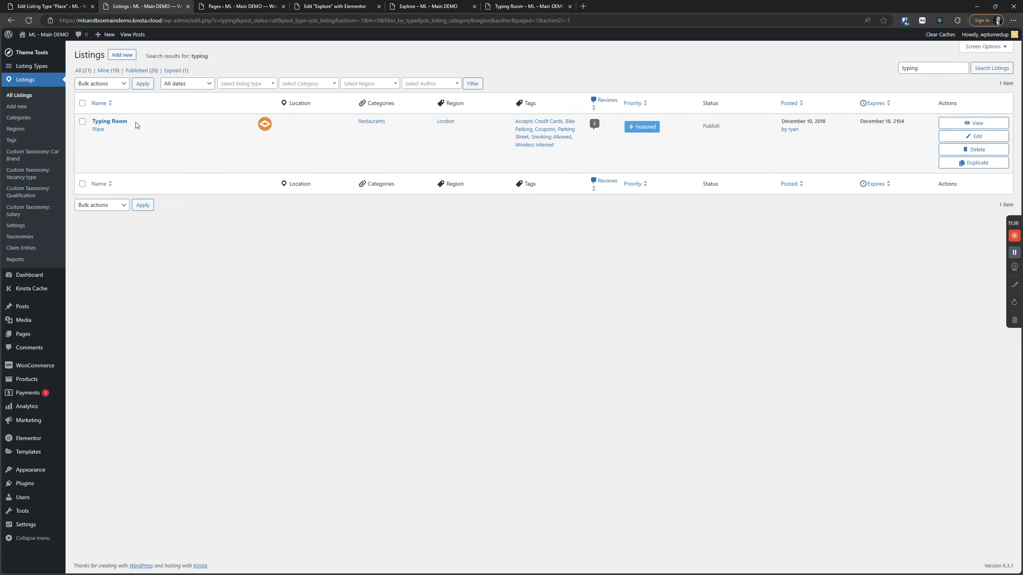
Revisit the Allow author reviews setting in the Place listing type's Reviews settings and update the listing type again.
click(47, 6)
click(274, 406)
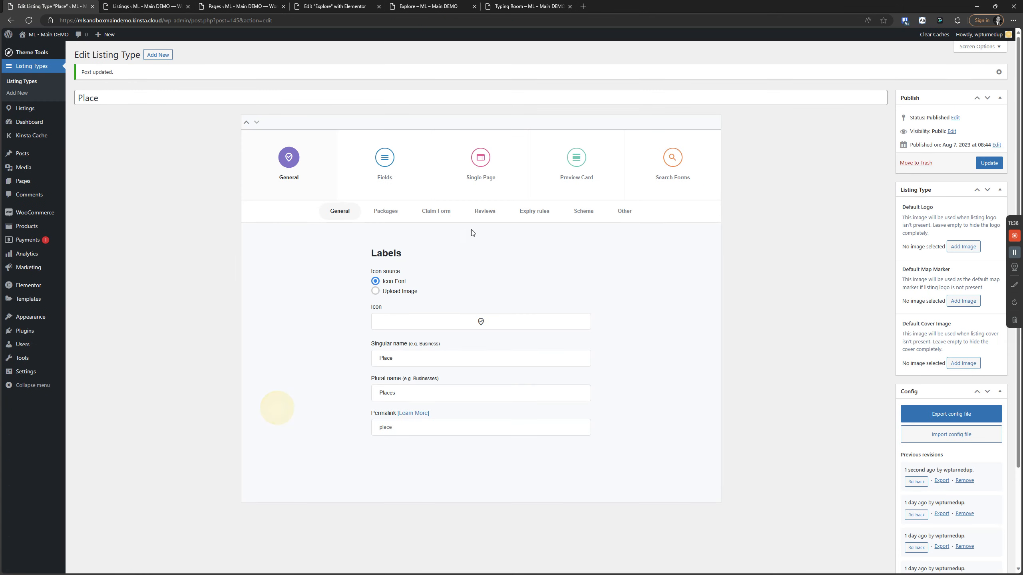
click(493, 211)
scroll(336, 334, down, 3)
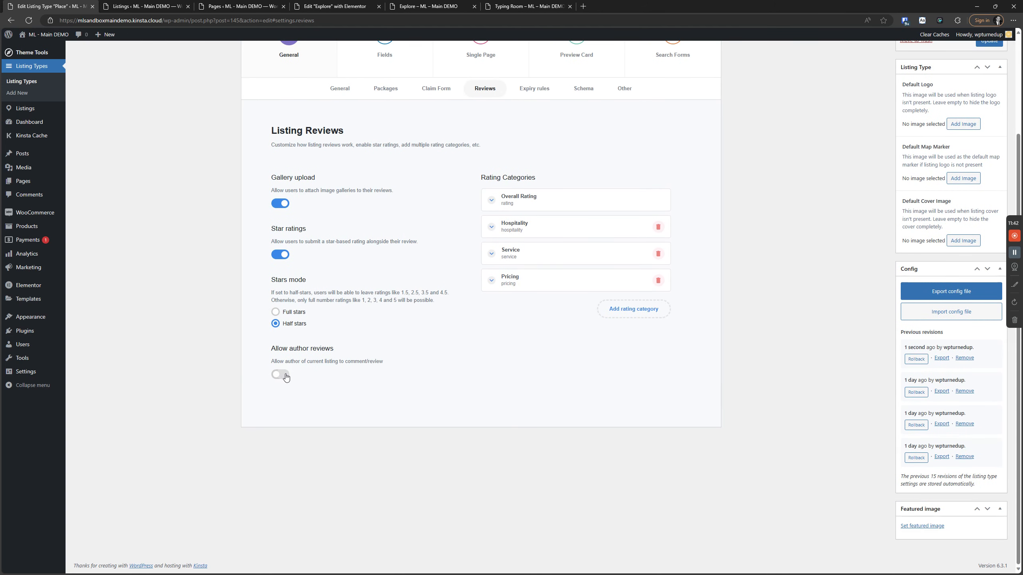
click(323, 364)
scroll(473, 386, up, 3)
click(987, 163)
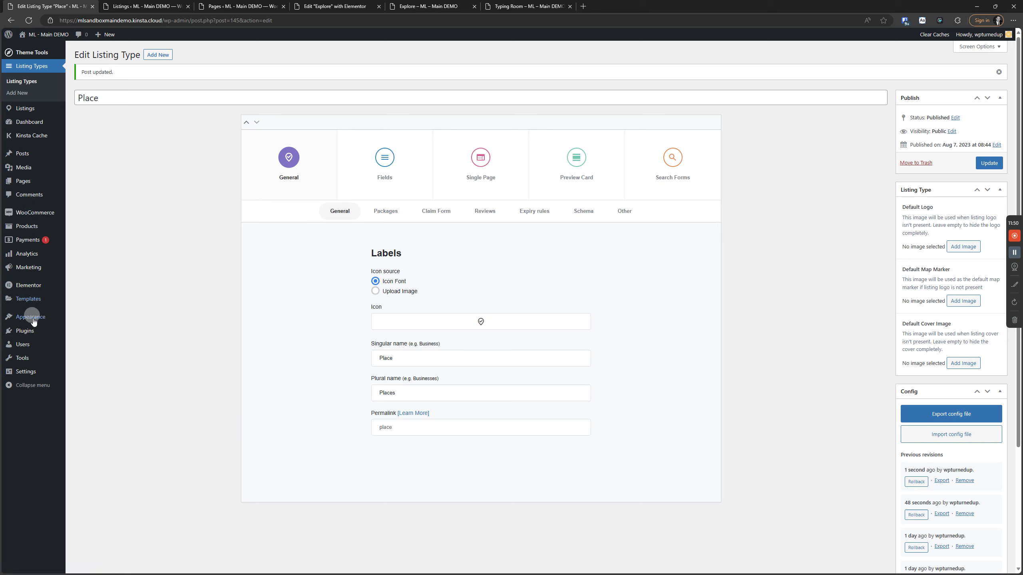
Open the Comments screen in a new tab, move all comments to the Trash, and empty the Trash.
right_click(39, 196)
click(40, 202)
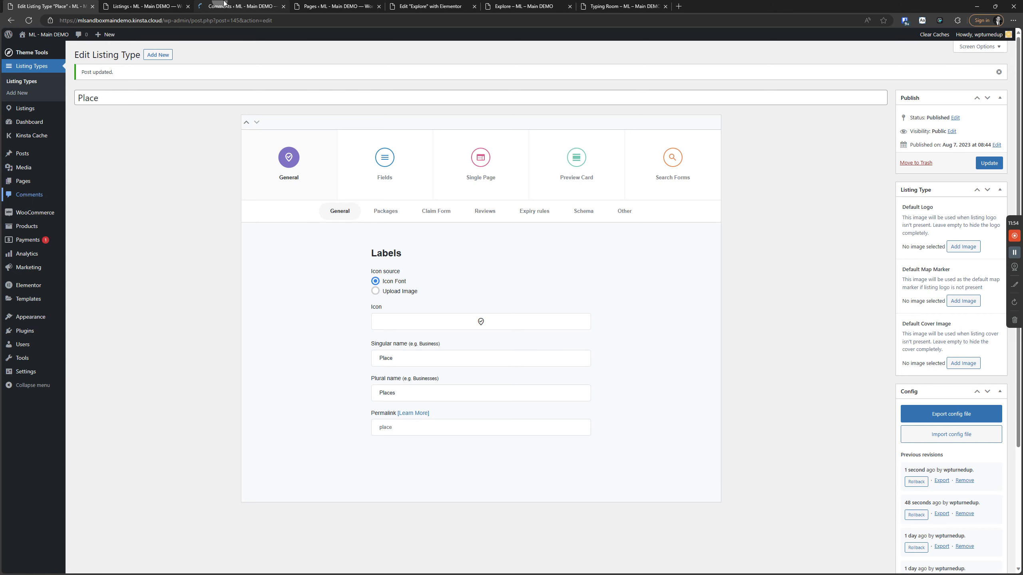
click(229, 6)
click(82, 161)
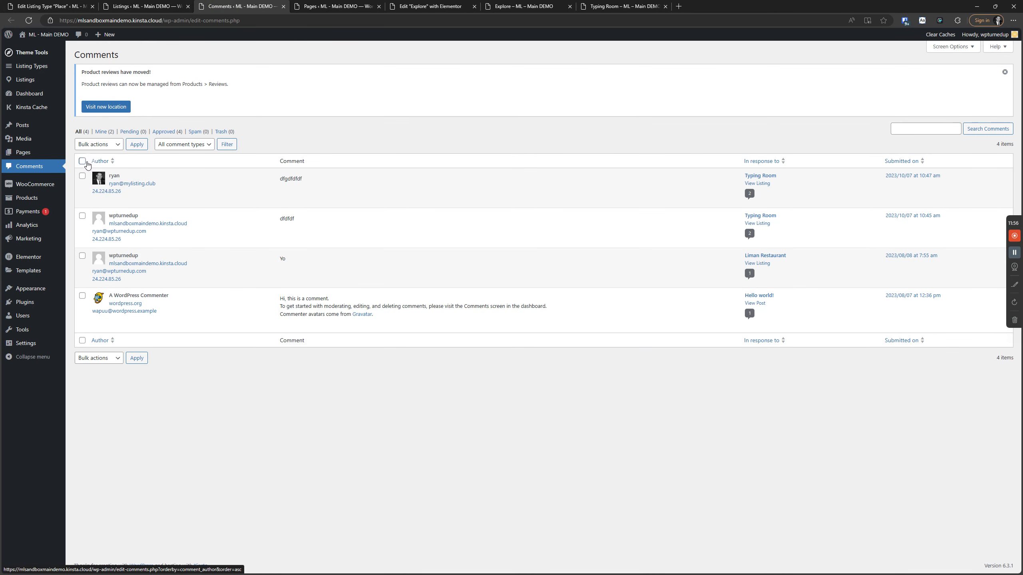
click(86, 144)
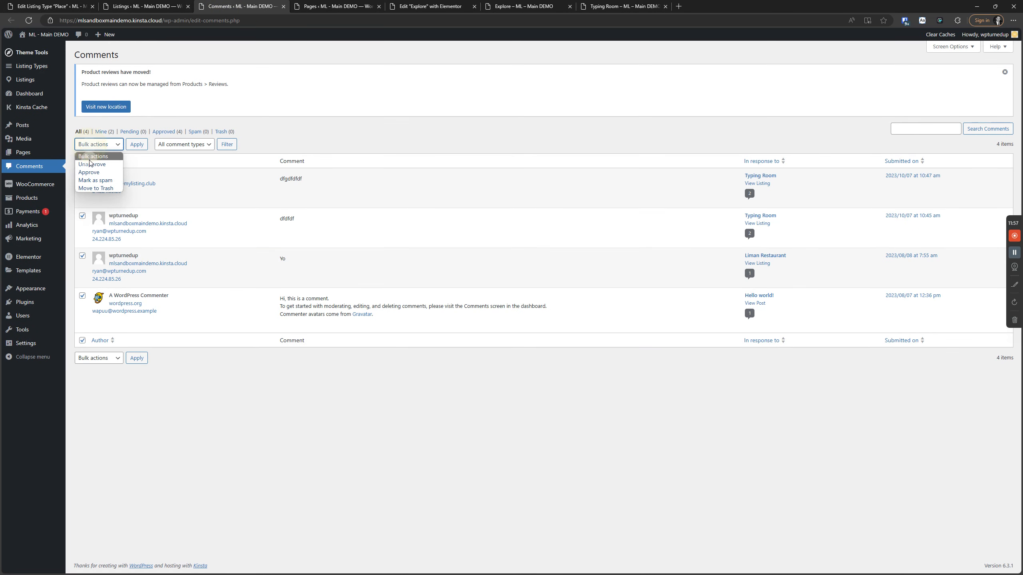
click(96, 188)
click(133, 146)
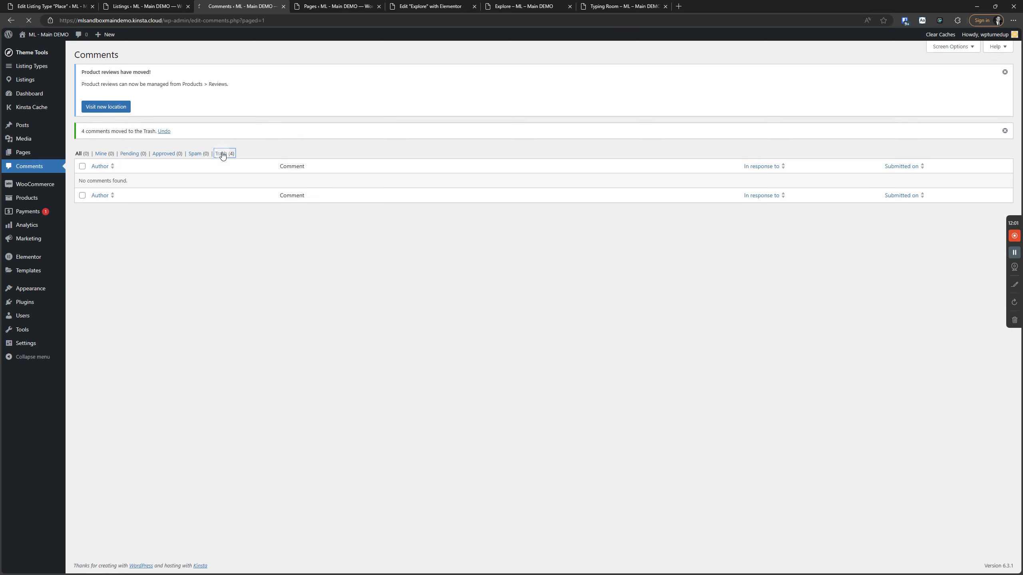
click(268, 146)
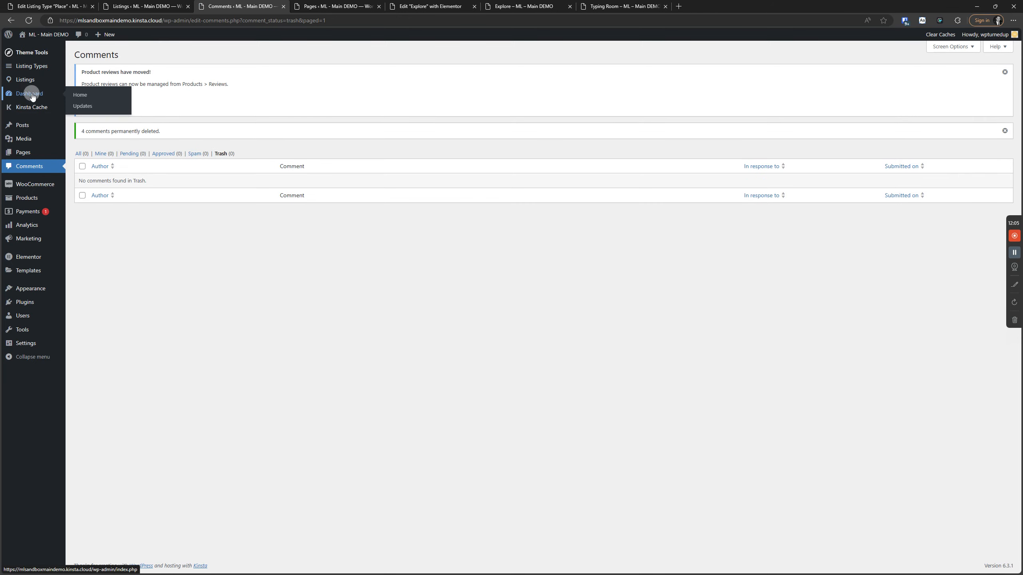
click(31, 94)
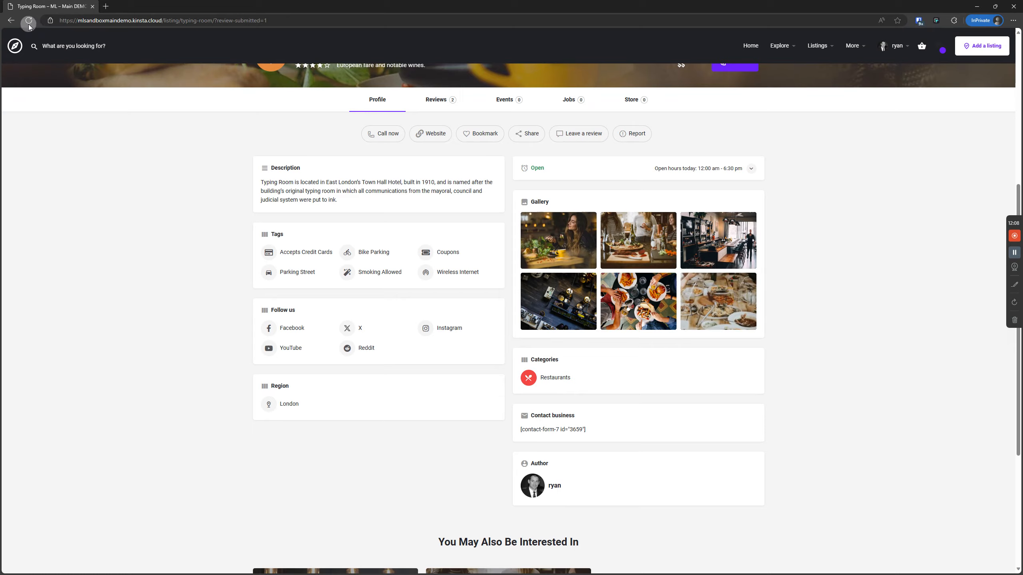
Reload Typing Room in the InPrivate window, check its reviews and review form, and dismiss the review-submitted notice.
click(29, 20)
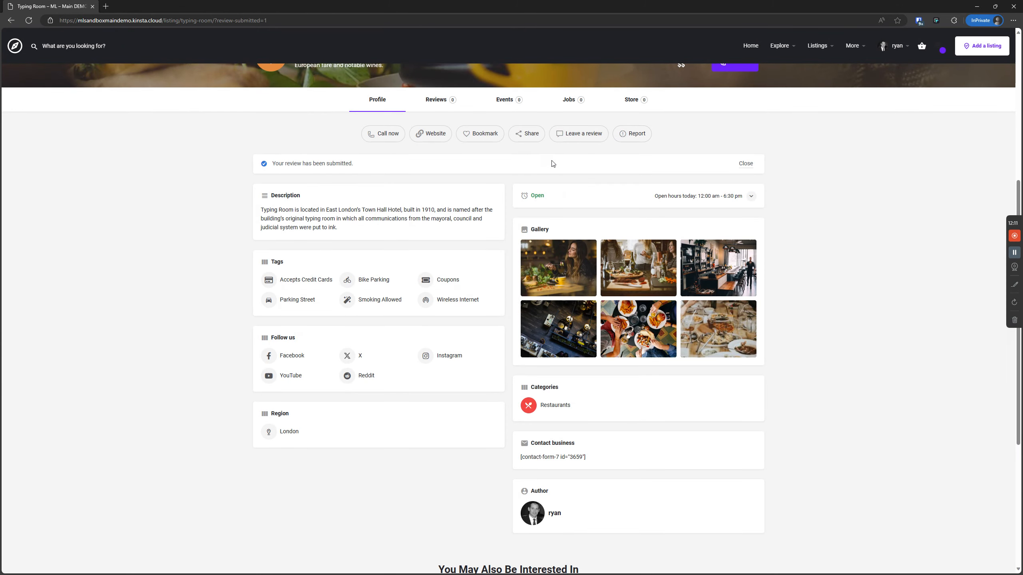
scroll(545, 161, up, 4)
click(435, 263)
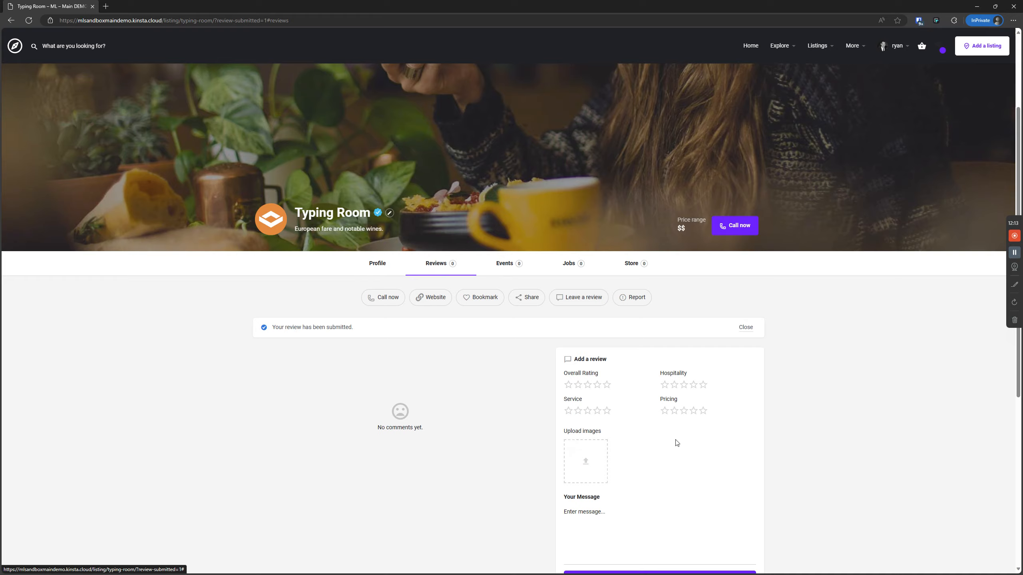
scroll(484, 329, down, 6)
scroll(446, 310, up, 4)
click(749, 245)
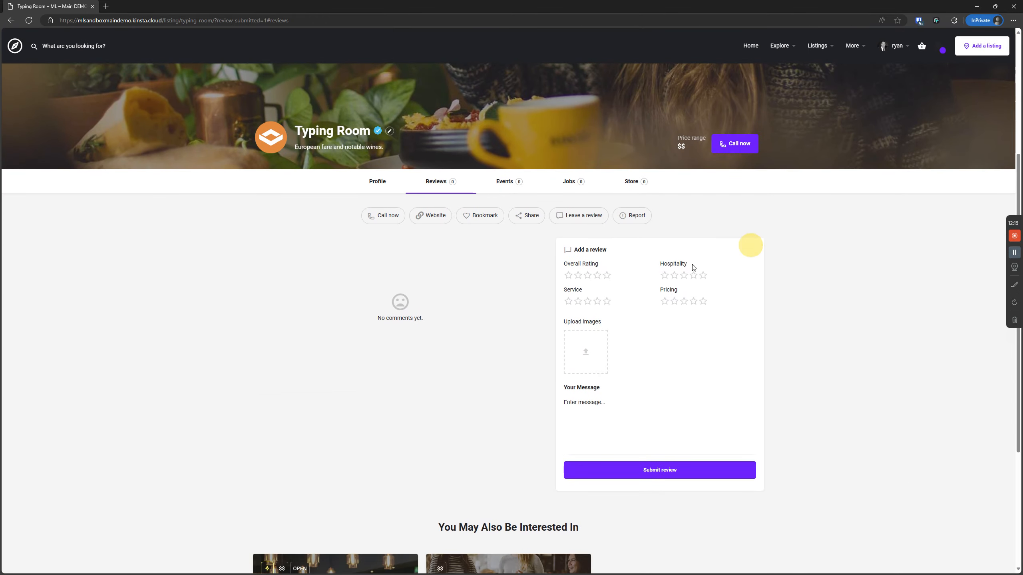
click(28, 21)
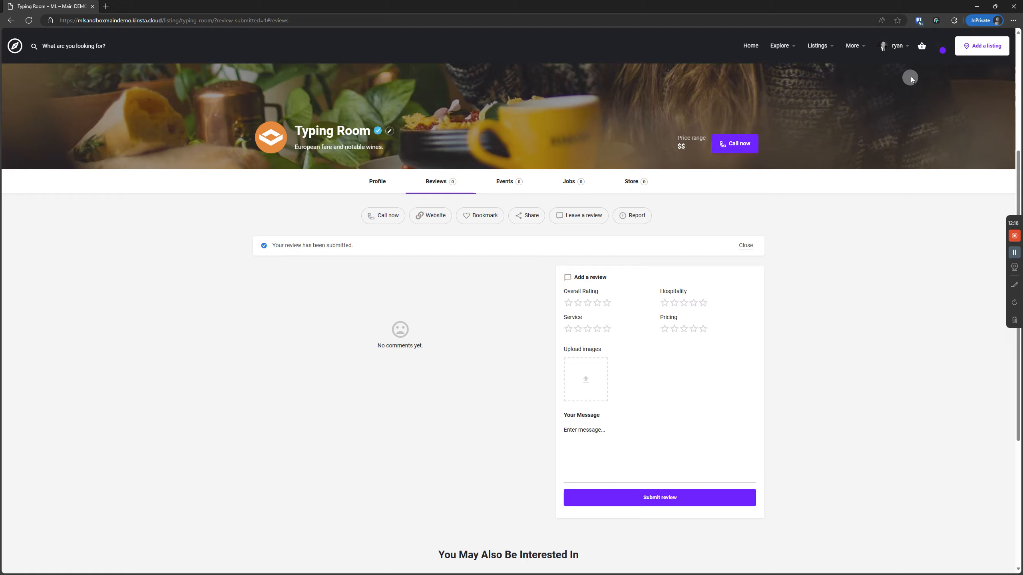
click(902, 47)
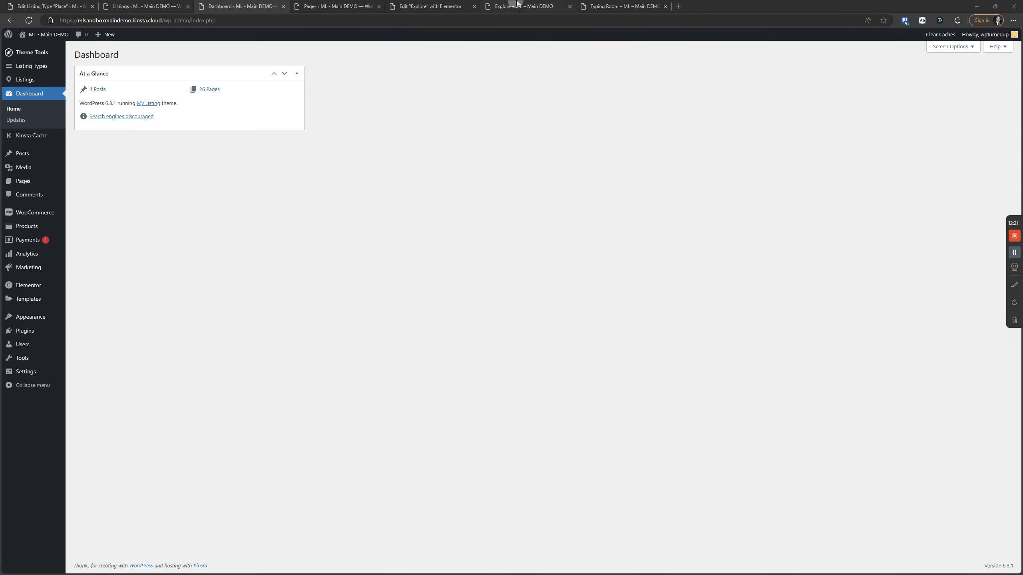
In the administrator's window, check Typing Room's author in the listings and open the comments belonging to that listing.
click(142, 6)
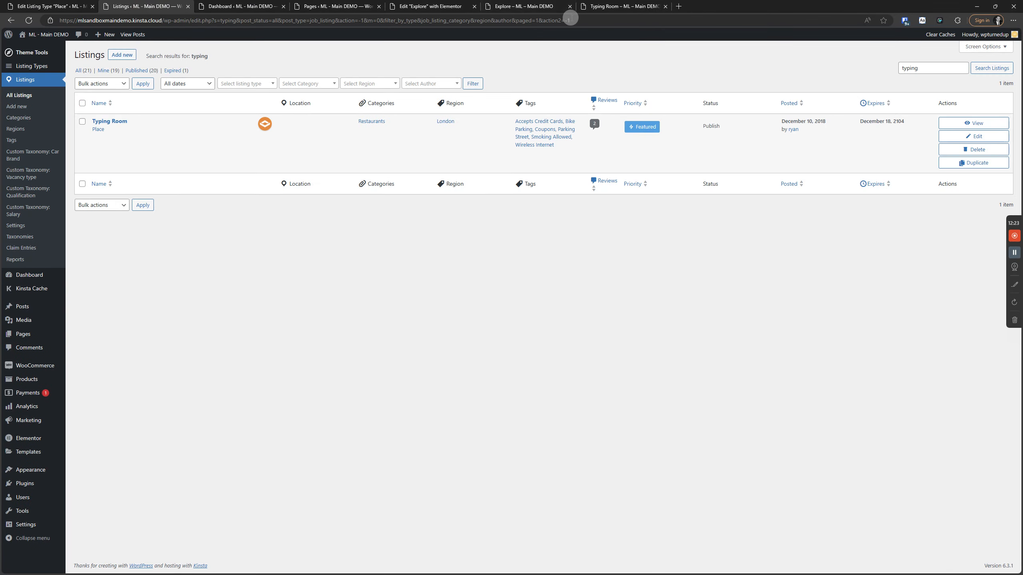
click(597, 5)
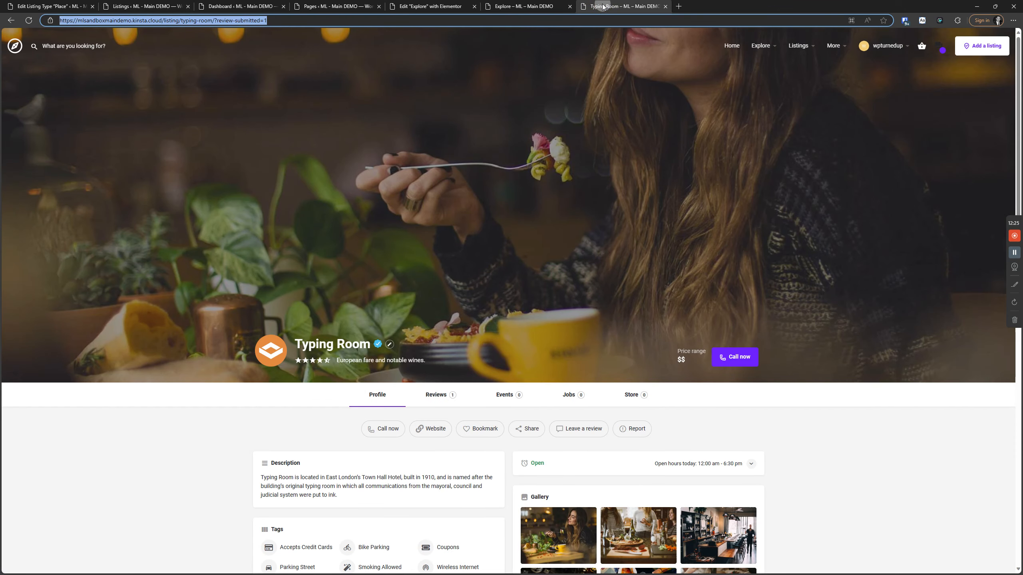
click(326, 6)
click(145, 6)
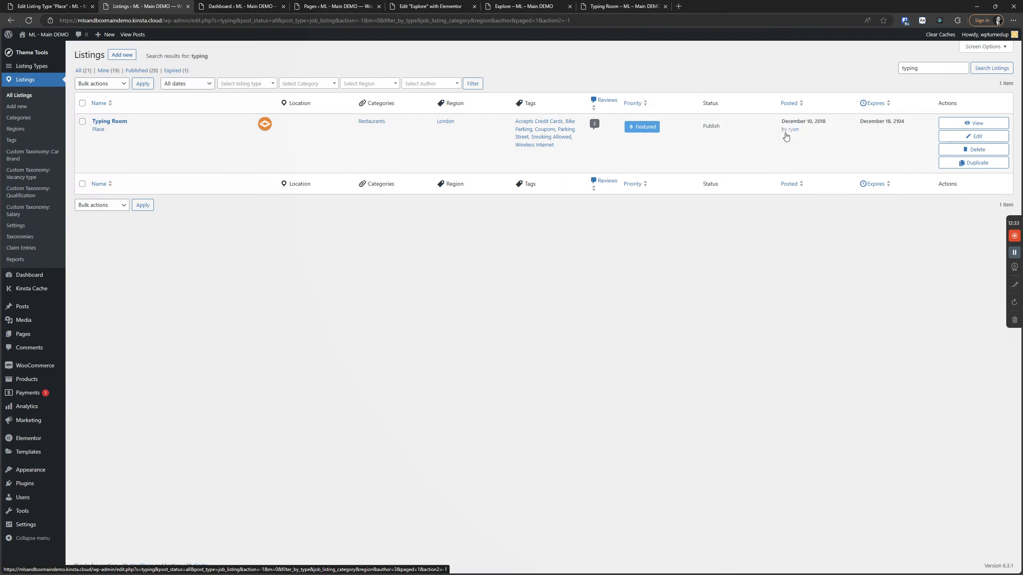
click(596, 127)
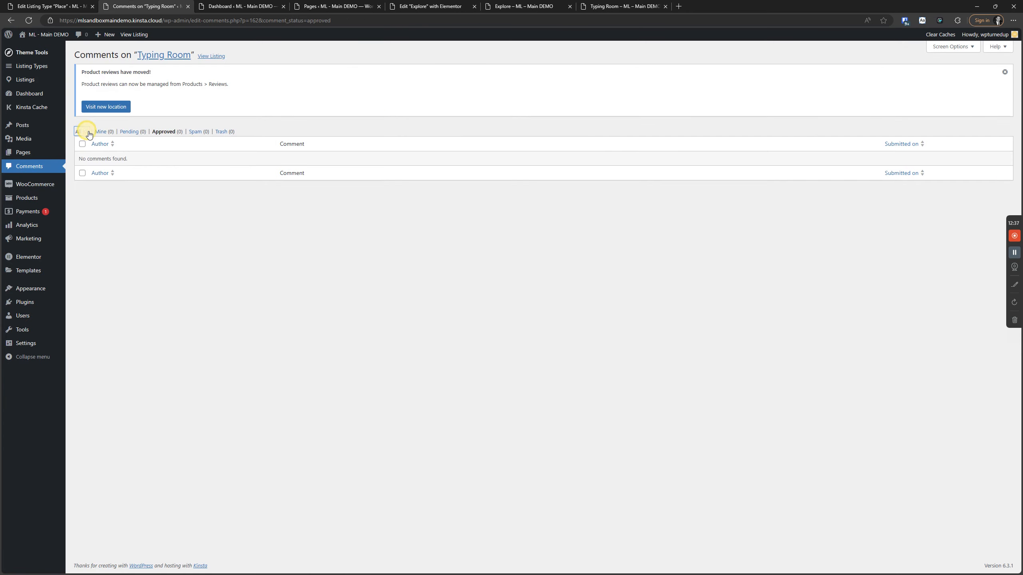
Bring back the InPrivate window, reload Typing Room's reviews, and dismiss the review-submitted notice.
drag(1021, 107, 458, 112)
double_click(458, 112)
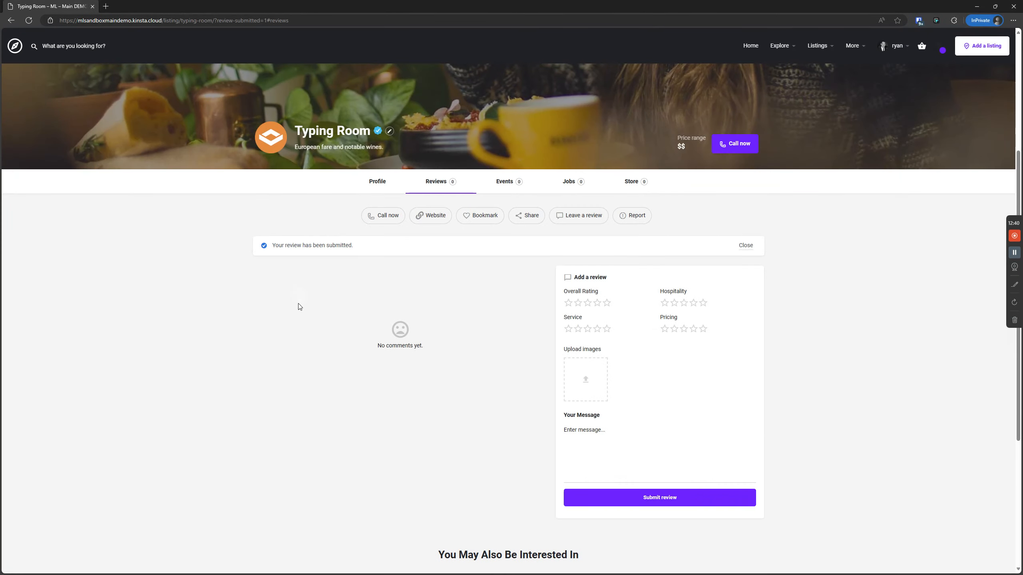
click(29, 20)
click(744, 246)
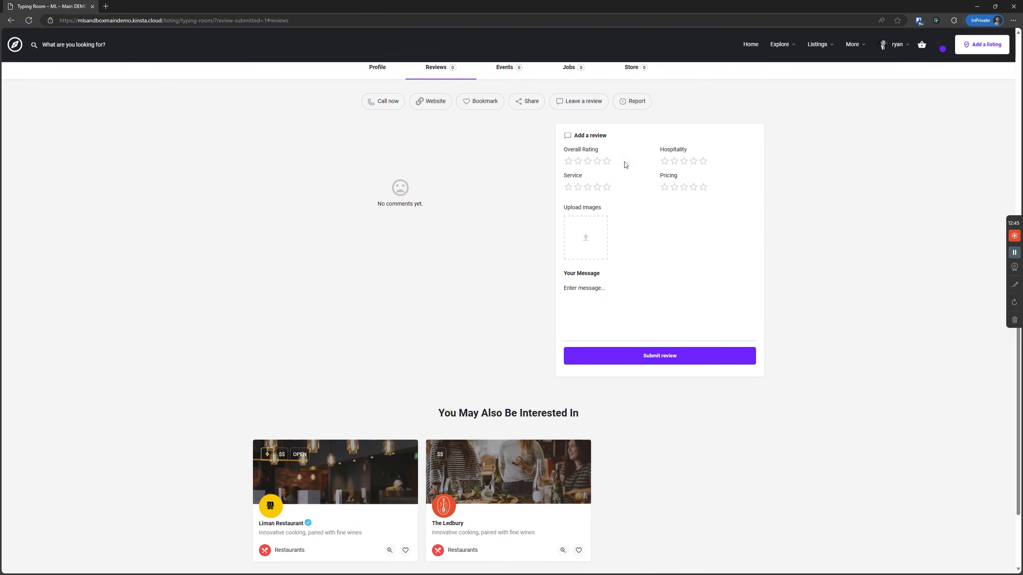
Submit a Typing Room review as the listing's author with a 5-star Overall Rating, 4.5-star Service rating and a short test message.
click(608, 161)
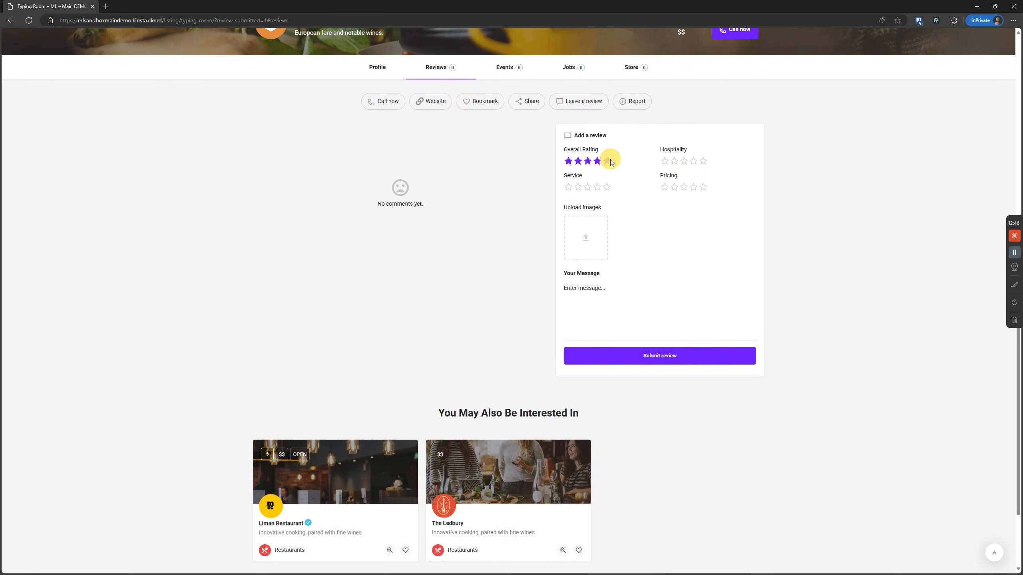
click(605, 187)
click(611, 315)
text(asdasdasd)
click(667, 357)
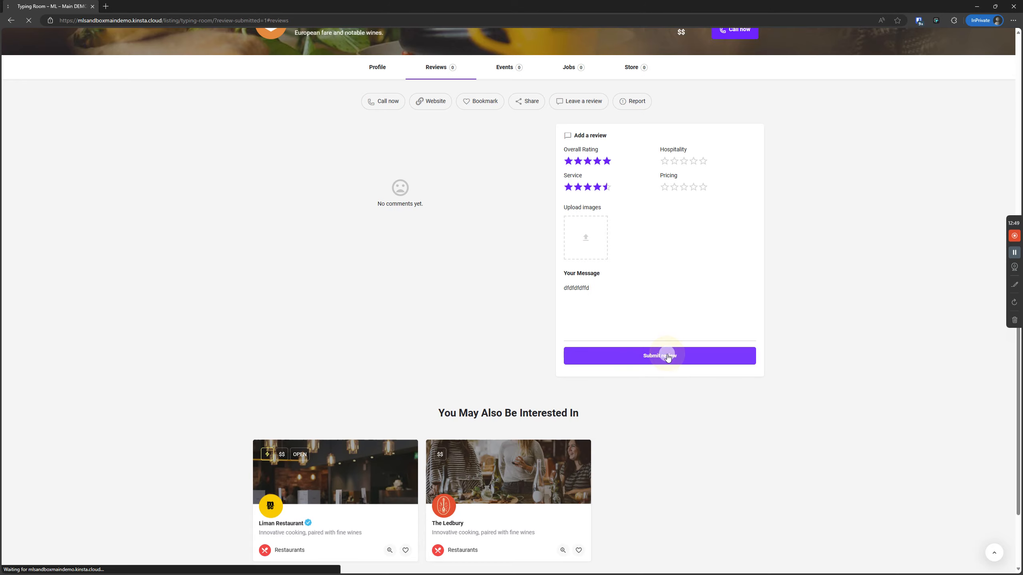
Examine the notices after the submission, highlighting the one about listing authors reviewing their own listings.
scroll(651, 345, down, 10)
scroll(286, 170, up, 6)
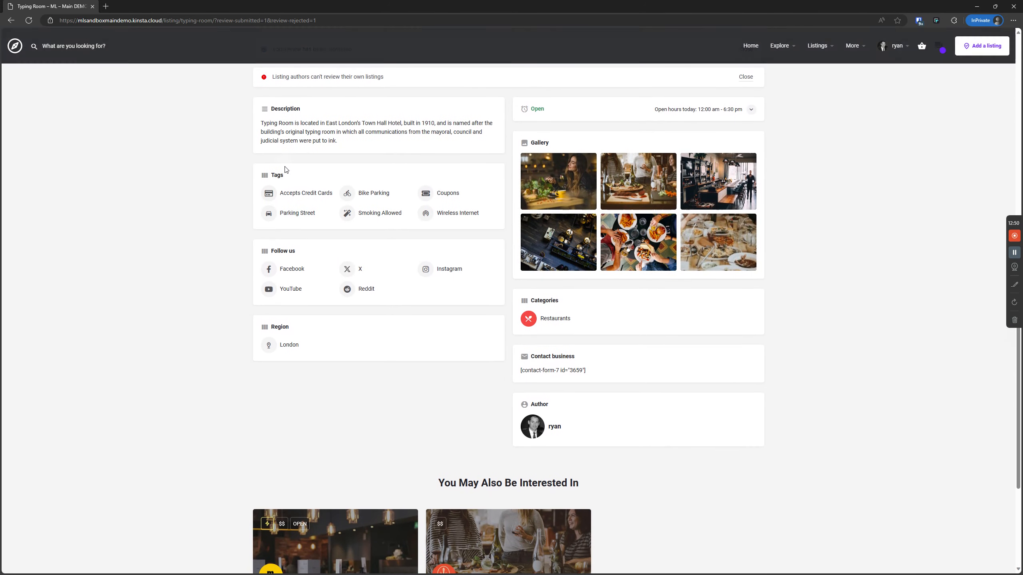
scroll(317, 299, up, 1)
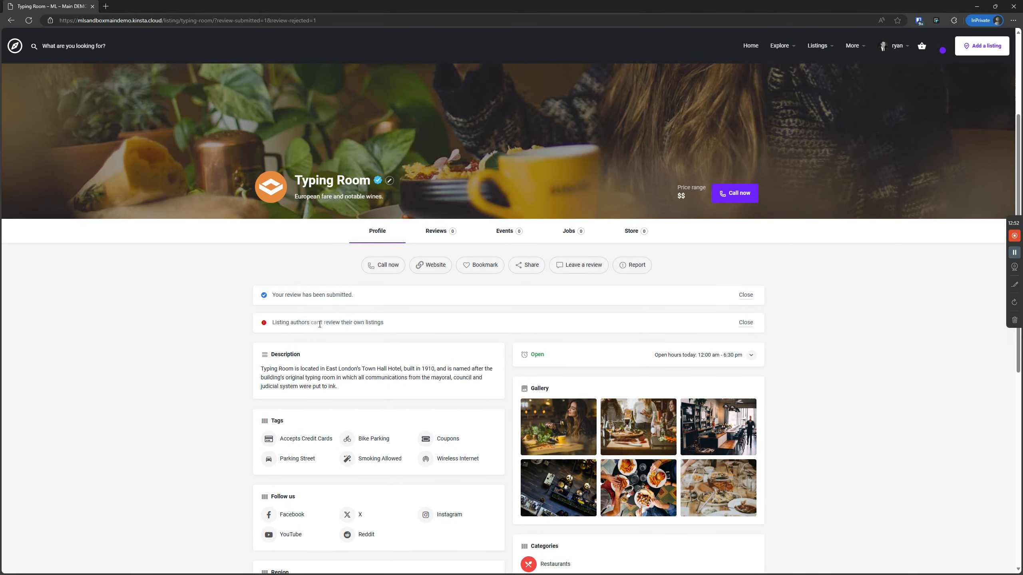
click(349, 324)
click(436, 328)
drag(500, 326, 187, 331)
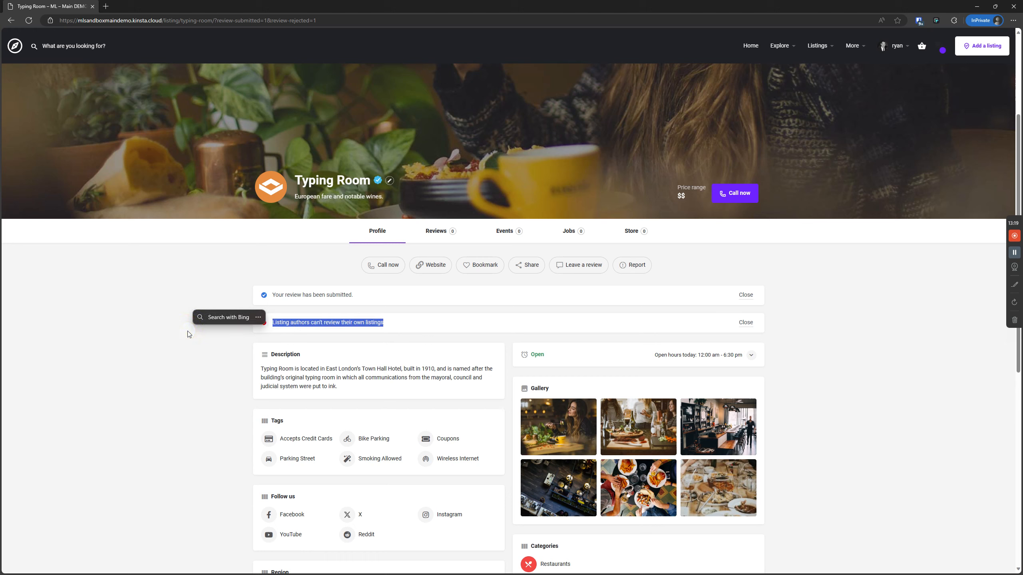
click(123, 385)
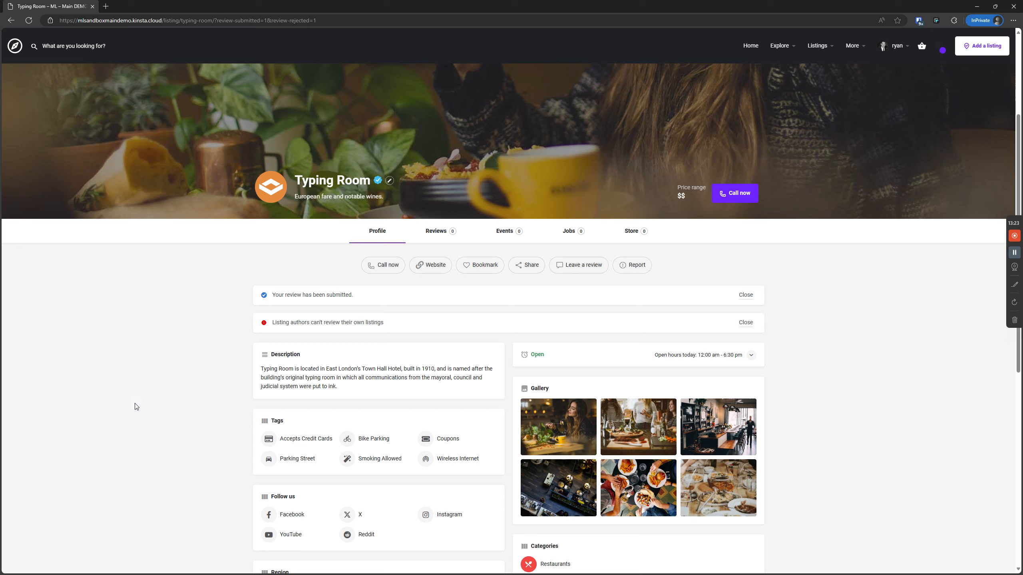
Return to the administrator's Typing Room page, open its review form, and reload the page.
click(372, 6)
drag(376, 6, 644, 574)
click(636, 6)
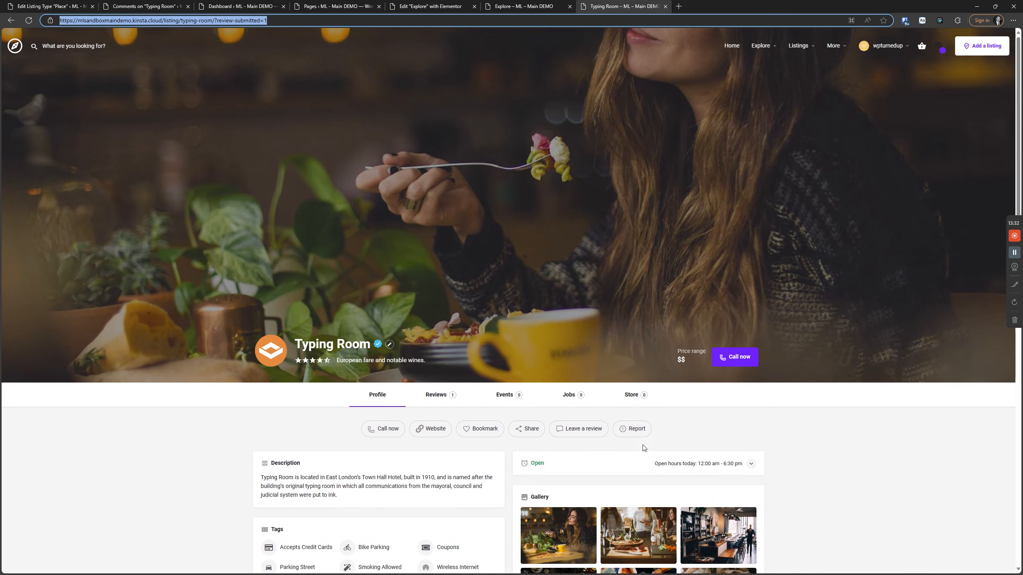
scroll(628, 443, down, 2)
click(582, 347)
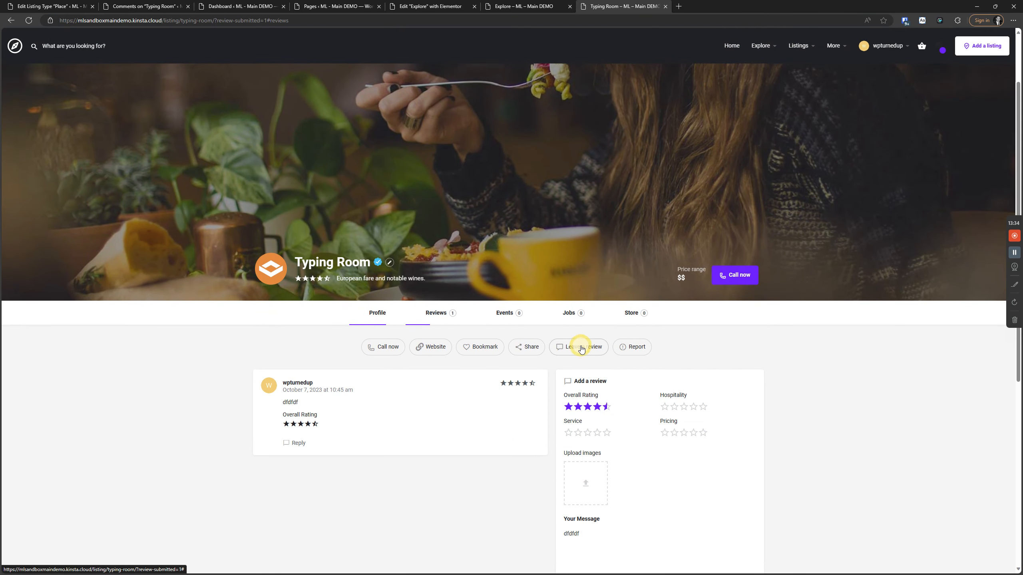
scroll(596, 443, down, 3)
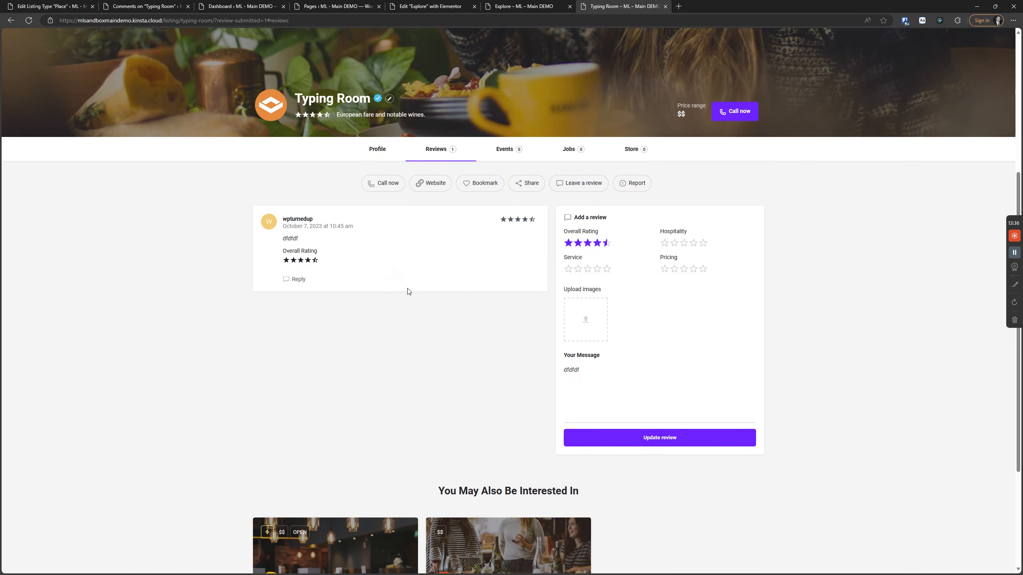
click(29, 20)
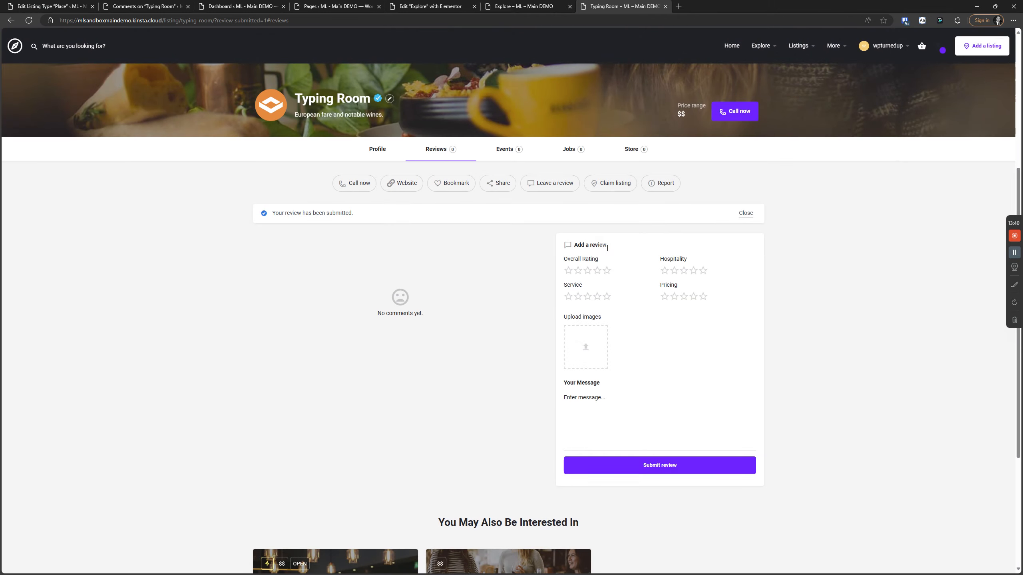
Submit the administrator's Typing Room review with 4.5-star Overall and Service ratings and the message "dfdfd", and return to the listing.
click(605, 273)
click(605, 297)
click(623, 438)
text(dfdfd)
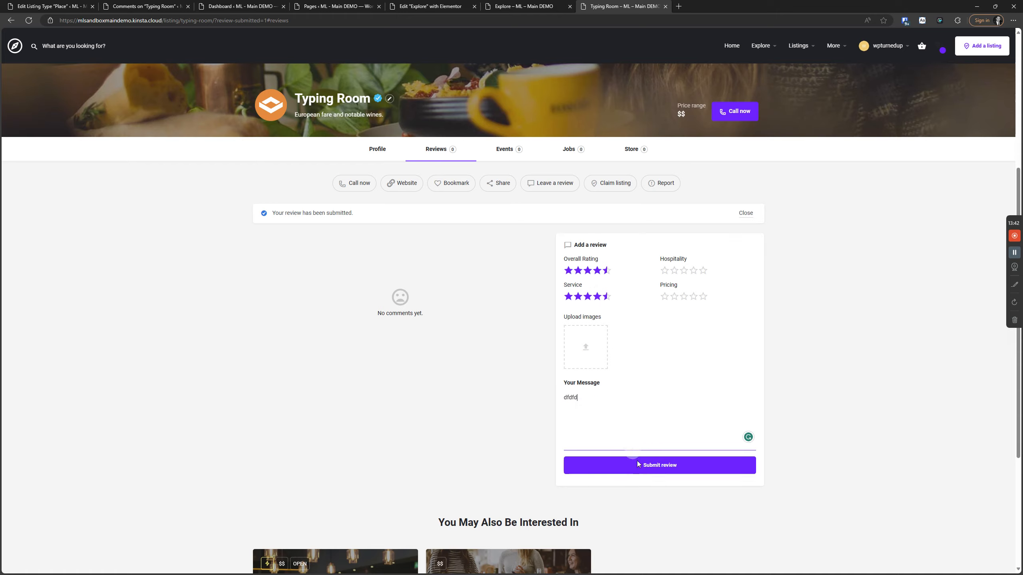
click(683, 469)
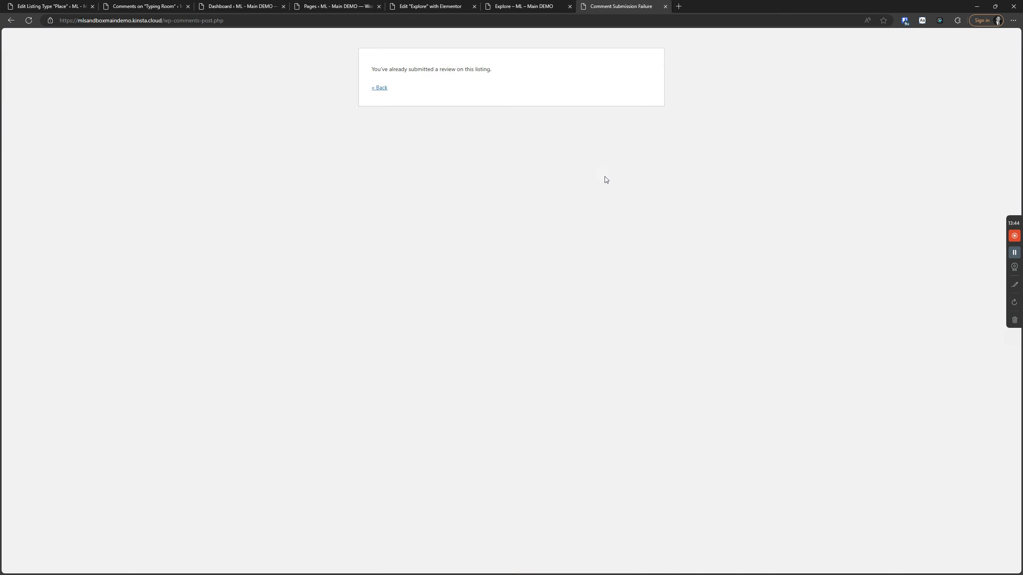
click(379, 88)
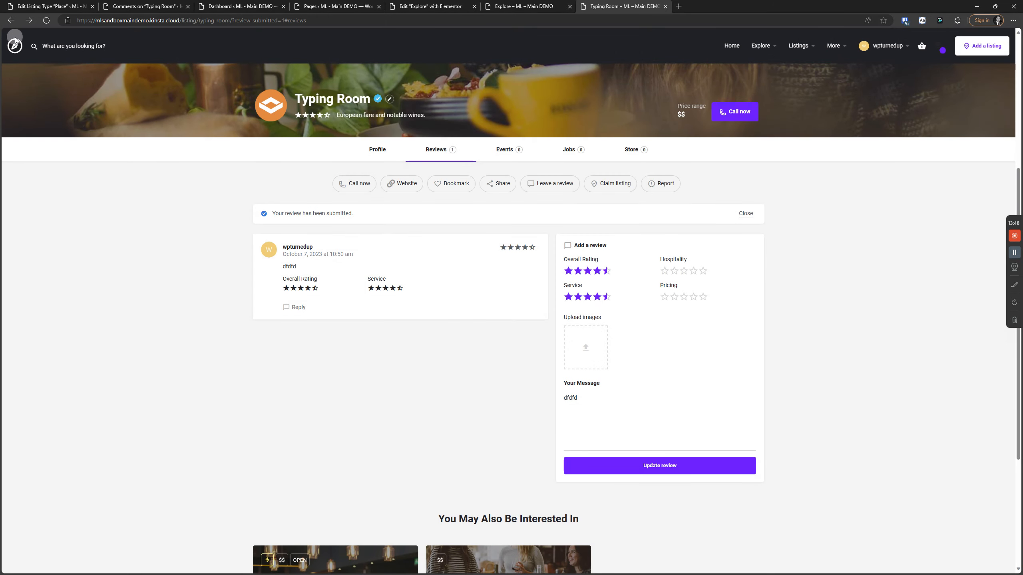
Reload the listing, resubmit the administrator's existing review as an update, and open Typing Room's reviews.
click(47, 20)
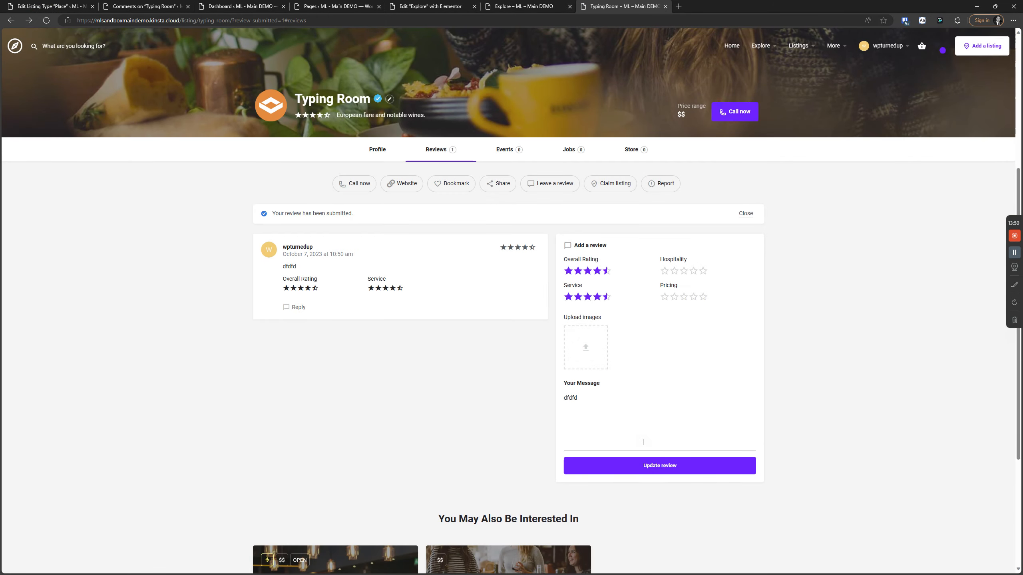
click(646, 472)
scroll(489, 396, down, 10)
scroll(539, 238, up, 5)
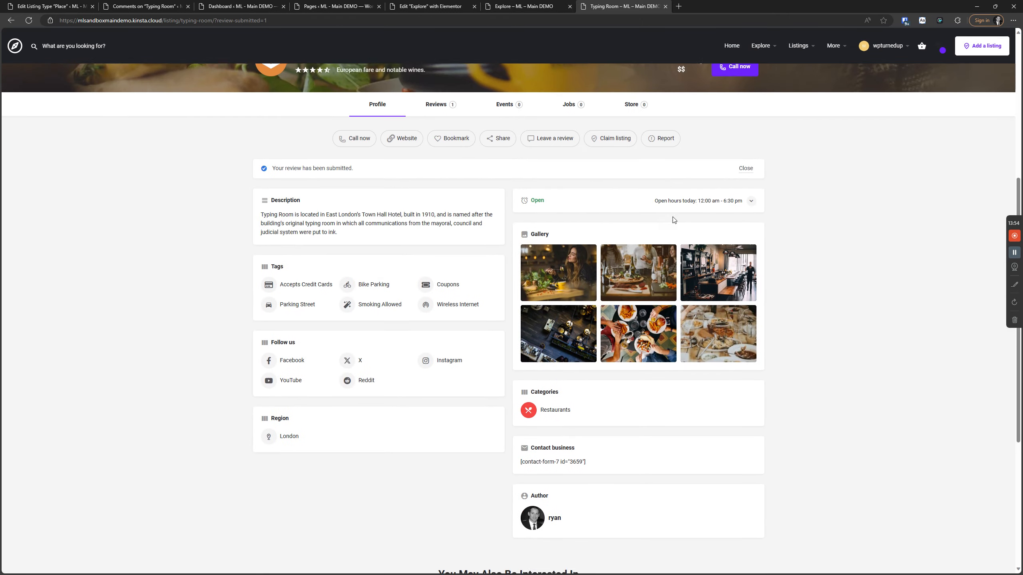
click(438, 149)
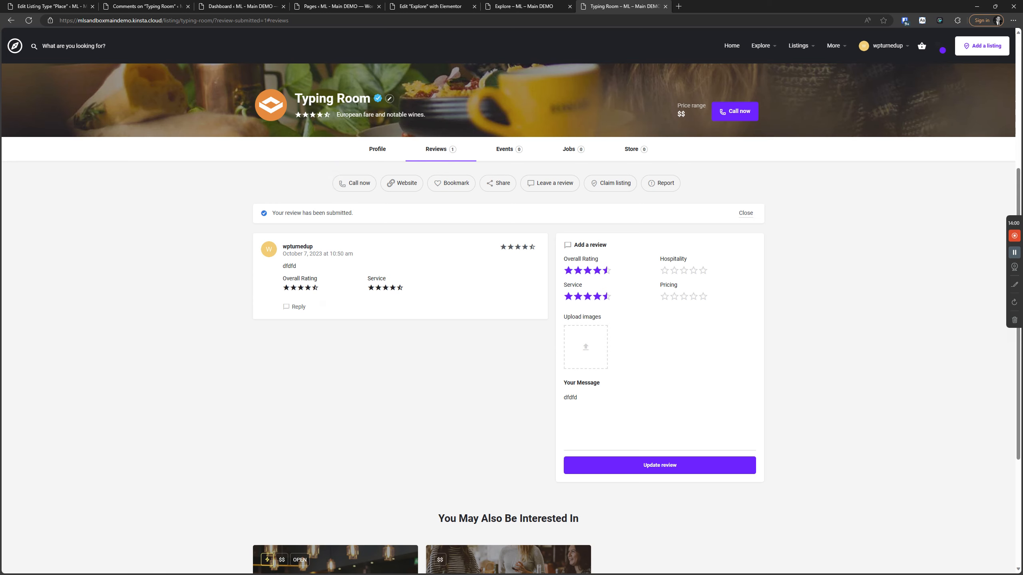
Bring back the InPrivate window and open Typing Room's reviews as the listing's author.
drag(1022, 131, 712, 147)
double_click(711, 147)
scroll(485, 205, up, 4)
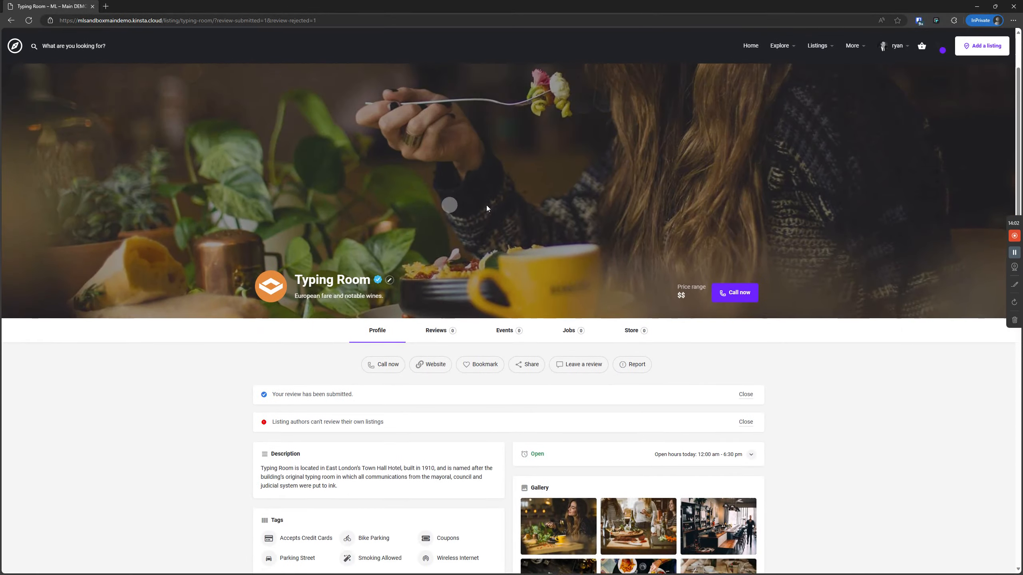
scroll(439, 267, down, 3)
scroll(432, 238, down, 2)
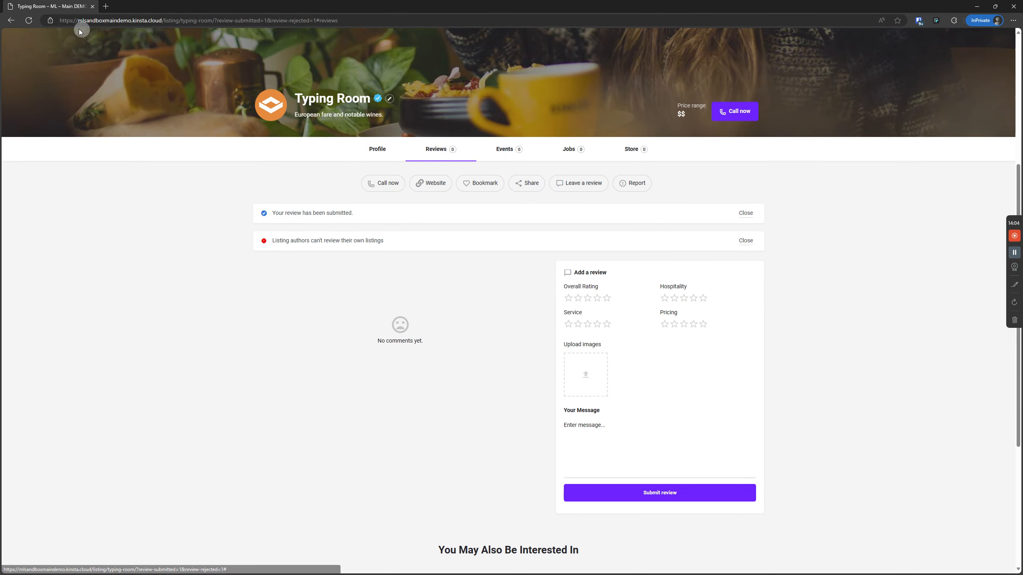
Reload Typing Room's reviews as the listing's author and examine the Allow author reviews setting of the Place listing type.
click(27, 22)
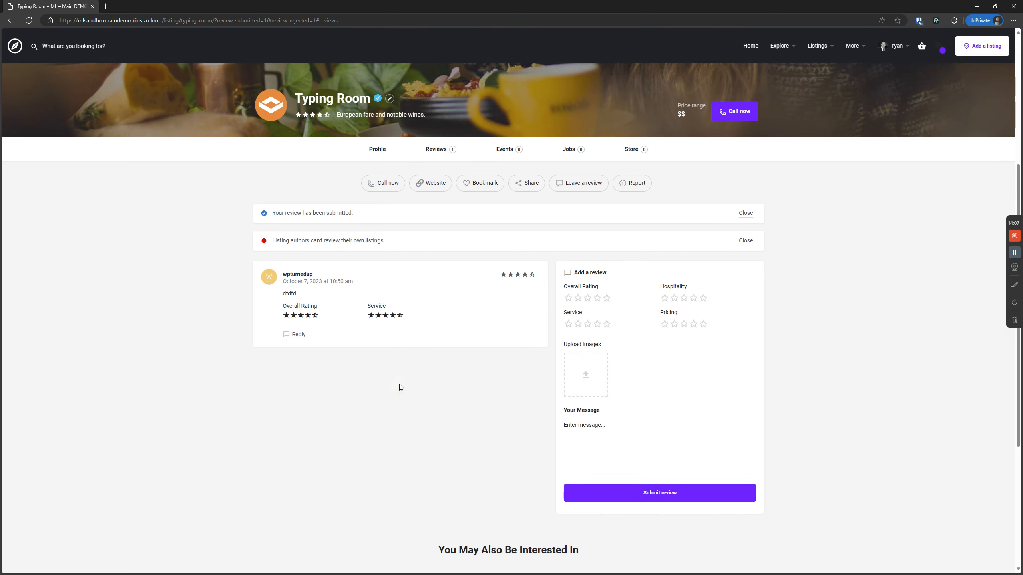
drag(314, 5, 1022, 10)
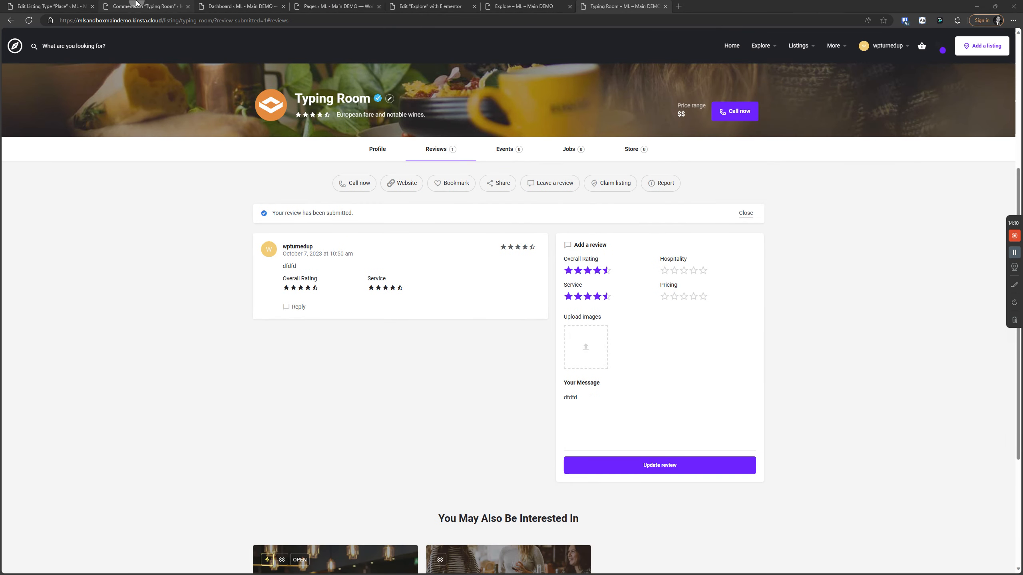
click(52, 6)
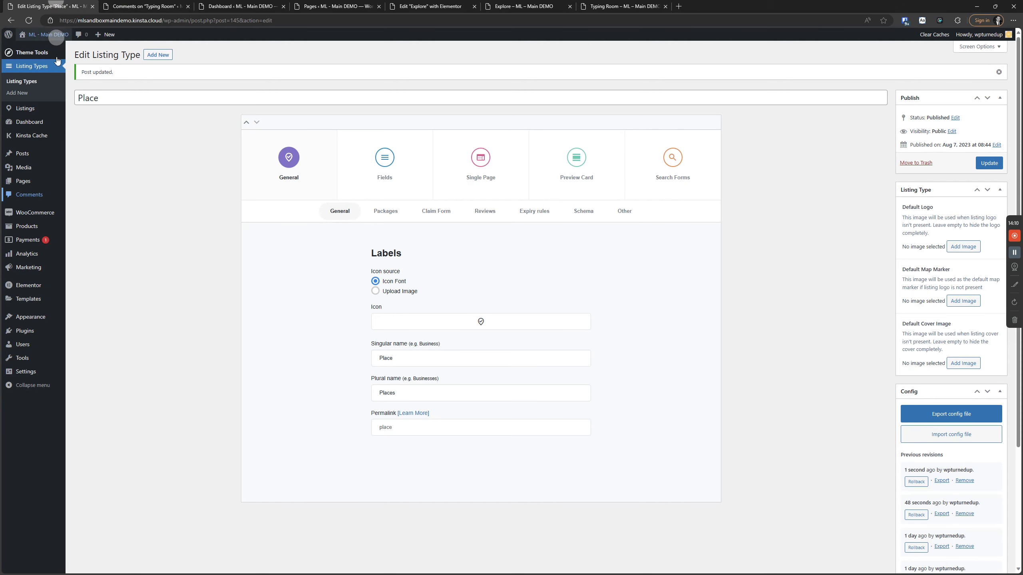
click(485, 211)
scroll(326, 239, down, 3)
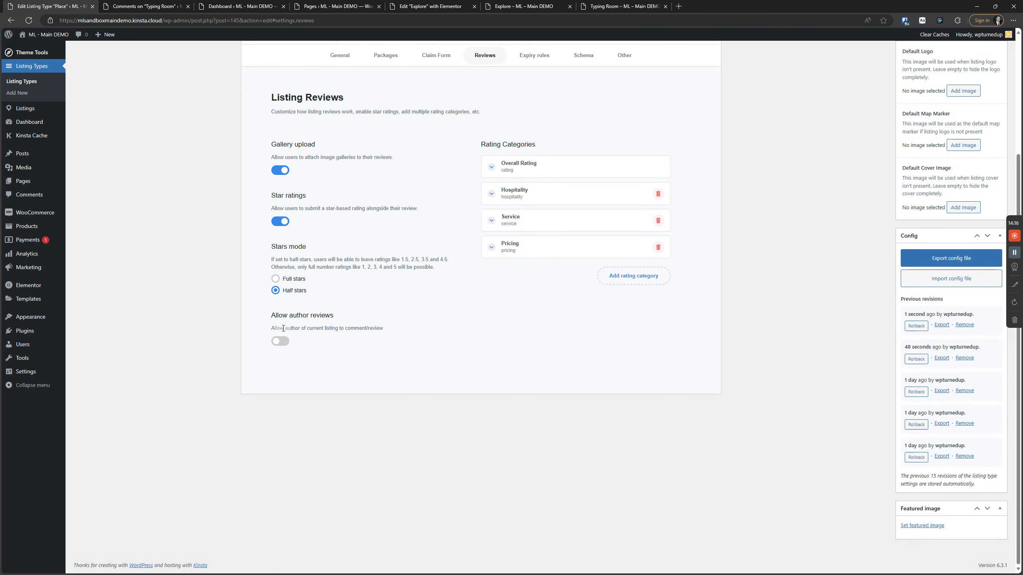
triple_click(283, 328)
click(338, 414)
Bring back the maximized InPrivate window and dismiss both notices above Typing Room's reviews.
drag(1022, 83, 540, 190)
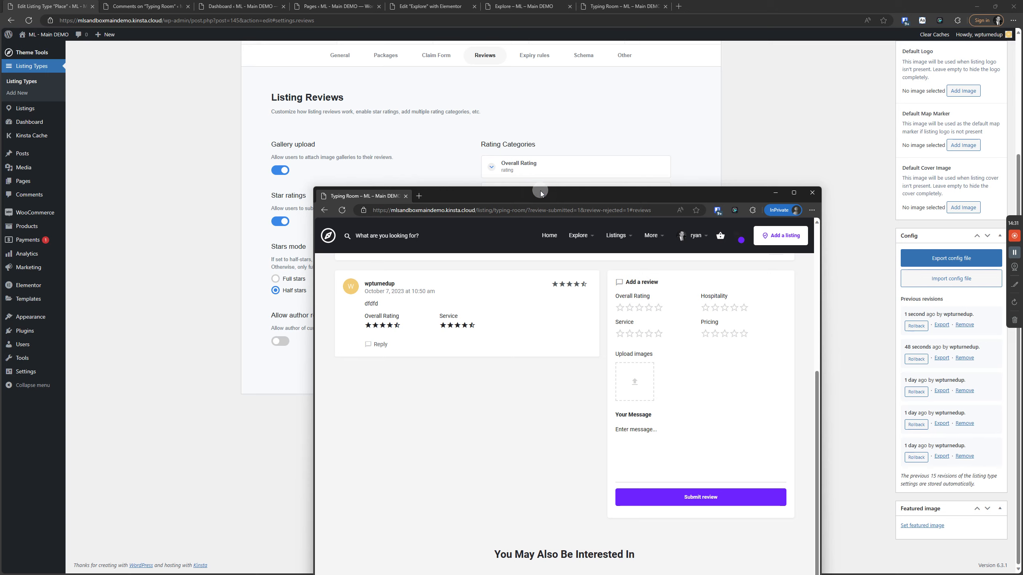
double_click(540, 190)
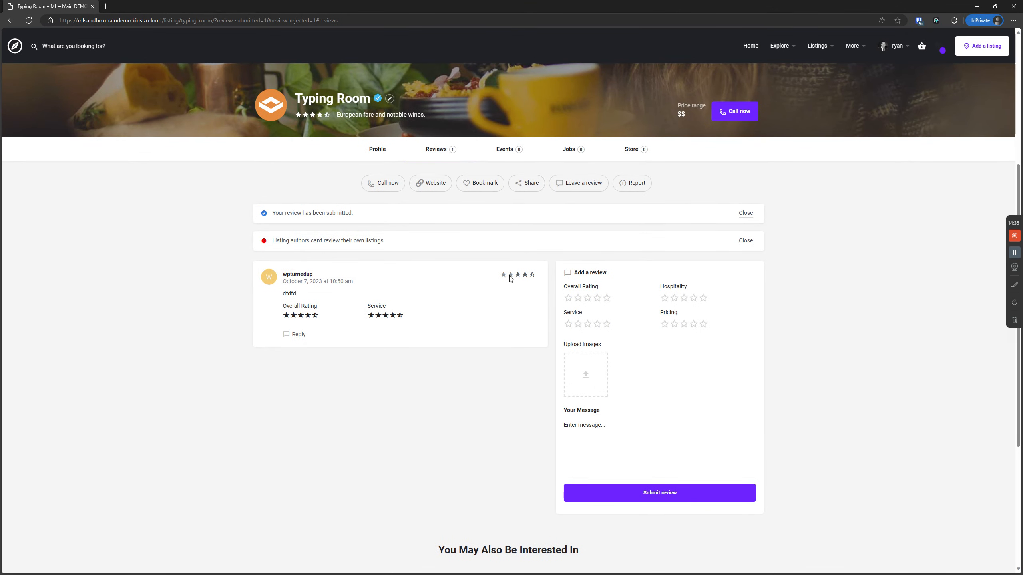
click(743, 217)
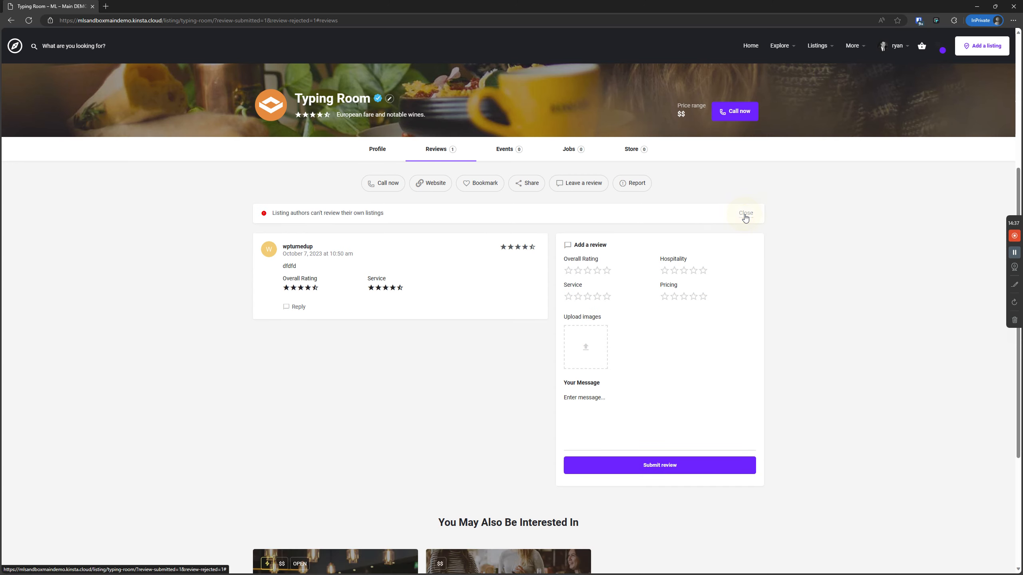
click(743, 218)
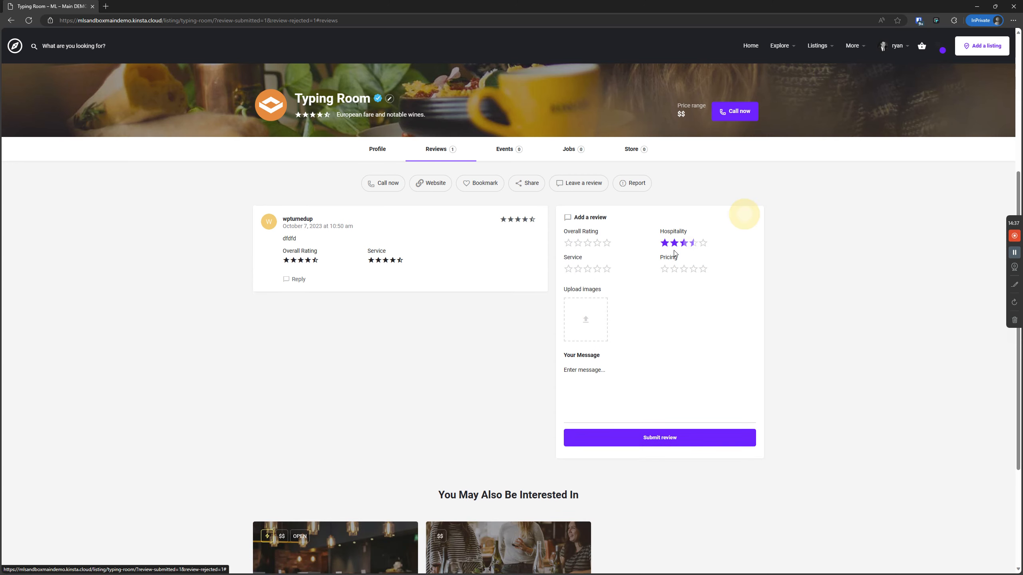
Submit a reply reading "dfdfdfdffd" to the administrator's Typing Room review as the listing's author.
click(294, 280)
click(299, 329)
text(dfdfdfdffd)
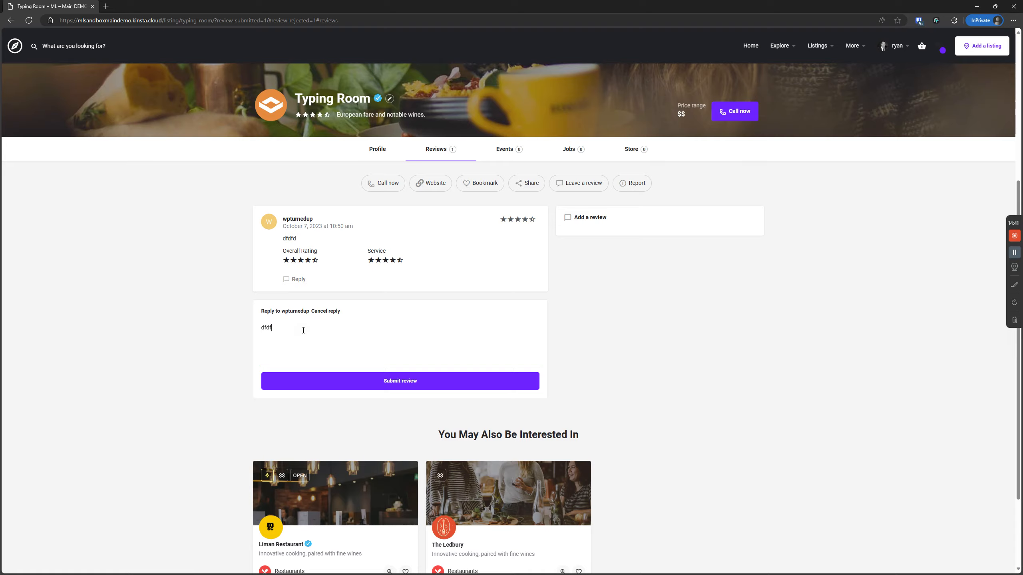
click(381, 381)
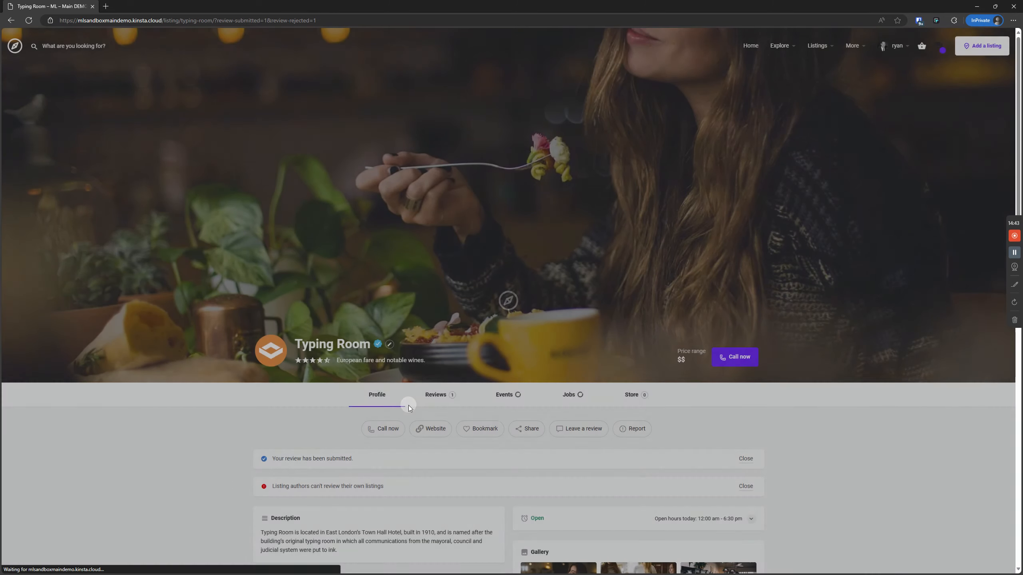
scroll(414, 365, down, 6)
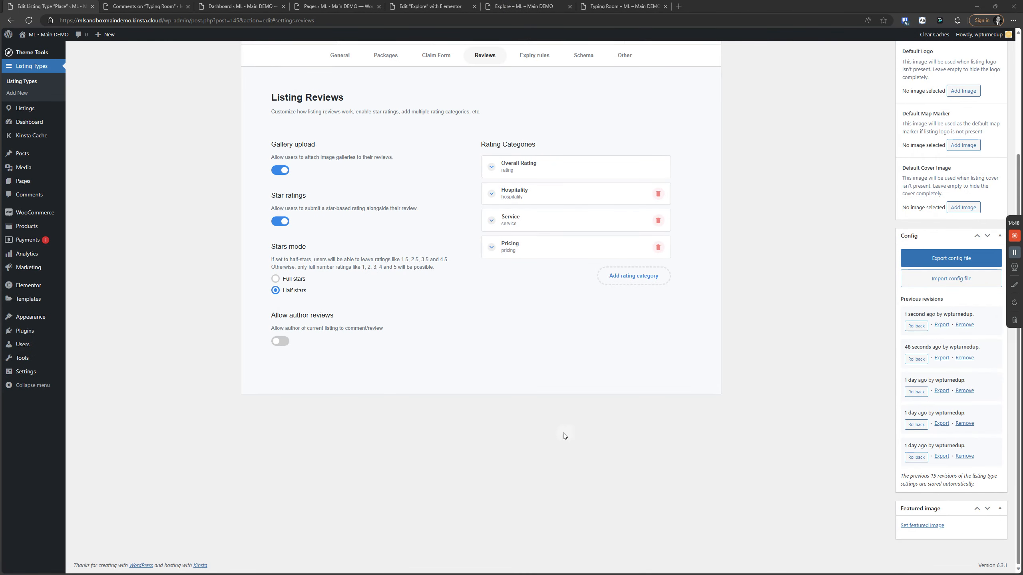
click(537, 478)
click(550, 484)
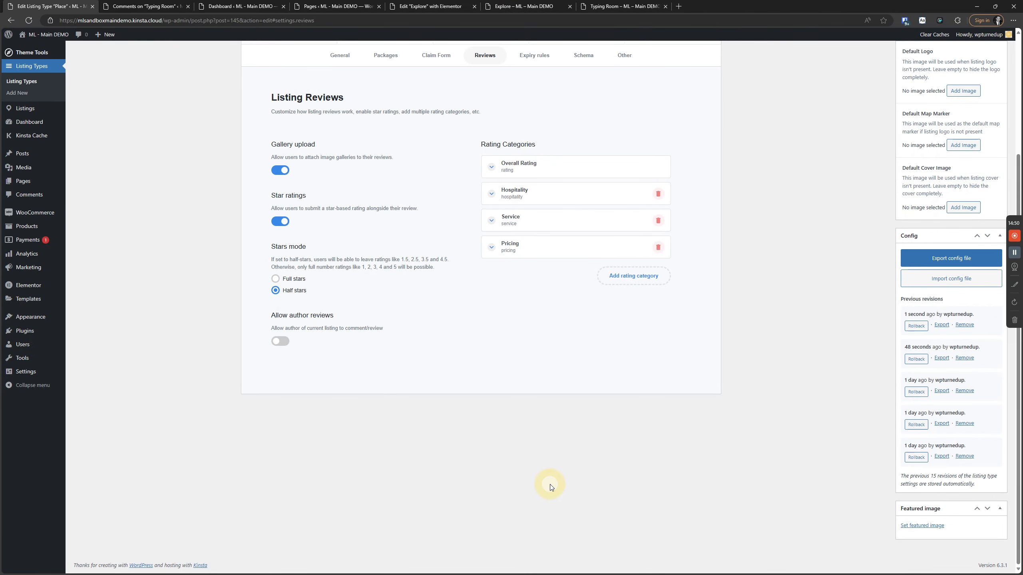
click(551, 487)
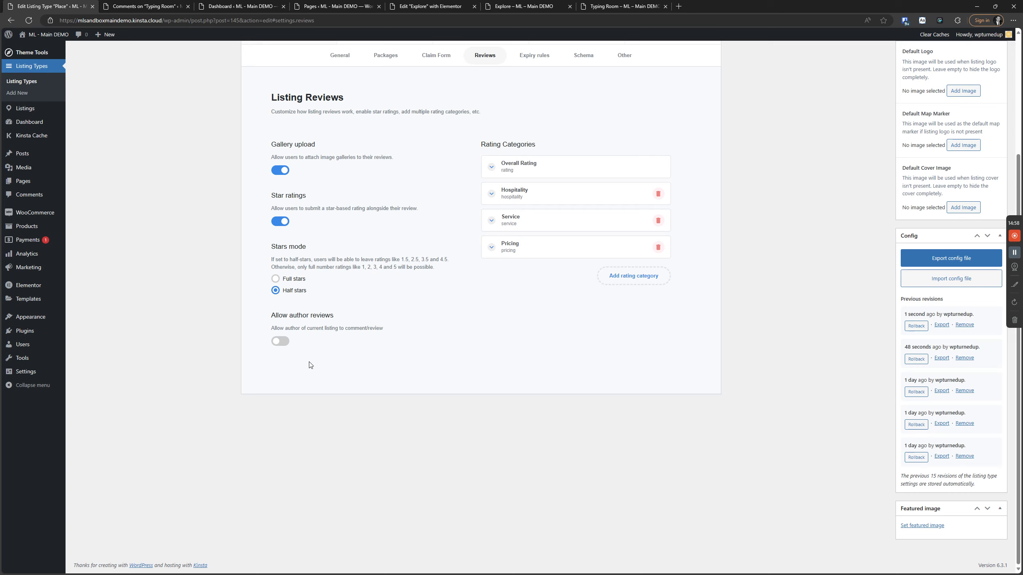
Toggle the Place listing type's Allow author reviews setting on and off repeatedly.
click(290, 340)
click(283, 341)
click(282, 340)
click(284, 341)
click(284, 342)
click(284, 341)
click(284, 341)
click(283, 341)
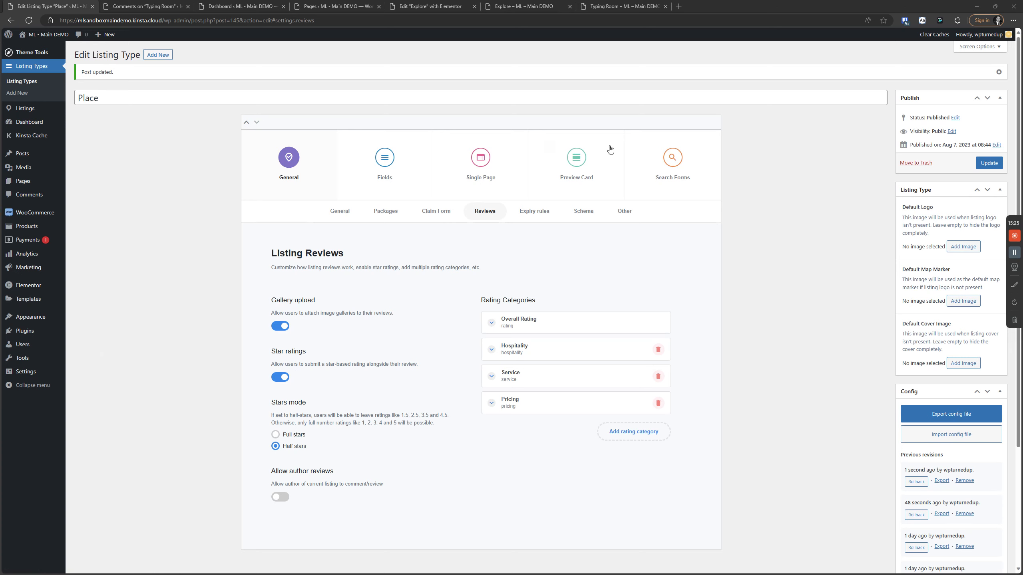
Open the Place listing type's Similar Listings settings for its single page and enable package visibility.
click(488, 169)
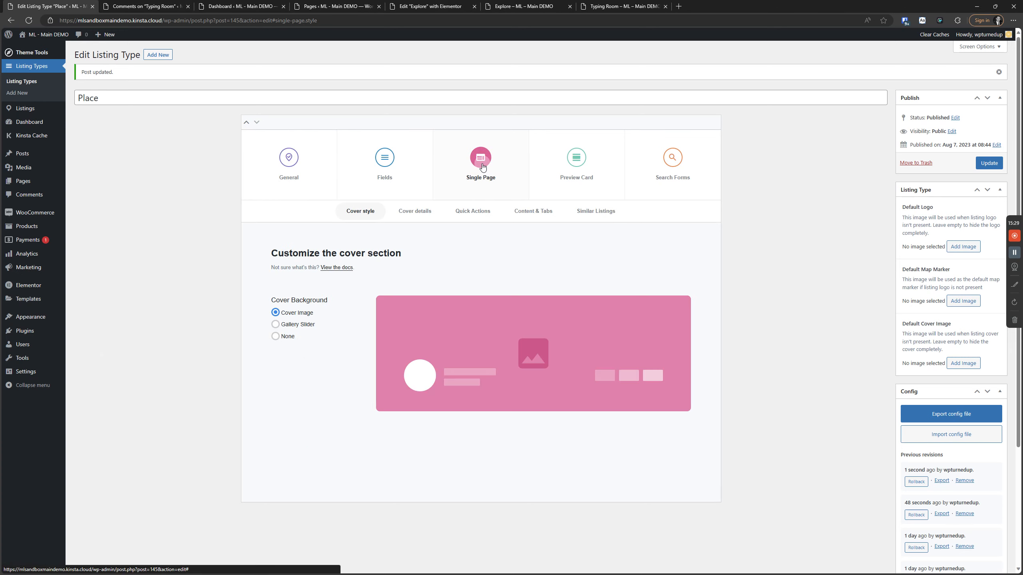
click(604, 210)
scroll(262, 259, down, 3)
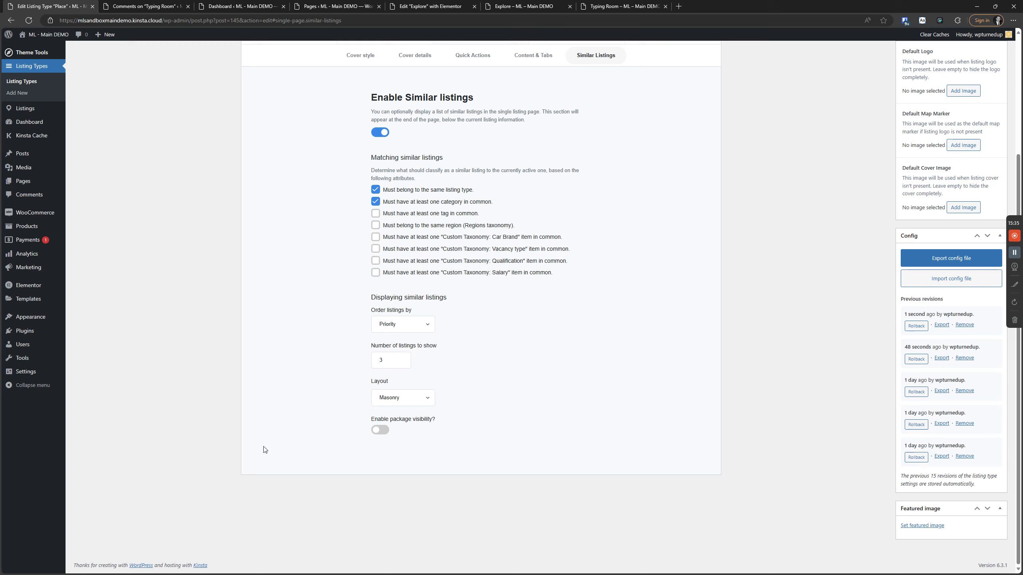
click(379, 432)
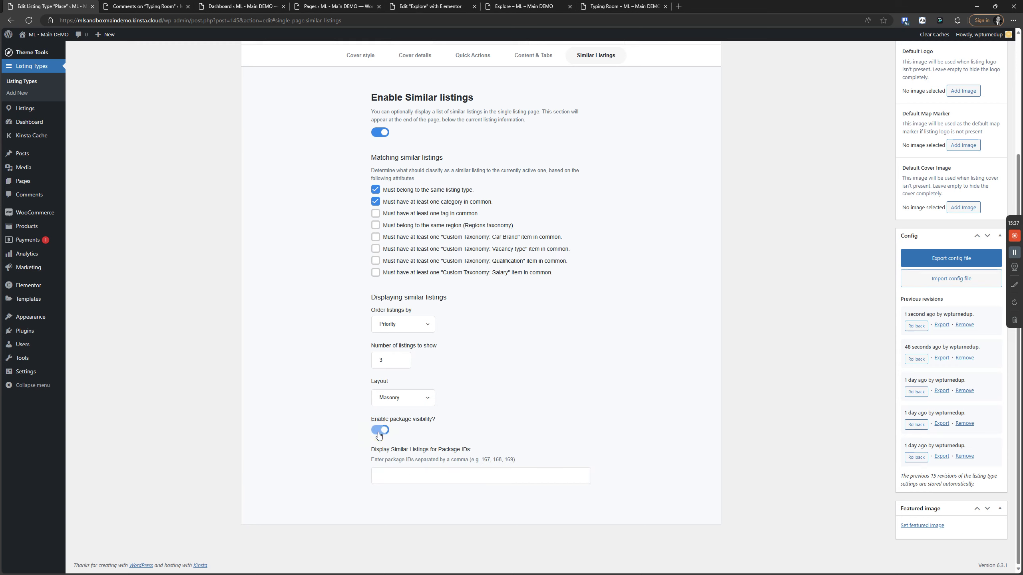
click(379, 432)
click(378, 431)
View the "You May Also Be Interested In" section on the administrator's Typing Room page.
click(585, 4)
scroll(392, 209, down, 5)
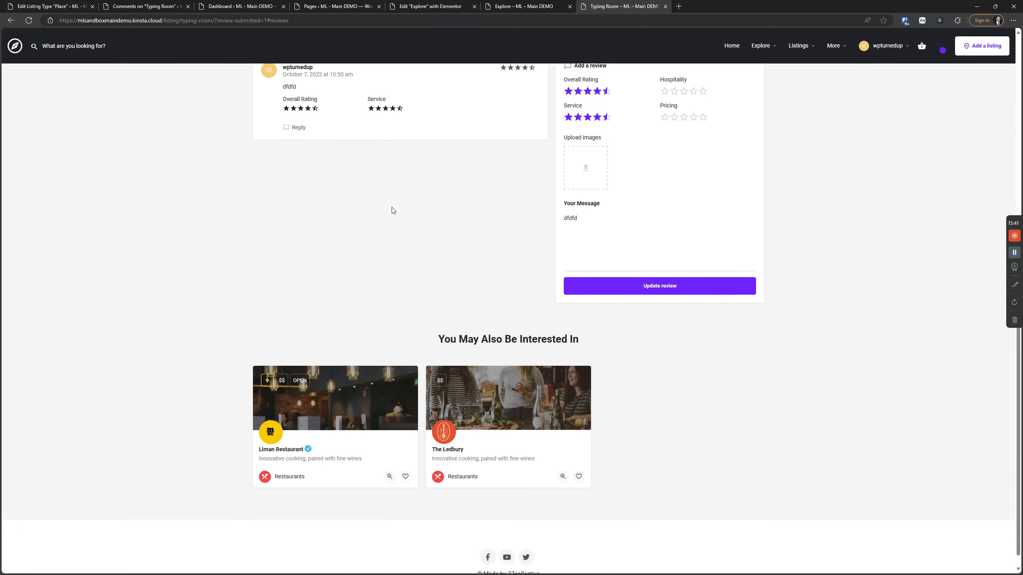
drag(600, 338, 374, 313)
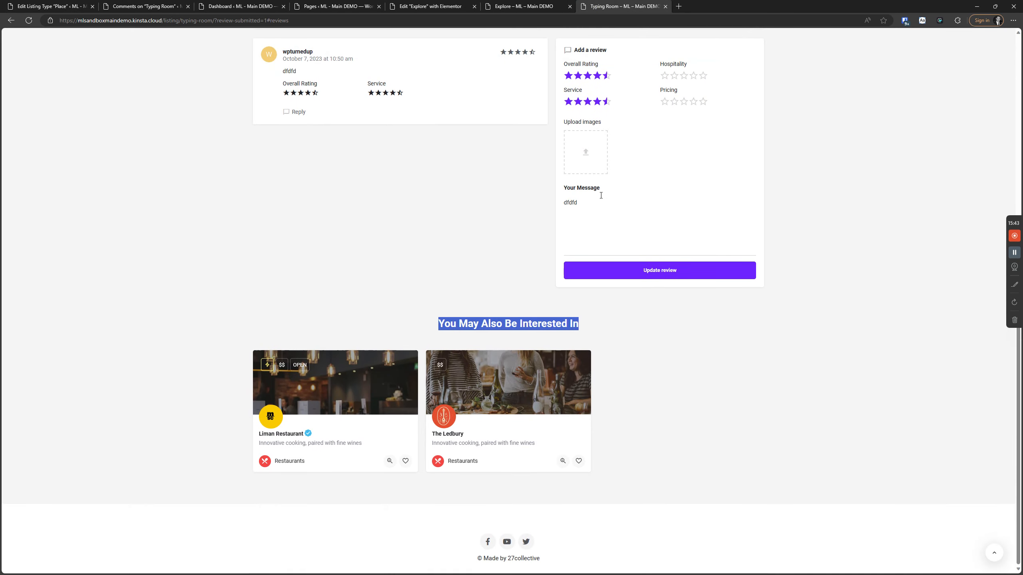
click(611, 326)
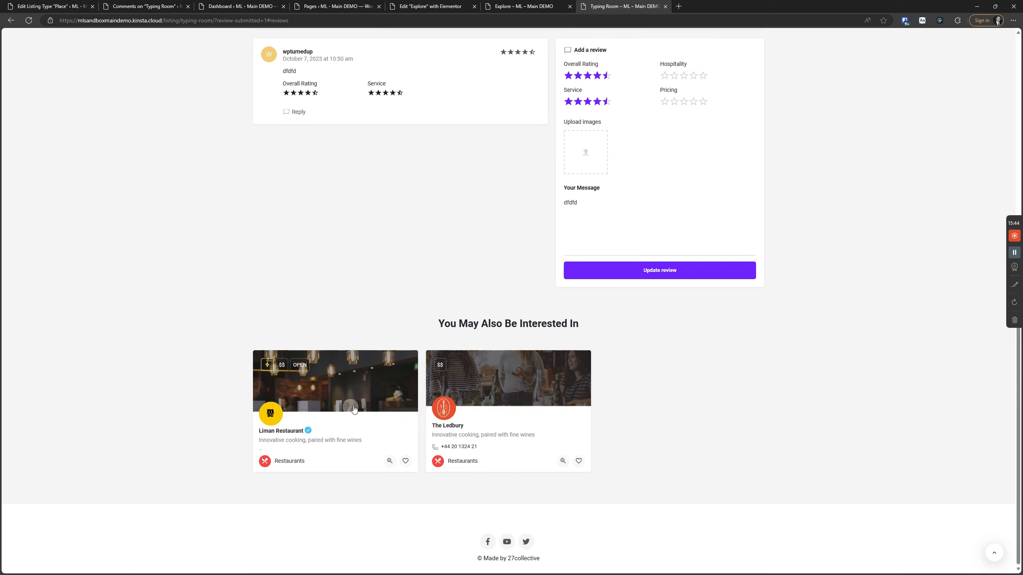
Compare Place's Similar Listings settings with the similar listings shown on the Typing Room page.
click(49, 6)
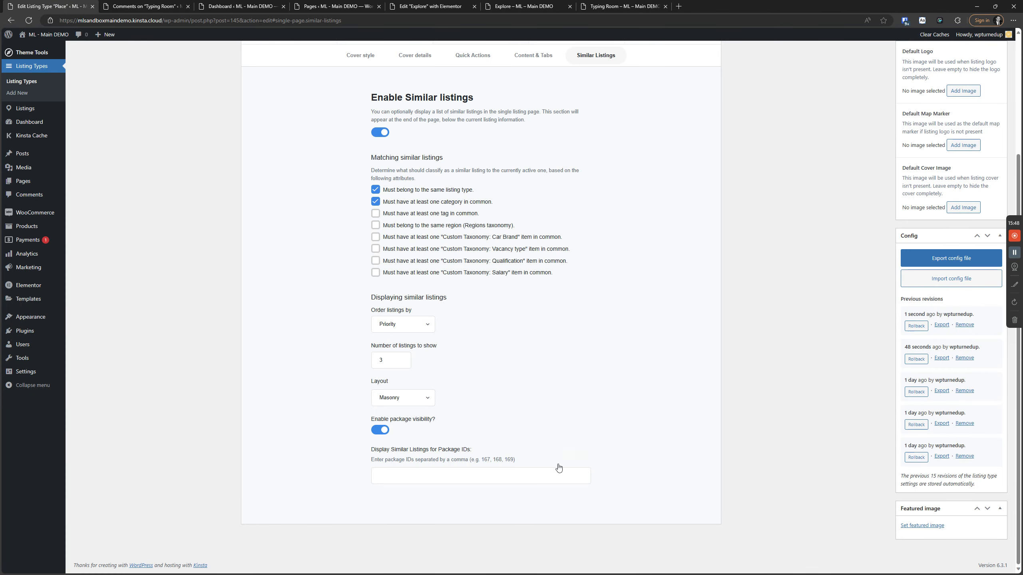
click(464, 422)
click(612, 7)
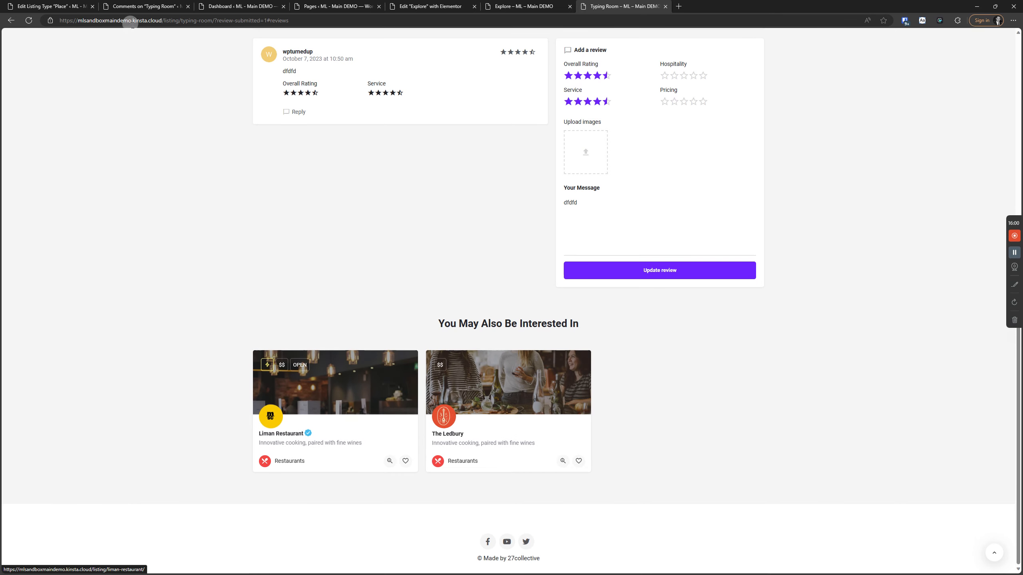
click(141, 6)
click(65, 6)
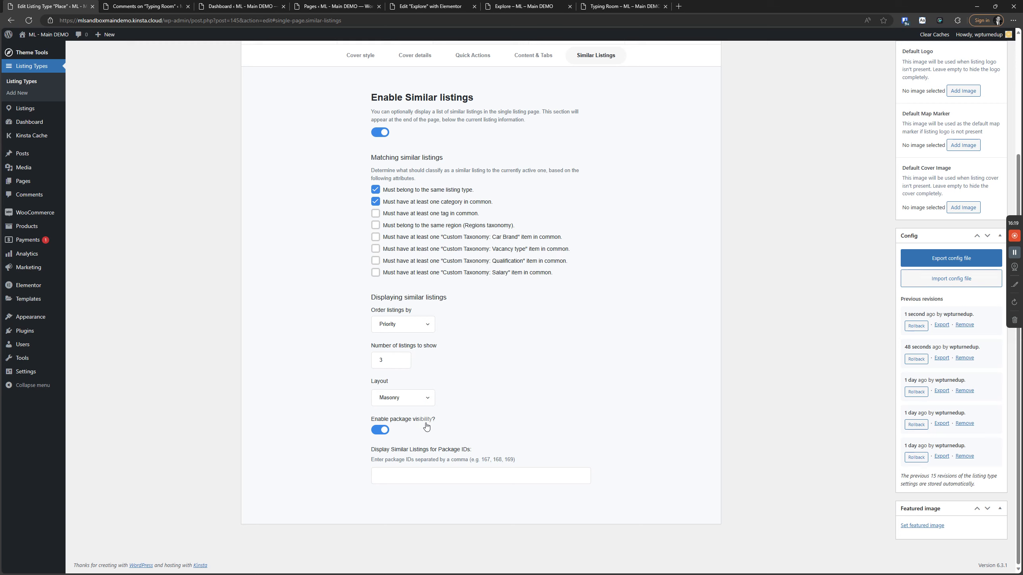
Examine the field for package IDs that display similar listings and the Similar Listings matching options.
click(447, 472)
click(491, 431)
click(458, 475)
click(430, 483)
click(543, 395)
click(453, 474)
click(527, 415)
scroll(430, 250, up, 4)
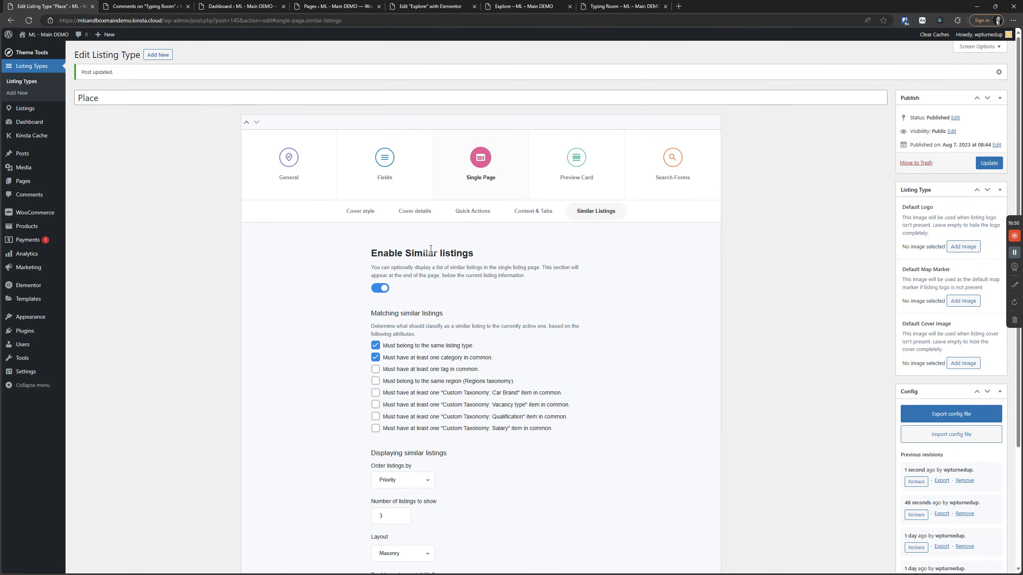
click(757, 283)
Open the Custom Code section of Theme Options and look through its CSS, JavaScript and Raw Code editors.
mouse_move(21, 50)
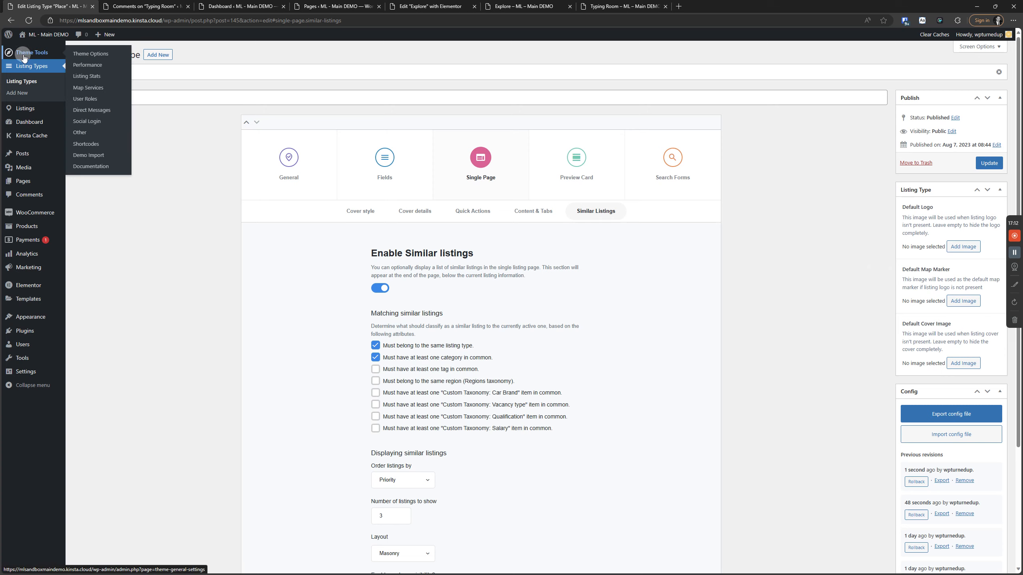
click(95, 55)
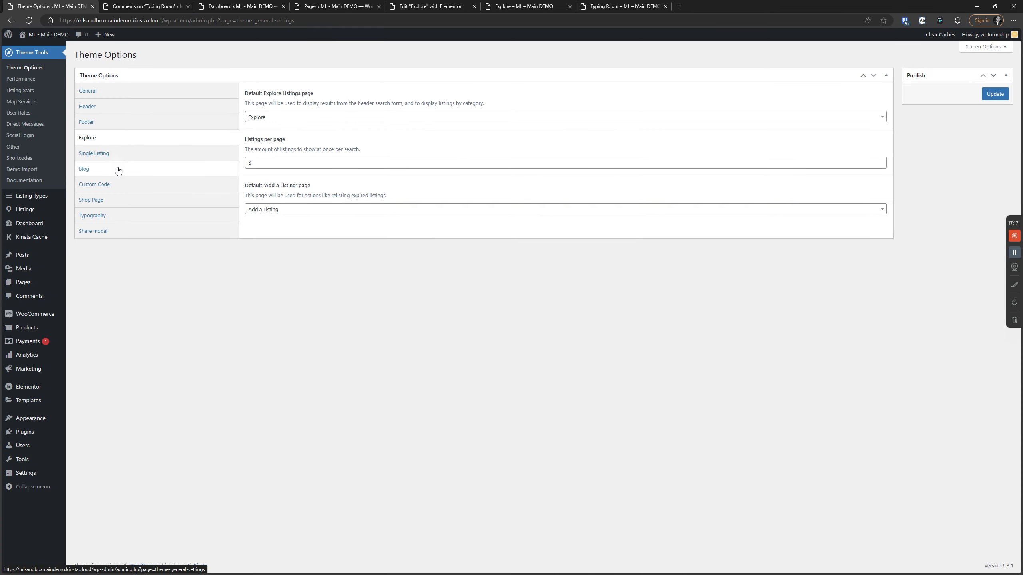
click(119, 183)
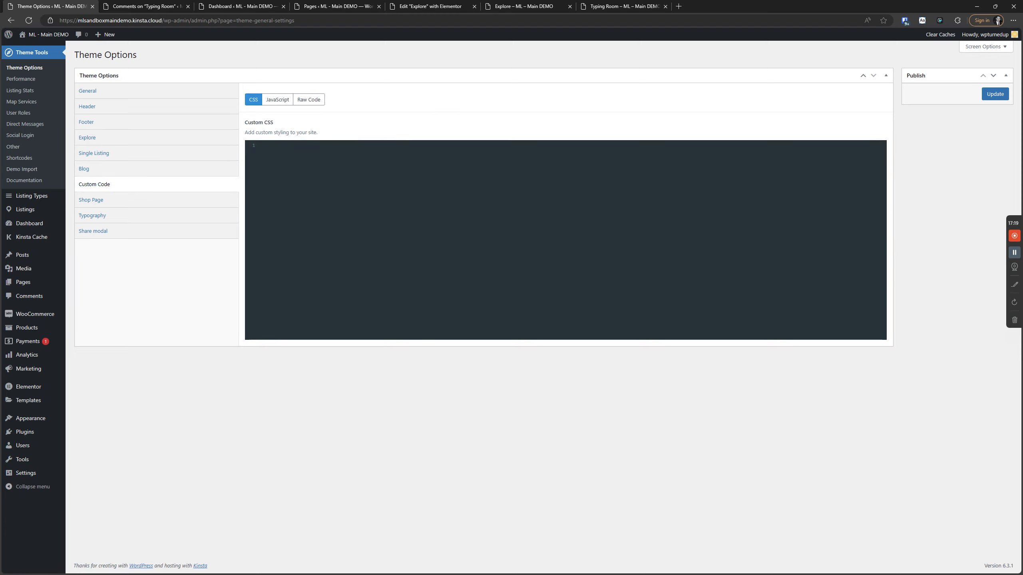
click(277, 100)
click(309, 100)
click(253, 100)
click(277, 100)
click(311, 107)
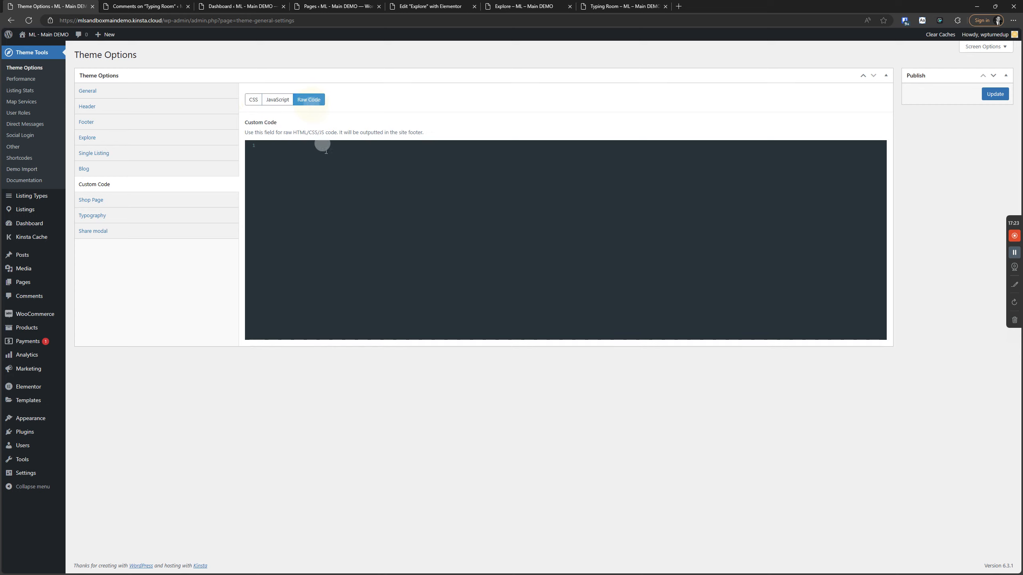
click(342, 199)
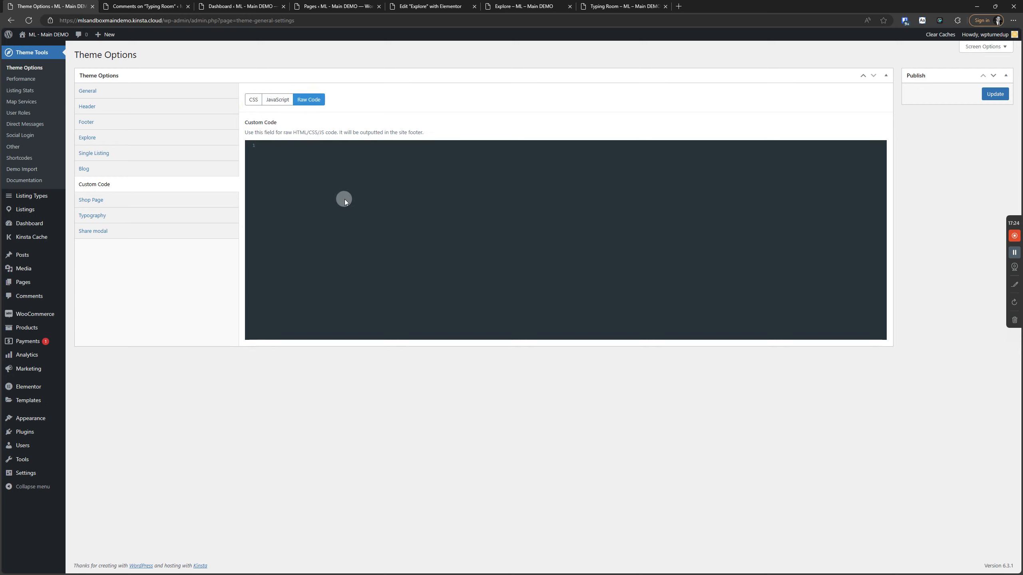
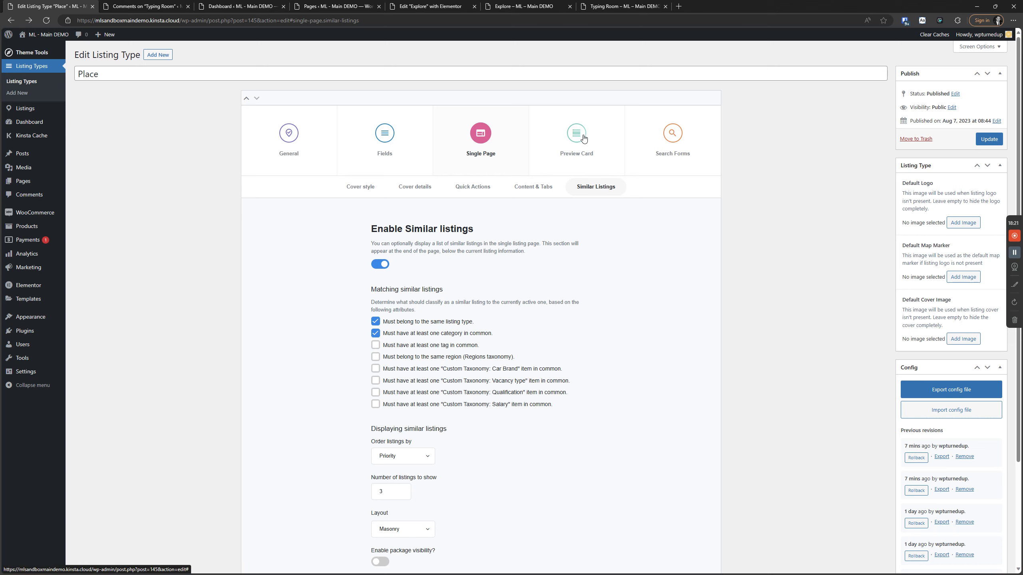
Check the layout choices in Place's Similar Listings settings and view the similar listings on the Typing Room page.
scroll(542, 186, down, 3)
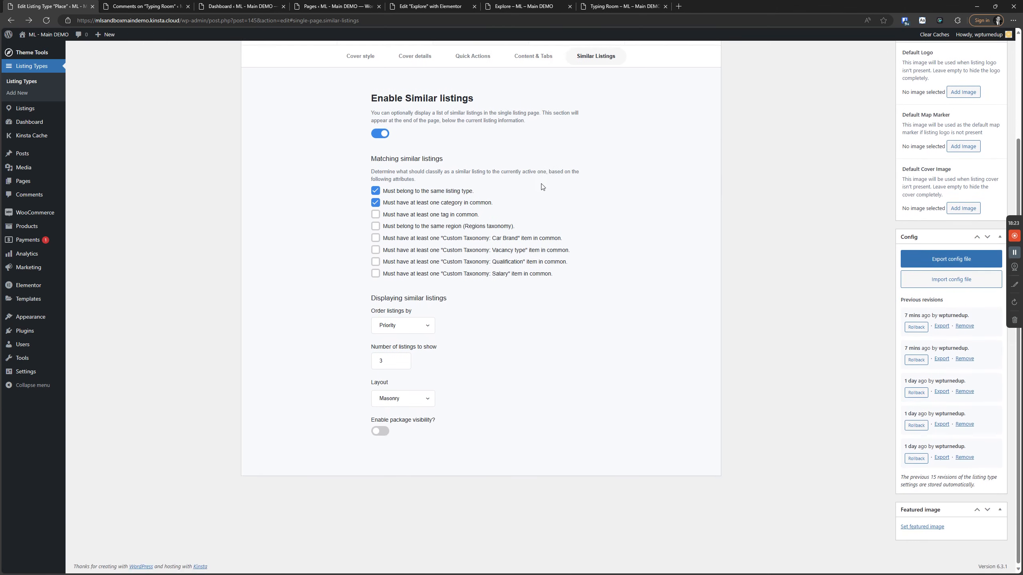
click(392, 400)
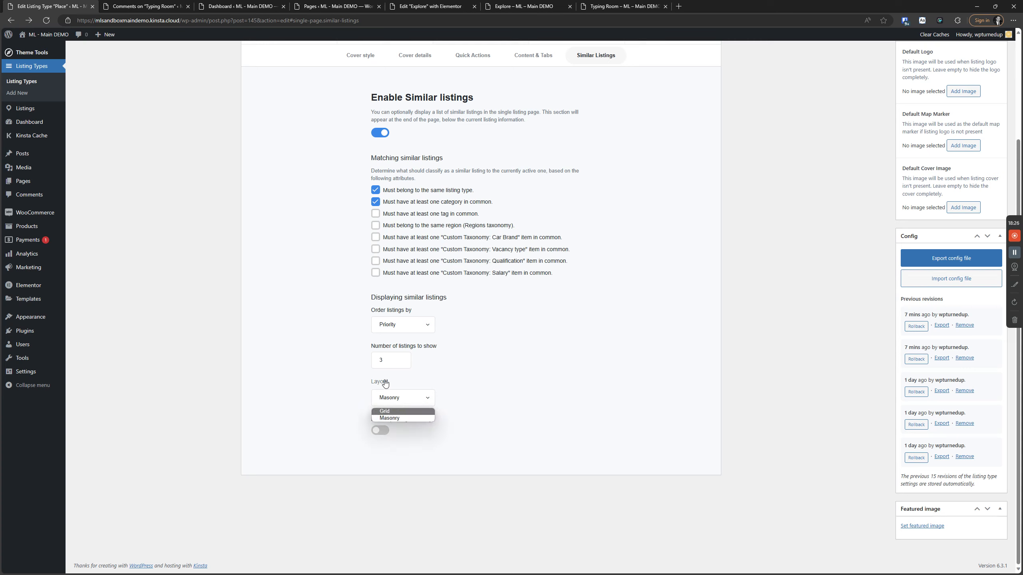
click(500, 355)
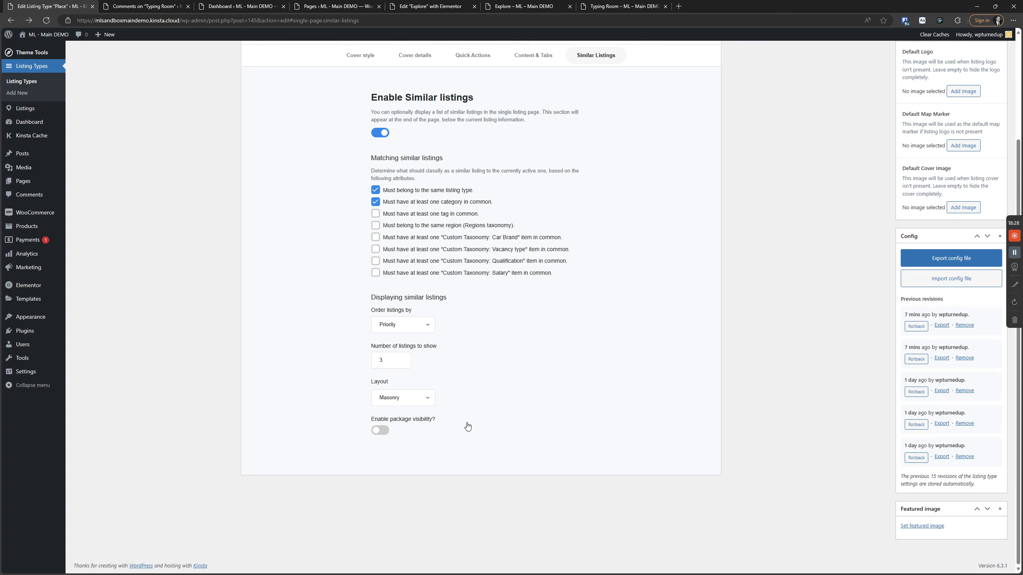
click(410, 407)
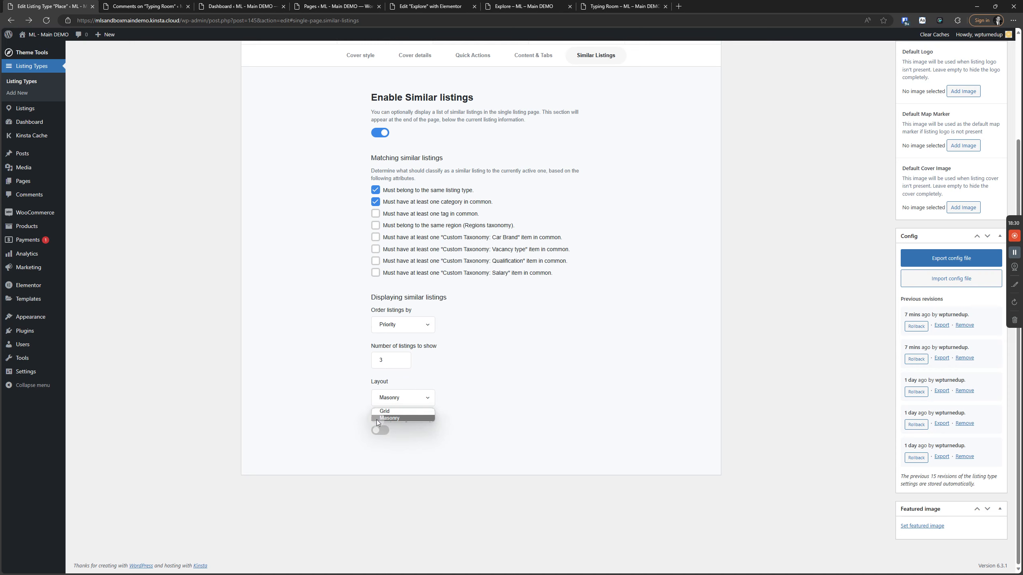
click(493, 384)
click(640, 6)
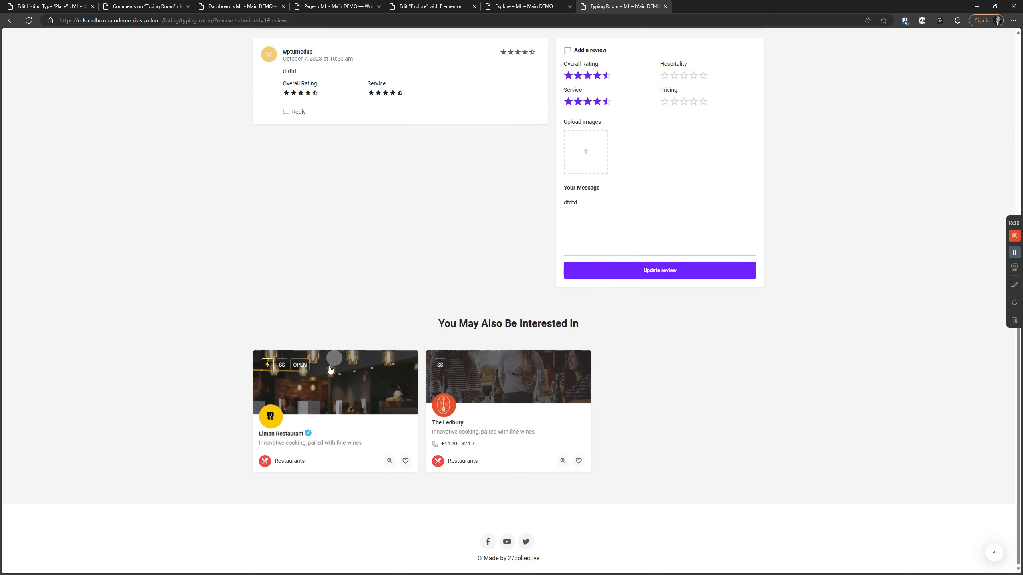
Look through the open site pages and close the tab with the Typing Room comments.
click(519, 5)
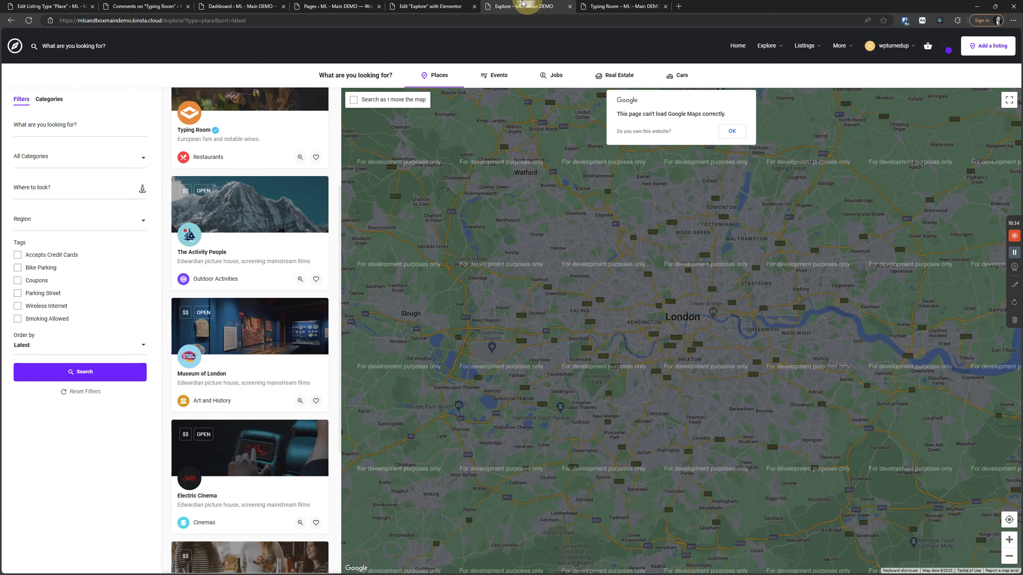
click(443, 5)
click(335, 5)
click(253, 6)
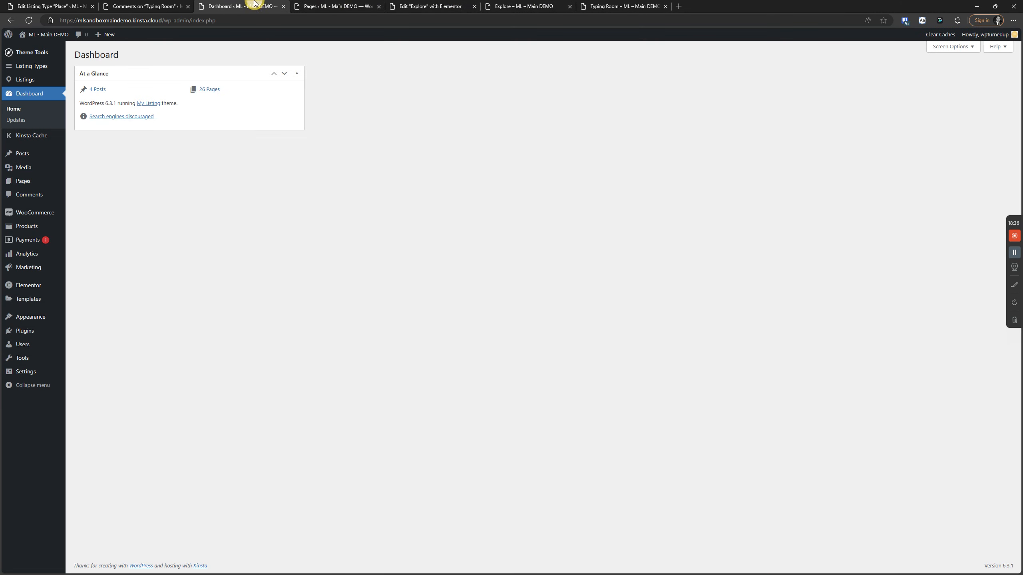
click(169, 6)
click(188, 7)
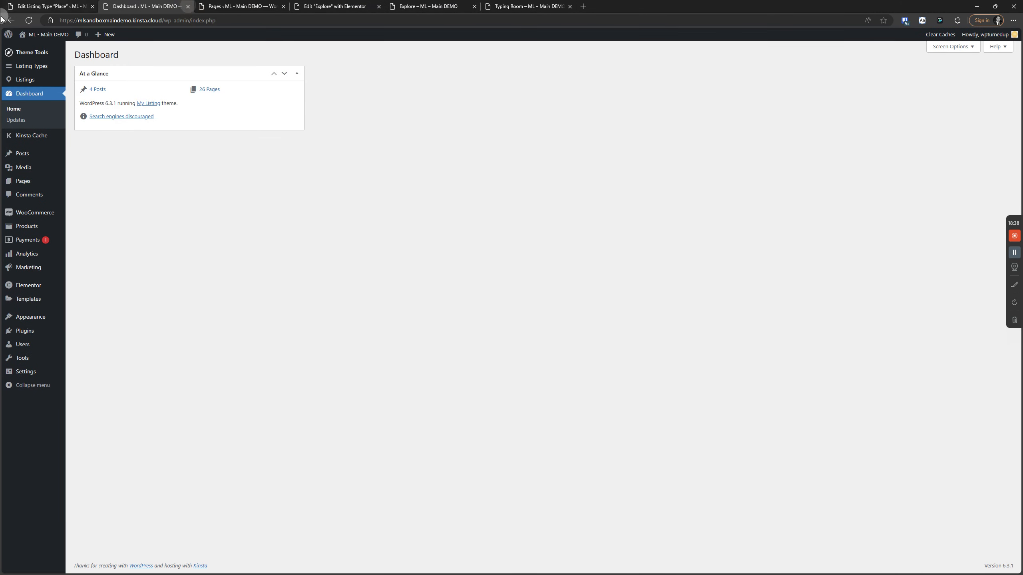
Check the Grid and Masonry choices for Layout in Place's Similar Listings settings, keeping Masonry.
click(31, 4)
click(390, 398)
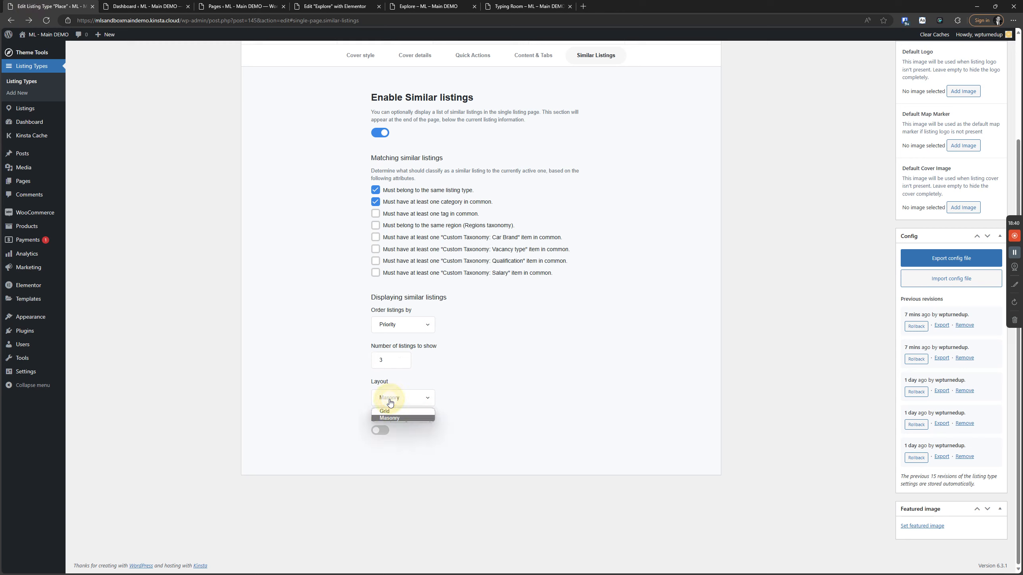
click(517, 371)
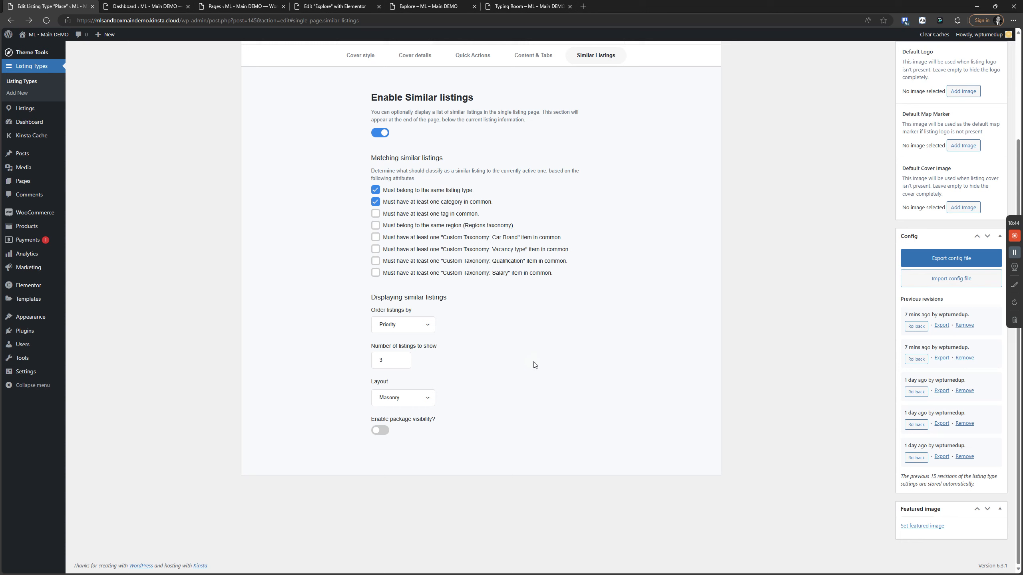
scroll(534, 365, up, 2)
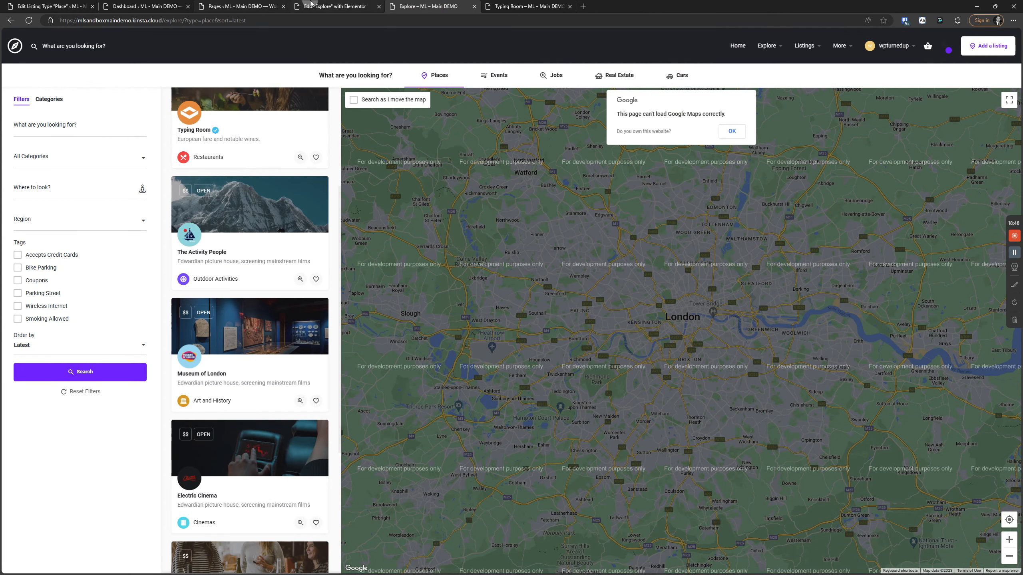
Turn on Disable isotope masonry for the Explore Listings widget in Elementor and update the Explore page.
click(318, 6)
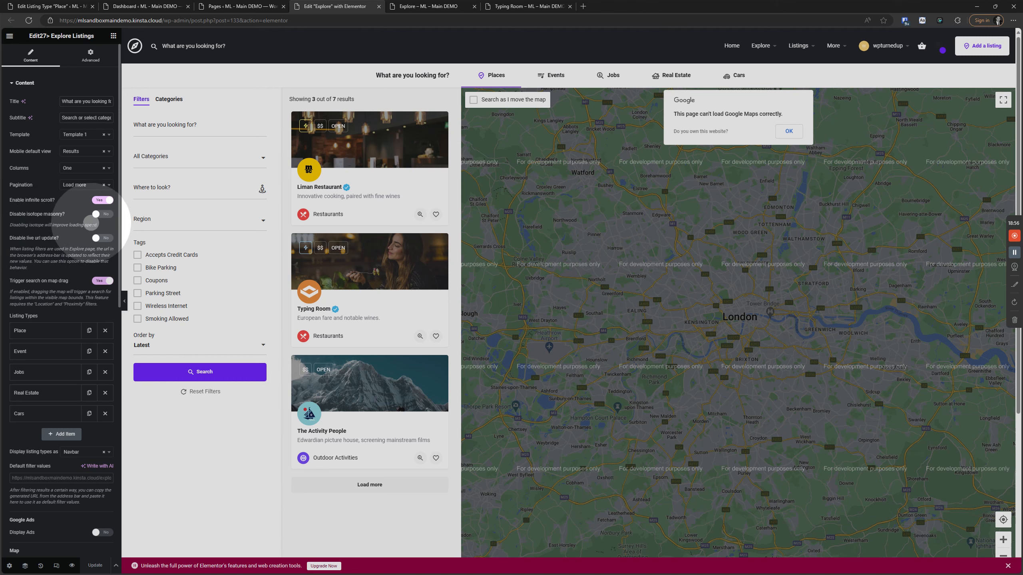
click(105, 215)
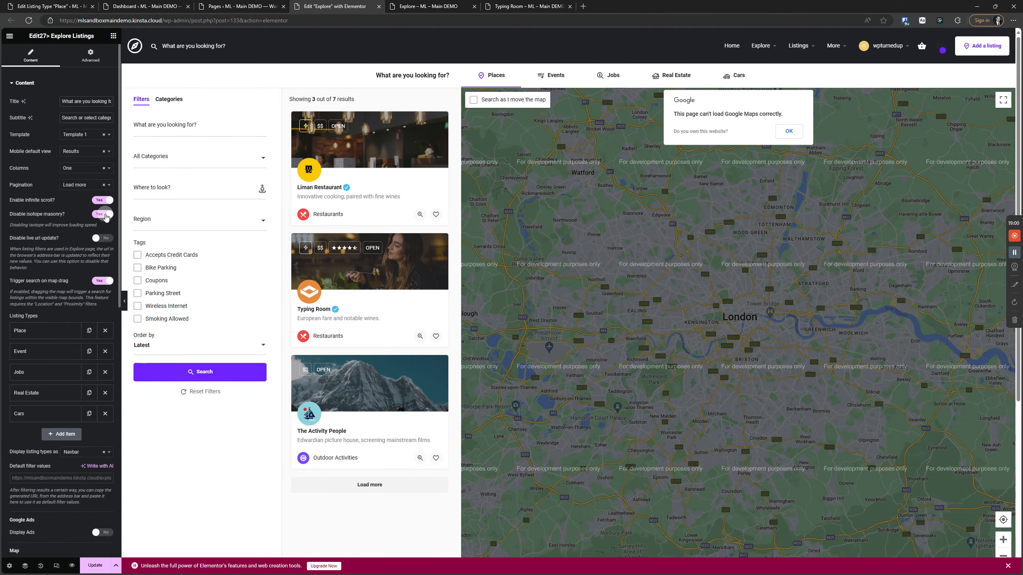
click(96, 565)
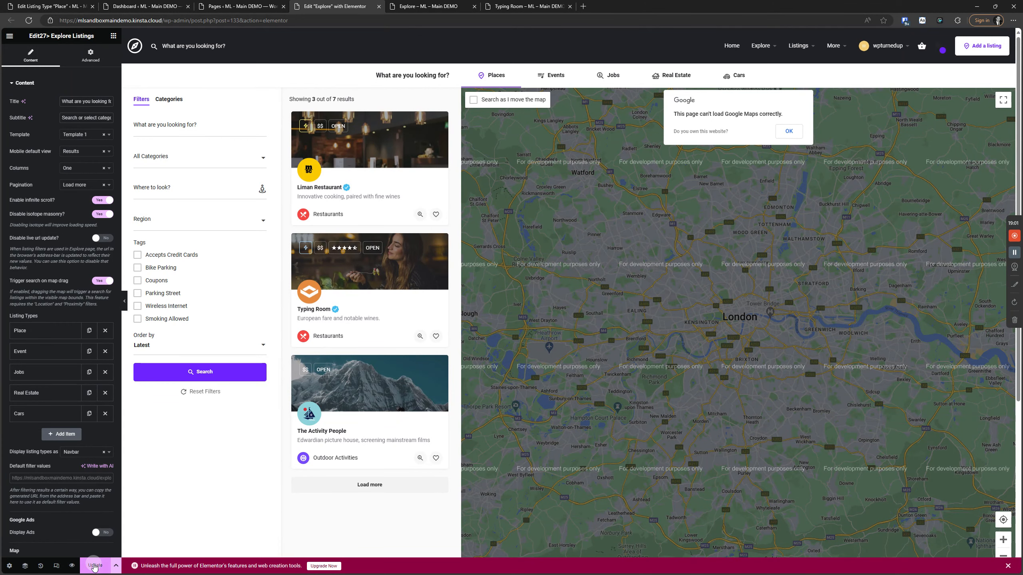
Duplicate the Explore page tab and reload the Explore page to compare its listing results after the isotope masonry change.
click(499, 6)
click(427, 6)
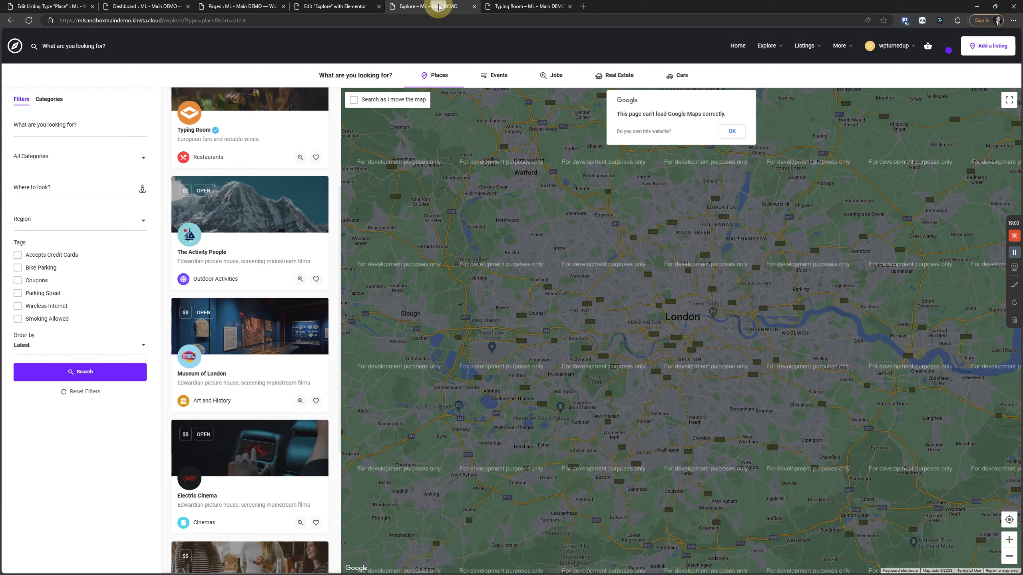
right_click(439, 6)
click(463, 51)
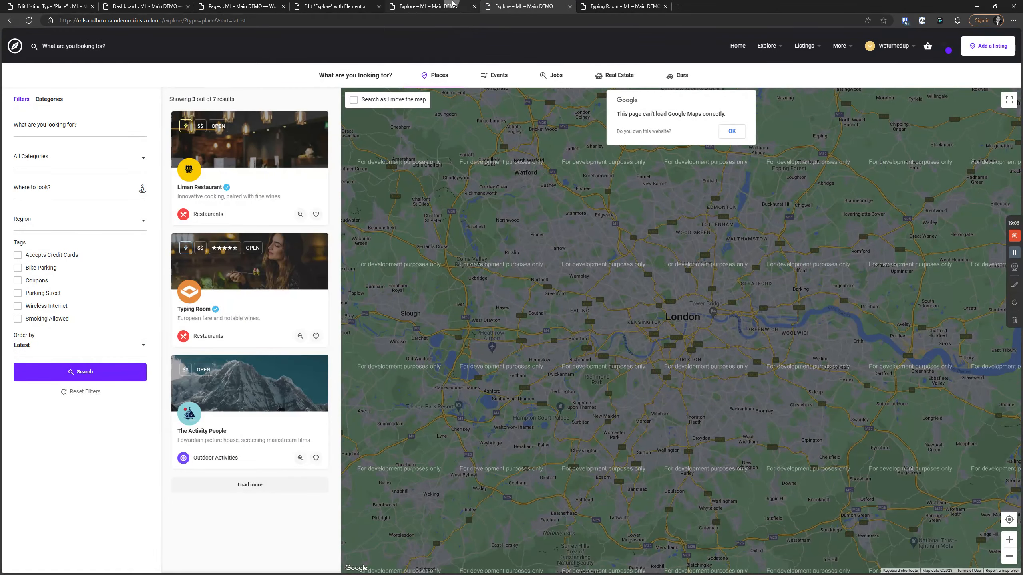
click(450, 6)
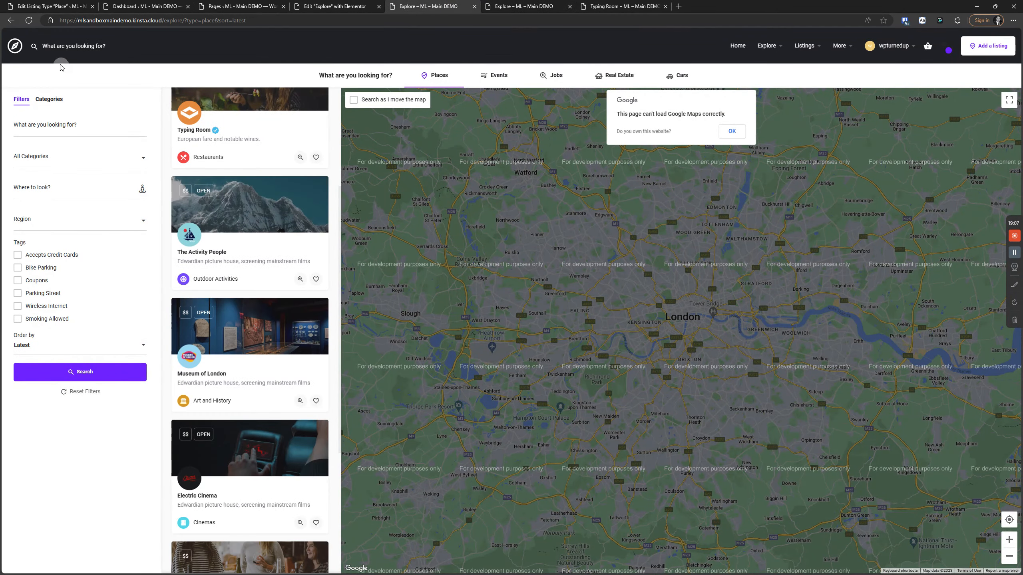
click(29, 20)
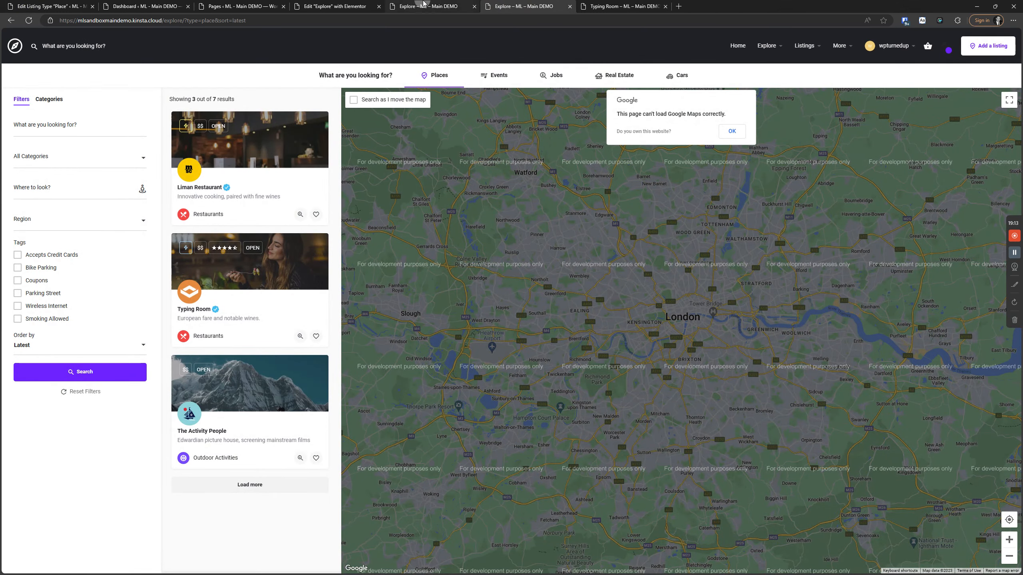
click(27, 21)
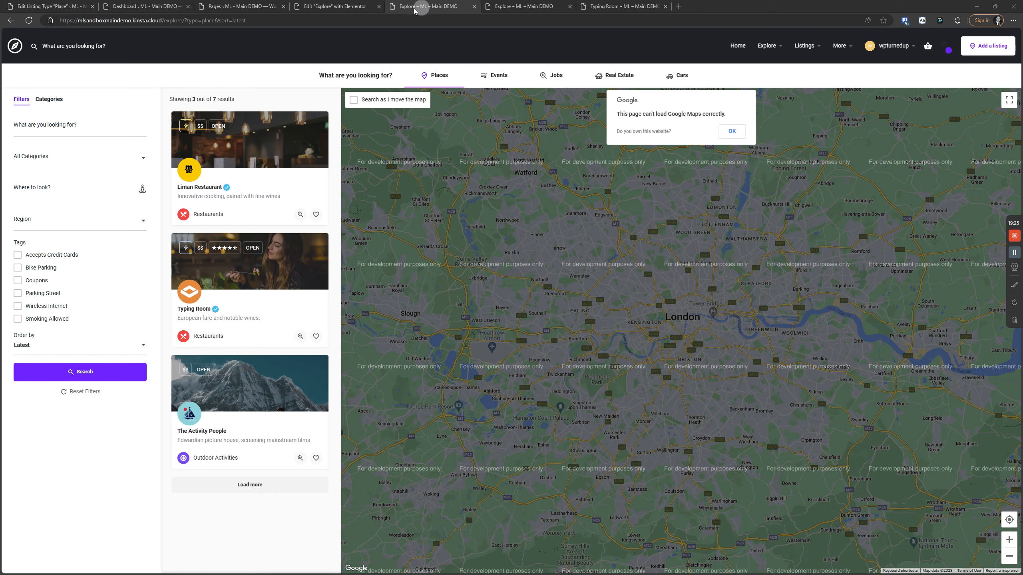
Open the Home page in Elementor and select the listing feed under "Places we recommend you visit" for editing.
click(347, 4)
click(244, 6)
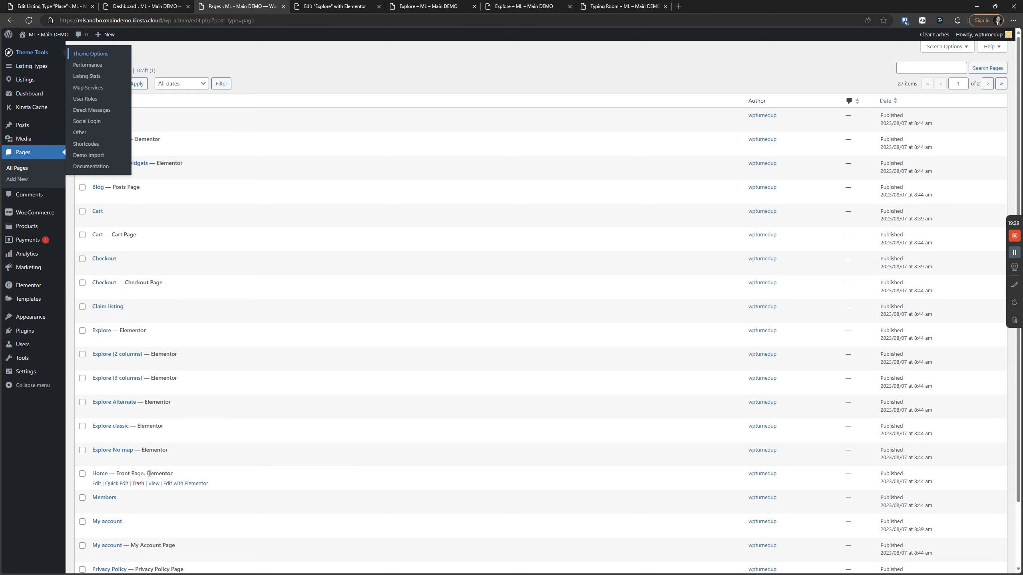
click(181, 484)
click(227, 324)
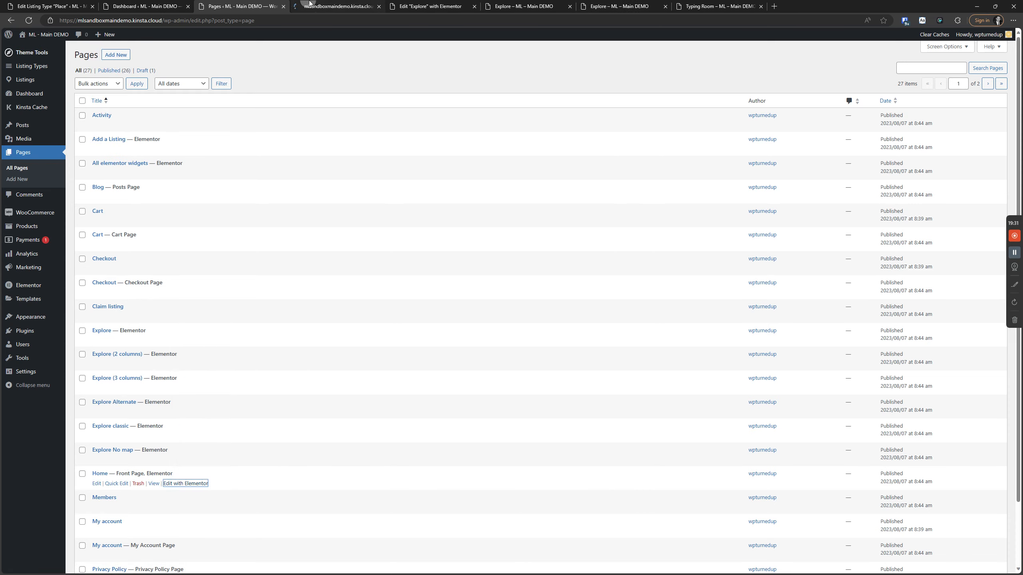
click(328, 5)
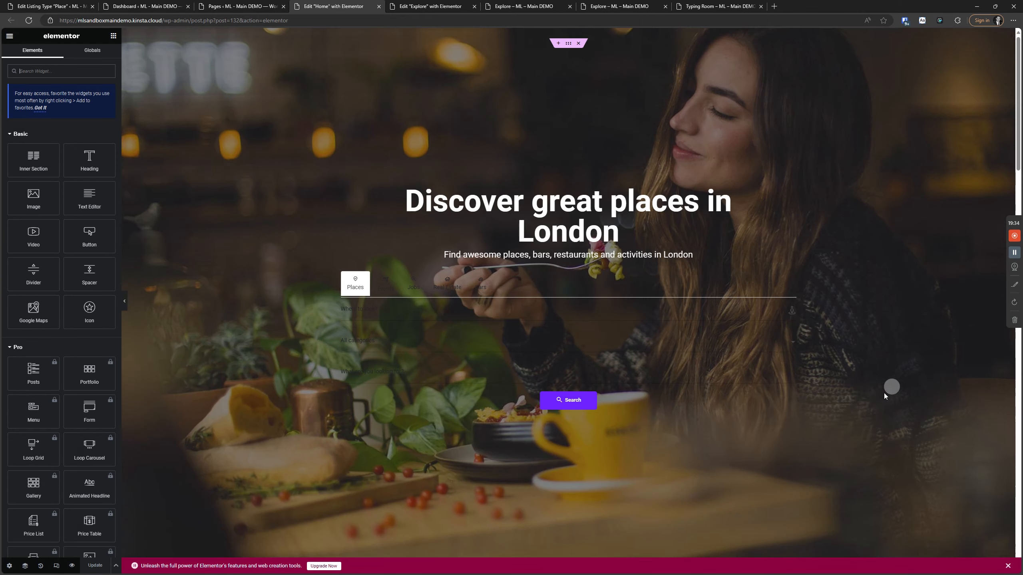
scroll(572, 323, down, 15)
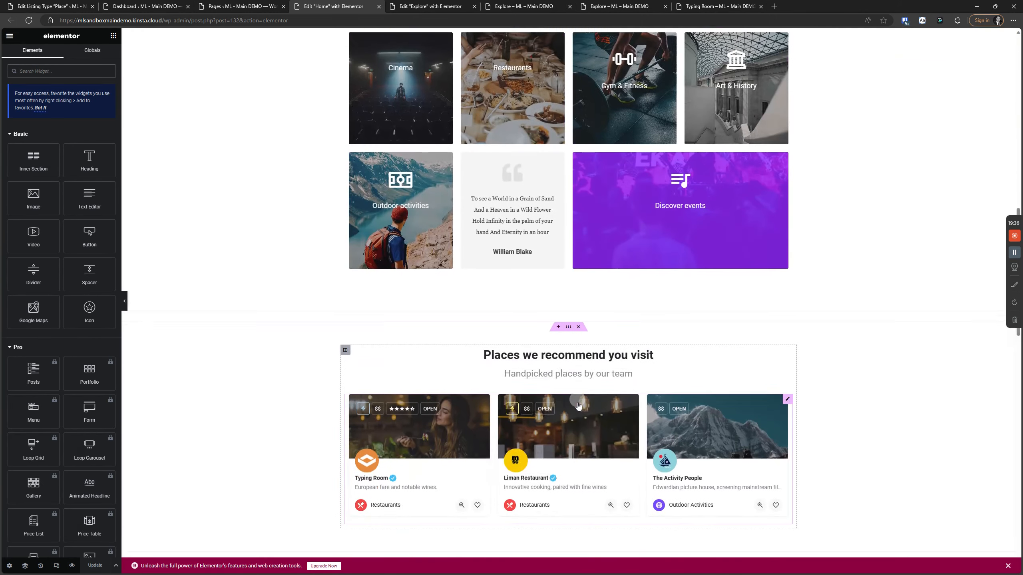
scroll(584, 237, down, 1)
click(585, 240)
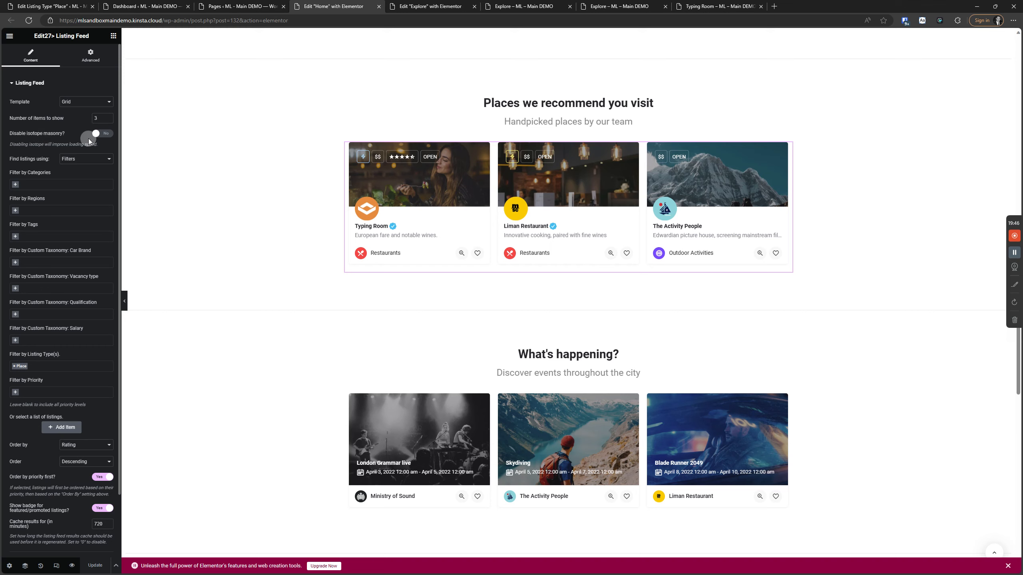
Try Disable isotope masonry on and off for the recommended places feed to compare the two layouts.
click(104, 133)
click(105, 133)
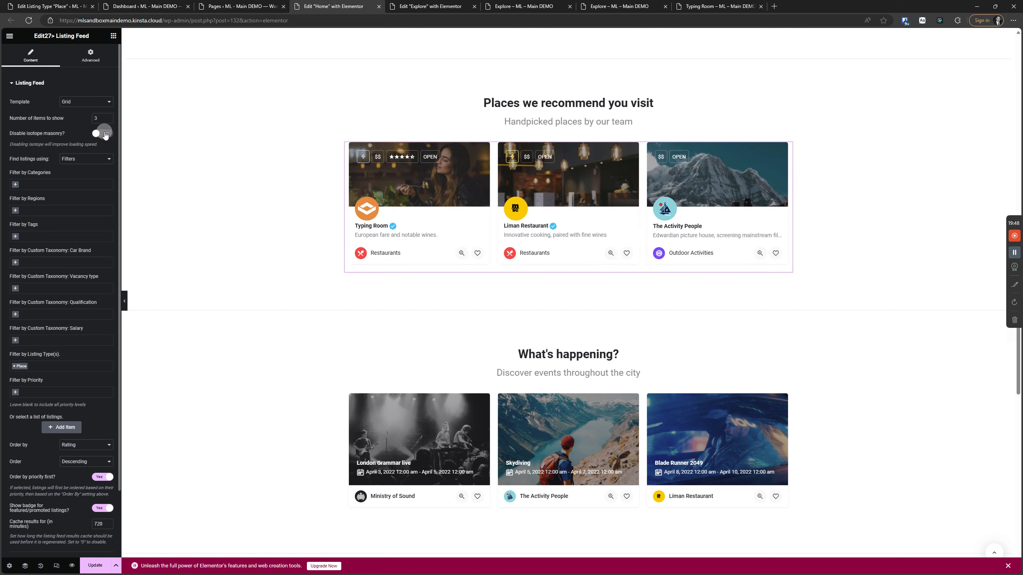
click(105, 134)
click(104, 133)
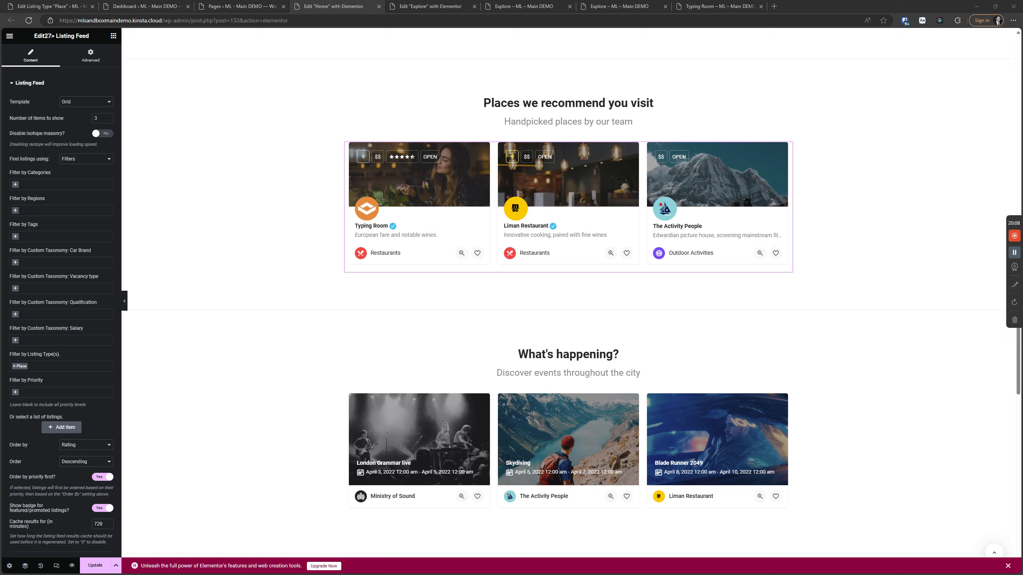
Browse the Google results for "disable isotope masonry", view the "Disable Loading Animation of Masonry" support topic, and close it.
drag(855, 320, 805, 5)
scroll(334, 279, down, 2)
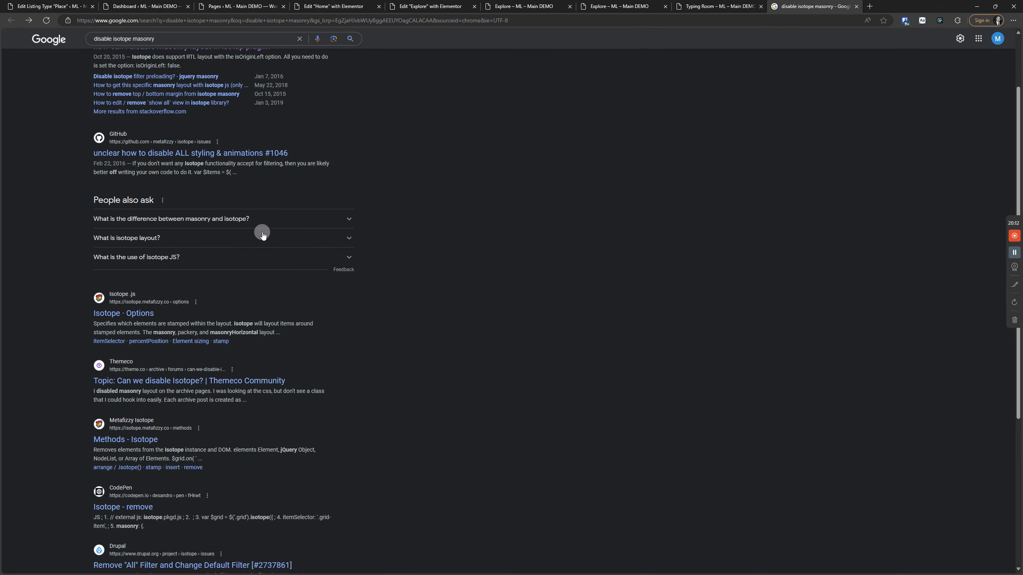
scroll(218, 353, down, 1)
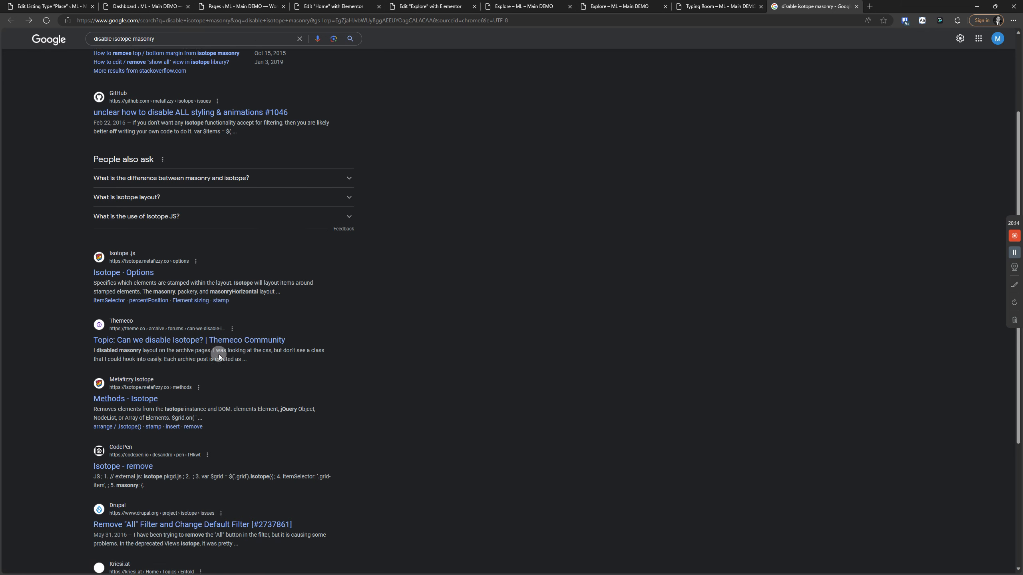
scroll(219, 354, down, 1)
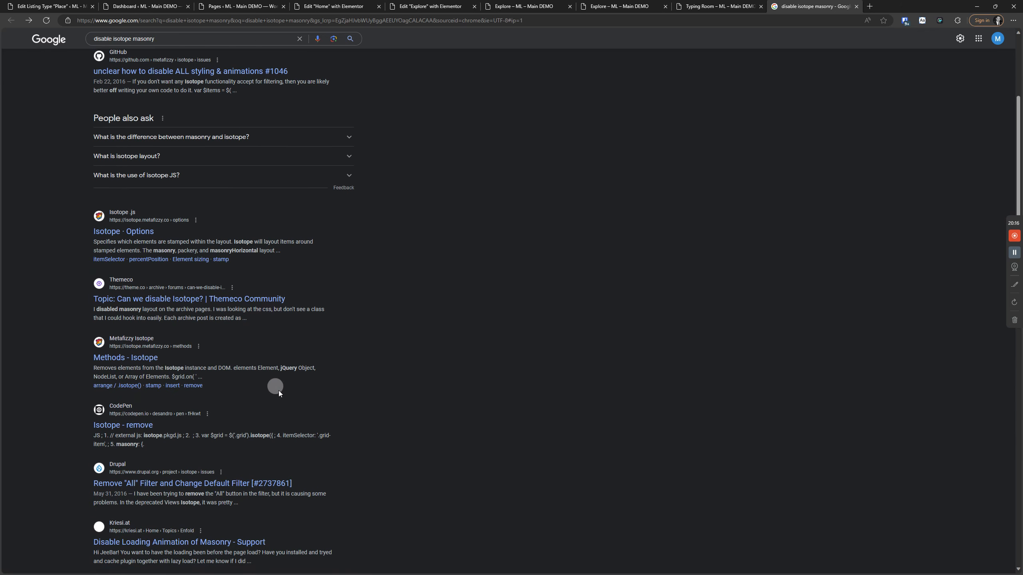
scroll(278, 390, down, 2)
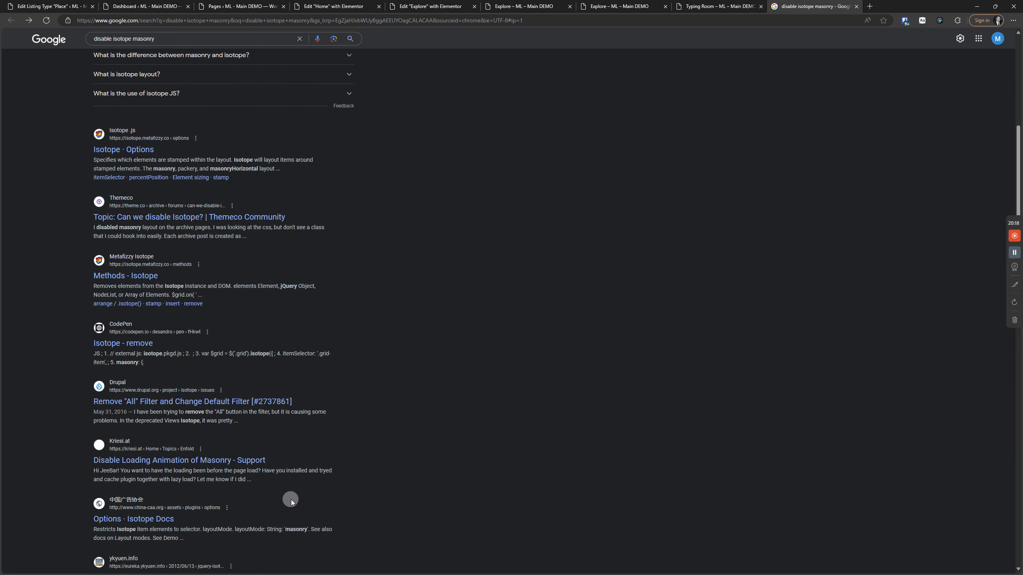
click(247, 460)
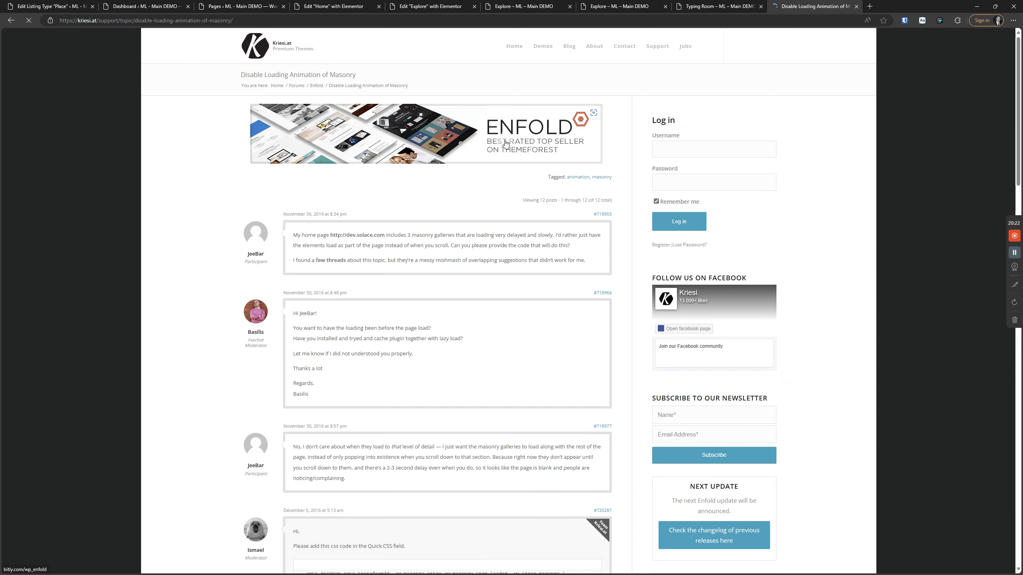
click(856, 6)
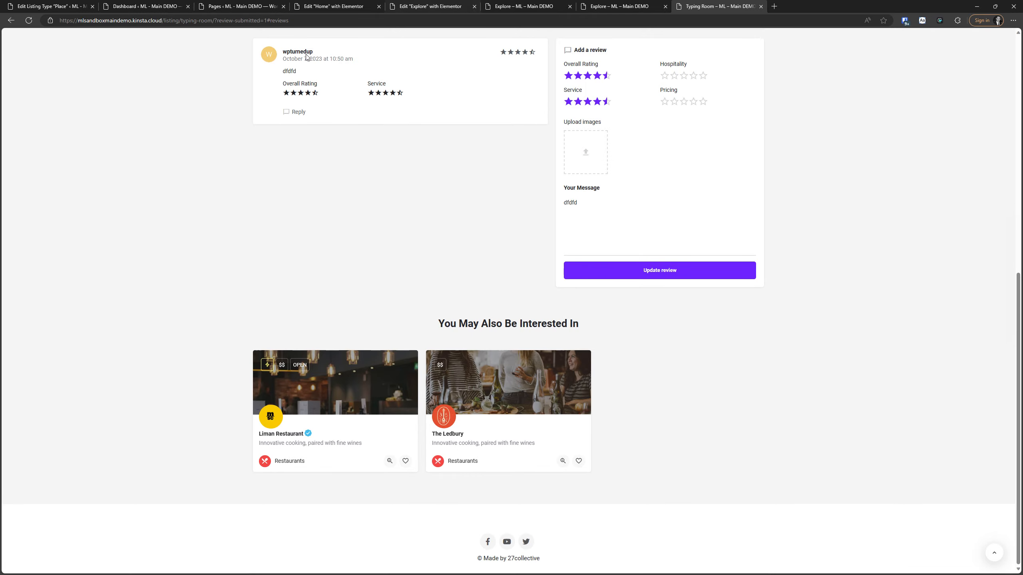
Return to the Home page editor and set Disable isotope masonry to Yes for the recommended places feed.
click(341, 5)
click(400, 6)
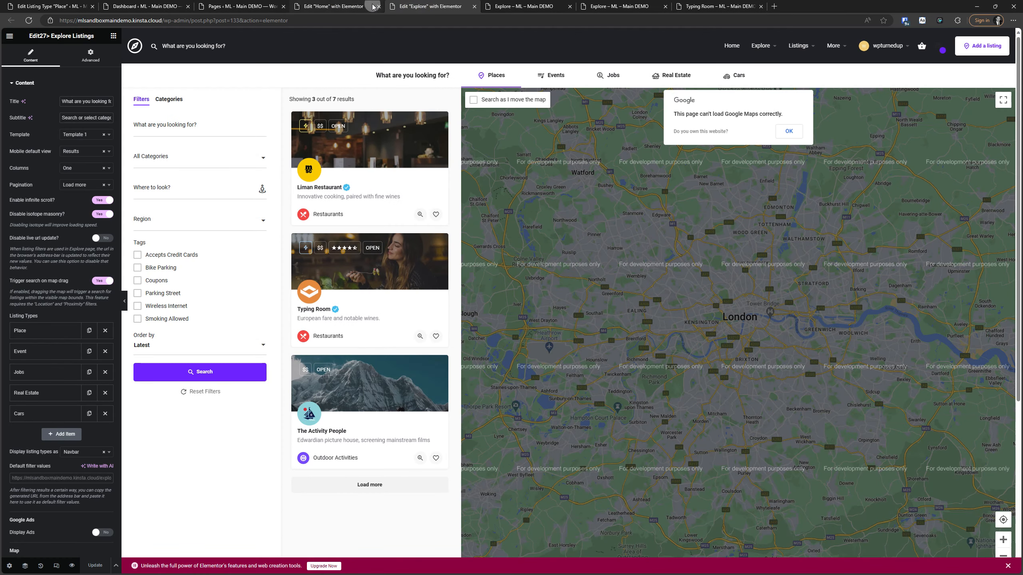
click(364, 6)
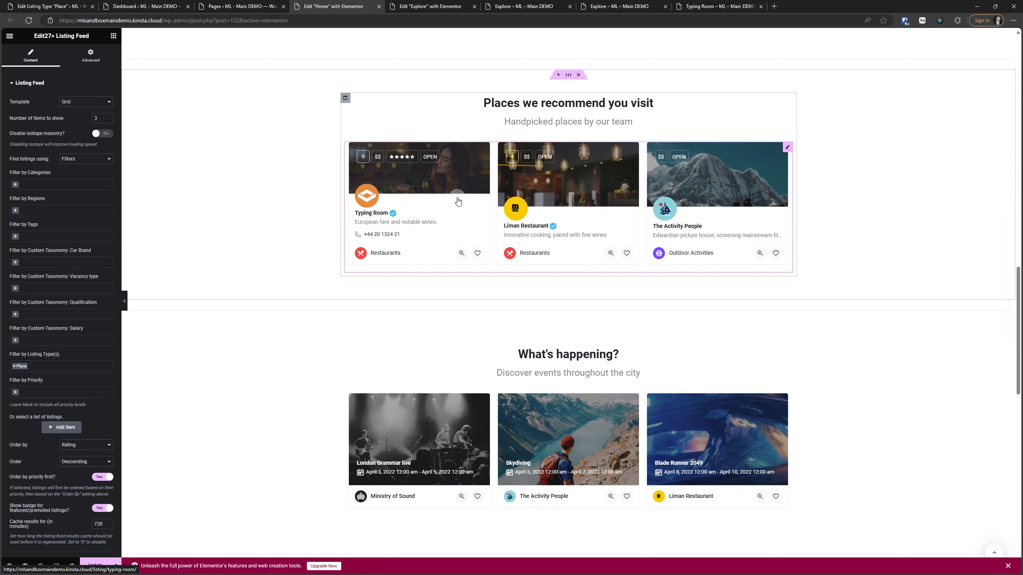
click(103, 133)
click(99, 135)
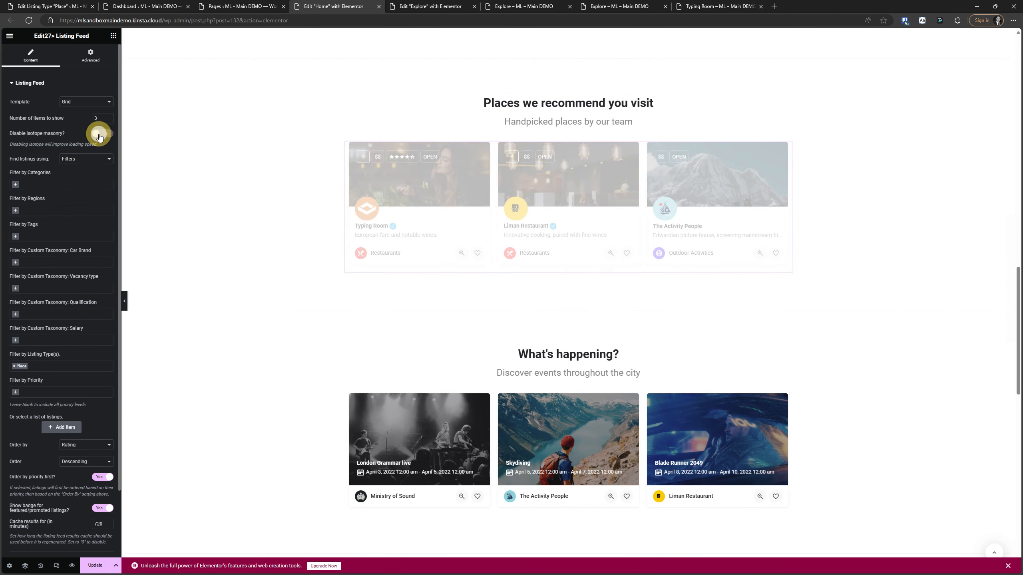
click(100, 136)
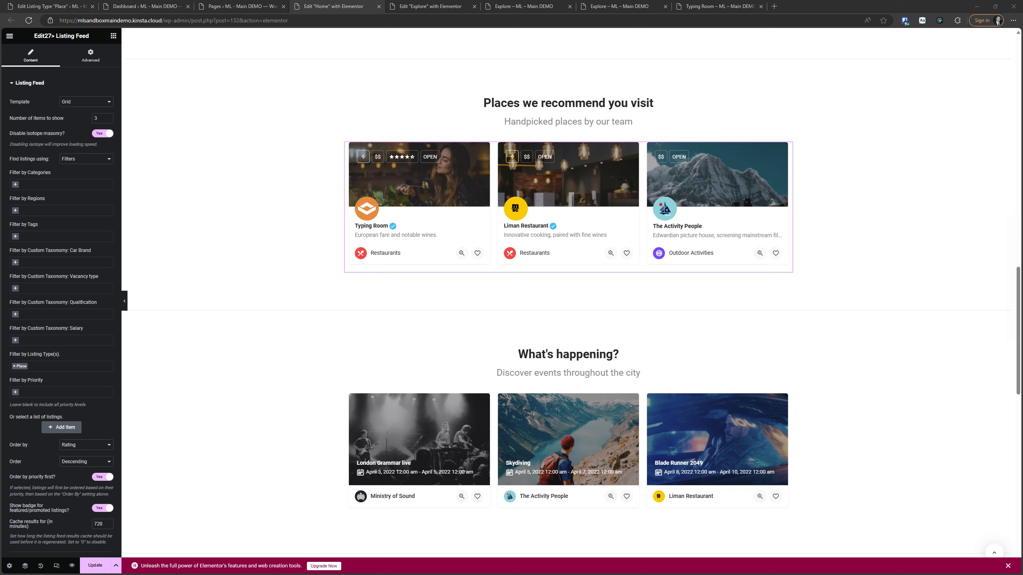
Return to the Place listing type editor and open the Social Networks field's settings in its fields.
click(242, 6)
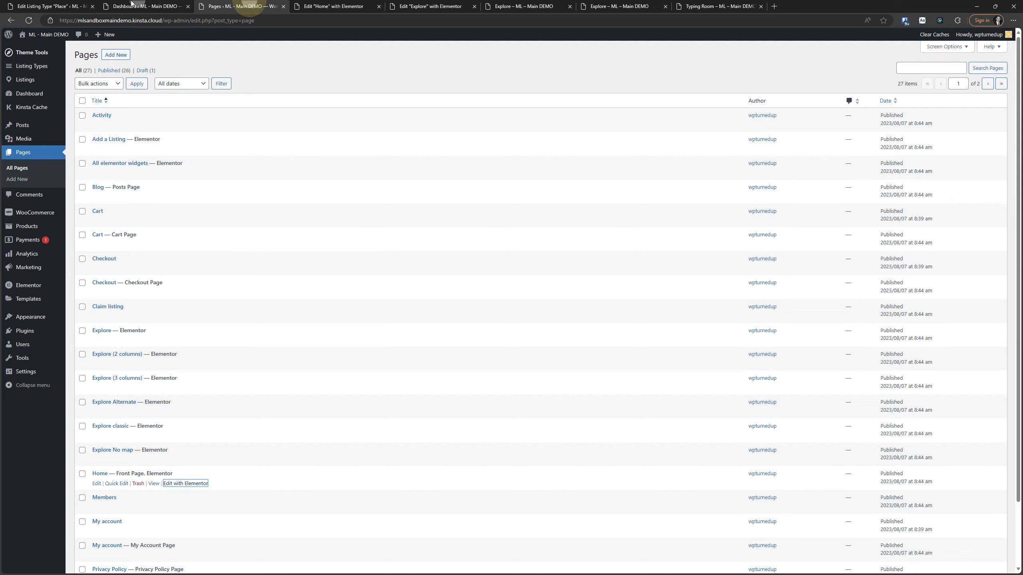
click(134, 4)
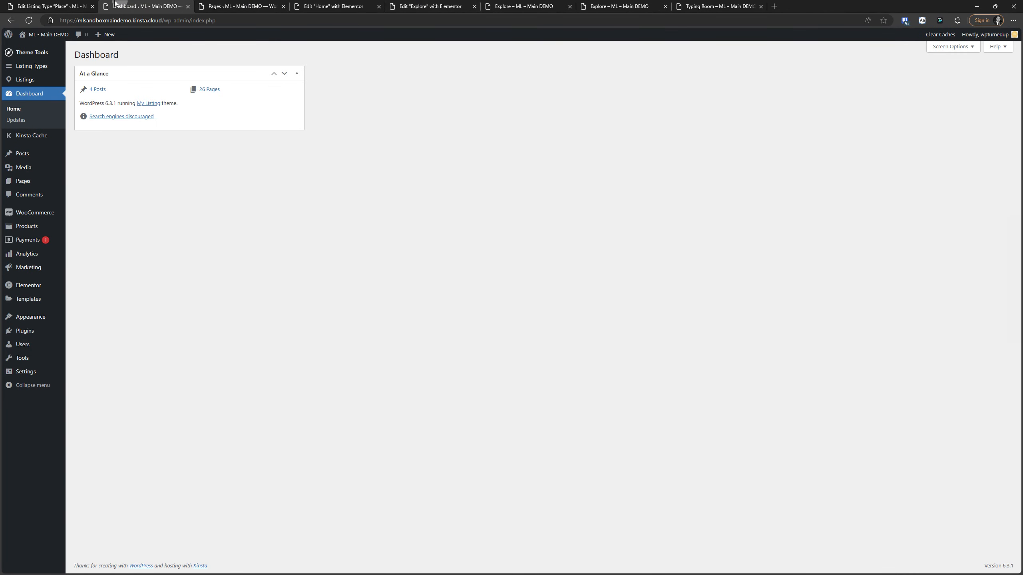
click(81, 8)
click(397, 91)
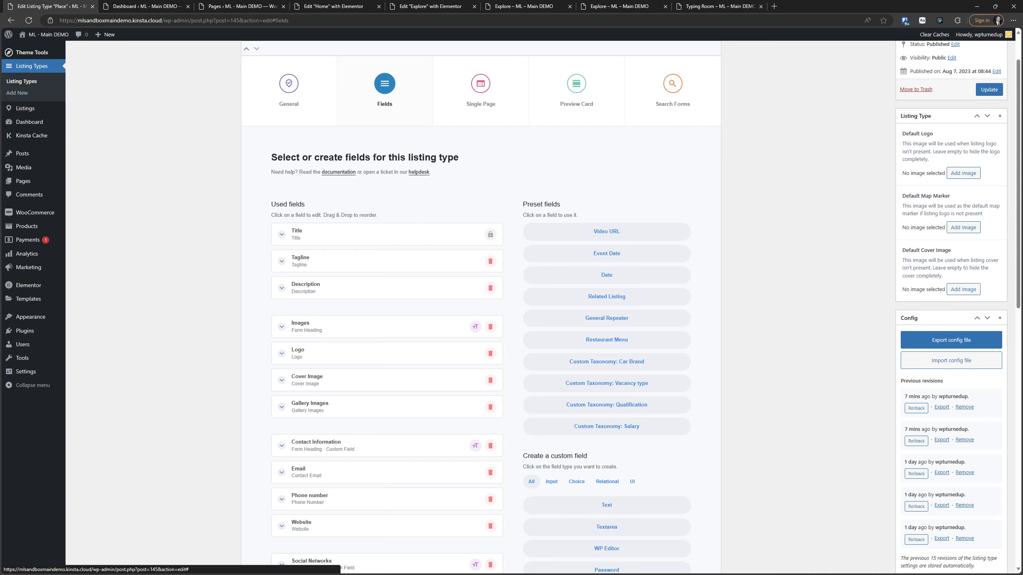
scroll(527, 298, down, 4)
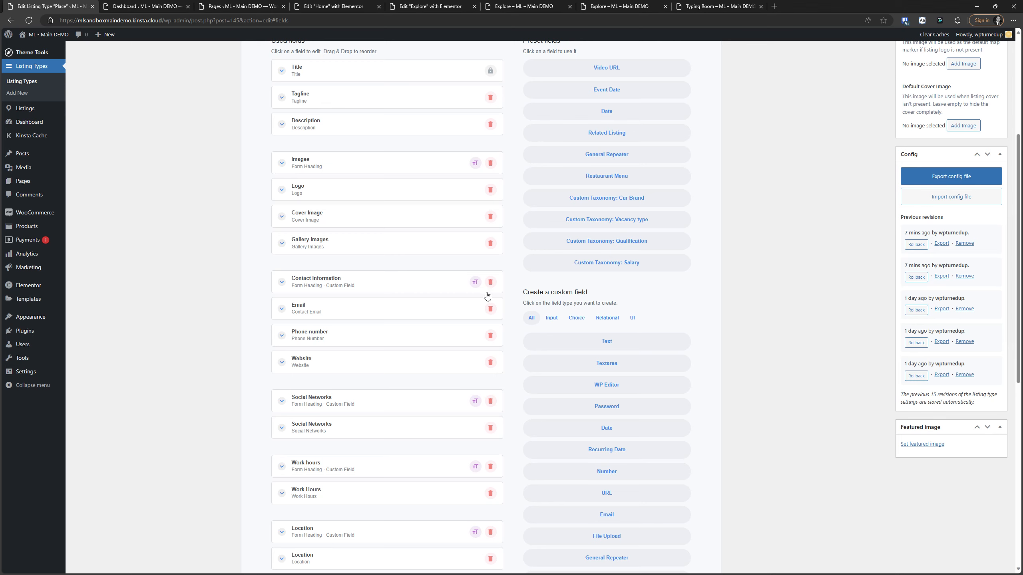
scroll(349, 393, down, 6)
click(350, 180)
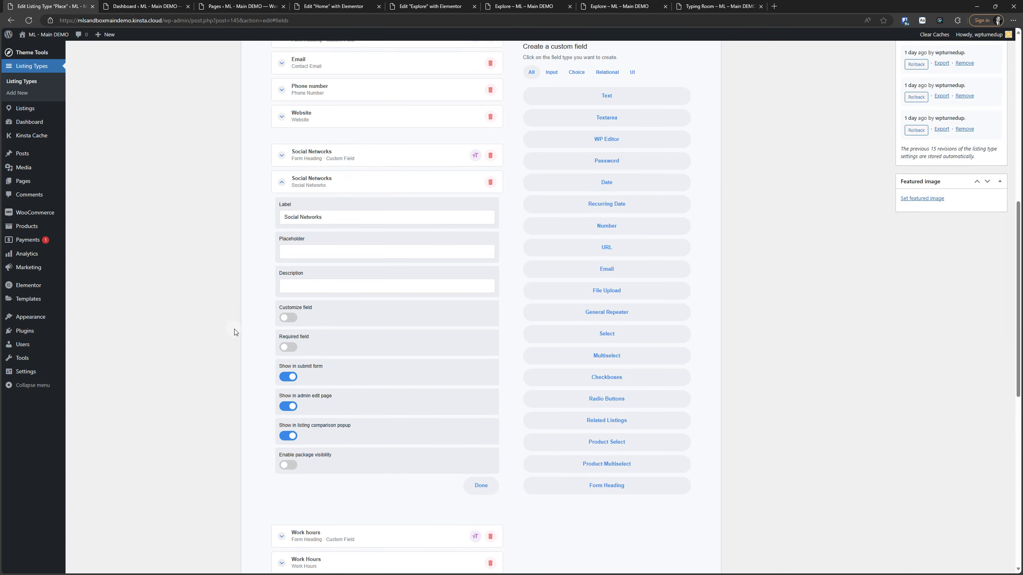
Enable Customize field for the Social Networks field and select Facebook among its networks.
scroll(248, 340, up, 2)
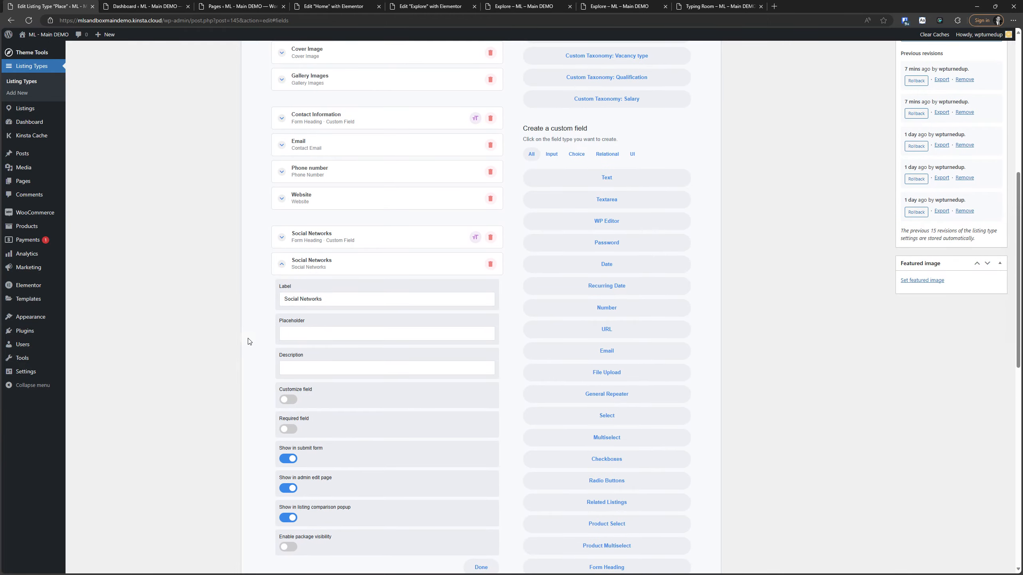
scroll(248, 341, down, 4)
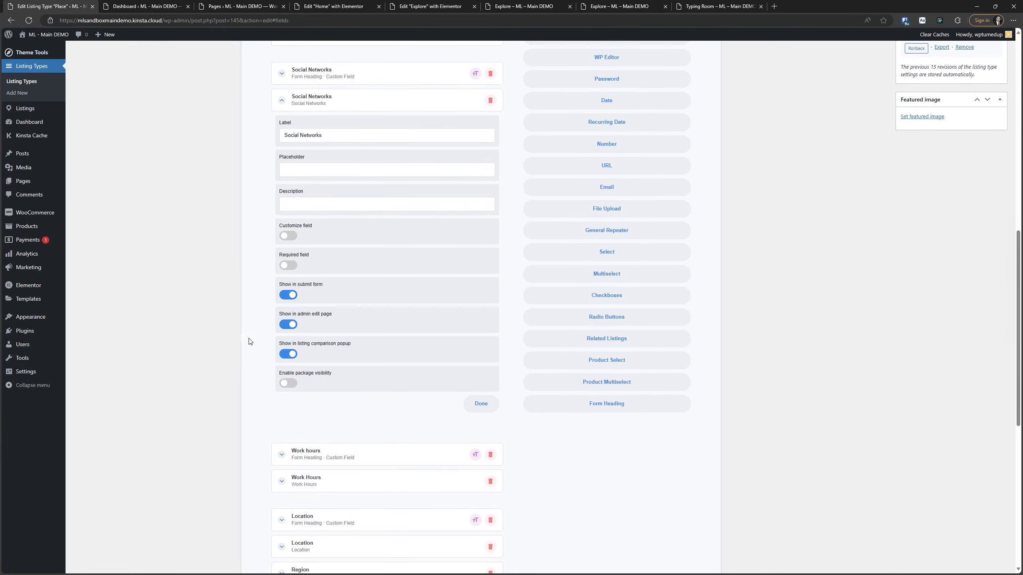
click(288, 237)
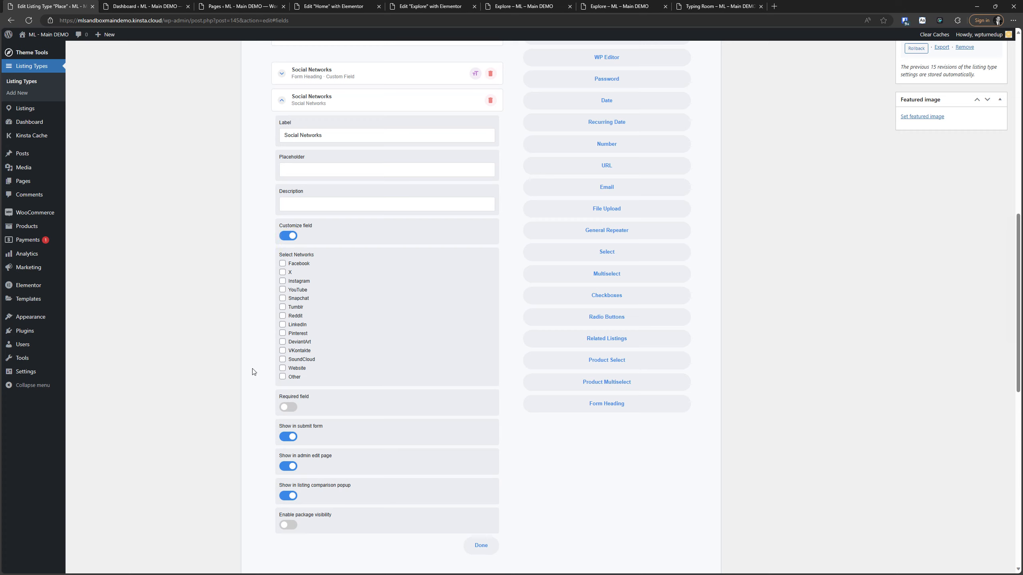
click(283, 266)
Open the single page quick actions of the Place listing type and expand the Share action's settings.
scroll(571, 257, up, 10)
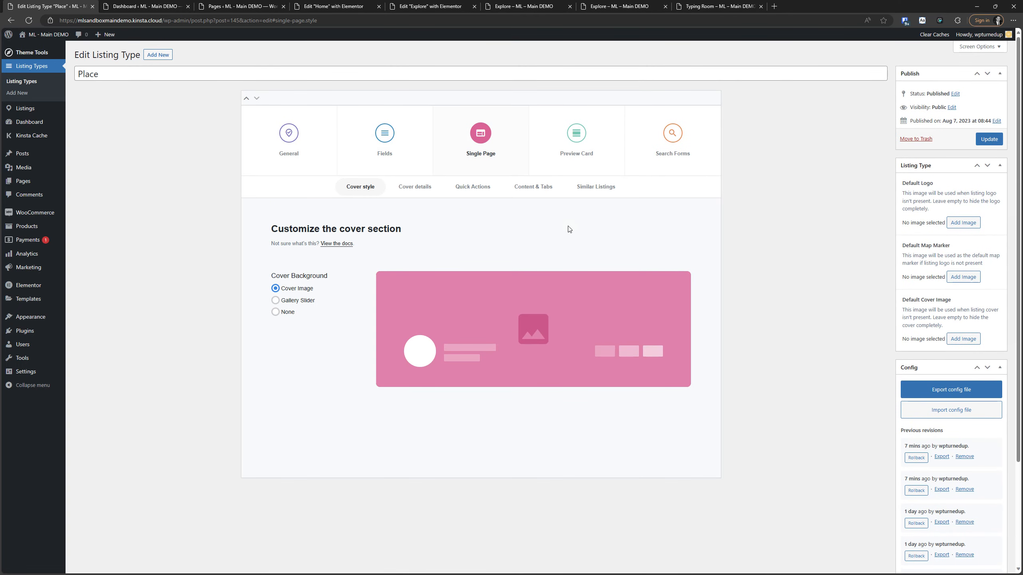
click(537, 192)
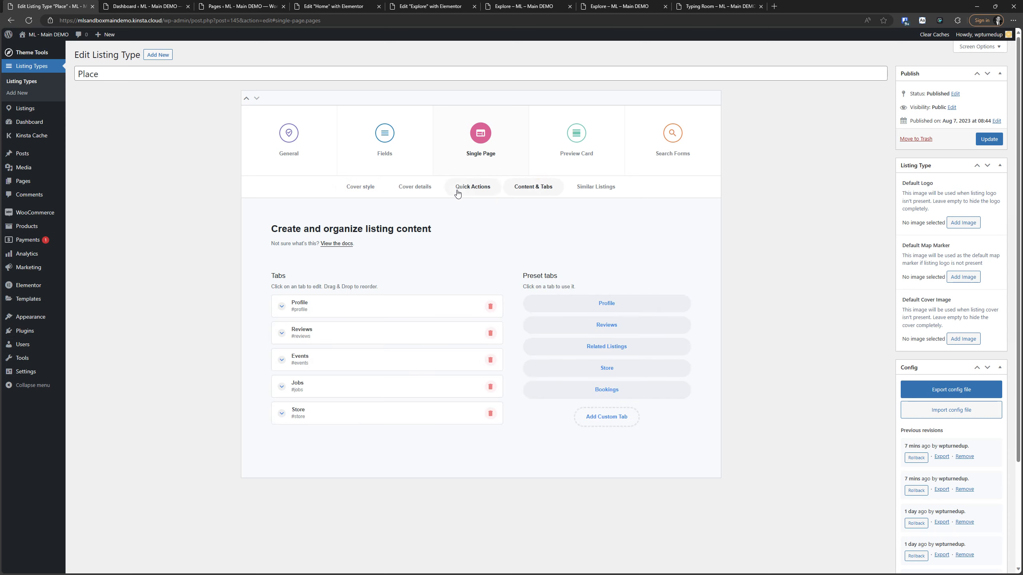
click(474, 190)
scroll(403, 282, down, 3)
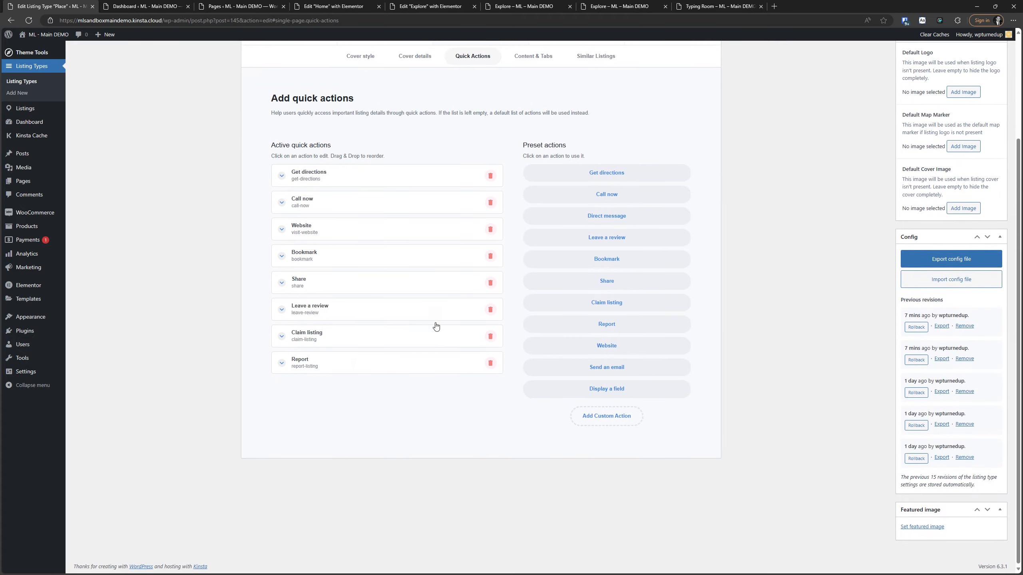
click(301, 290)
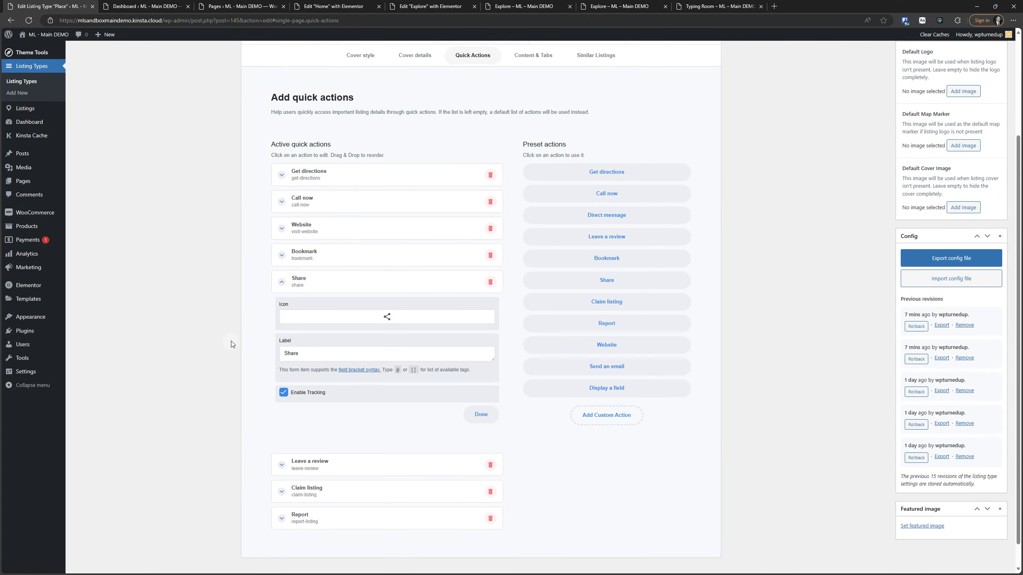
Delete the Share quick action from the Place listing type and update the listing type.
scroll(361, 279, up, 2)
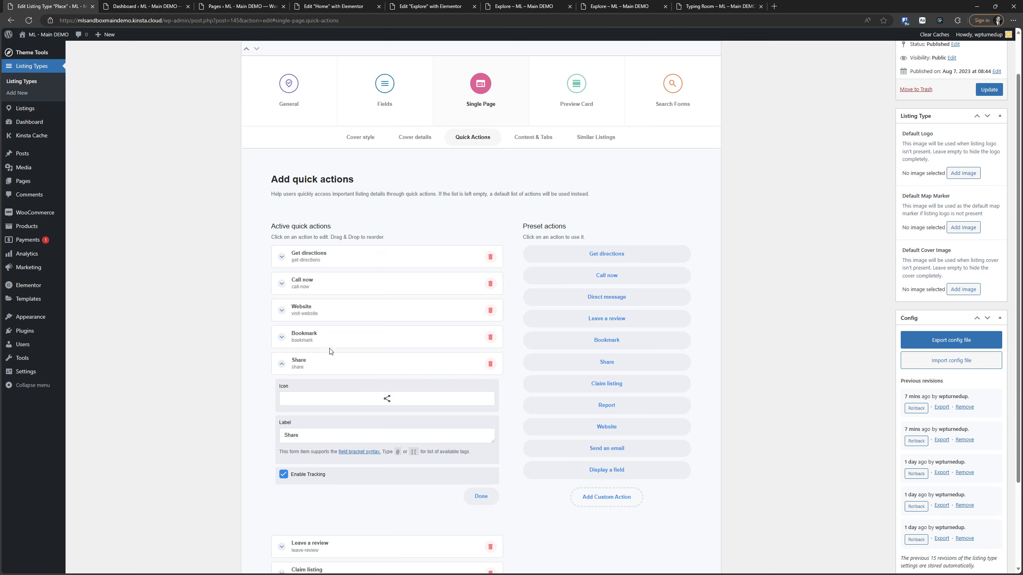
scroll(350, 255, down, 3)
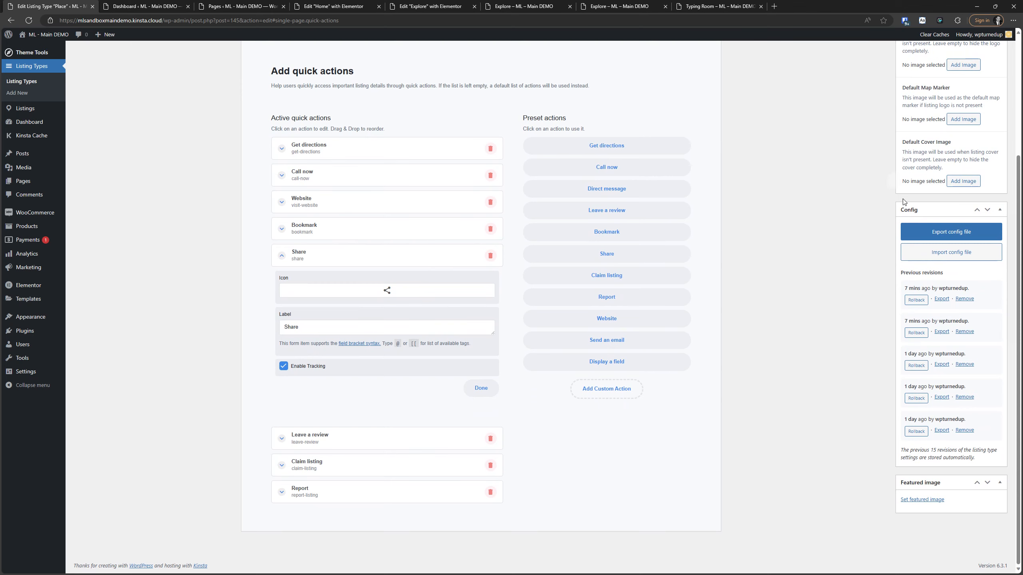
scroll(512, 223, up, 4)
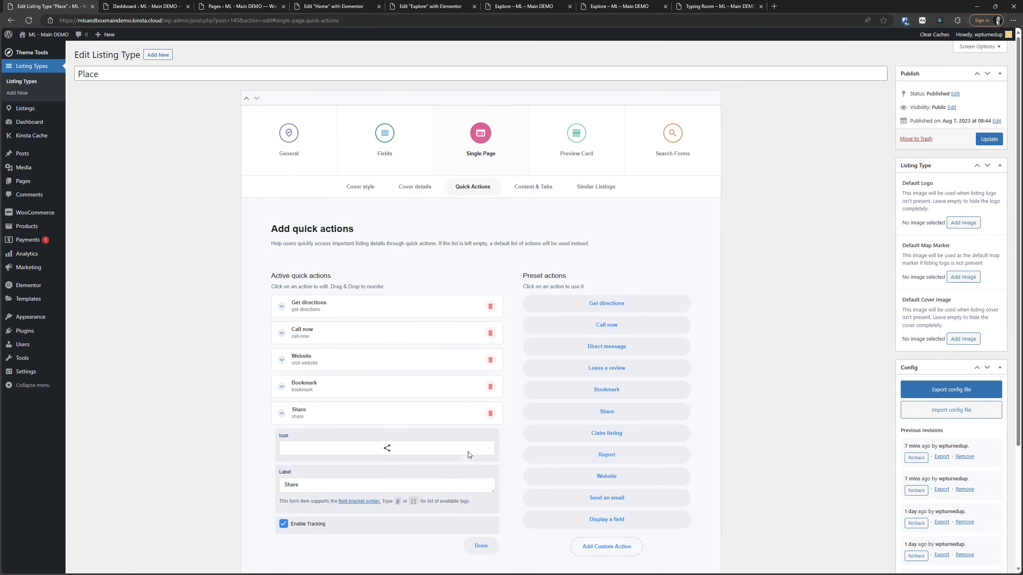
click(489, 415)
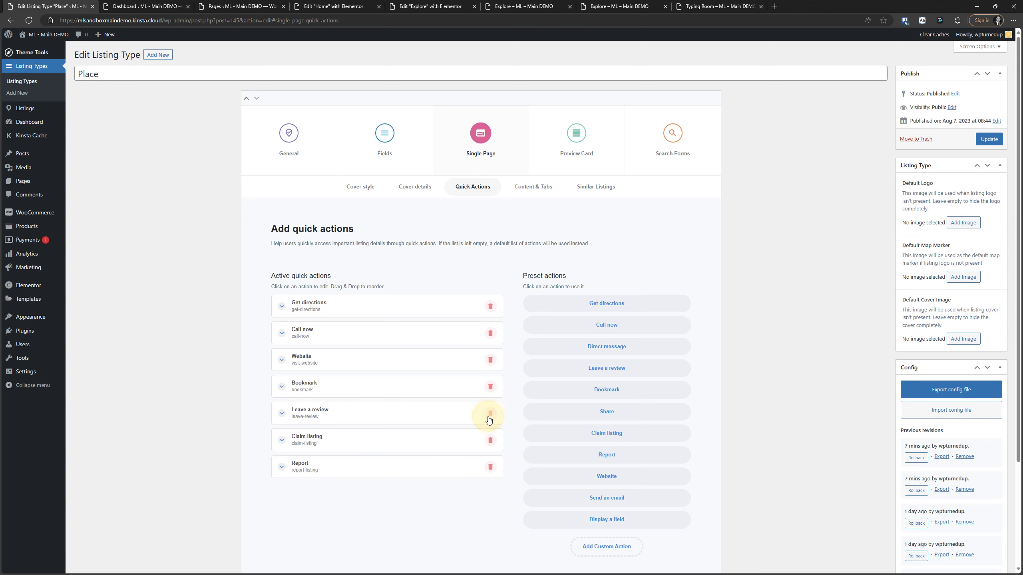
click(977, 141)
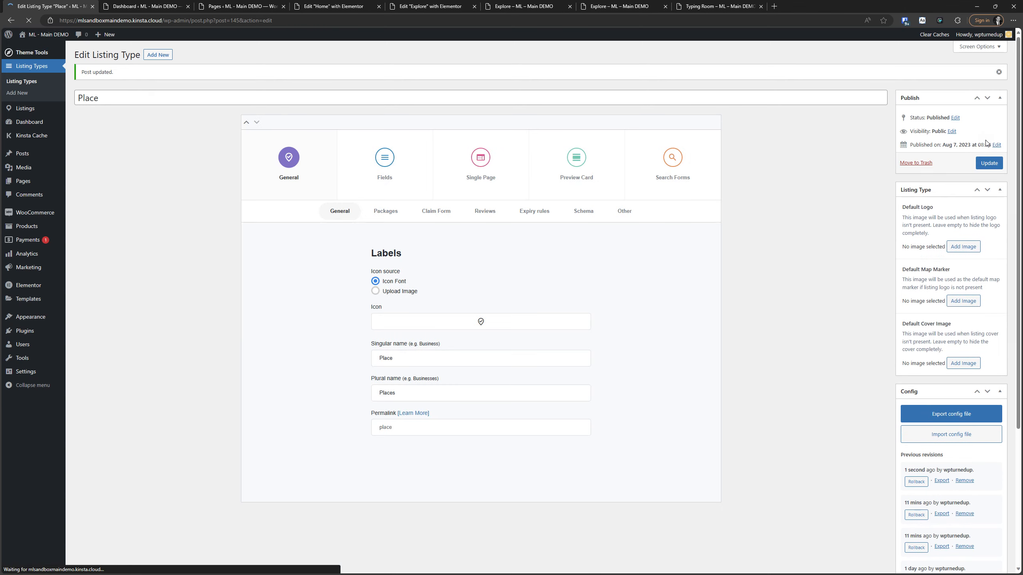
Add the preset Share quick action back and place it between Bookmark and Leave a review.
click(479, 156)
click(477, 206)
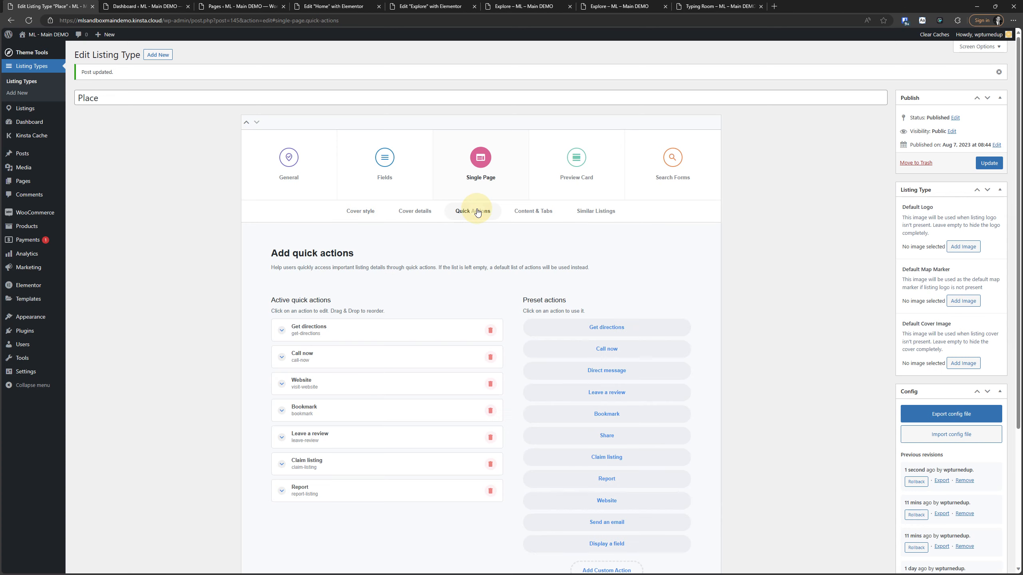
scroll(479, 218, down, 4)
click(618, 278)
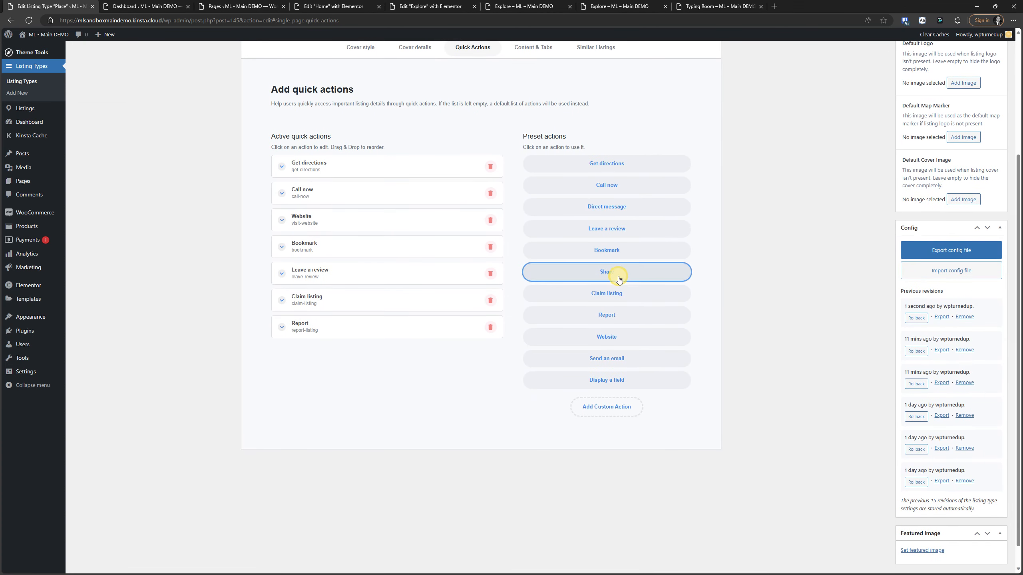
click(415, 350)
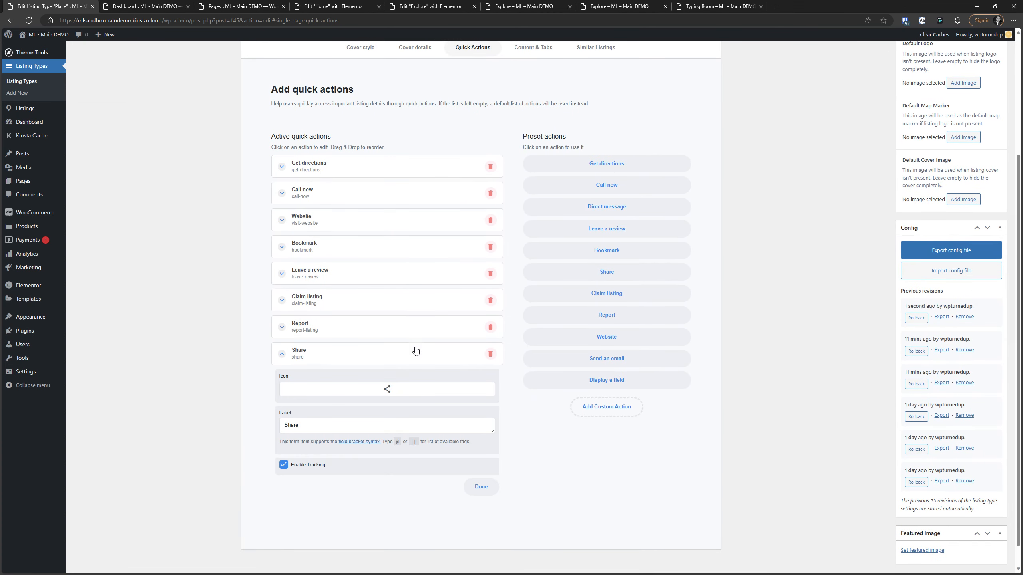
click(418, 357)
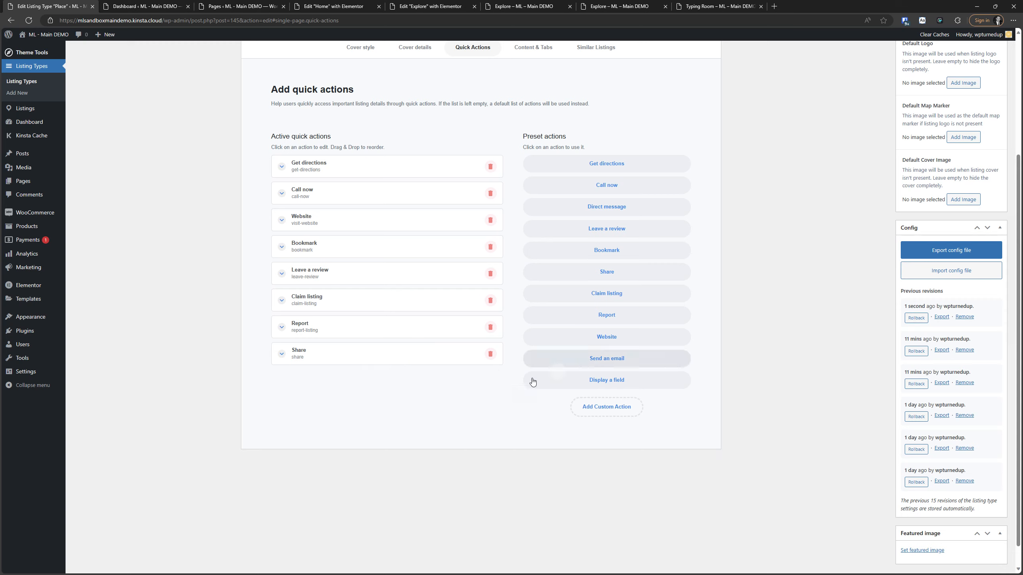
drag(404, 358, 396, 278)
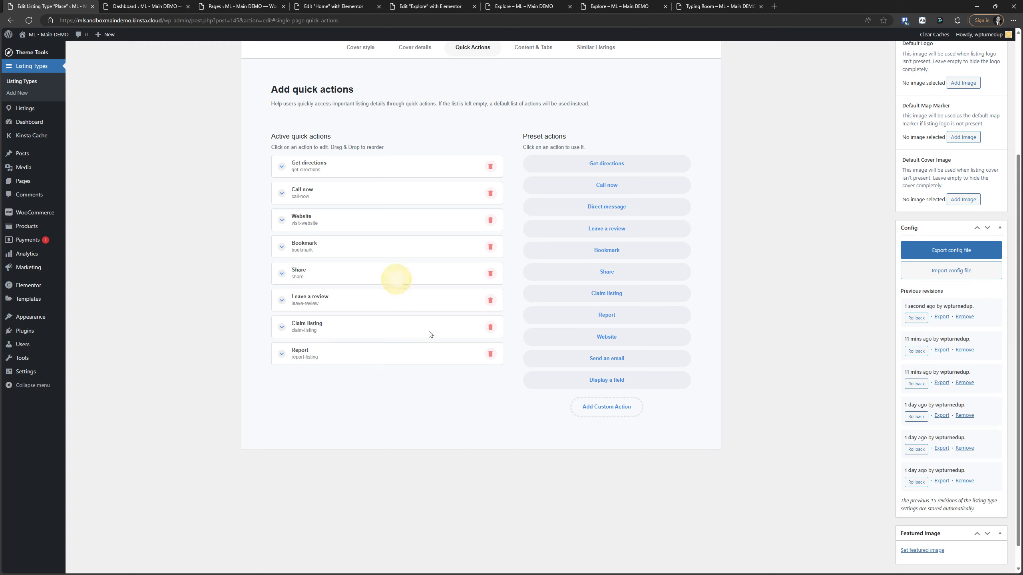
Try adding a custom quick action, look over its settings, and delete it.
click(580, 408)
click(327, 383)
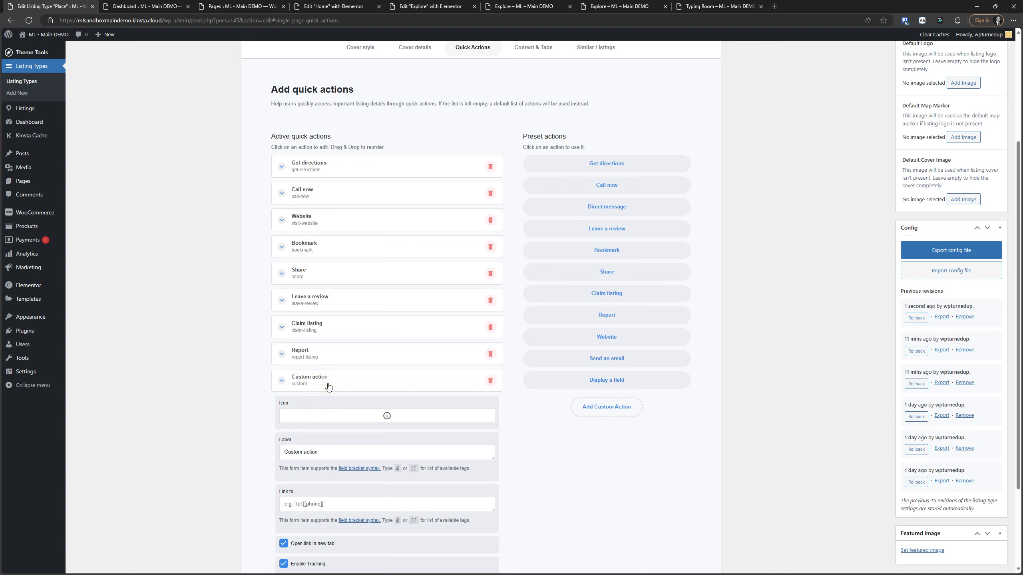
scroll(365, 339, down, 3)
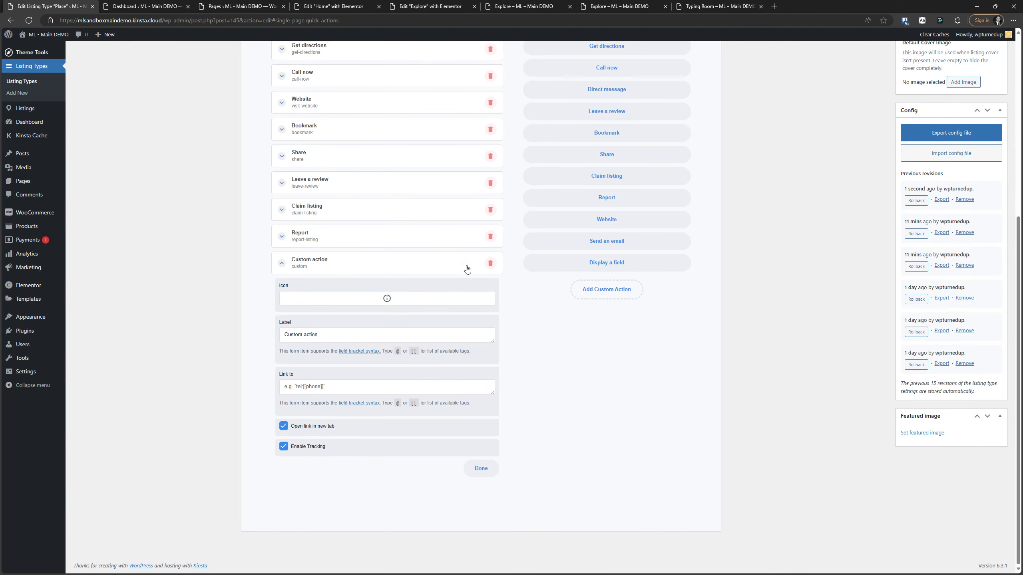
click(490, 264)
Review the full list of used and available fields of the Place listing type.
scroll(500, 199, up, 5)
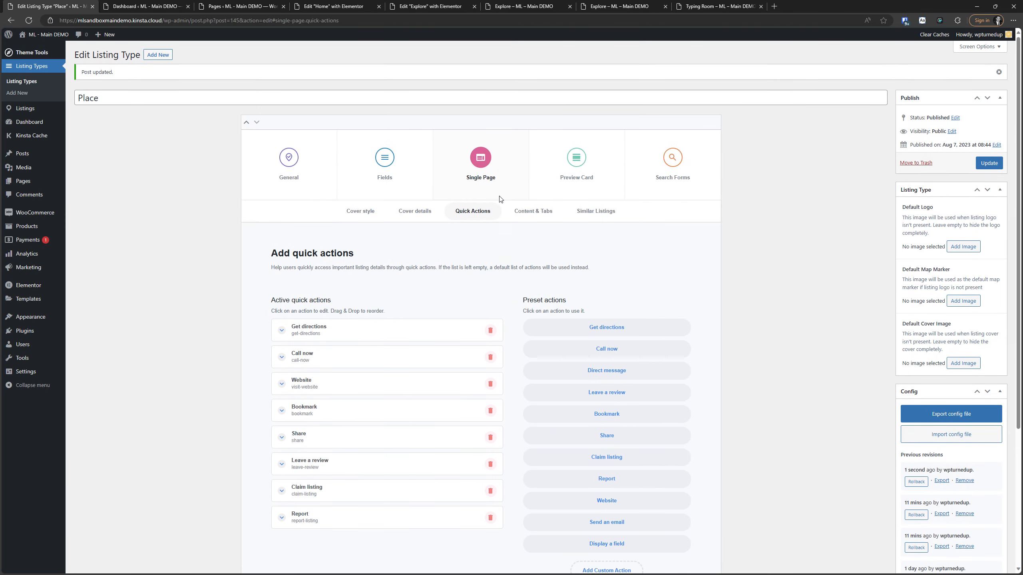
click(386, 157)
scroll(380, 304, down, 10)
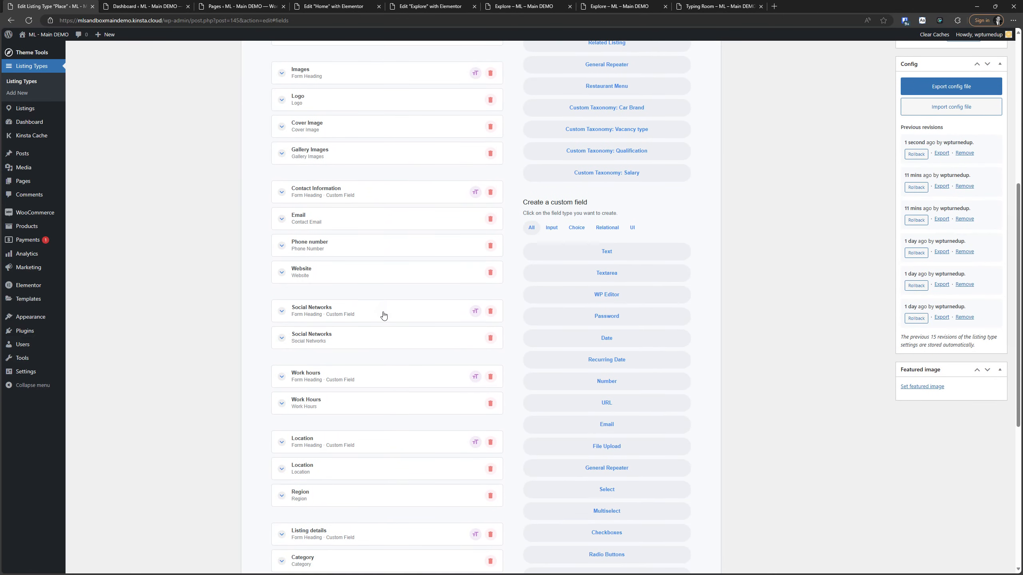
scroll(387, 311, down, 2)
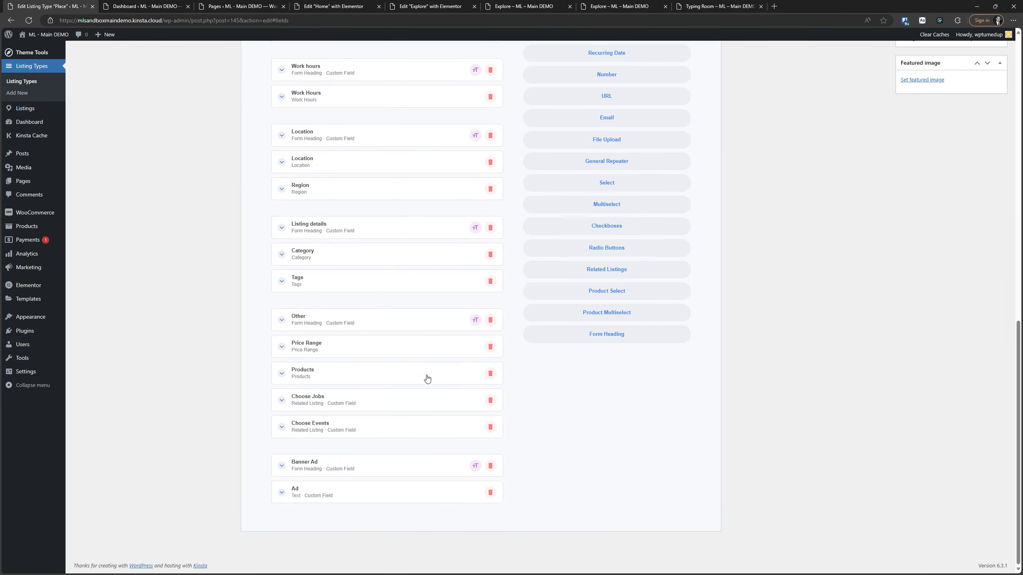
scroll(426, 378, up, 8)
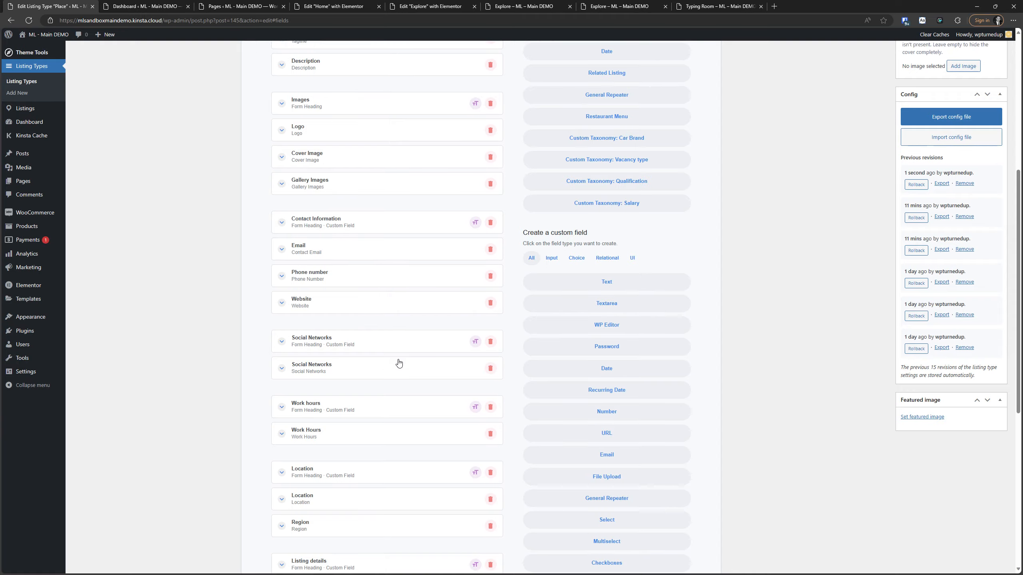
scroll(398, 346, up, 6)
scroll(397, 322, down, 14)
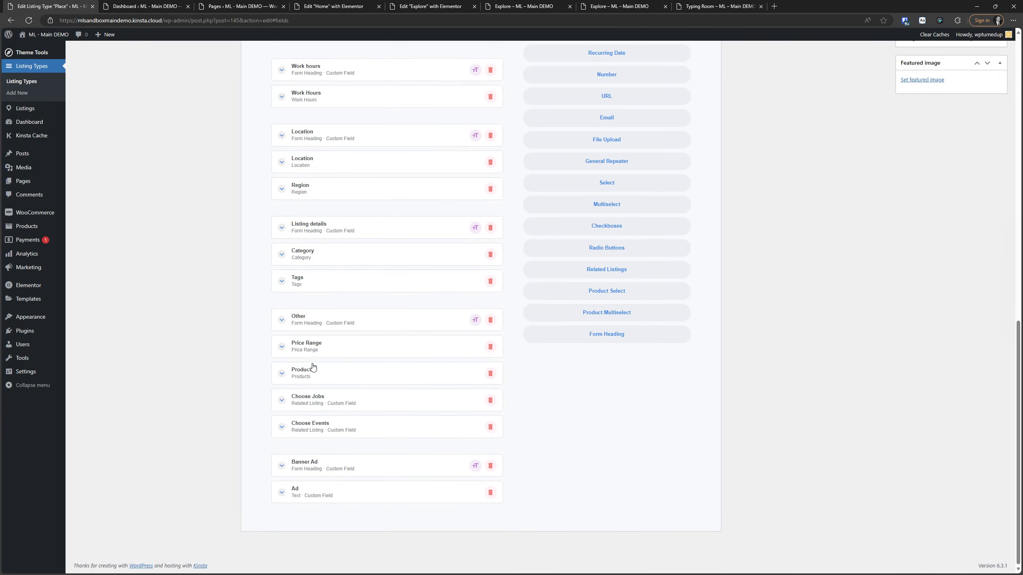
scroll(434, 334, up, 14)
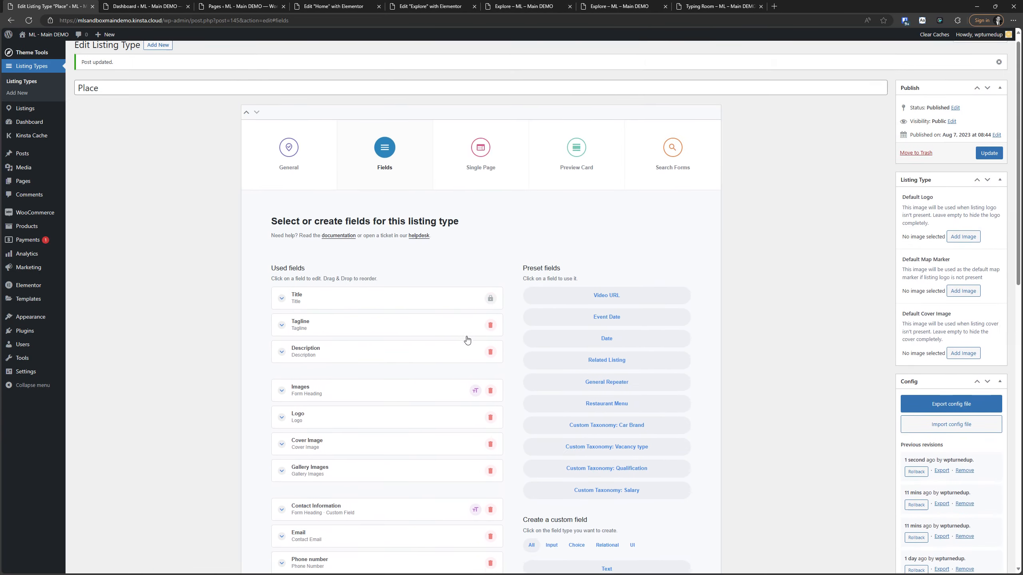
View the Share options on the Typing Room listing, then duplicate its tab to check the updated quick actions.
click(707, 5)
scroll(512, 263, up, 8)
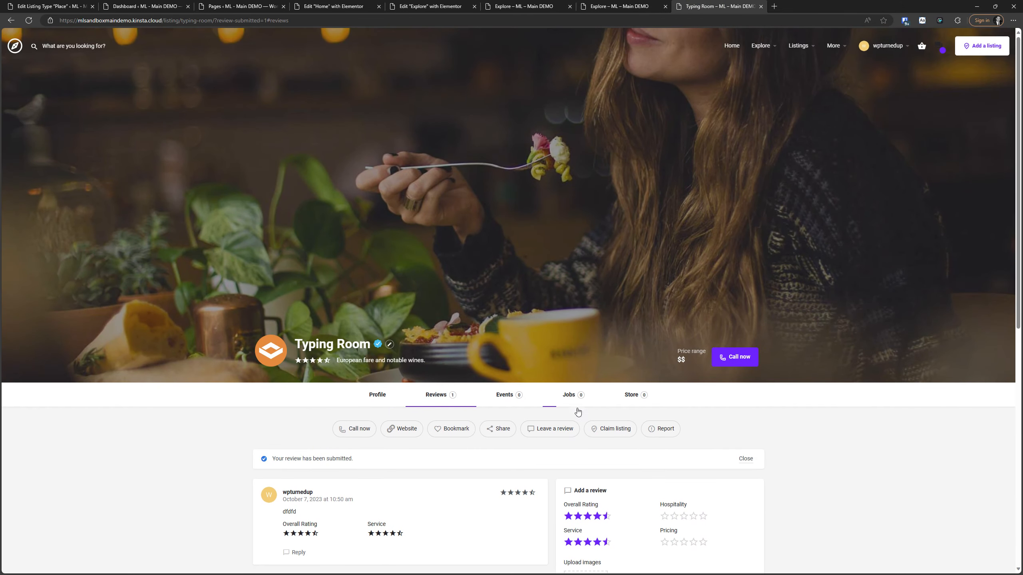
click(493, 424)
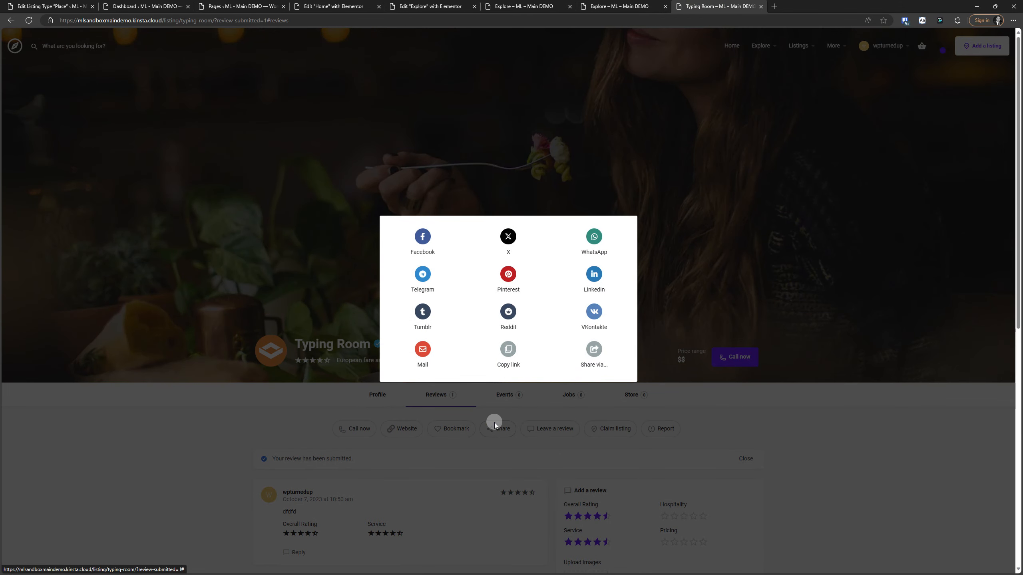
right_click(700, 6)
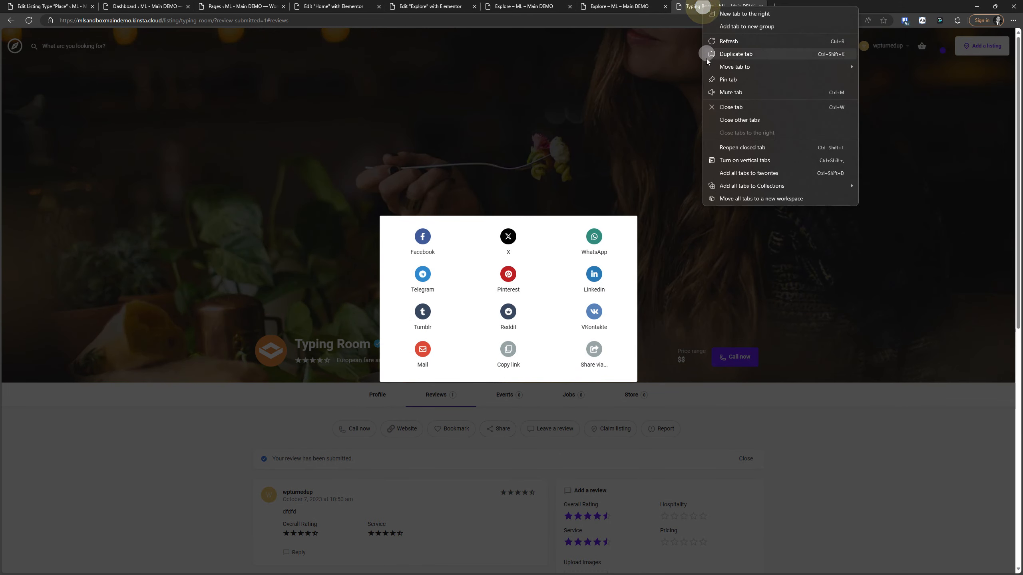
click(726, 58)
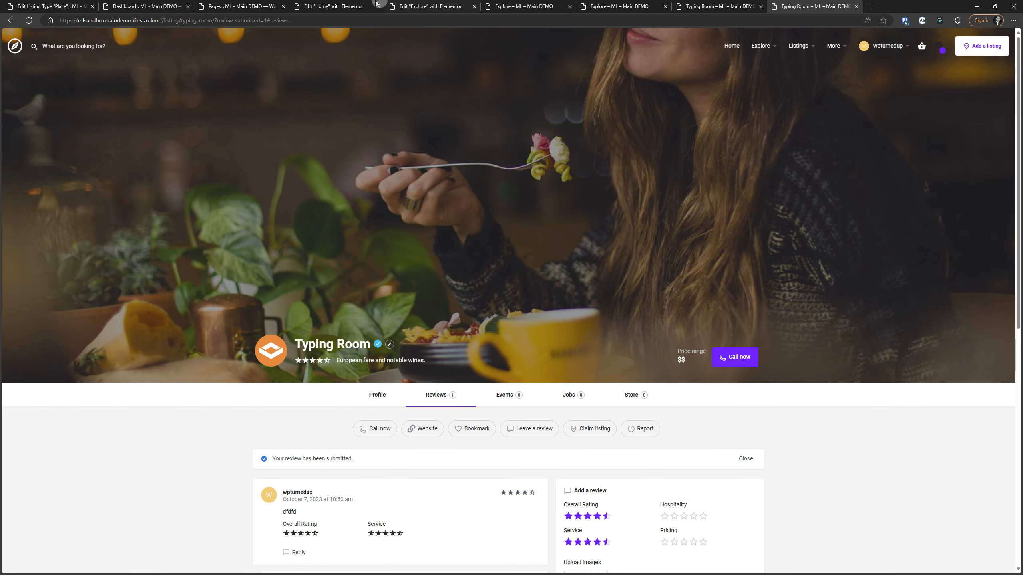
Select the Website network in the Social Networks field of the Place listing type and update the listing type.
click(239, 6)
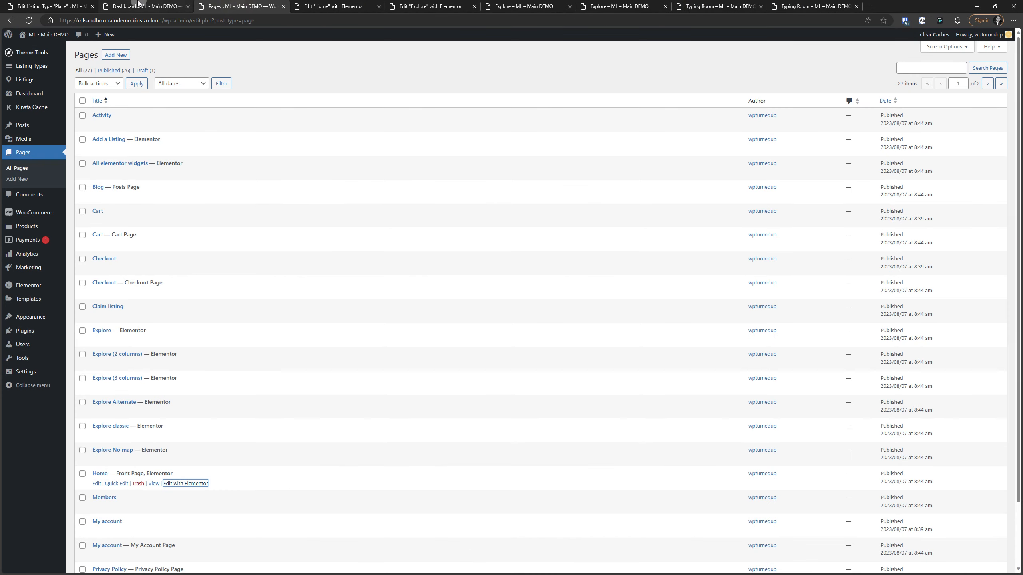
click(50, 6)
scroll(326, 340, down, 15)
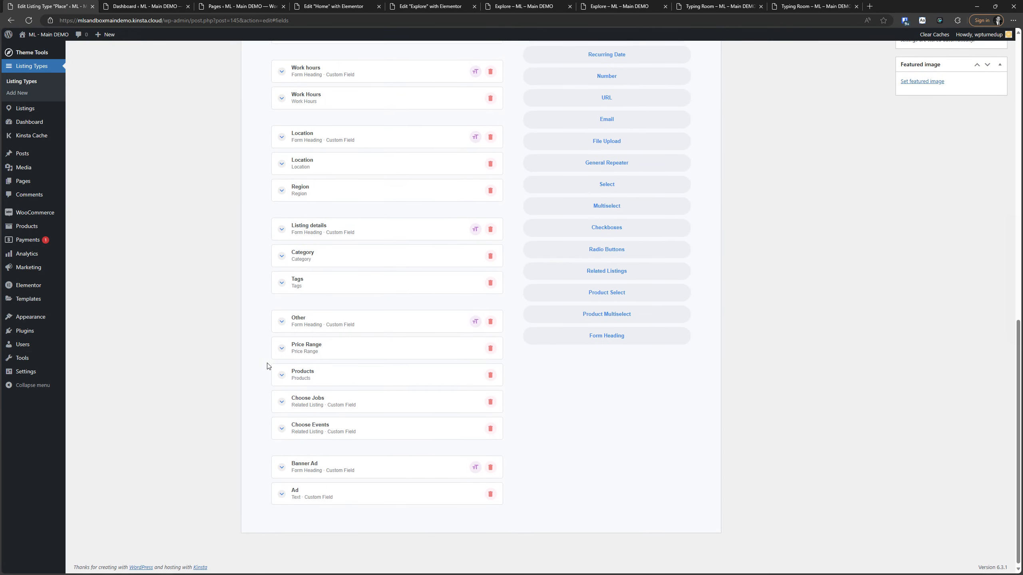
scroll(266, 366, up, 10)
scroll(267, 366, down, 2)
click(299, 366)
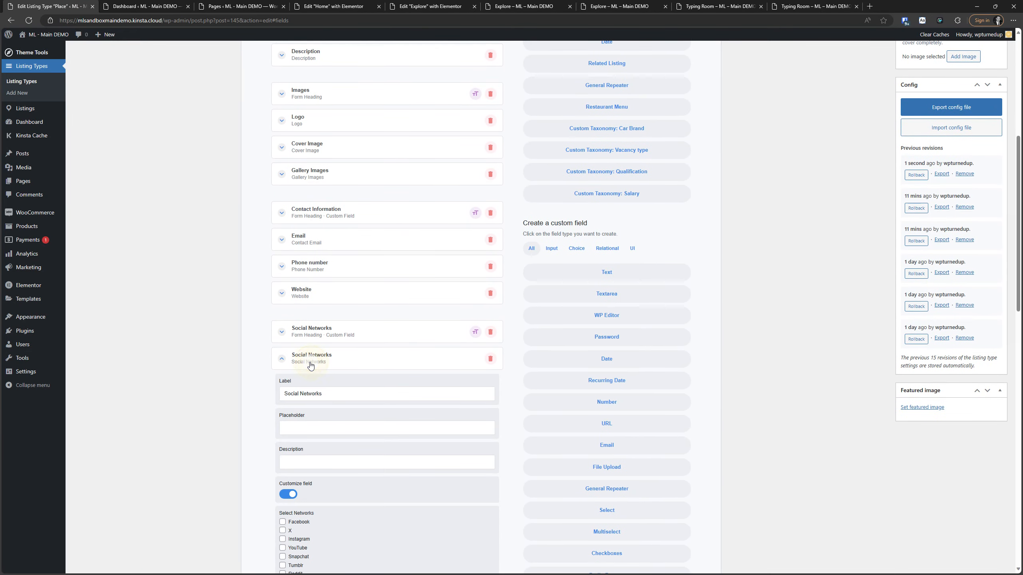
scroll(309, 360, down, 8)
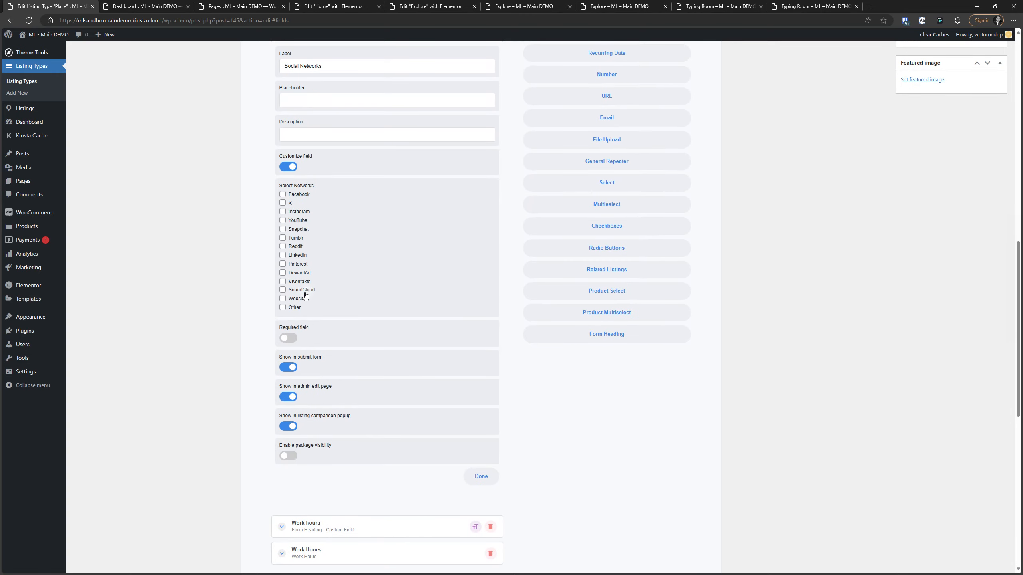
click(283, 298)
click(978, 163)
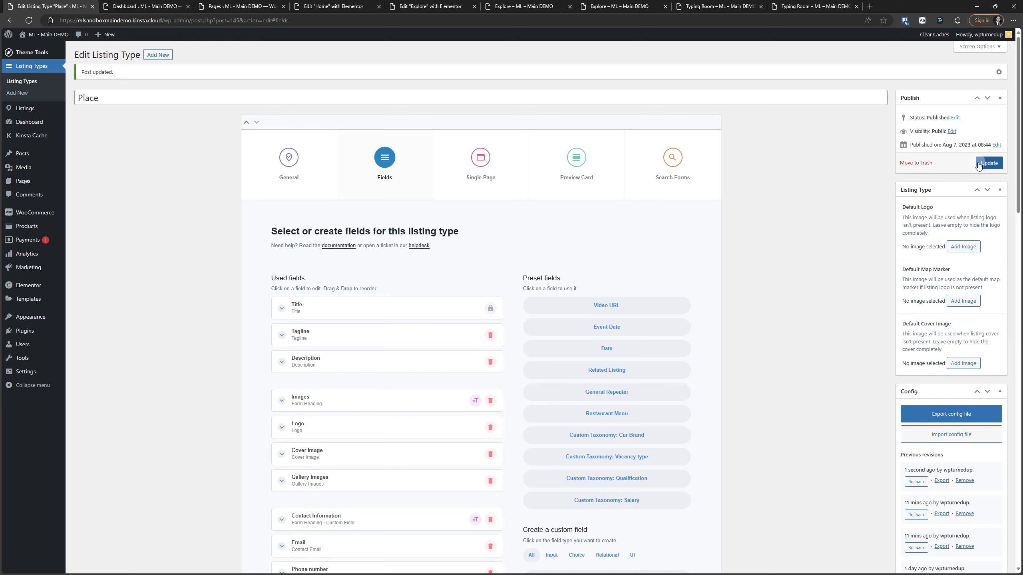
click(978, 163)
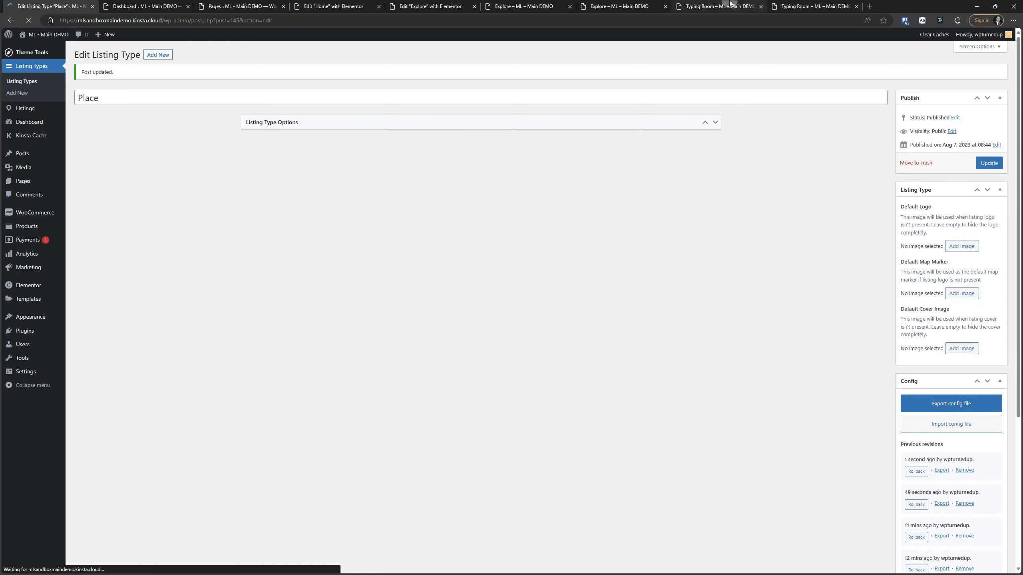
Reload the duplicated Typing Room listing page and view its Share options.
click(721, 6)
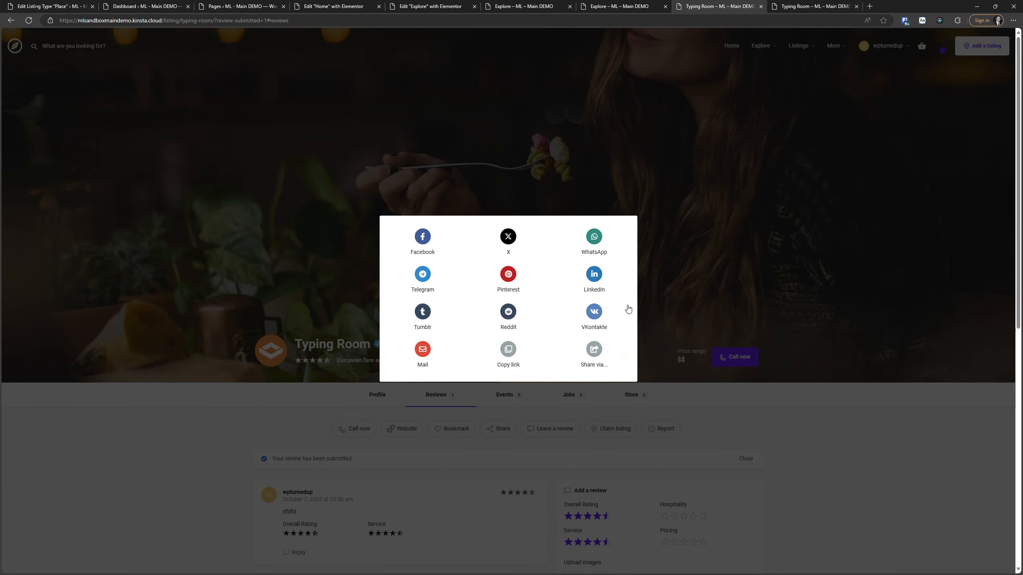
click(799, 6)
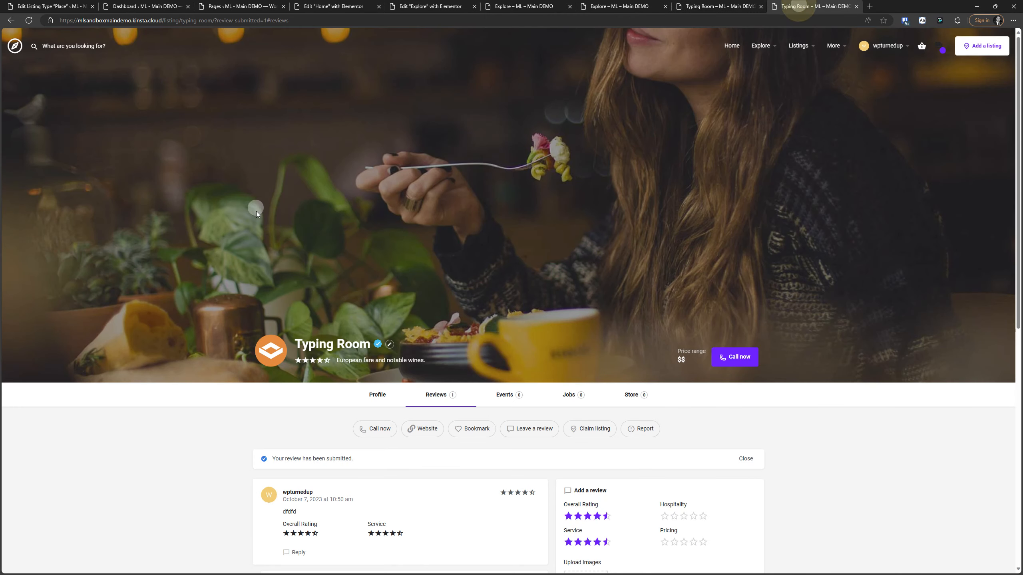
click(27, 20)
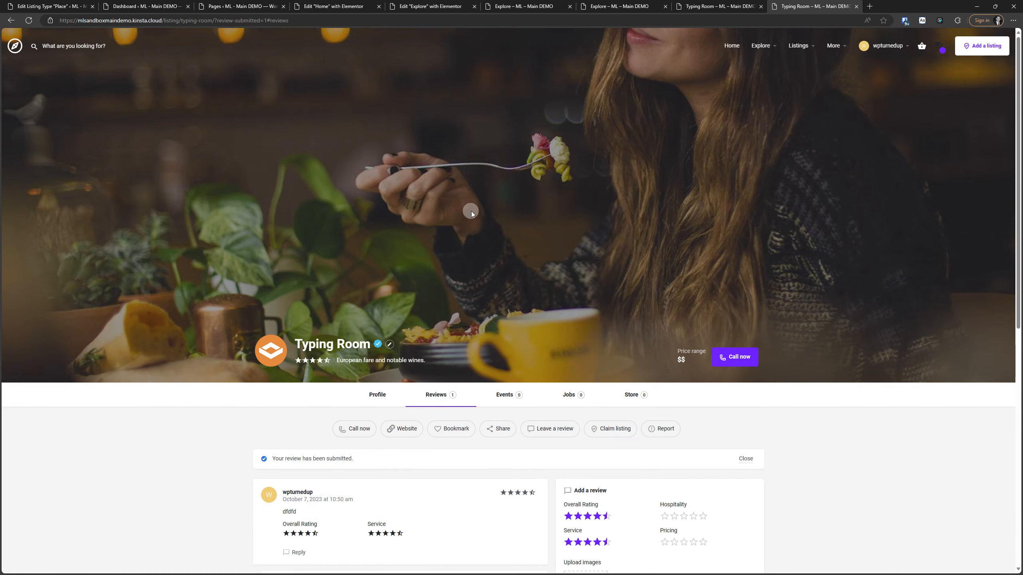
click(496, 428)
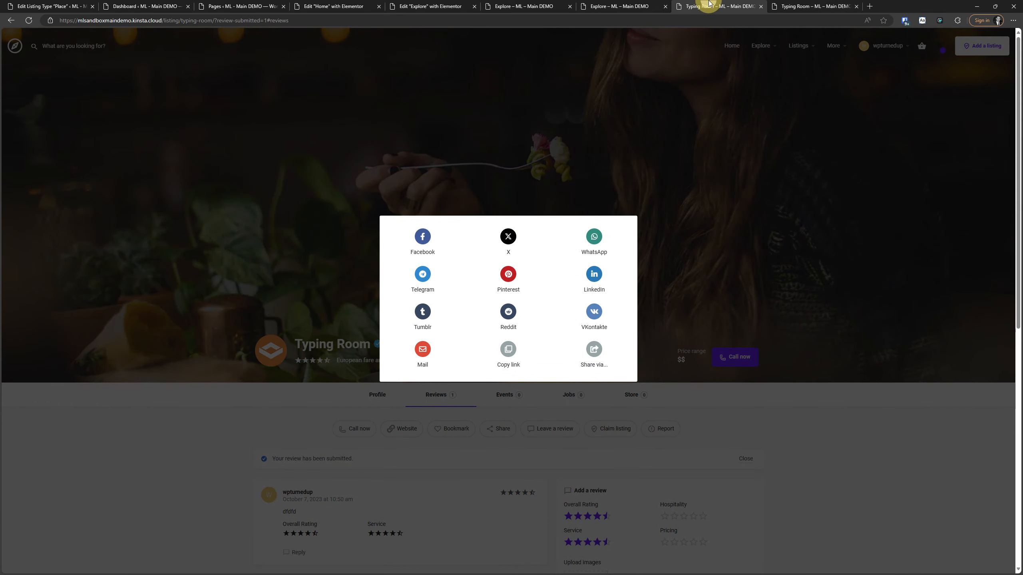
Look through the Place listing type's fields and its general and other settings for share options, then reload the editor.
click(85, 3)
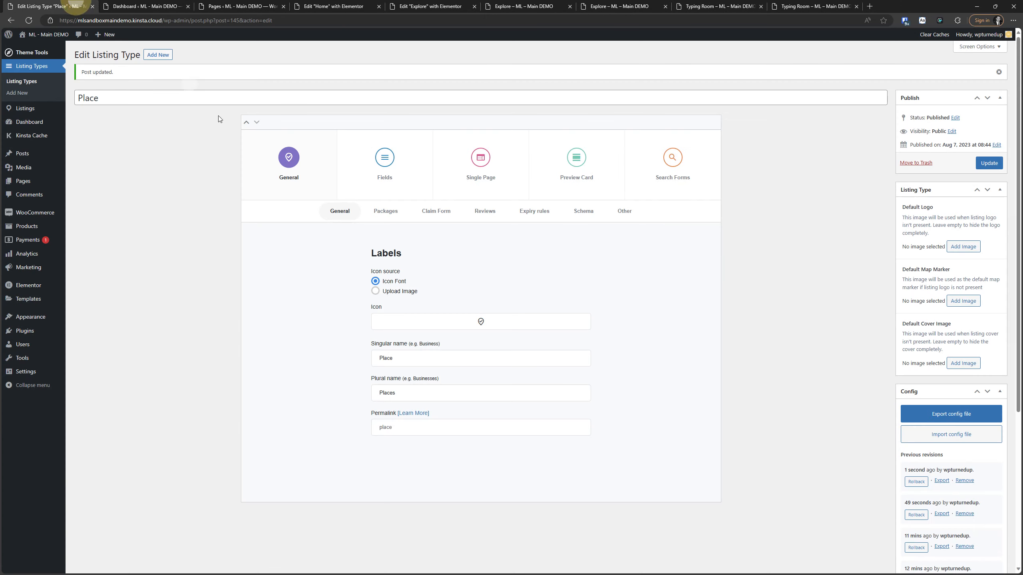
click(398, 184)
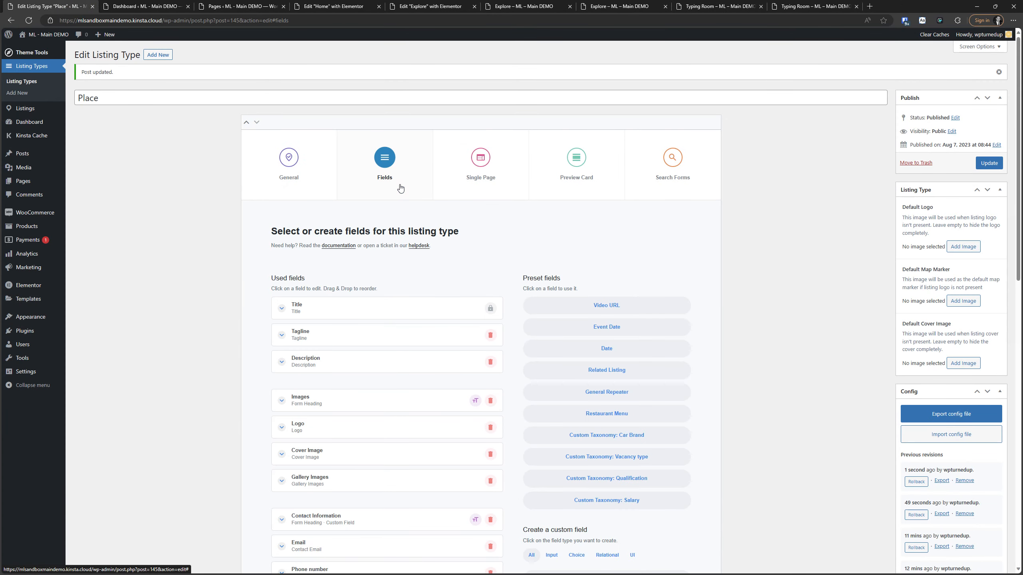
scroll(400, 188, down, 10)
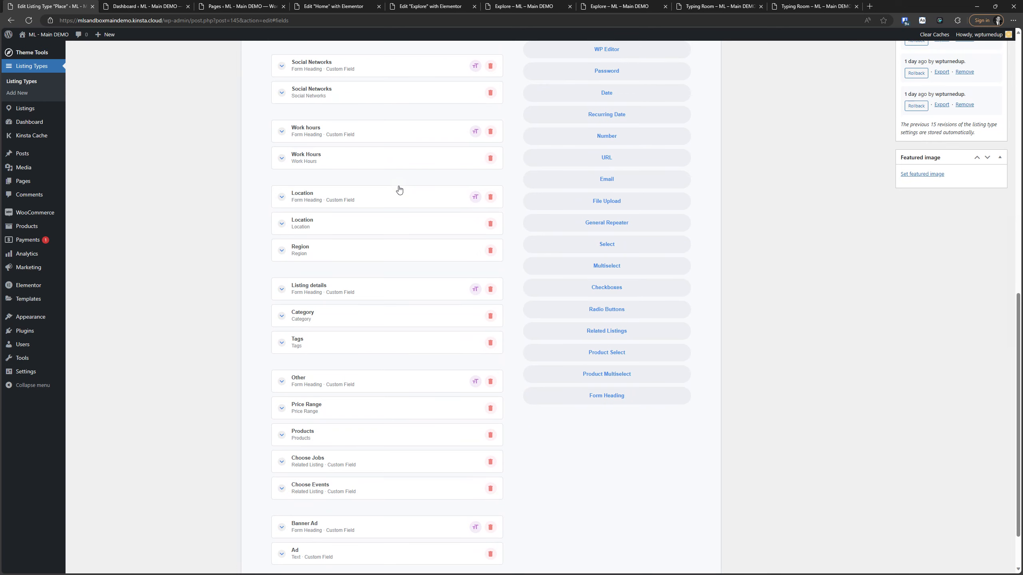
scroll(399, 189, up, 10)
click(297, 161)
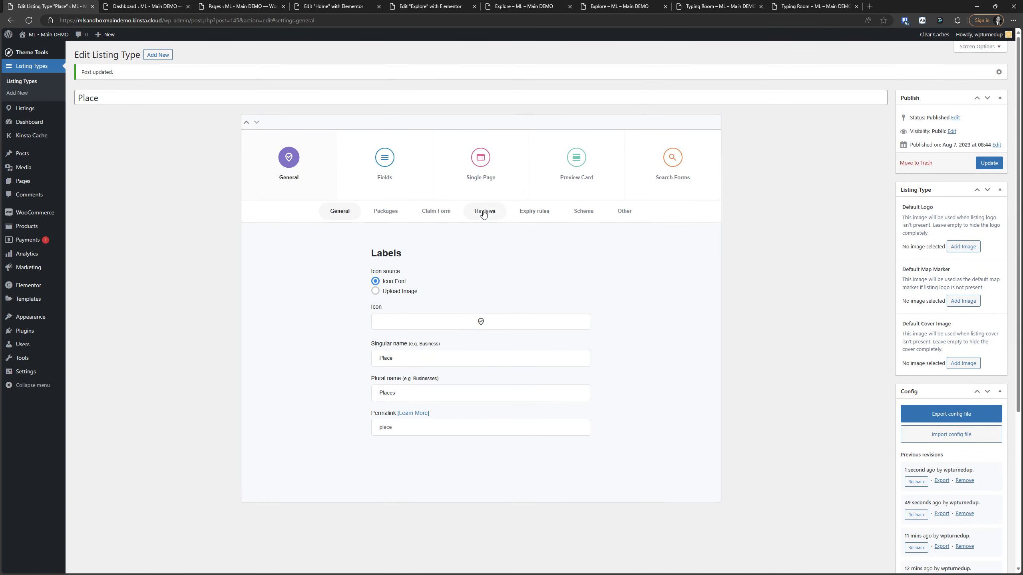
click(634, 209)
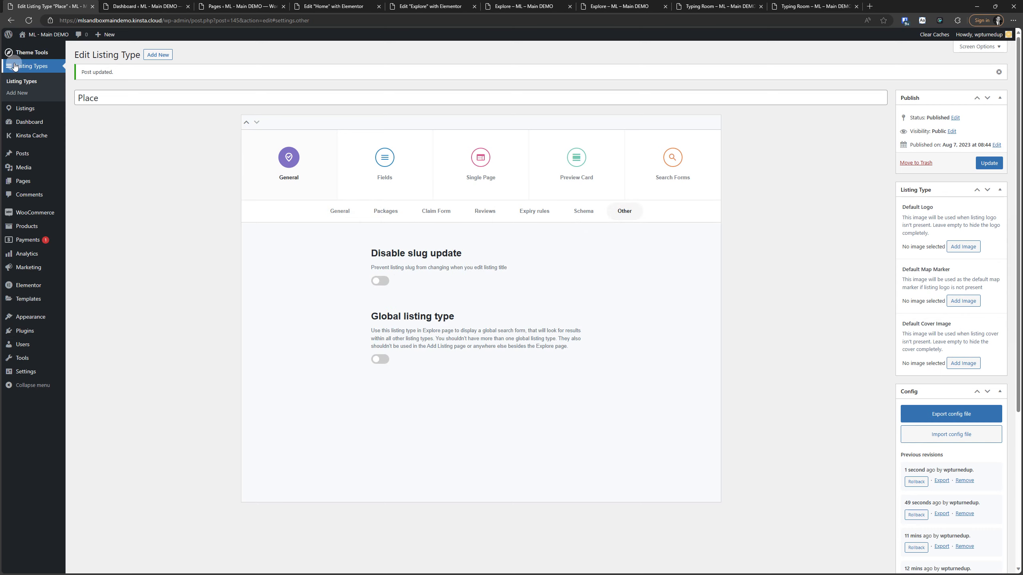
click(29, 20)
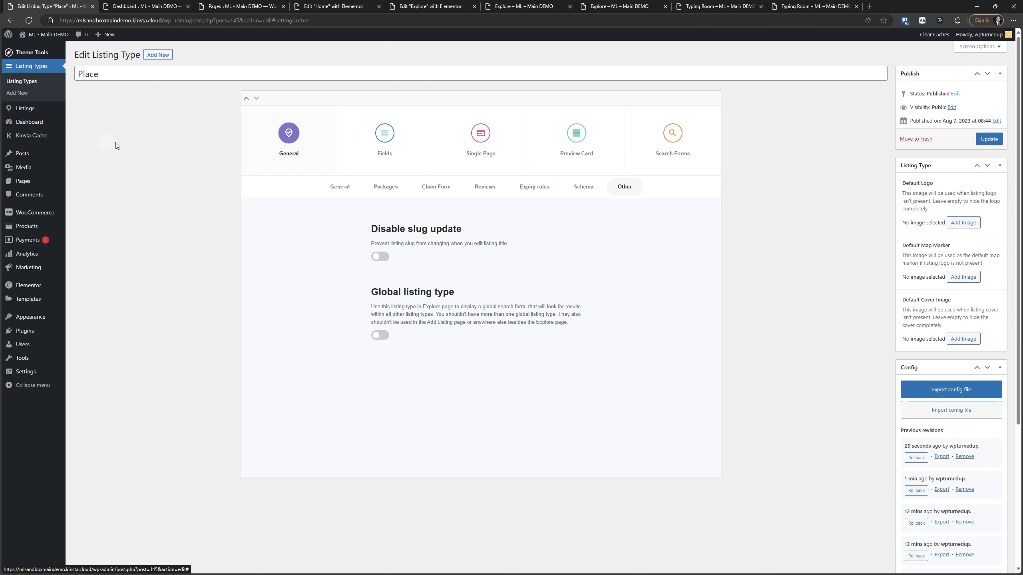
Open the Listings settings in a separate tab and search the page for "share".
mouse_move(31, 114)
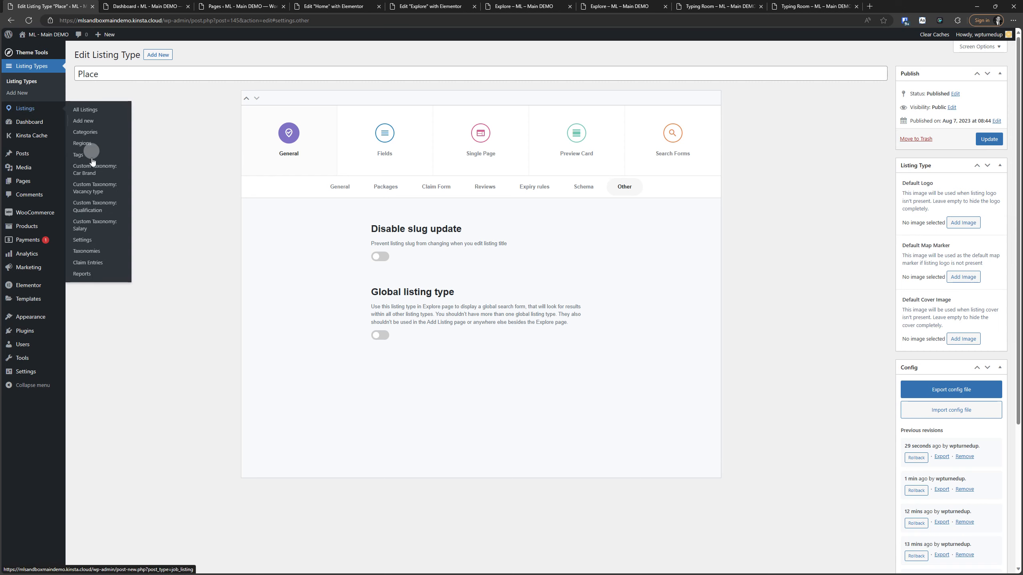
right_click(100, 241)
click(101, 245)
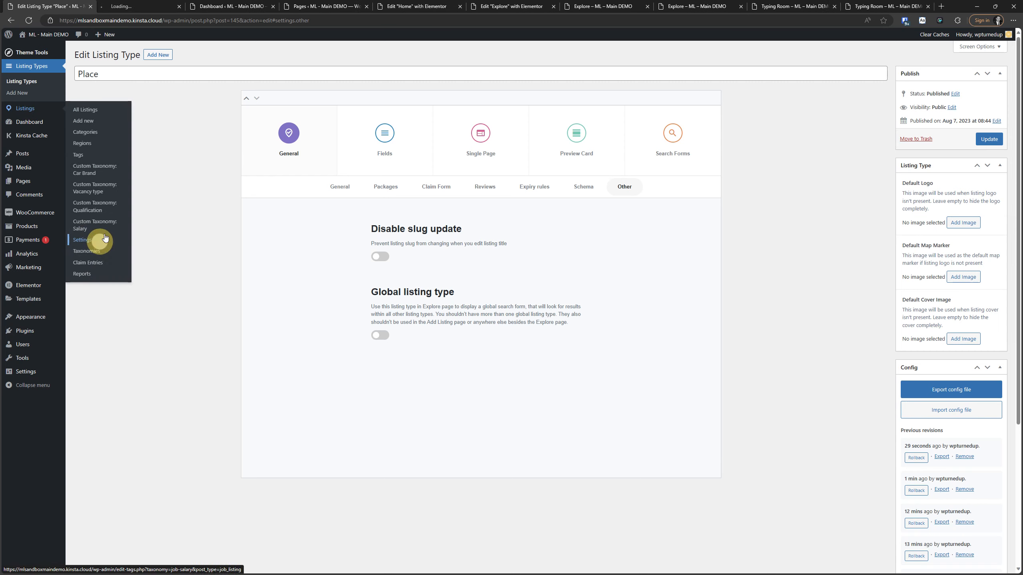
key(ctrl+Tab)
key(ctrl+f)
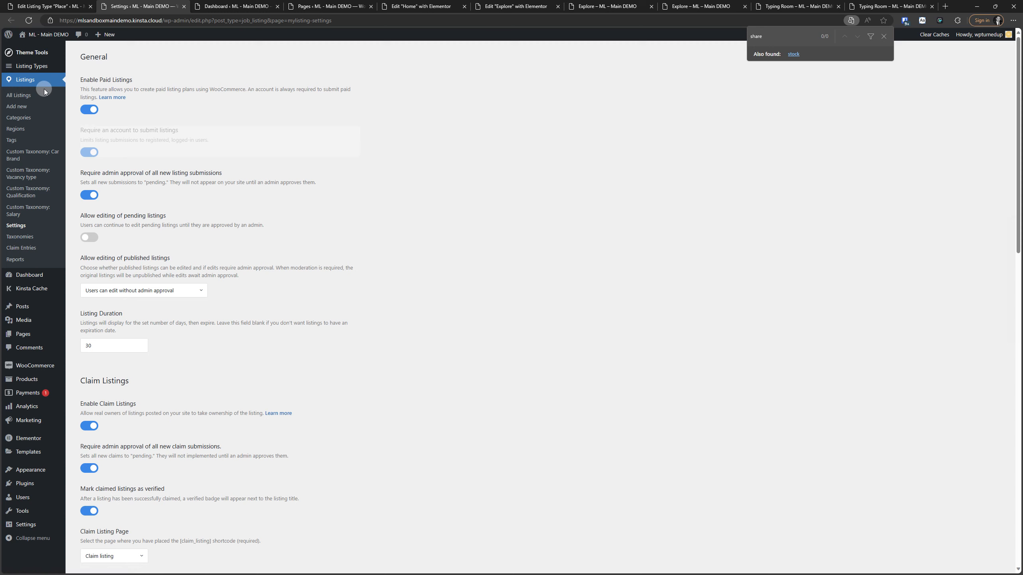
Look for share settings on the Theme Tools Other page and in the General, Header and Single Listing theme options.
mouse_move(39, 52)
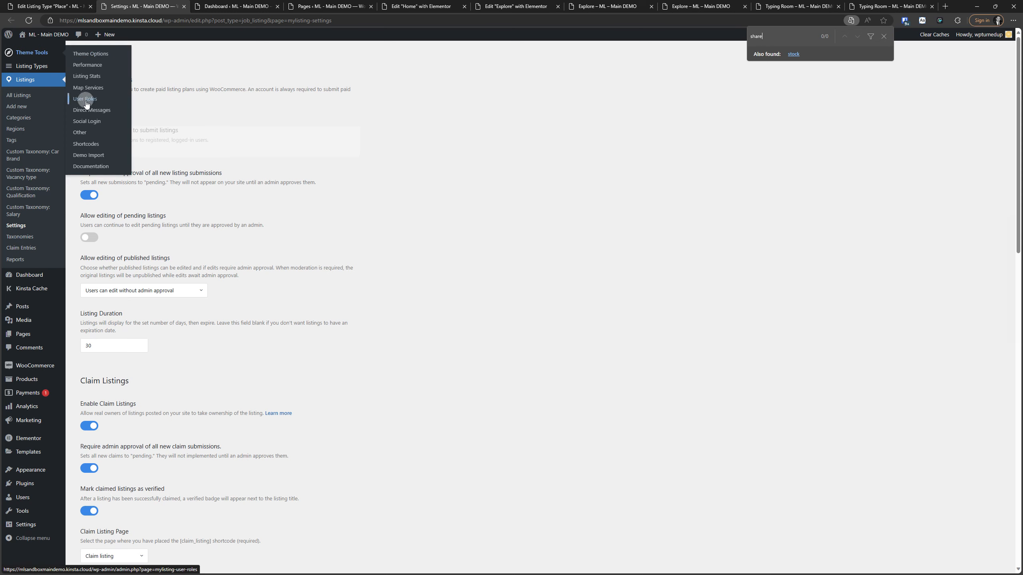
click(81, 133)
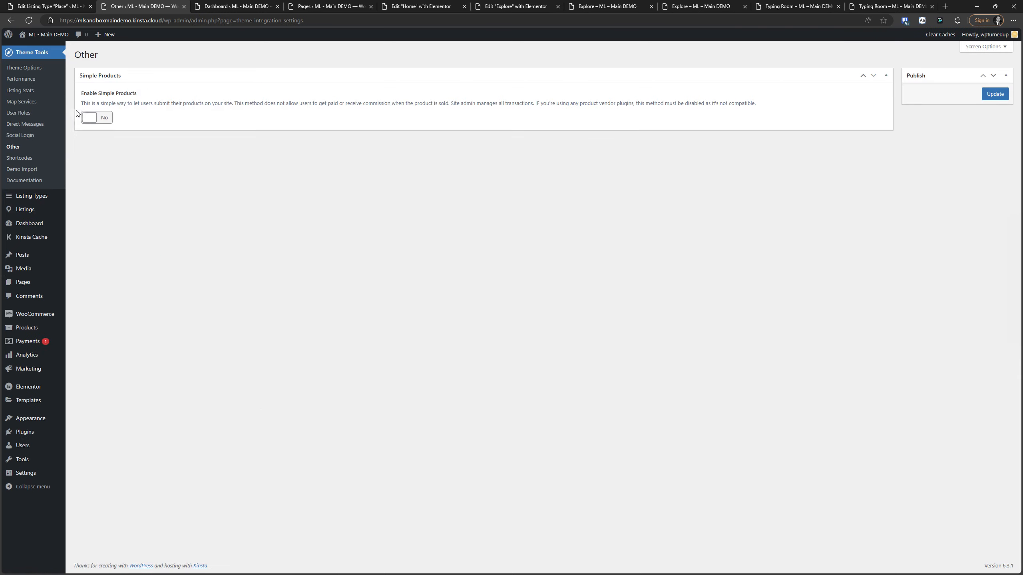
click(22, 68)
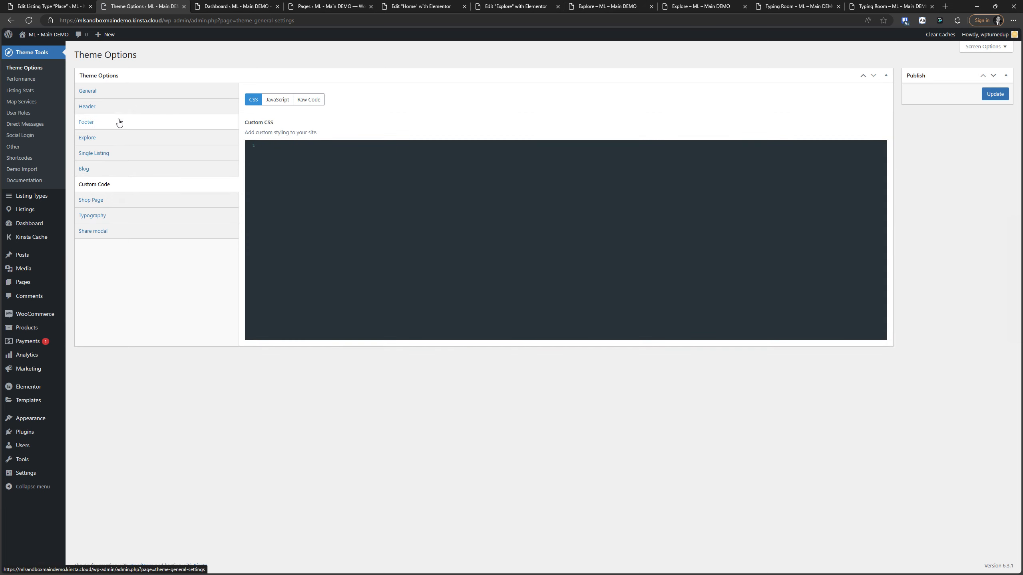
click(120, 94)
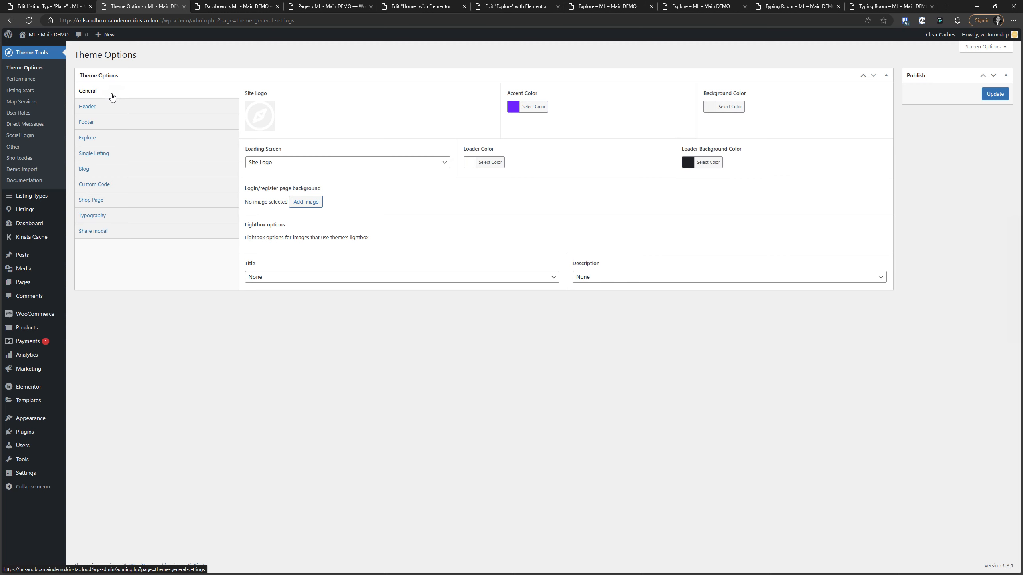
click(112, 106)
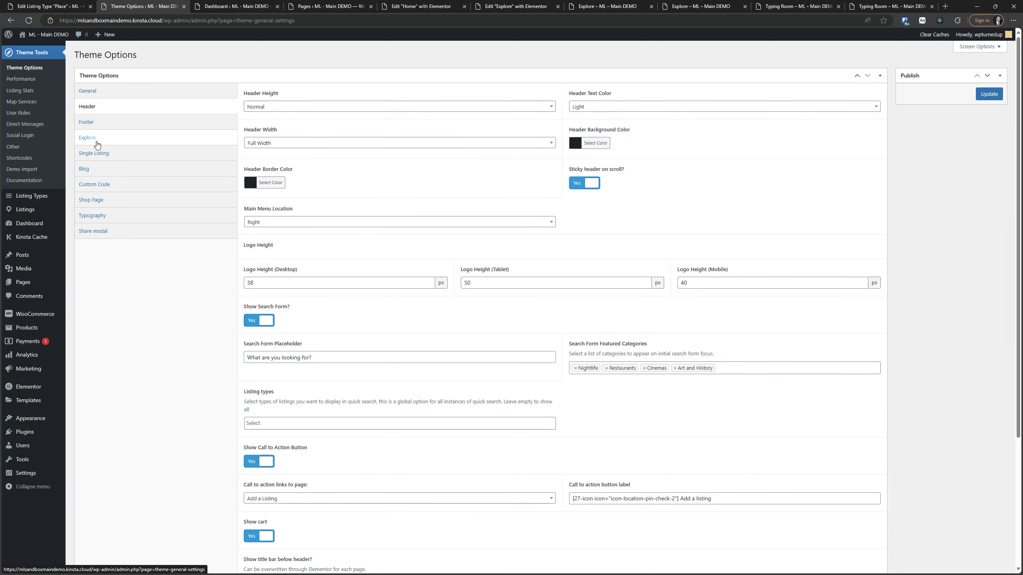
click(104, 158)
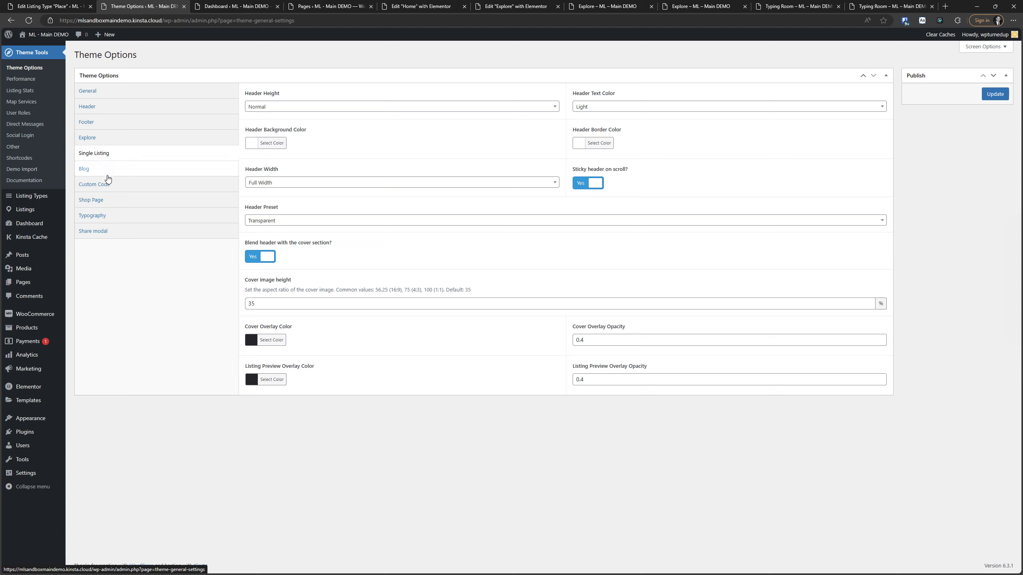
Select only Facebook as a share network in the Share modal theme options and save them.
click(112, 232)
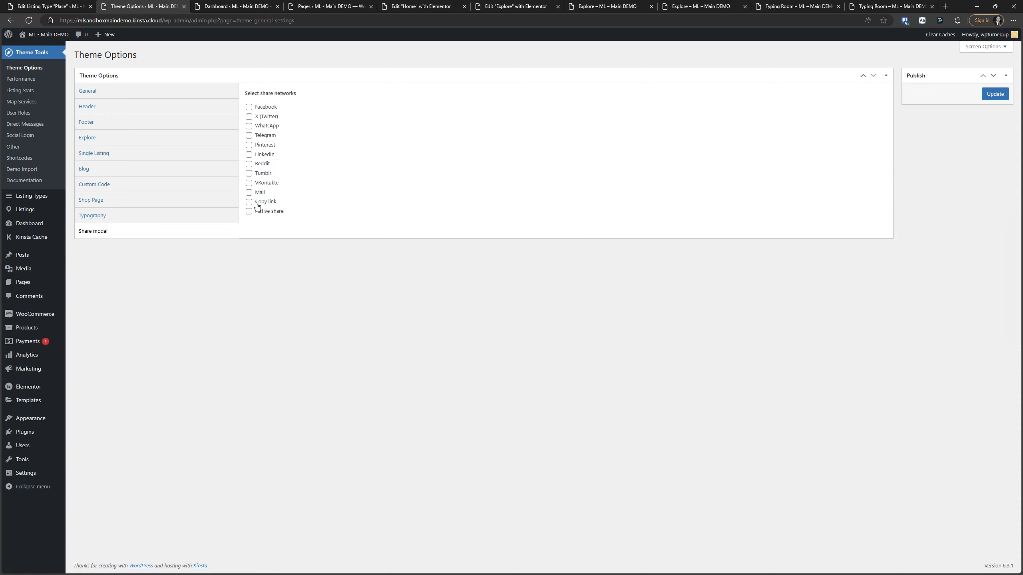
click(248, 106)
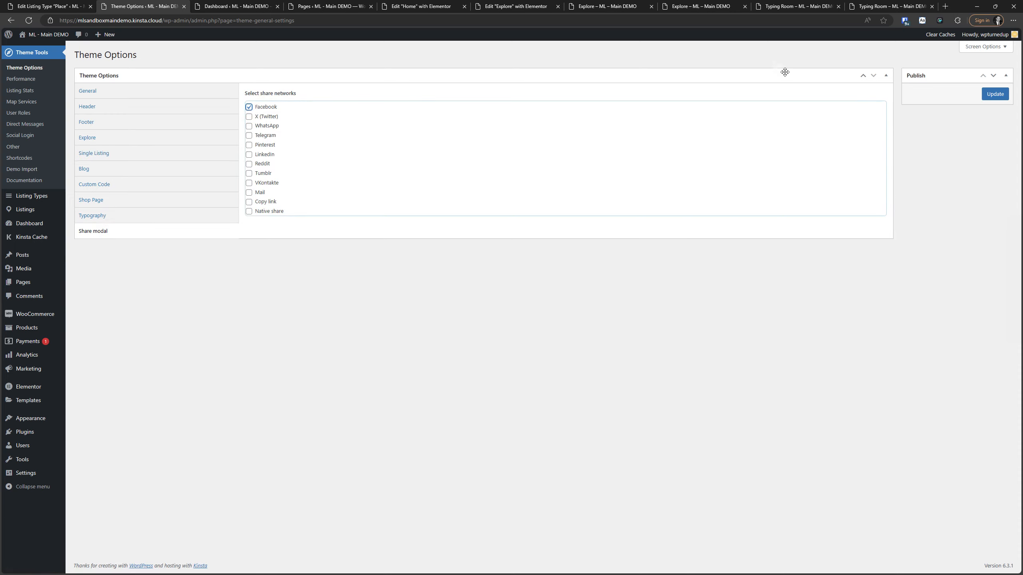
click(1002, 94)
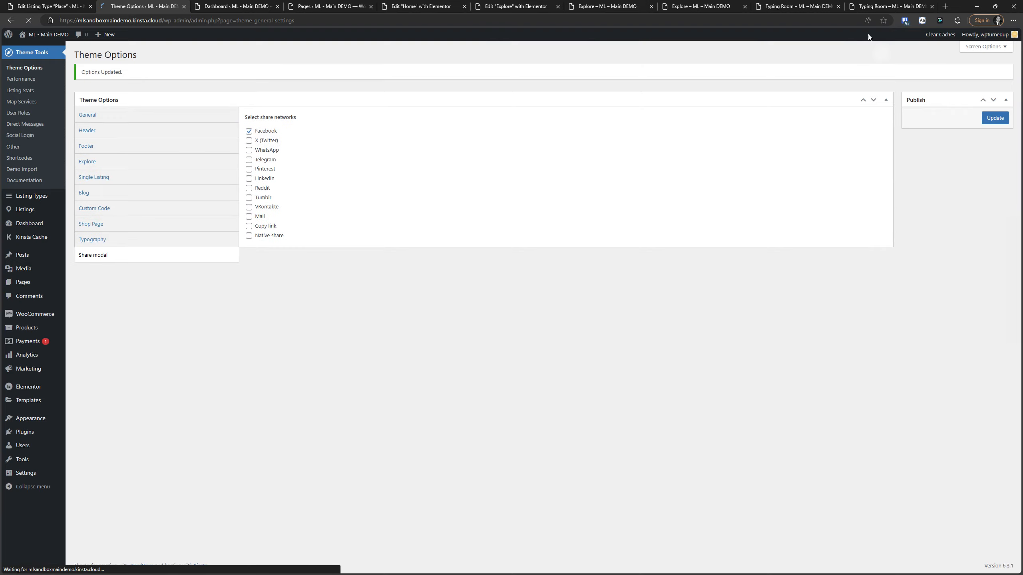
Reload the duplicated Typing Room listing and check which networks its Share quick action offers.
click(802, 6)
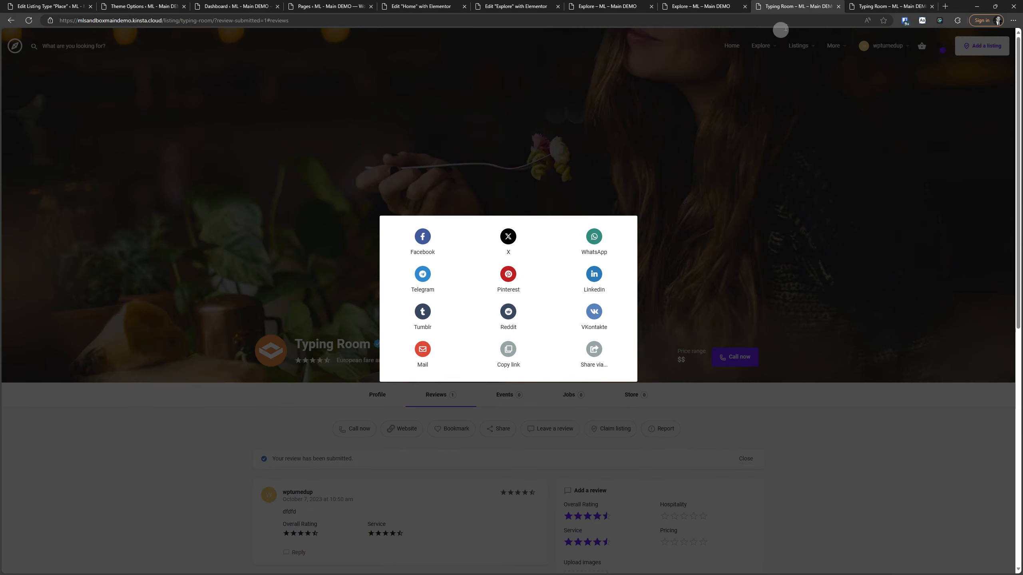
click(898, 6)
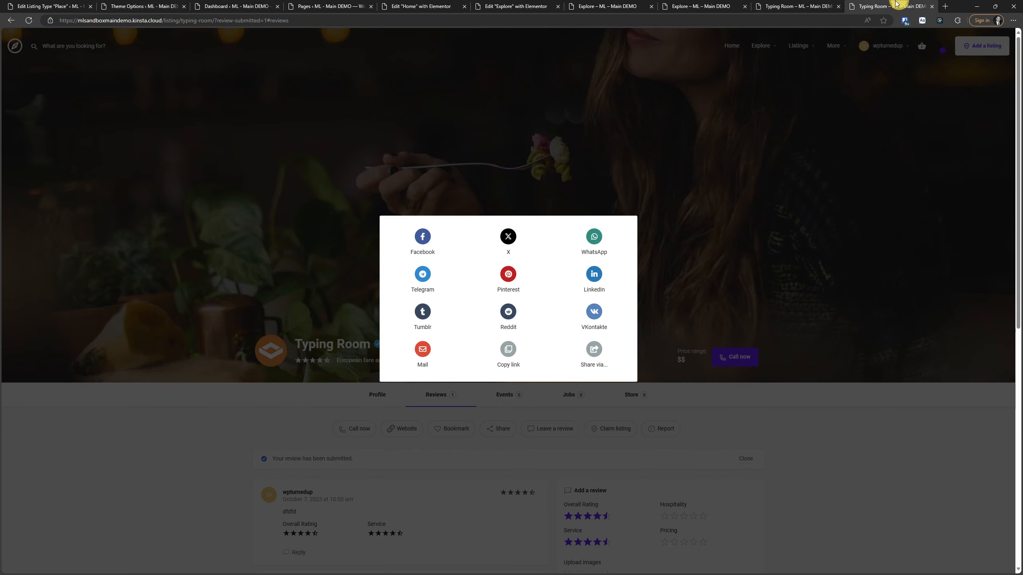
click(29, 20)
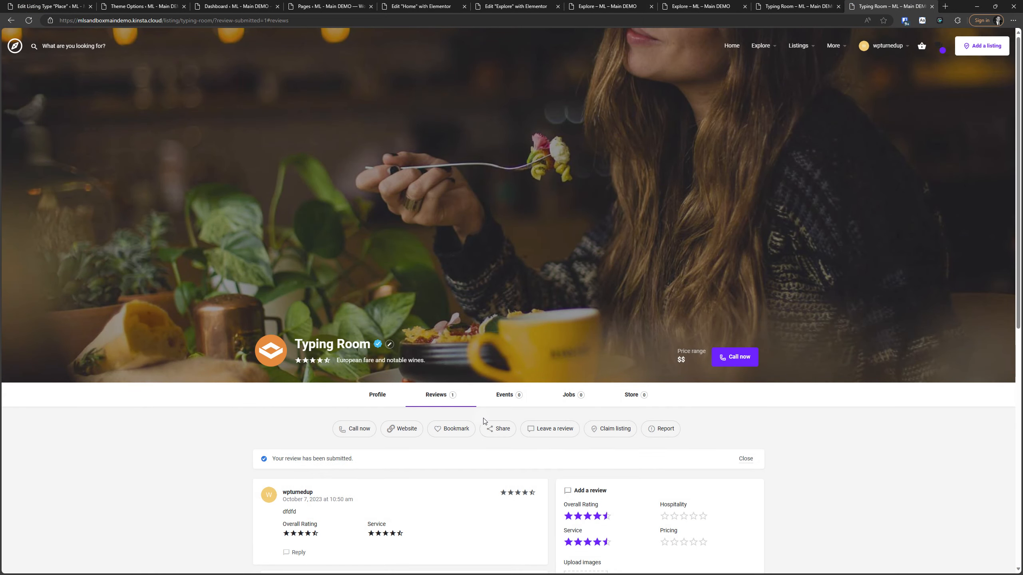
click(487, 427)
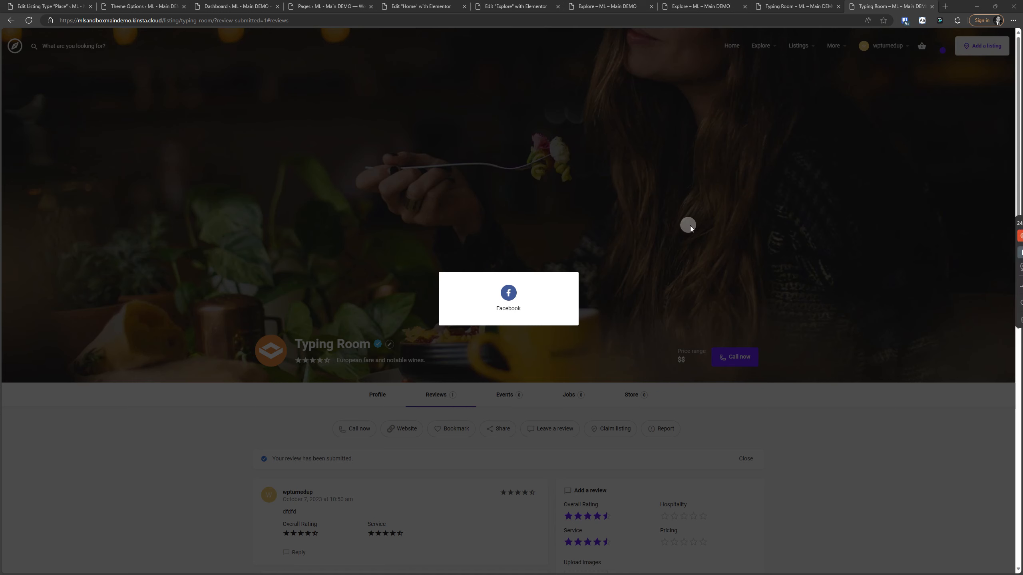
Select only Native share as a share network in the Share modal theme options and save them.
click(72, 3)
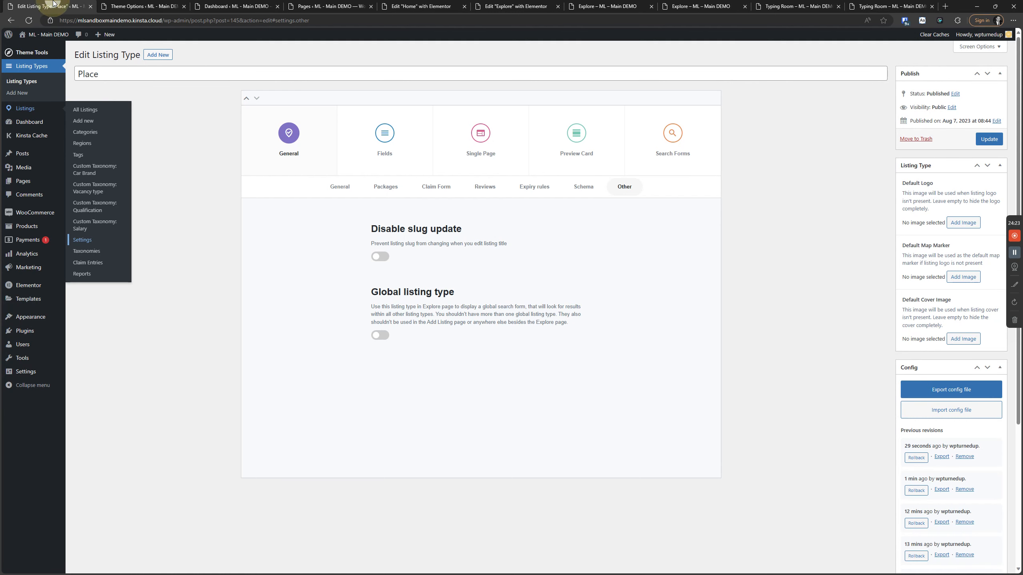
click(155, 3)
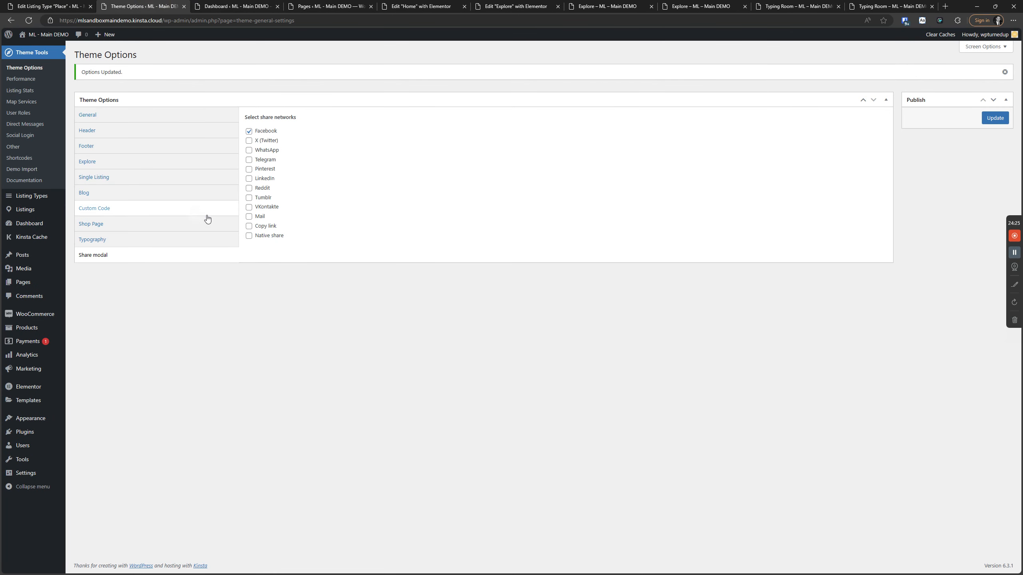
click(266, 238)
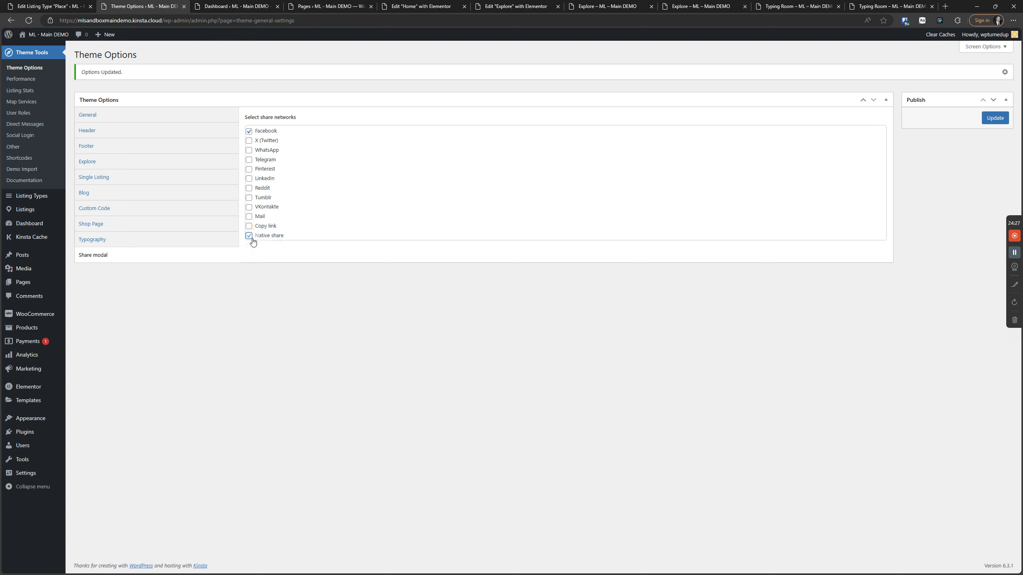
click(249, 131)
click(995, 118)
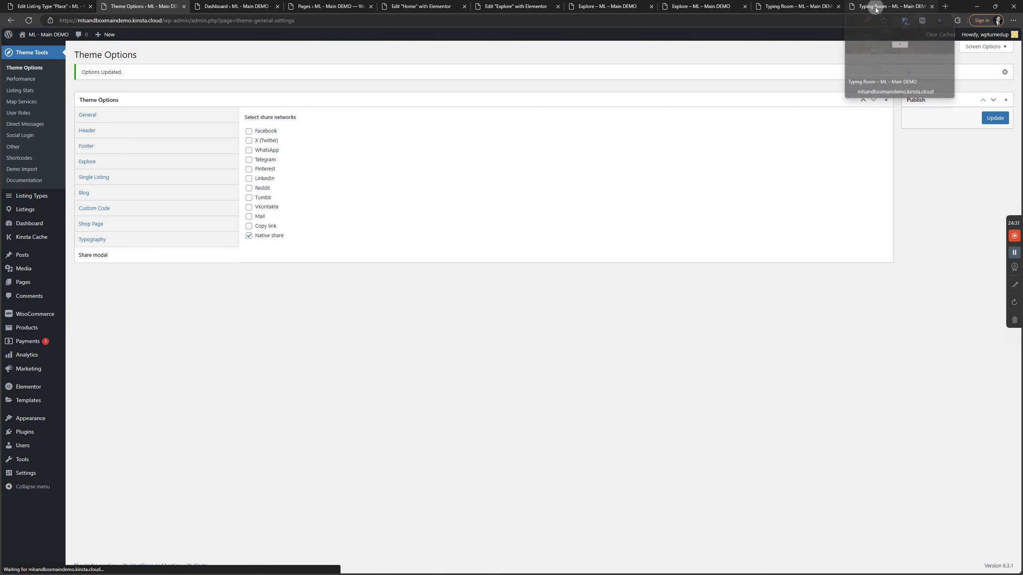
Reload the duplicated Typing Room listing, open the native share dialog through its Share quick action, and close it.
click(889, 6)
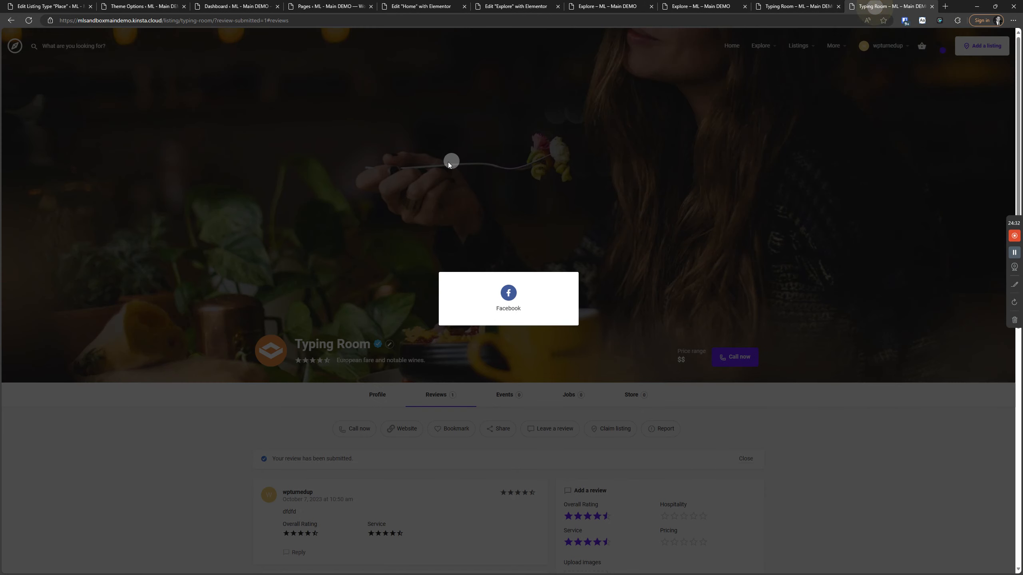
click(29, 20)
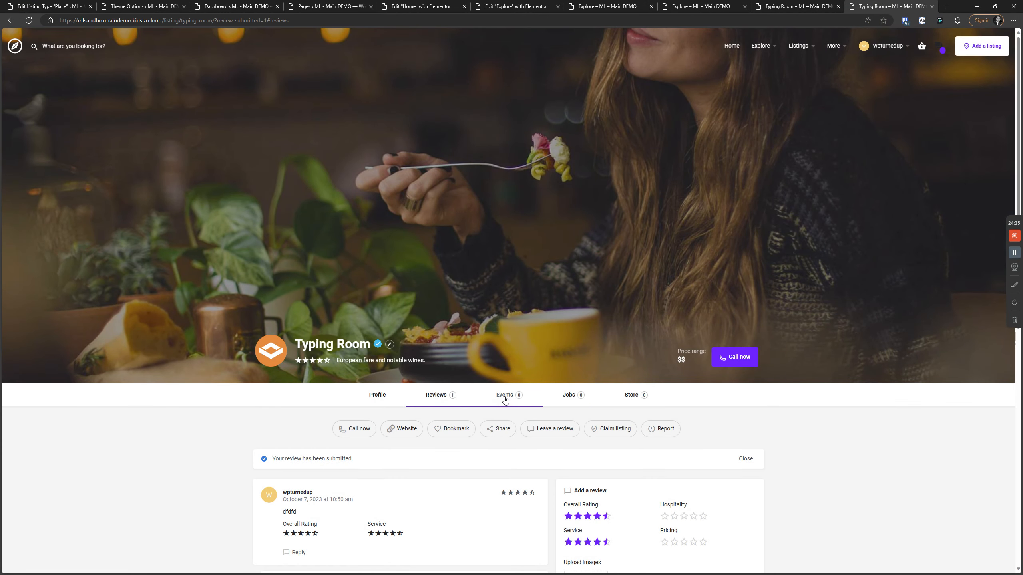
click(496, 429)
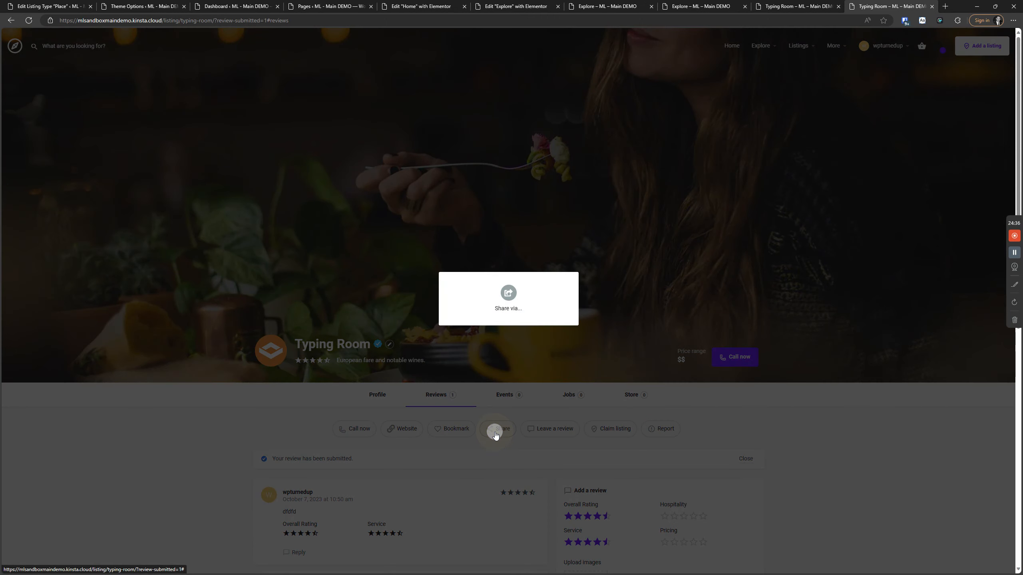
click(509, 293)
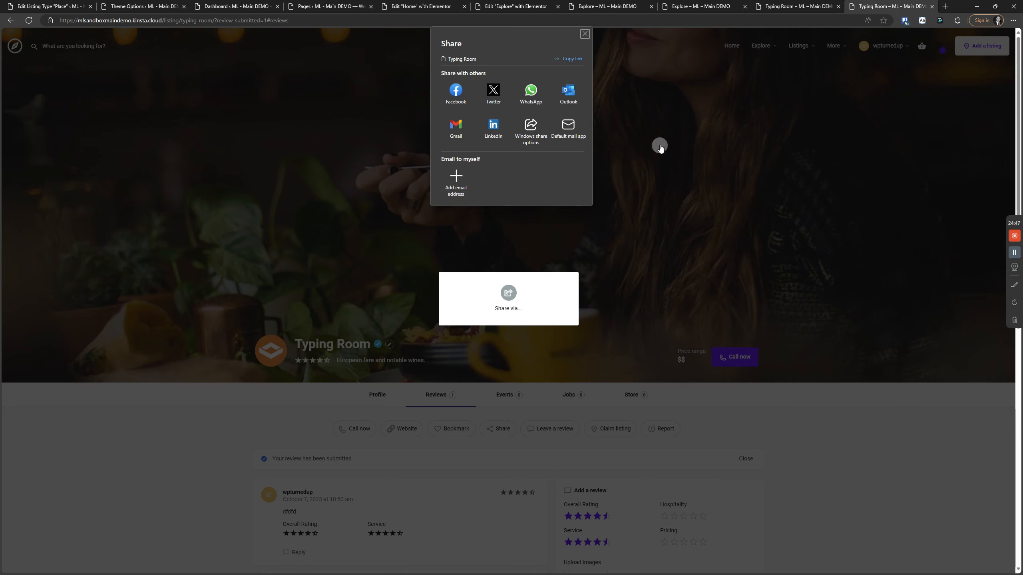
click(584, 34)
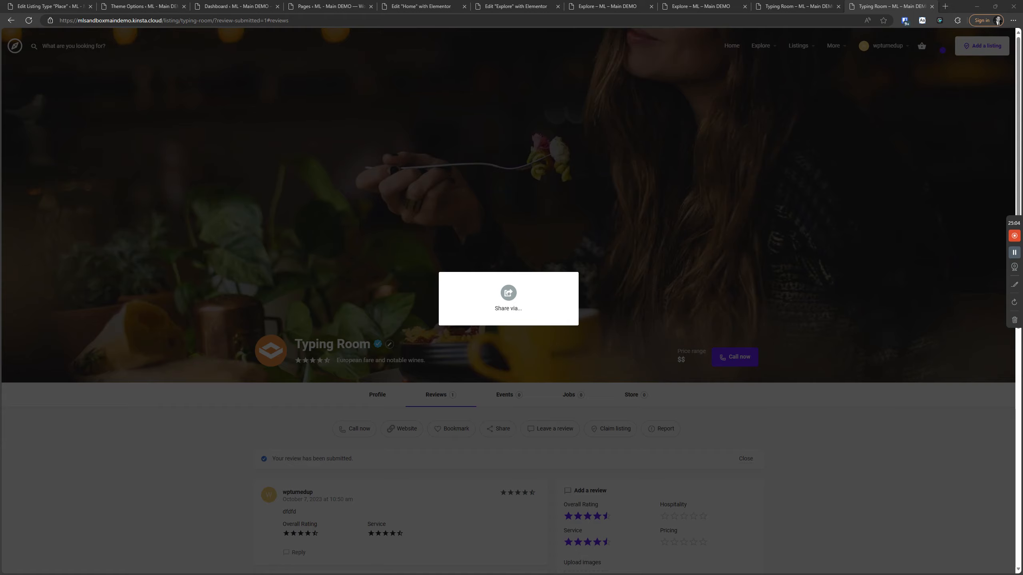
Log the listing author out in the maximized InPrivate window and show the account registration form.
drag(1022, 138, 402, 106)
double_click(545, 100)
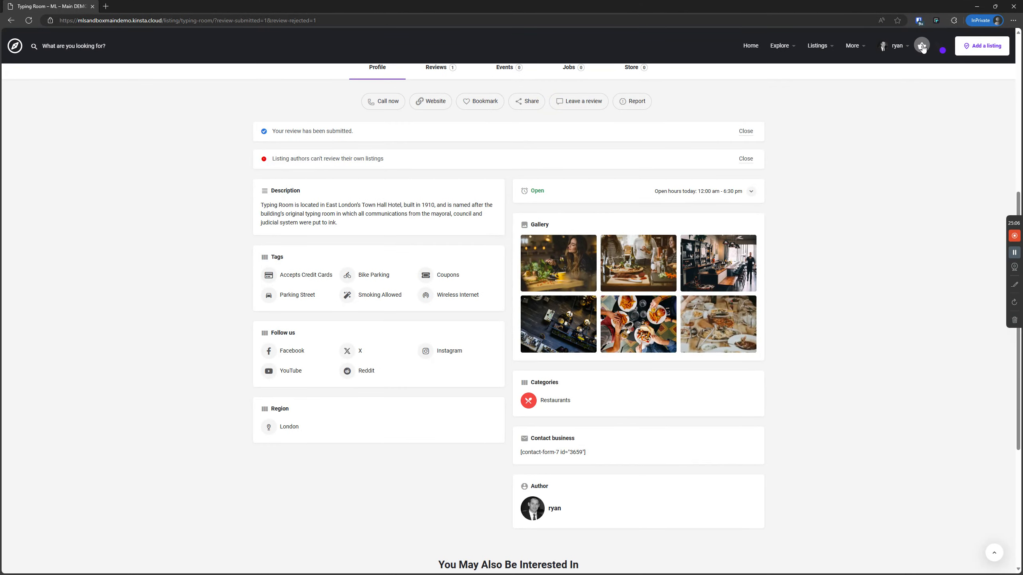
mouse_move(898, 45)
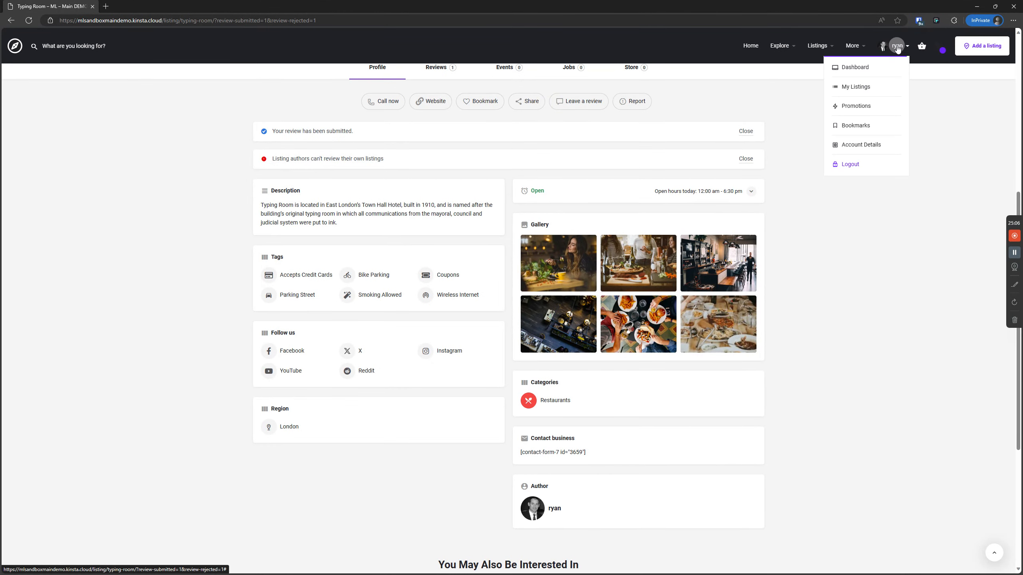
click(850, 164)
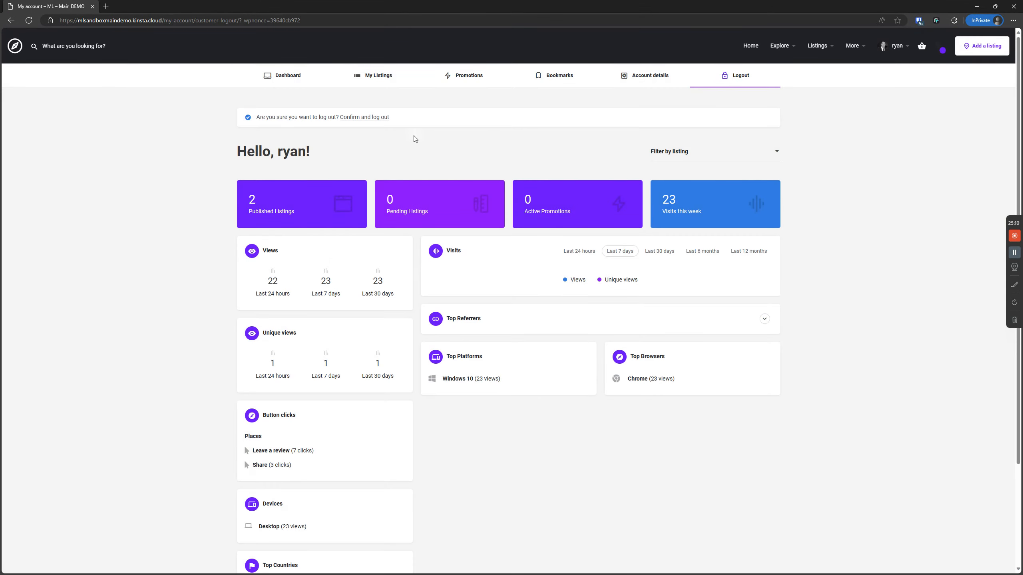
click(368, 117)
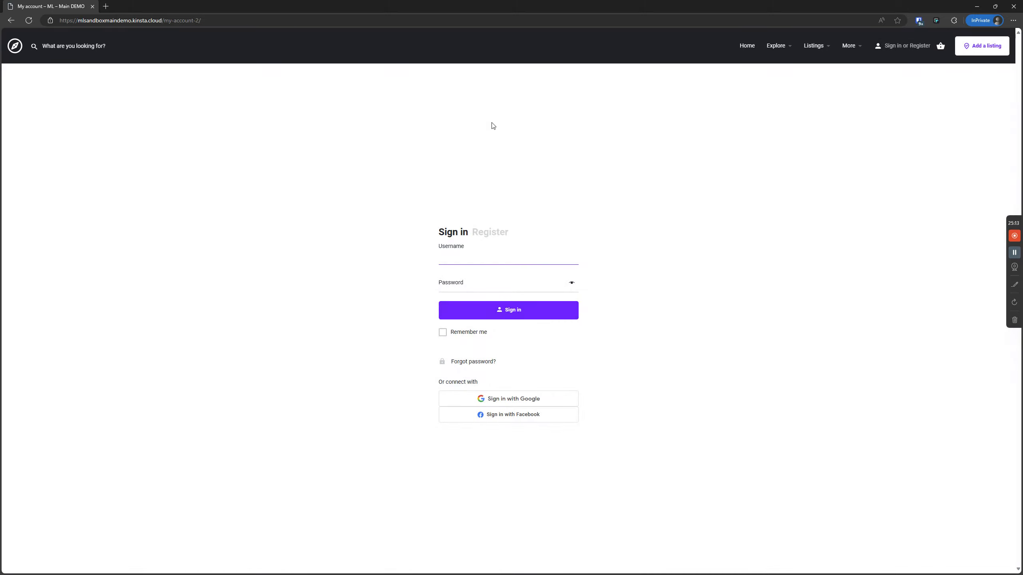
click(663, 391)
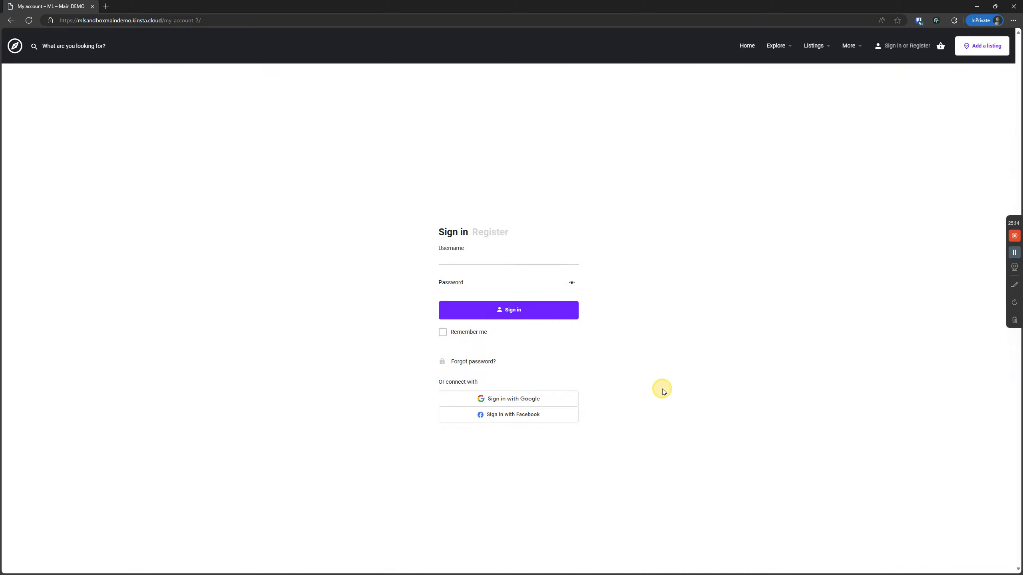
click(502, 239)
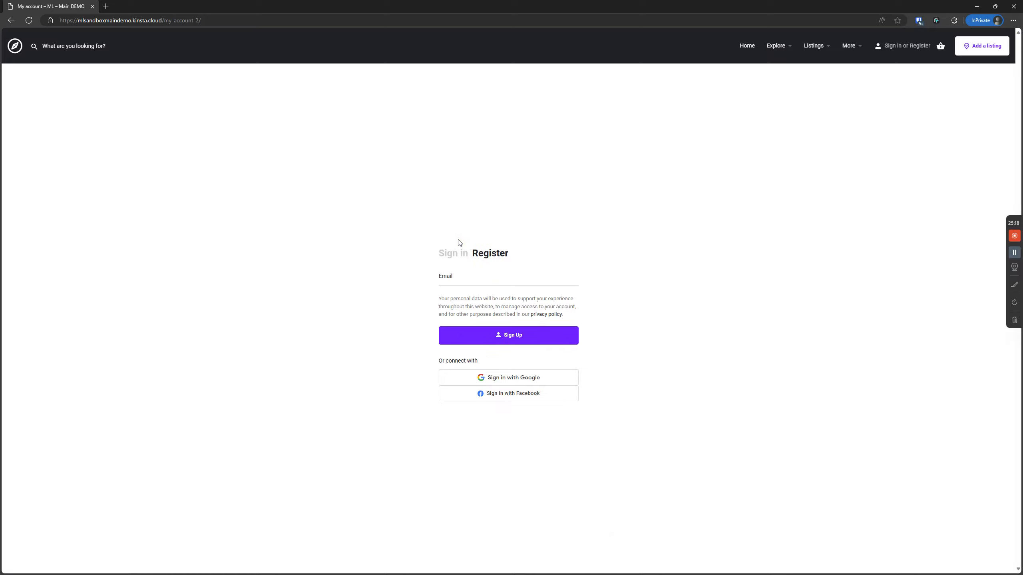
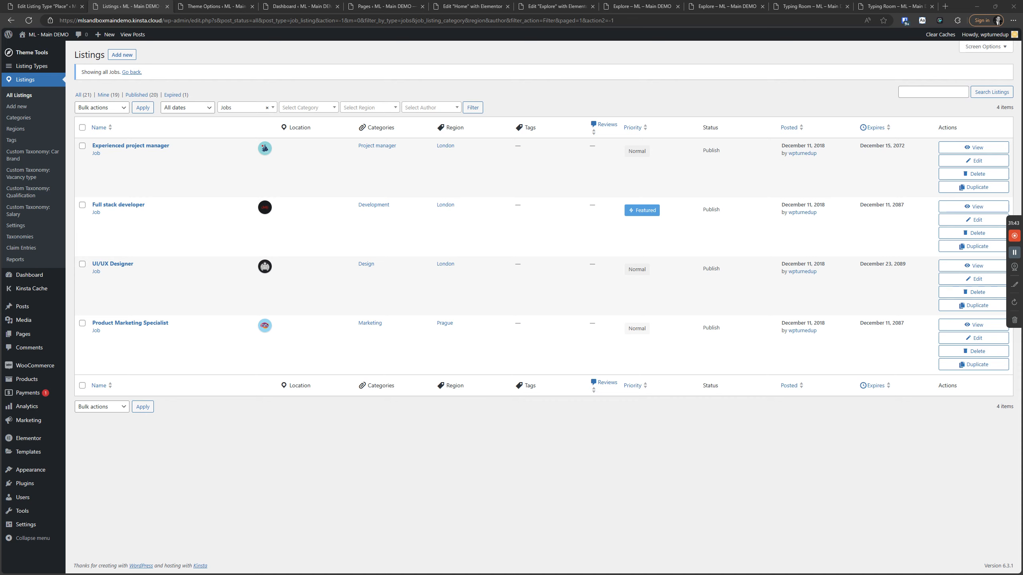
Show the Places categories on the Explore page, view the Restaurants category, and return to the category list.
click(890, 6)
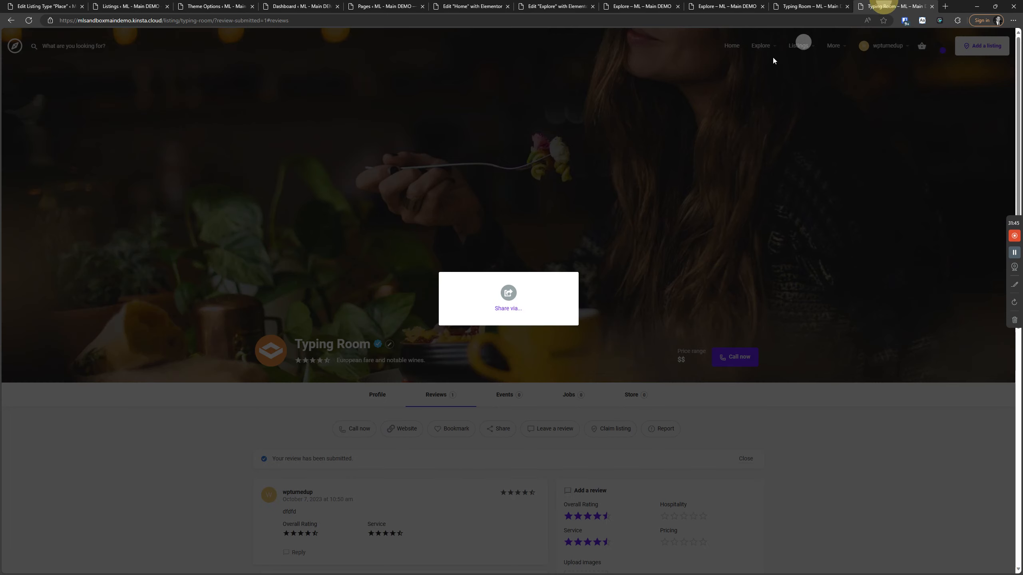
click(775, 260)
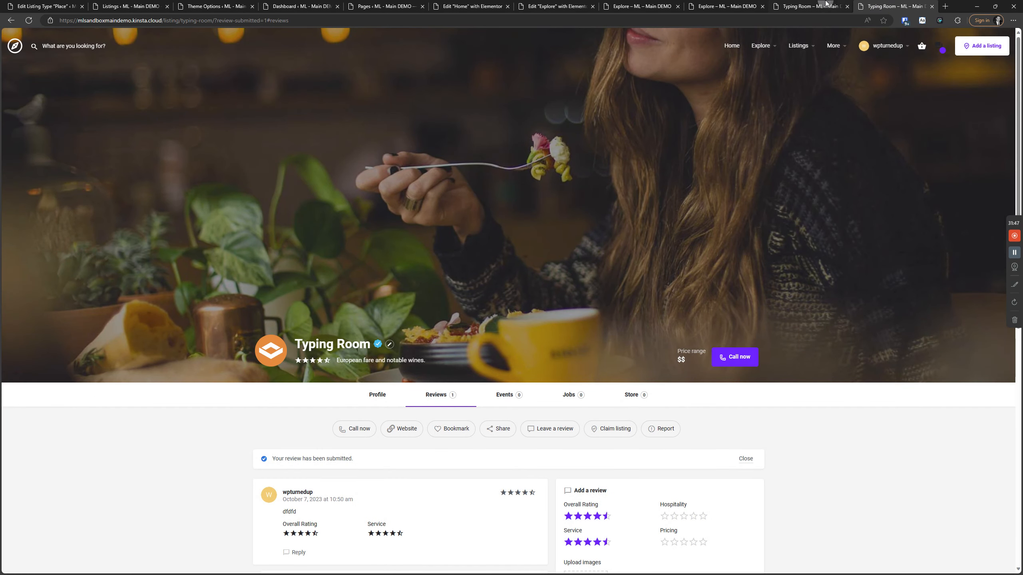
click(809, 6)
click(721, 6)
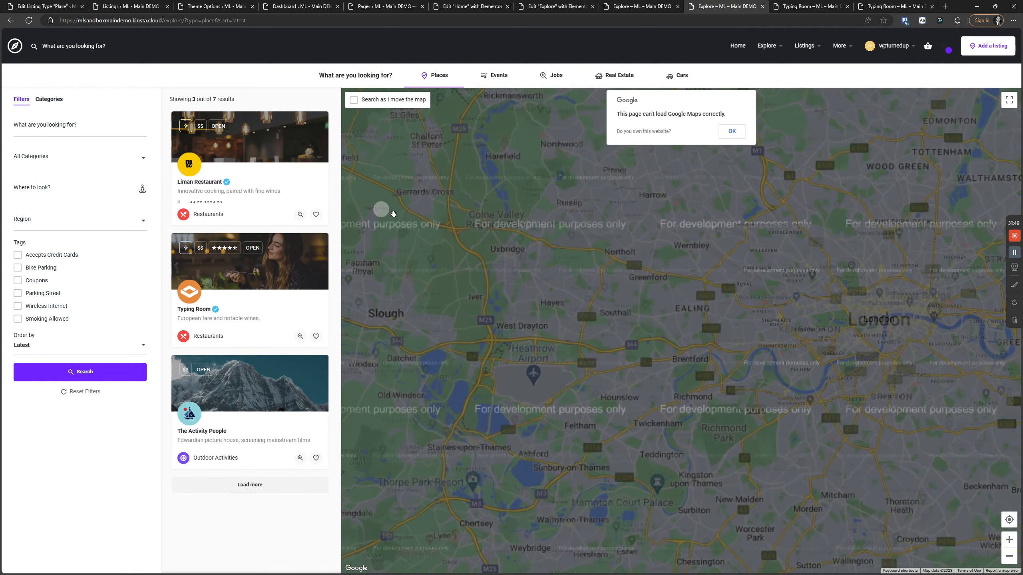
click(41, 106)
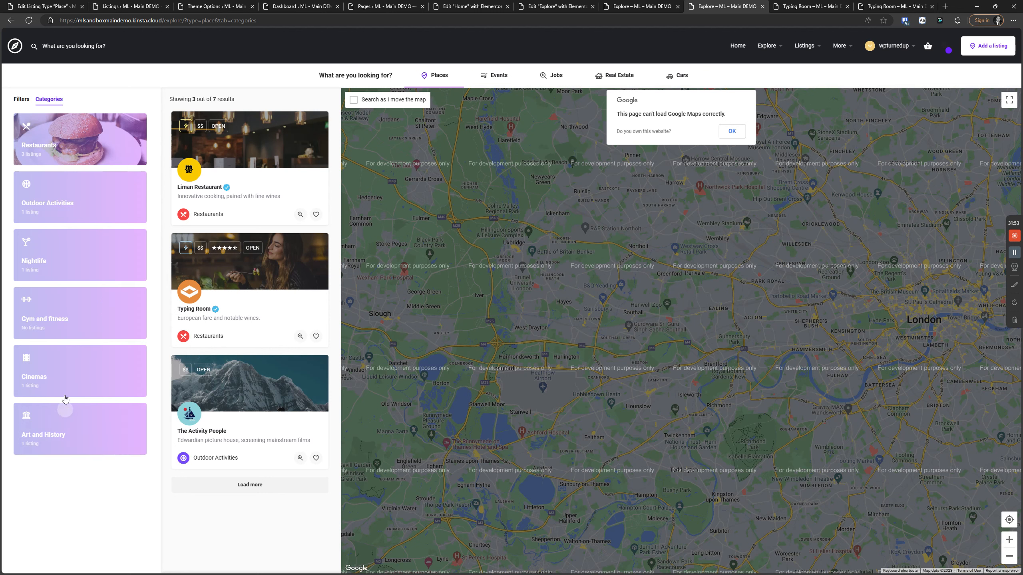
click(69, 159)
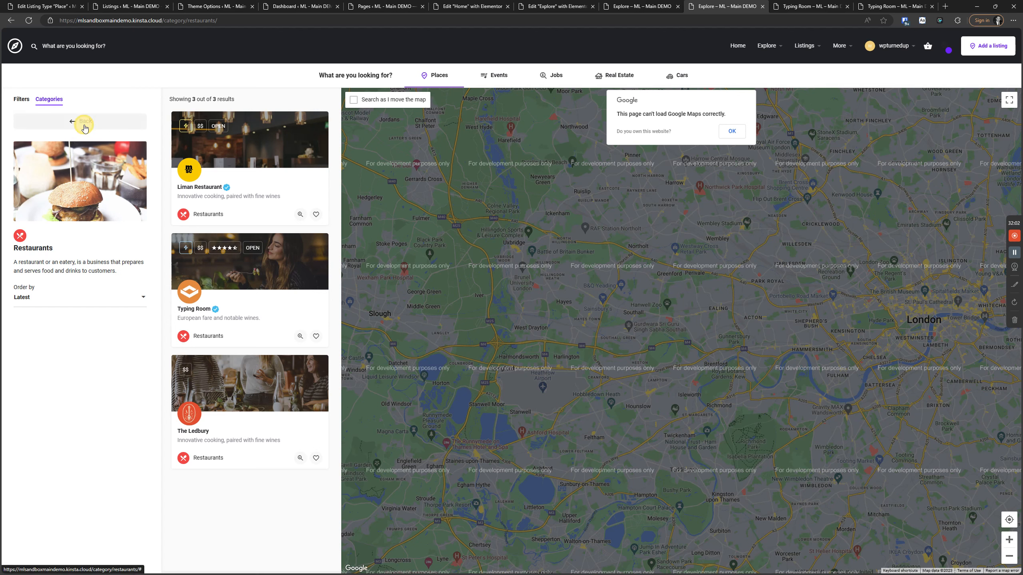
click(101, 121)
Open the Restaurants category twice more from the Places categories, returning to the category list each time.
click(49, 99)
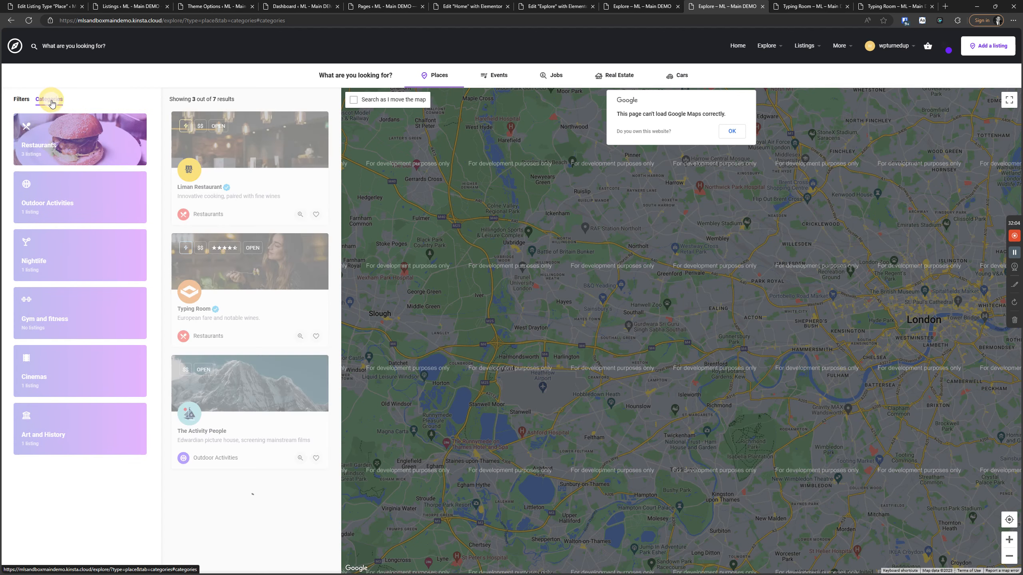
click(96, 153)
click(79, 119)
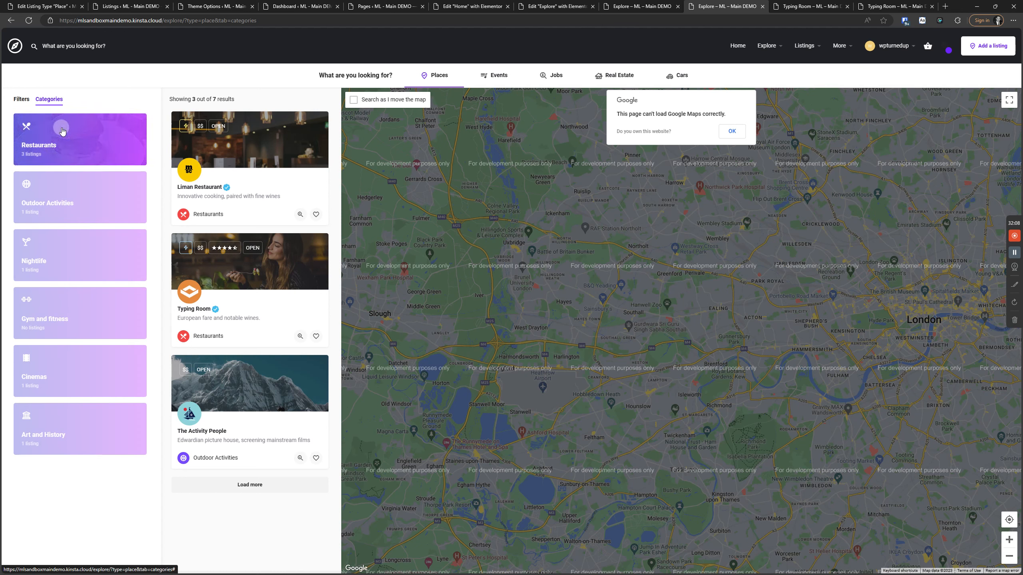
click(67, 155)
click(88, 123)
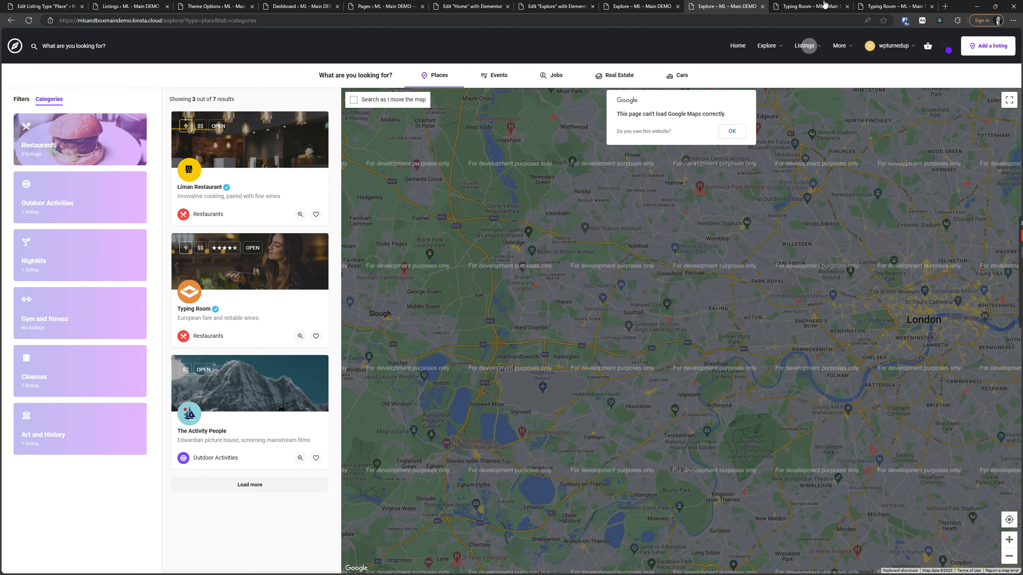
Look at the duplicated Typing Room listing page and return to the Explore page's Places categories.
click(893, 6)
scroll(530, 290, down, 3)
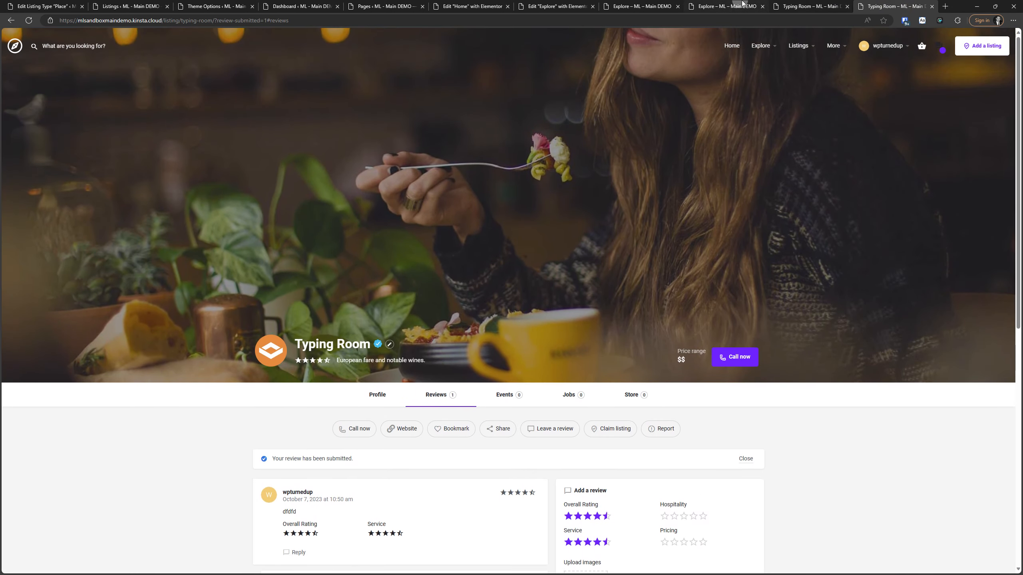
click(725, 6)
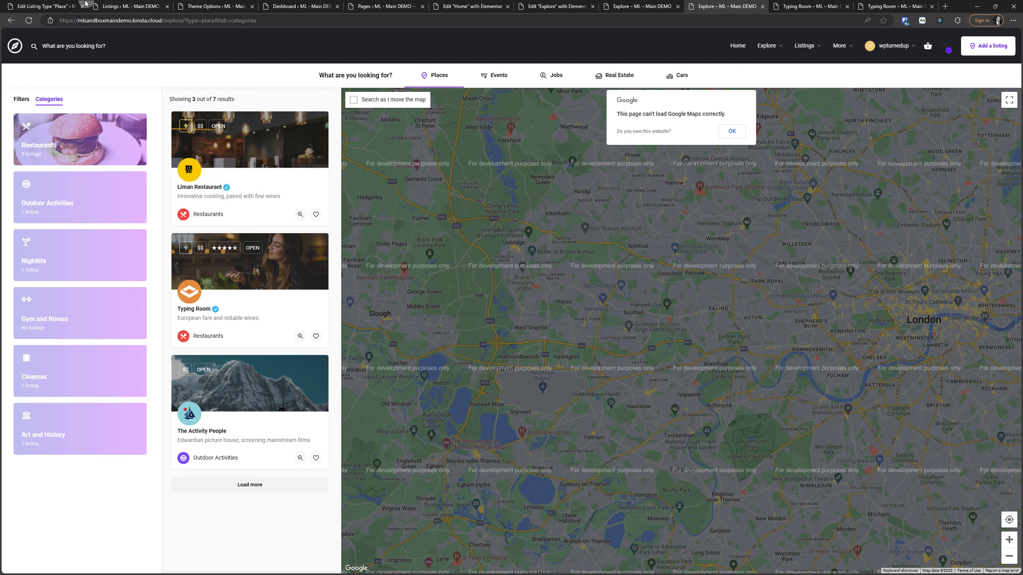
Examine the head buttons in the Place listing type's preview card settings, including the Price Range label.
click(46, 6)
click(576, 135)
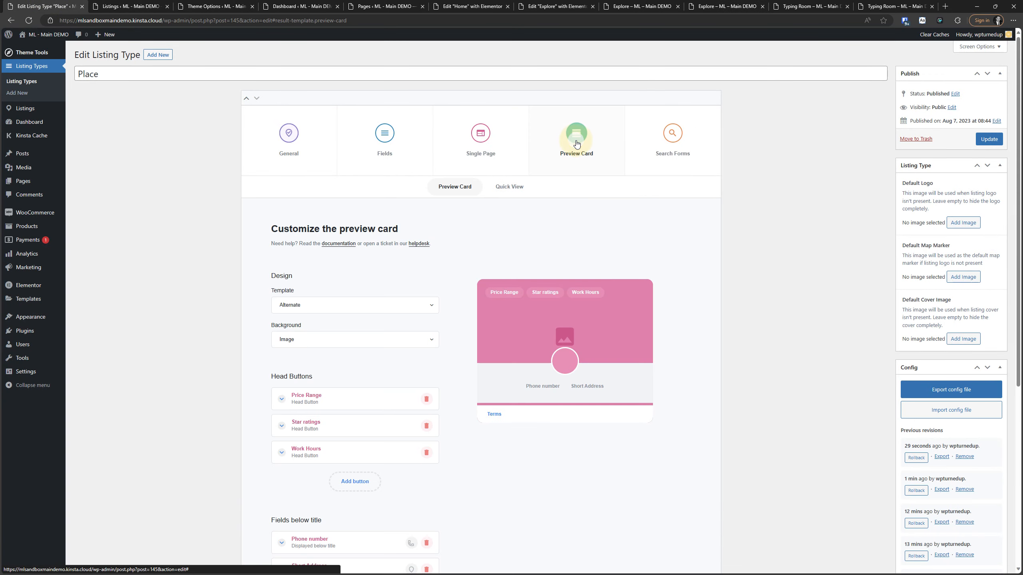
scroll(534, 170, down, 3)
scroll(623, 217, down, 2)
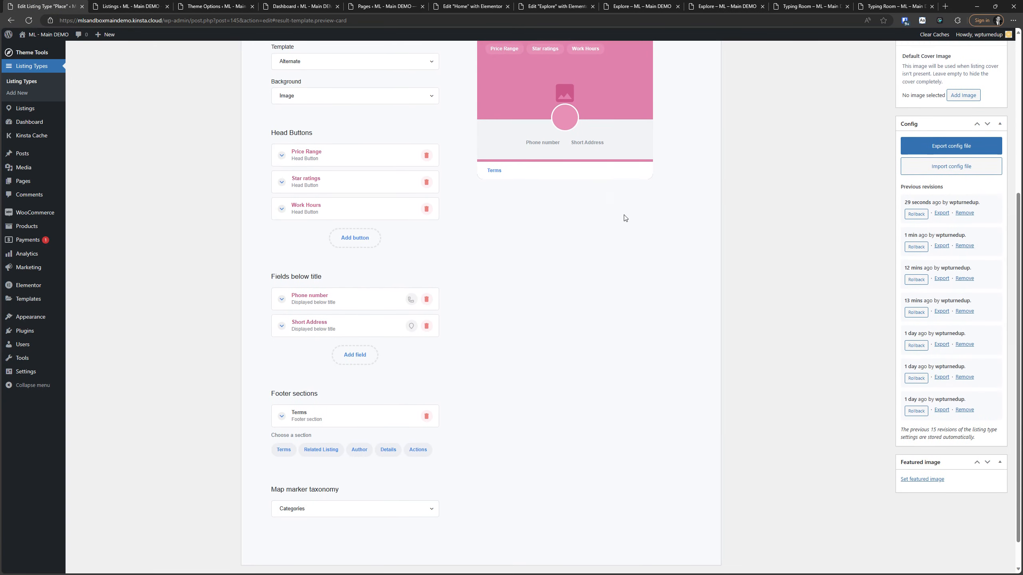
drag(312, 131, 263, 131)
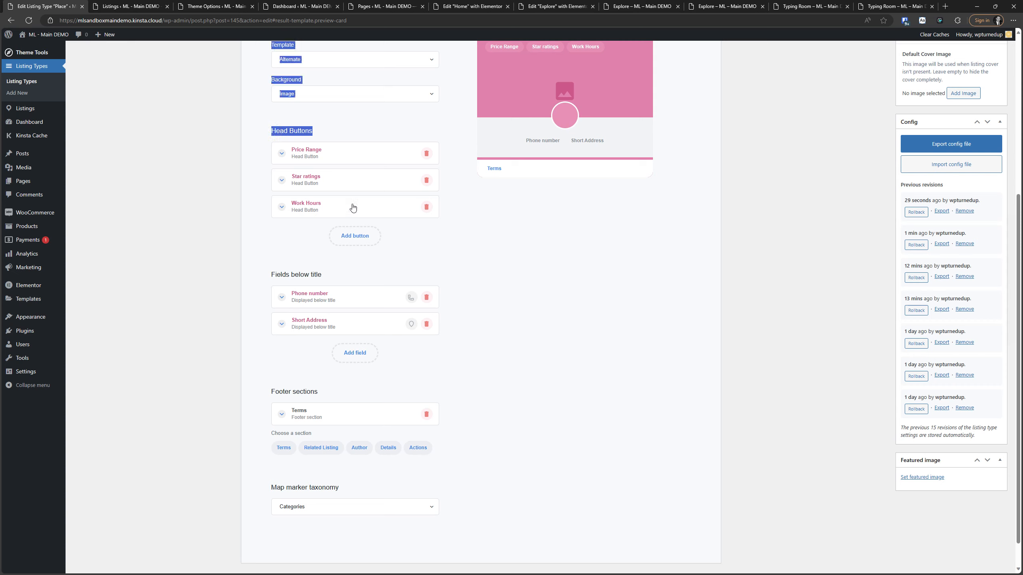
click(332, 160)
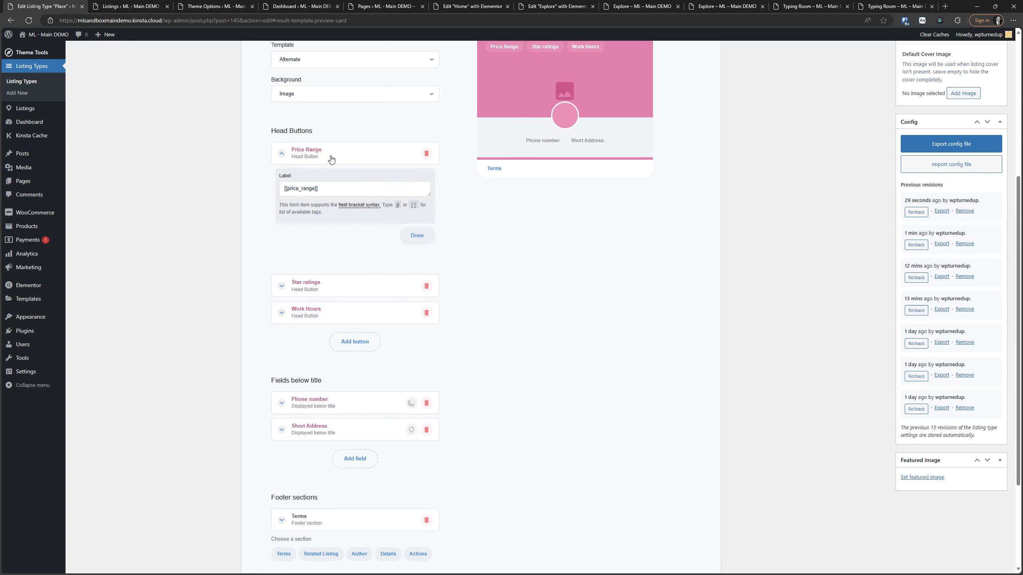
click(330, 156)
Add another head button to the Place preview card and view its label setting, leaving it blank.
click(355, 236)
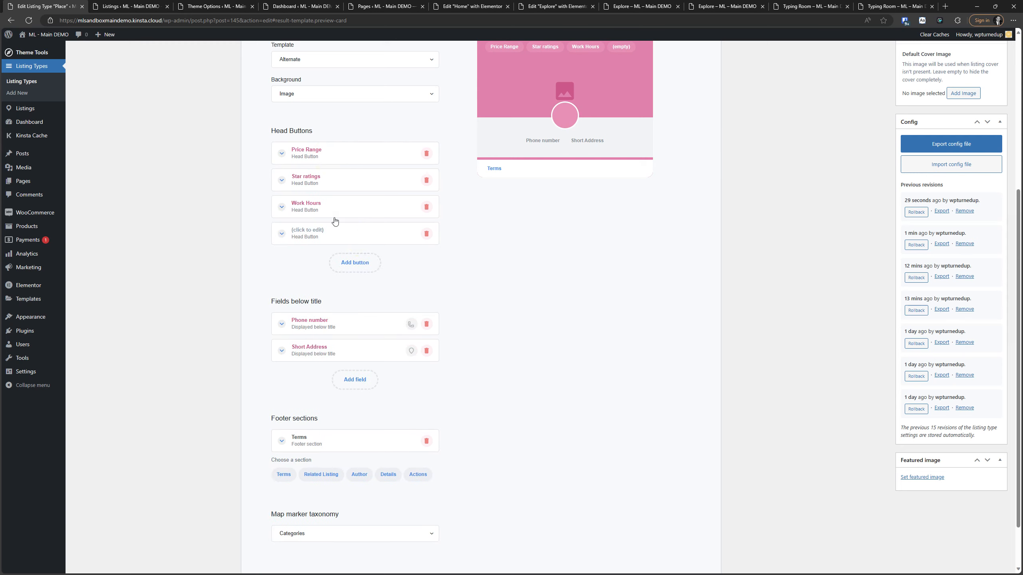
click(334, 232)
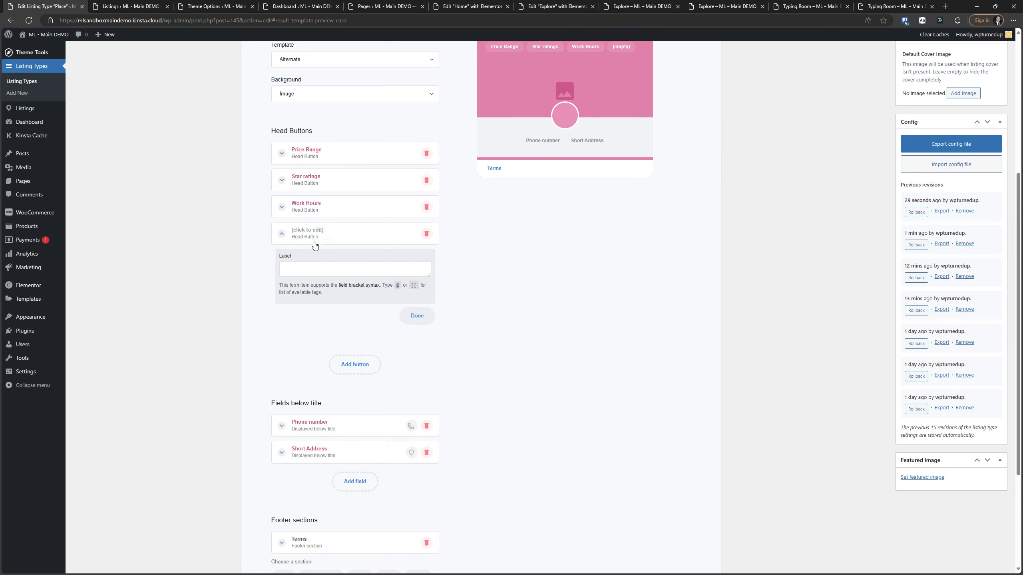
click(319, 238)
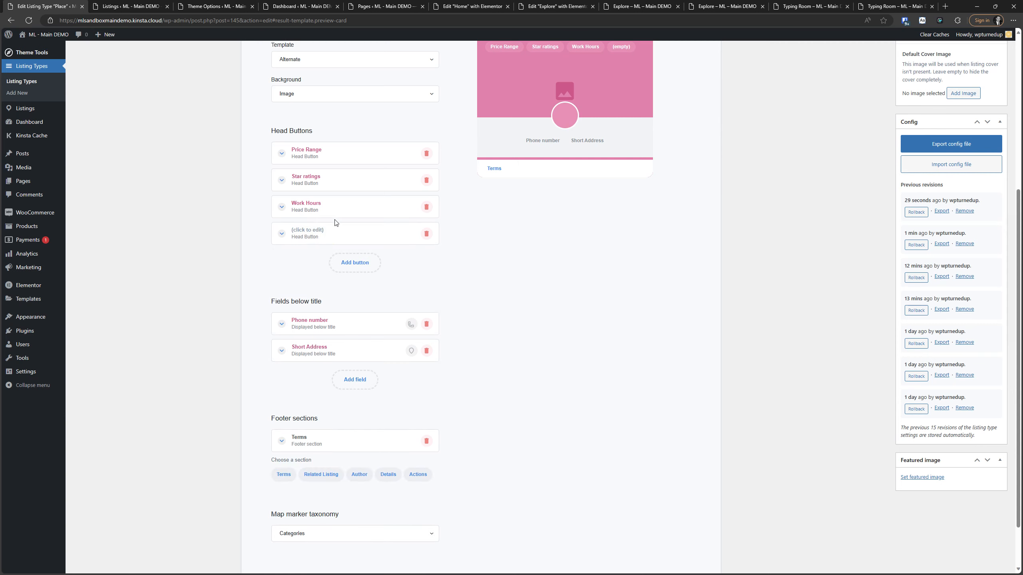
Look through the used, preset and custom fields of the Place listing type.
scroll(305, 253, up, 8)
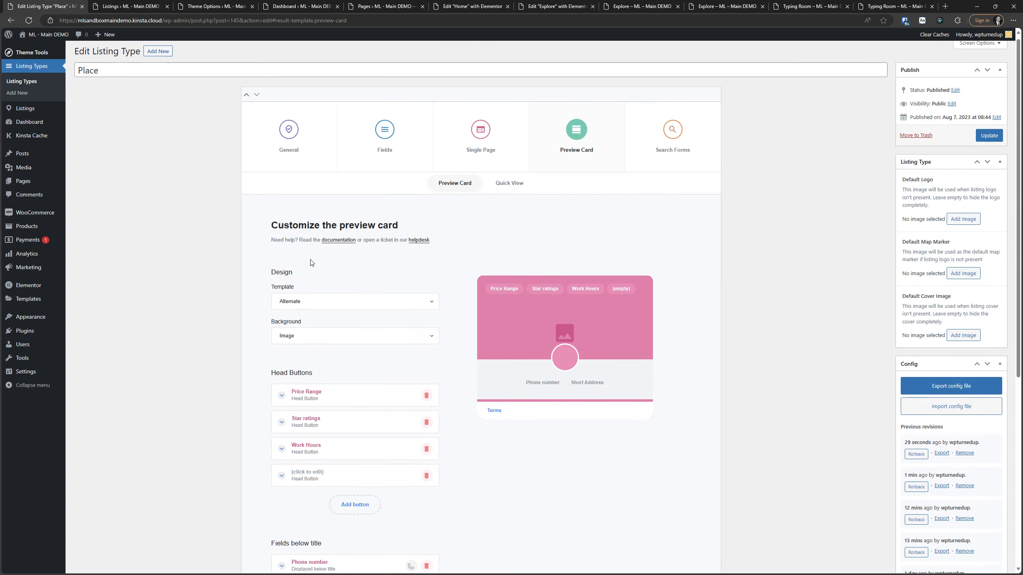
click(384, 135)
scroll(397, 314, down, 5)
scroll(395, 318, up, 5)
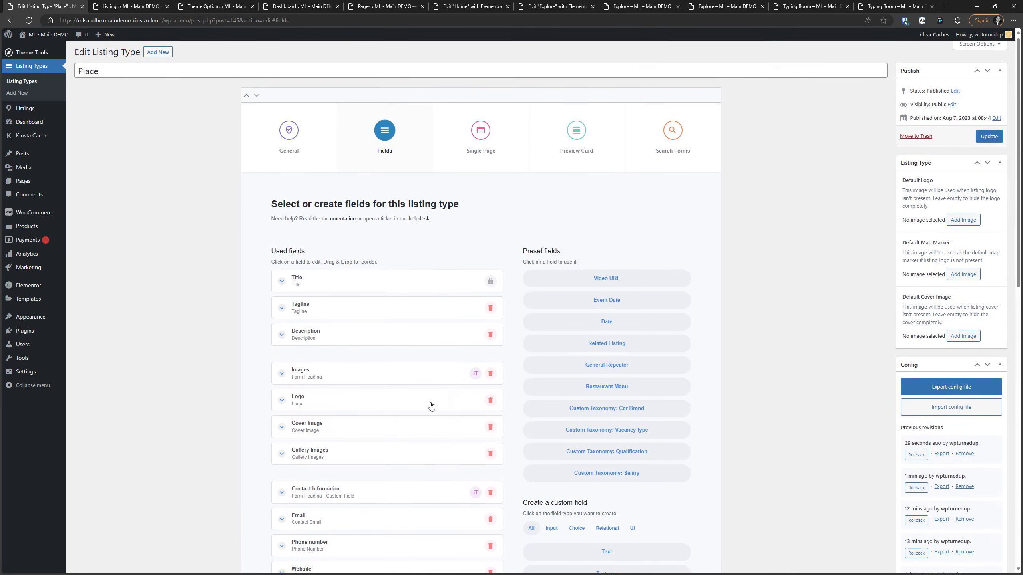
Turn on Content Lock for the Email field of the Place listing type.
scroll(368, 432, down, 5)
scroll(379, 418, up, 4)
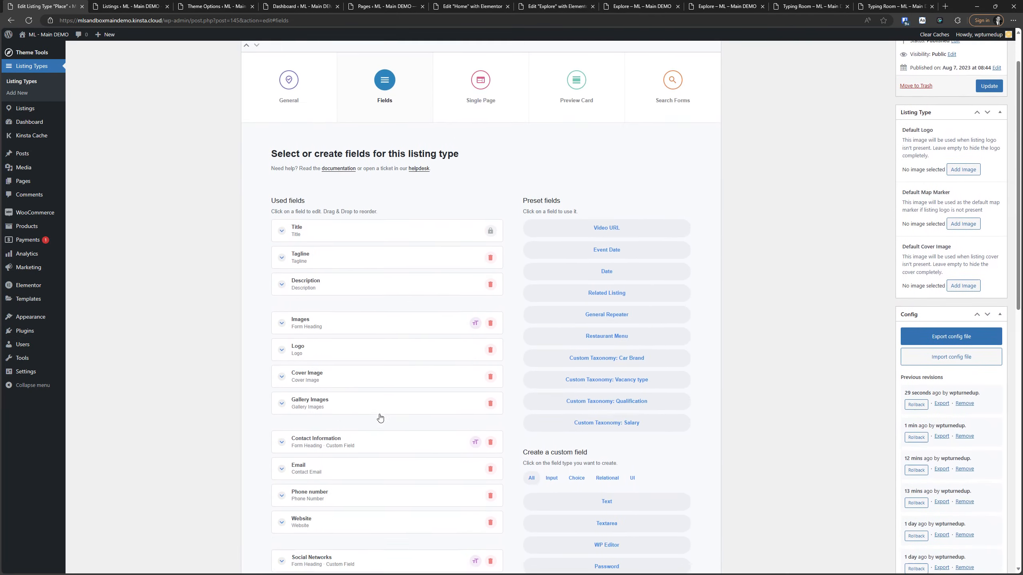
scroll(372, 438, down, 10)
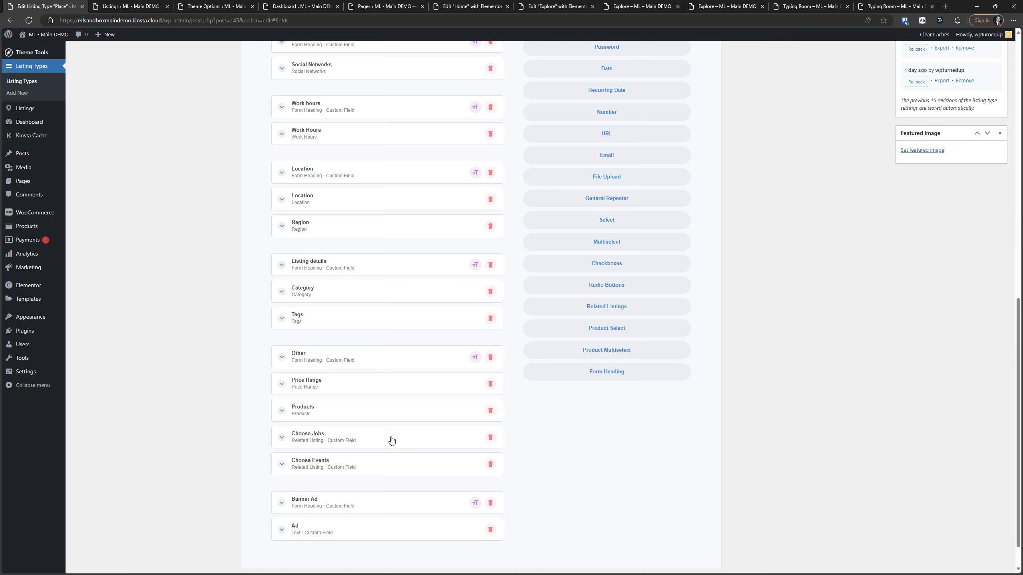
scroll(328, 299, up, 6)
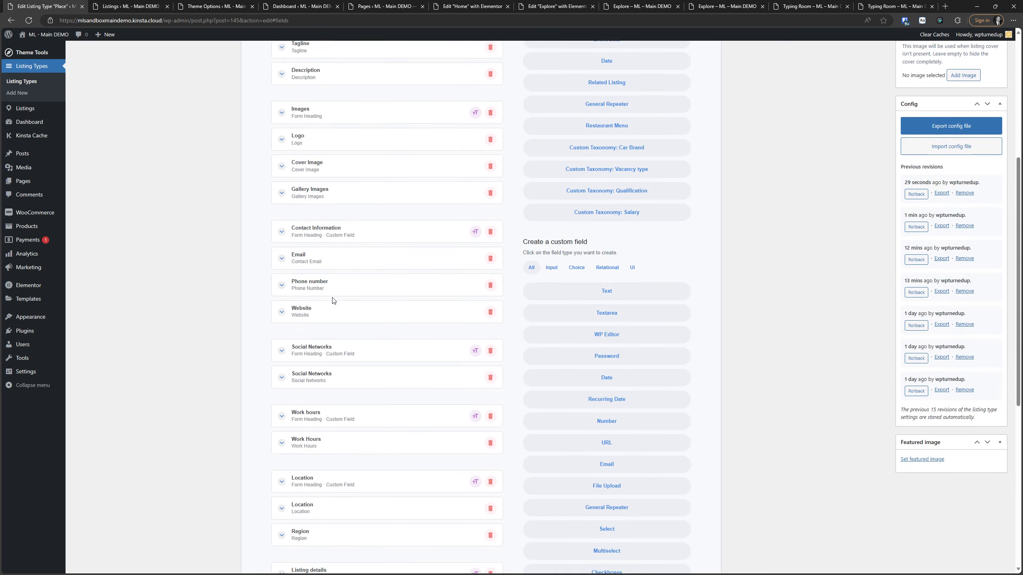
click(338, 276)
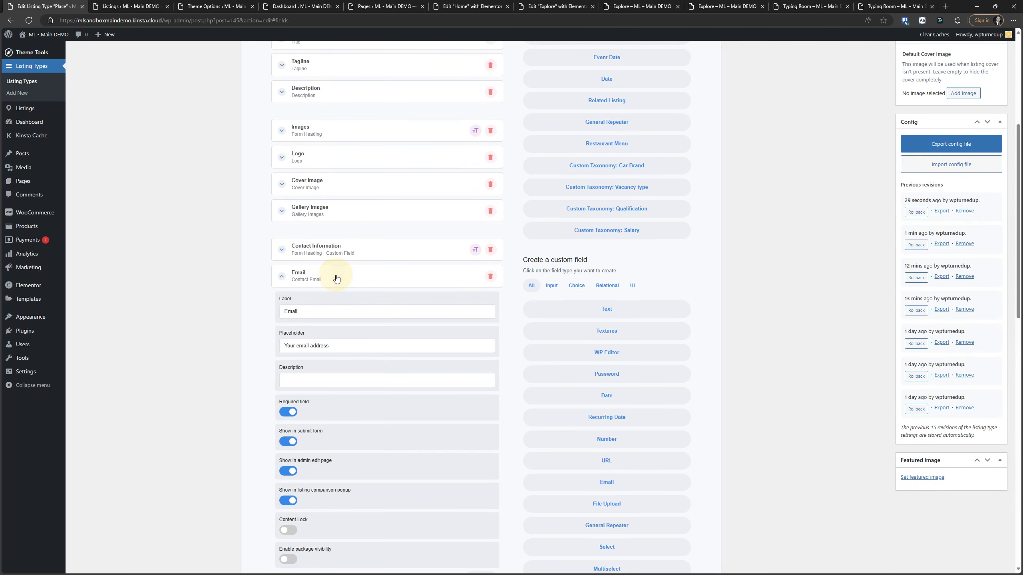
scroll(342, 282, down, 4)
scroll(345, 290, up, 3)
scroll(354, 229, down, 4)
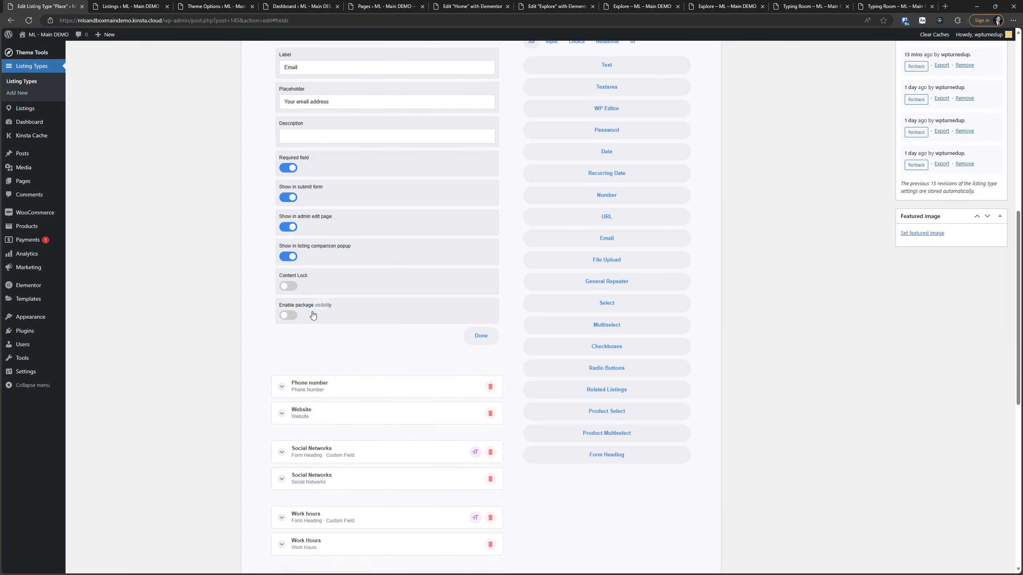
click(289, 286)
Move the blank head button to first place among the head buttons in the Place preview card settings.
scroll(291, 320, up, 9)
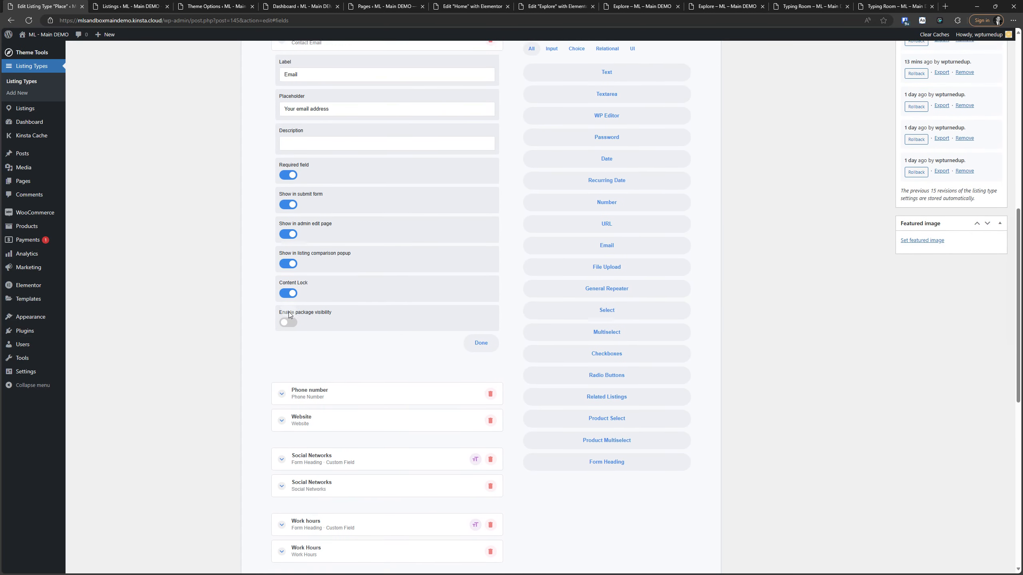
click(572, 133)
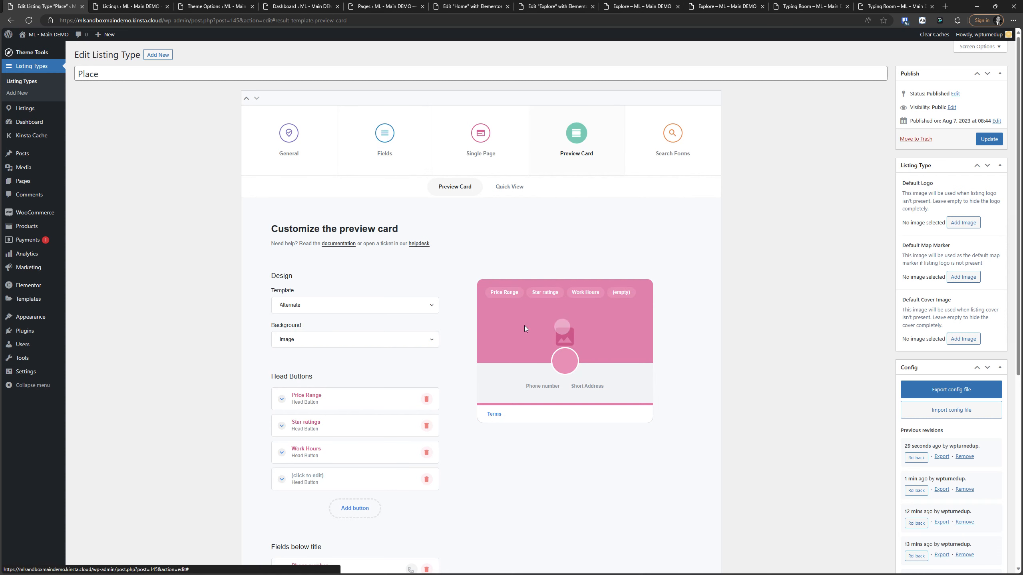
scroll(416, 273, down, 3)
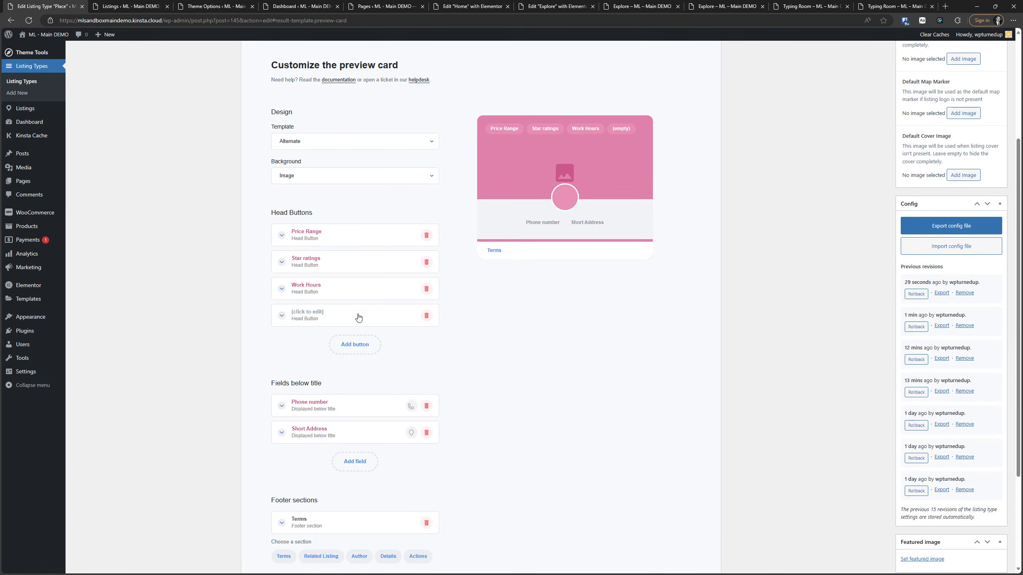
drag(359, 318, 355, 235)
Set the blank head button's label to the [[email]] field tag.
click(355, 236)
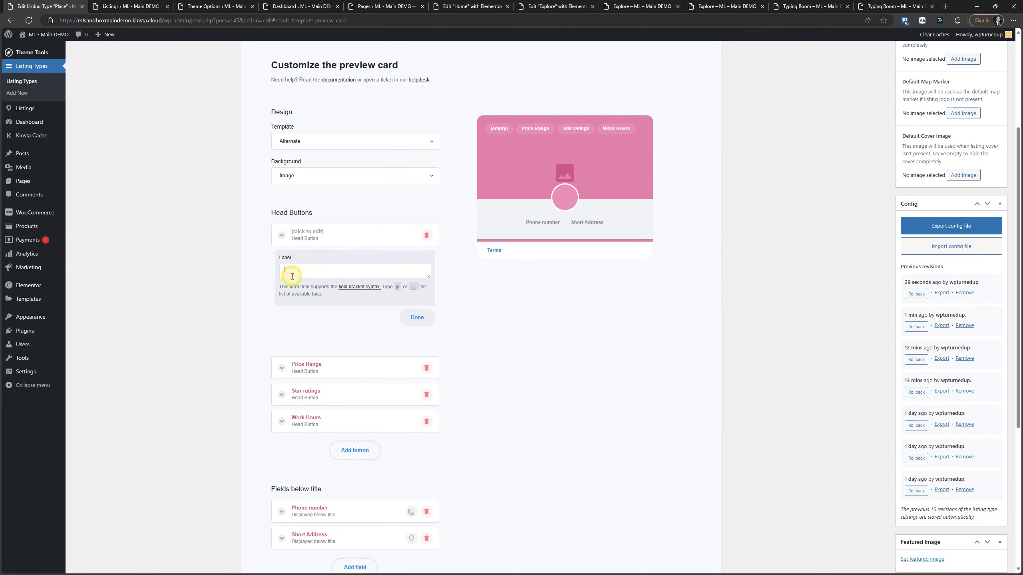
text([[)
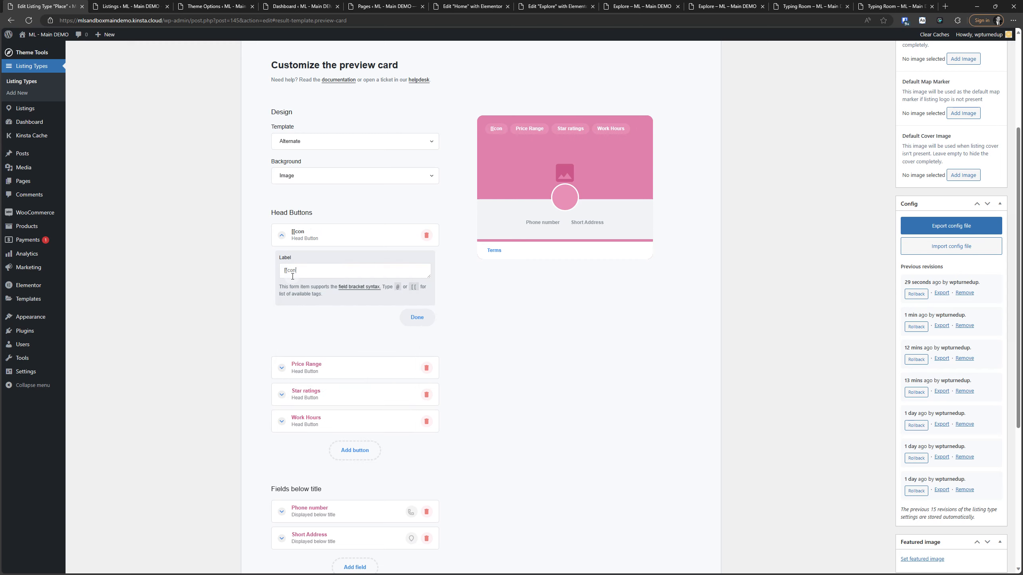
text(c)
key(BackSpace)
text(em)
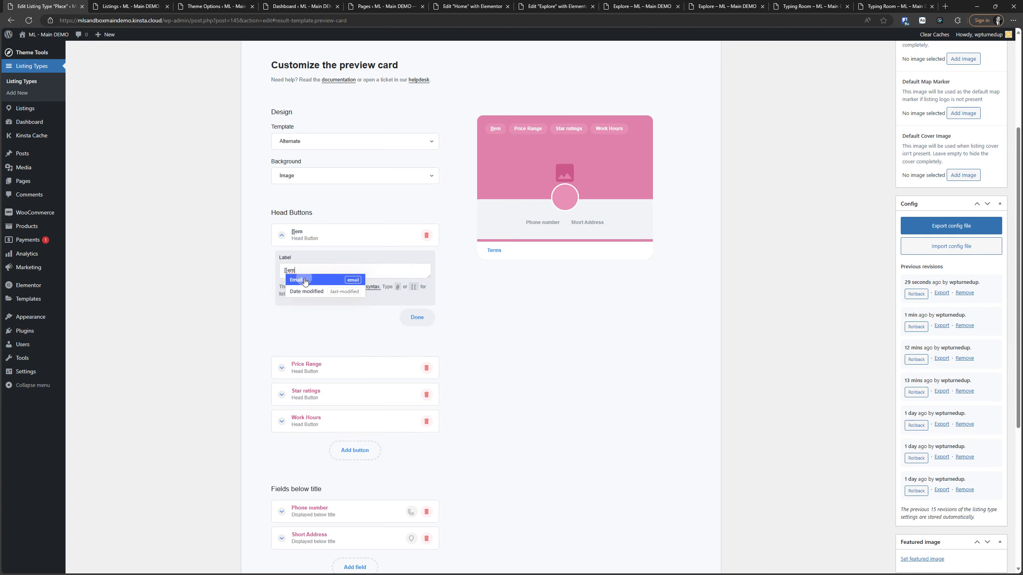
click(293, 280)
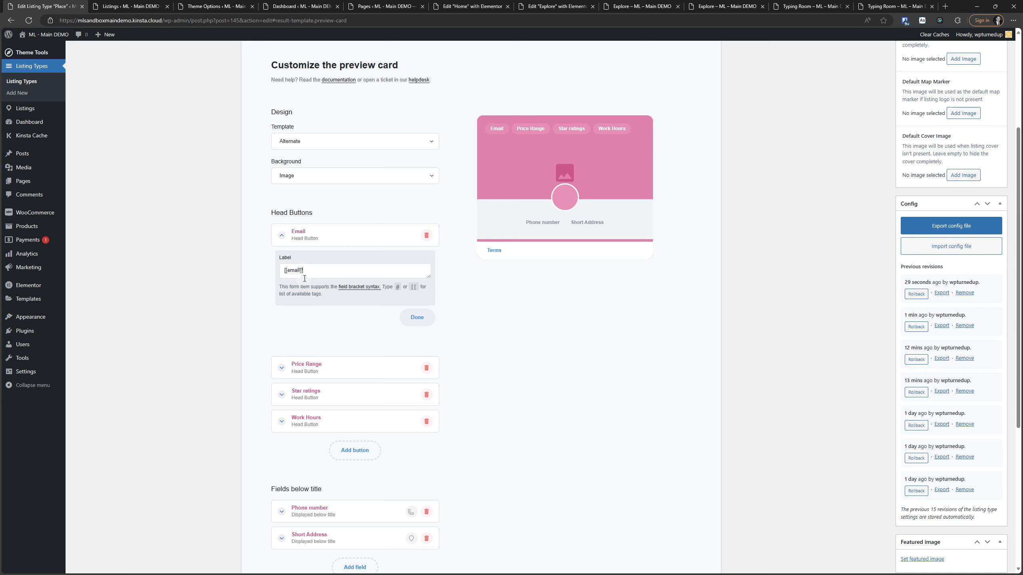
click(327, 238)
Update the Place listing type to save the content lock and head button changes.
scroll(924, 178, up, 3)
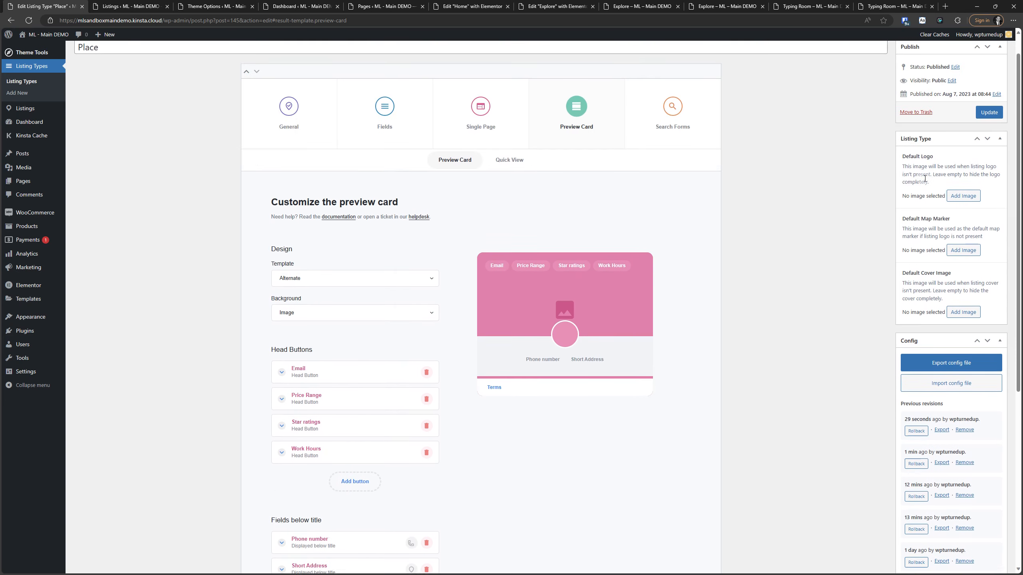
scroll(925, 178, up, 1)
click(988, 138)
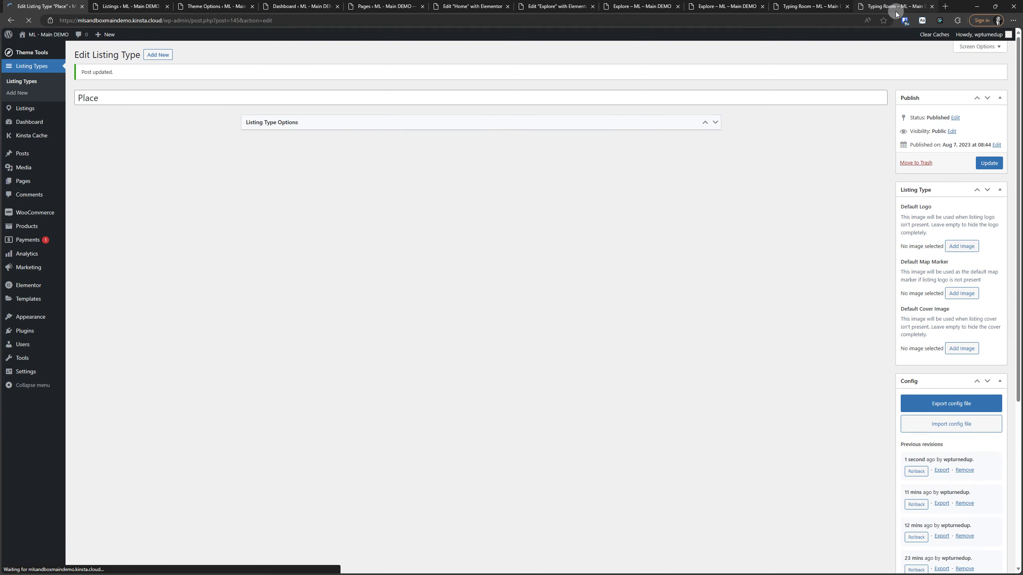
Reload the Explore page's Places categories and reveal the locked email on the Liman Restaurant card.
click(867, 6)
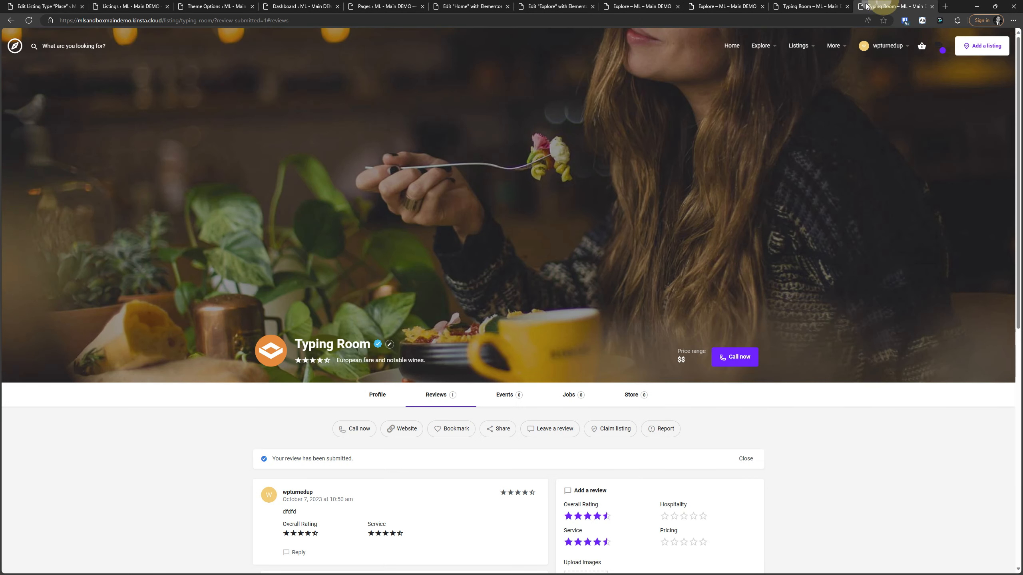
click(741, 6)
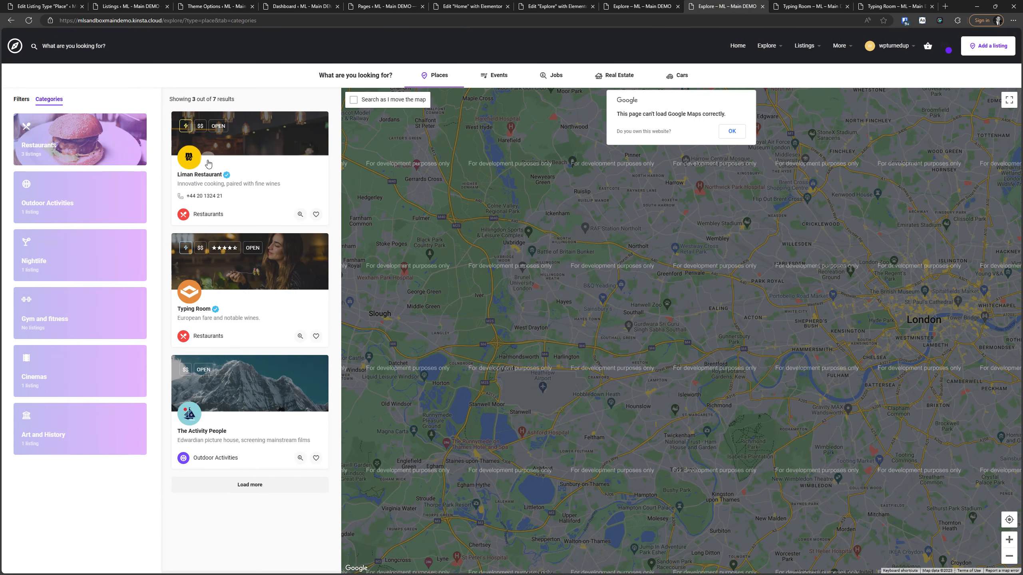
click(29, 20)
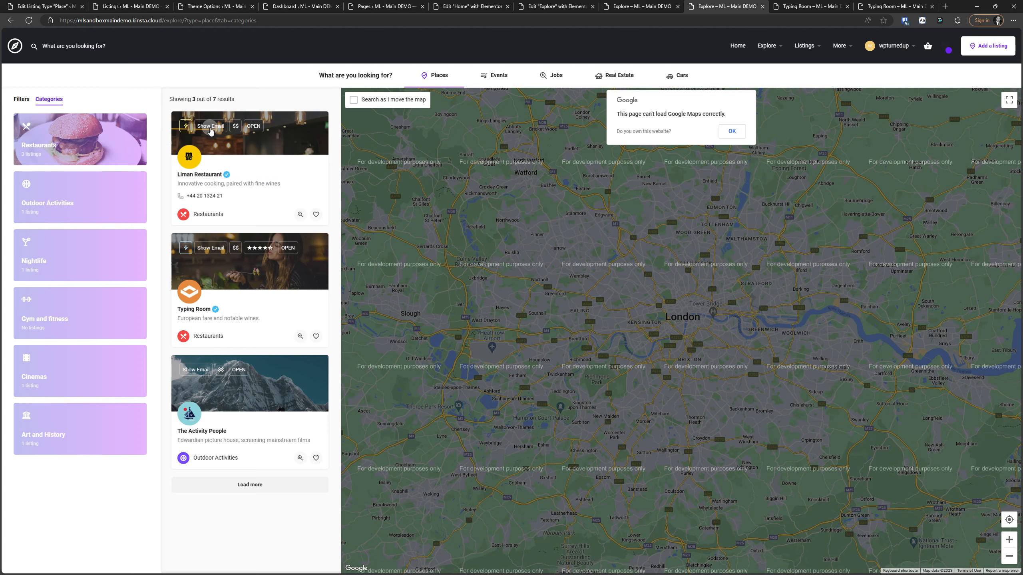
key(ctrl)
key(ctrl)
click(213, 127)
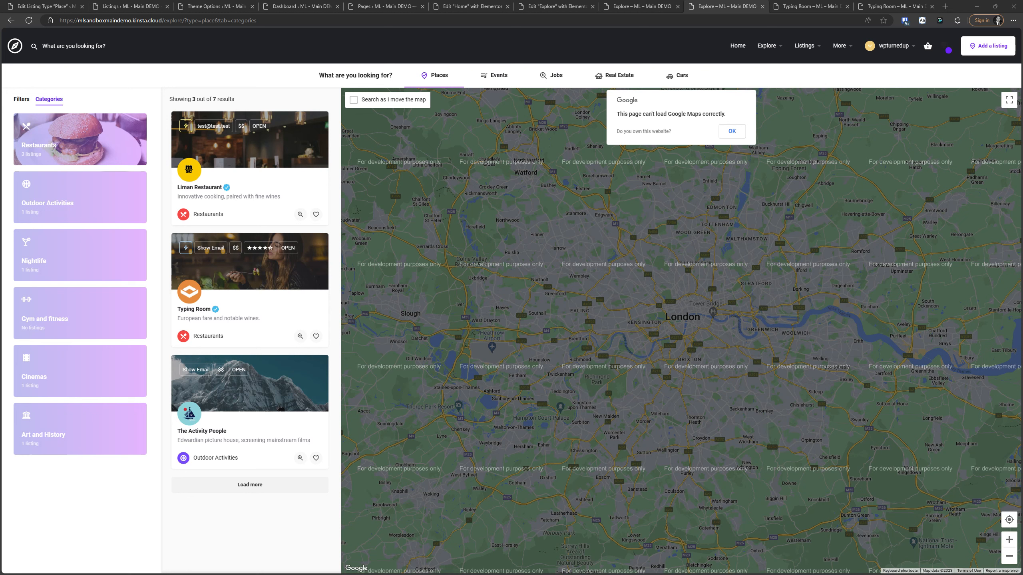
Open the Typing Room listing for editing and remove its Restaurants category.
click(895, 6)
click(388, 346)
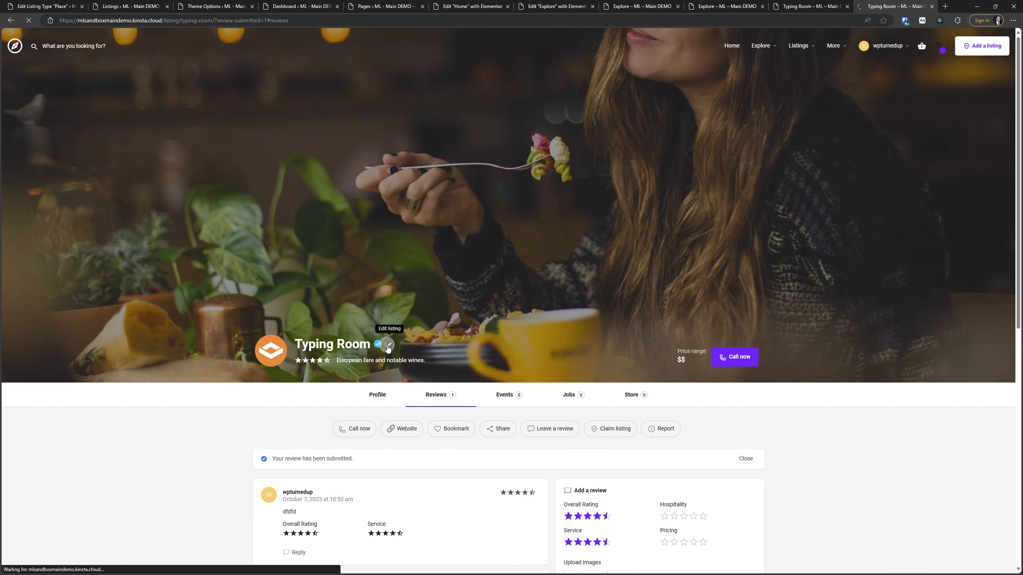
scroll(390, 350, down, 5)
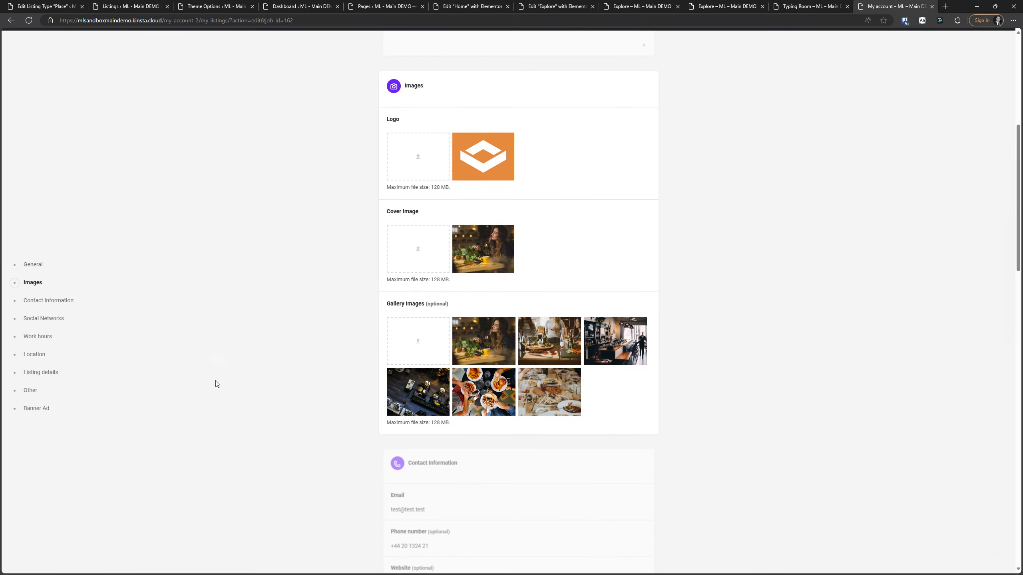
scroll(228, 414, up, 5)
scroll(234, 416, down, 10)
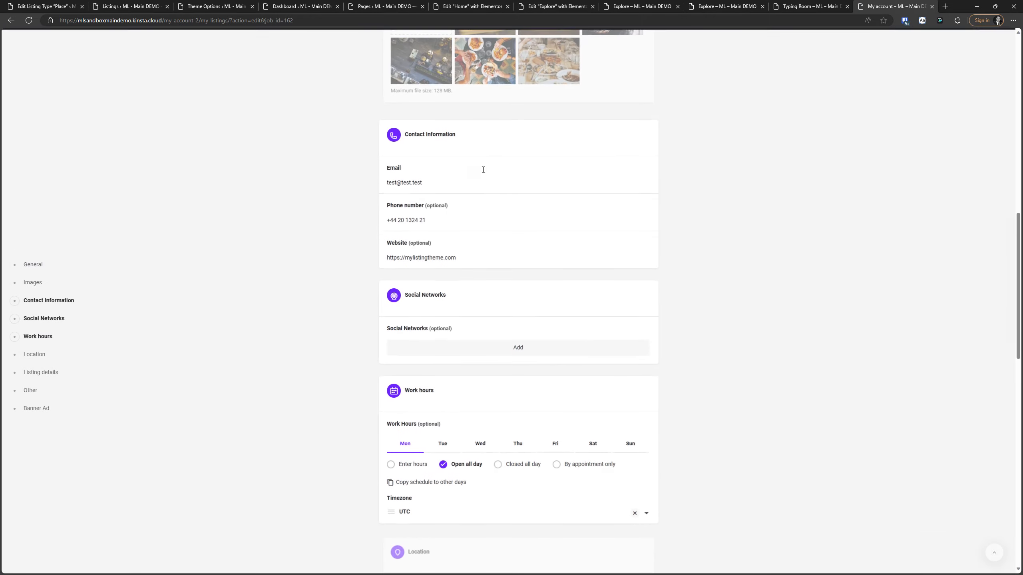
scroll(294, 317, down, 5)
scroll(296, 314, down, 5)
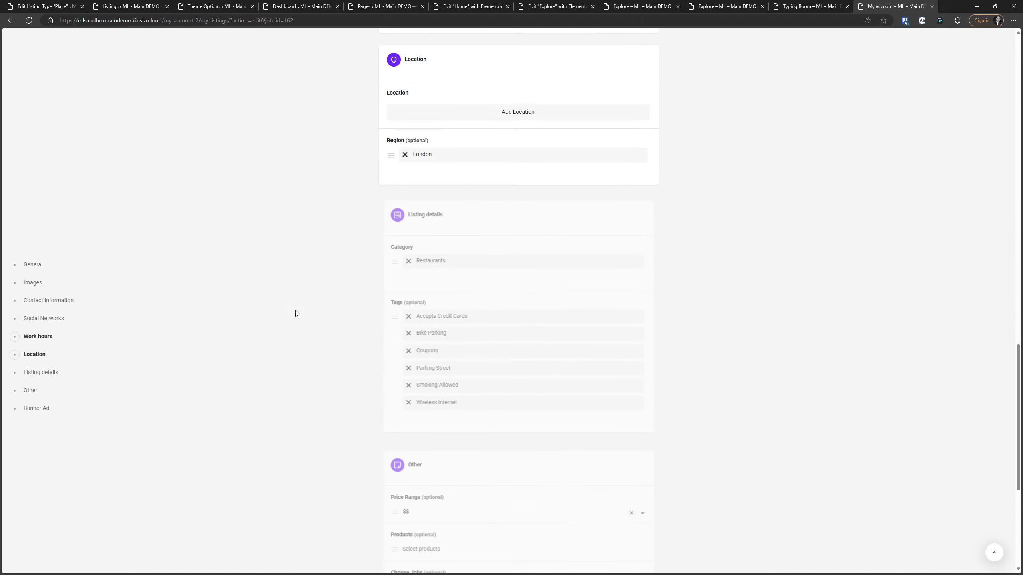
click(404, 259)
click(711, 235)
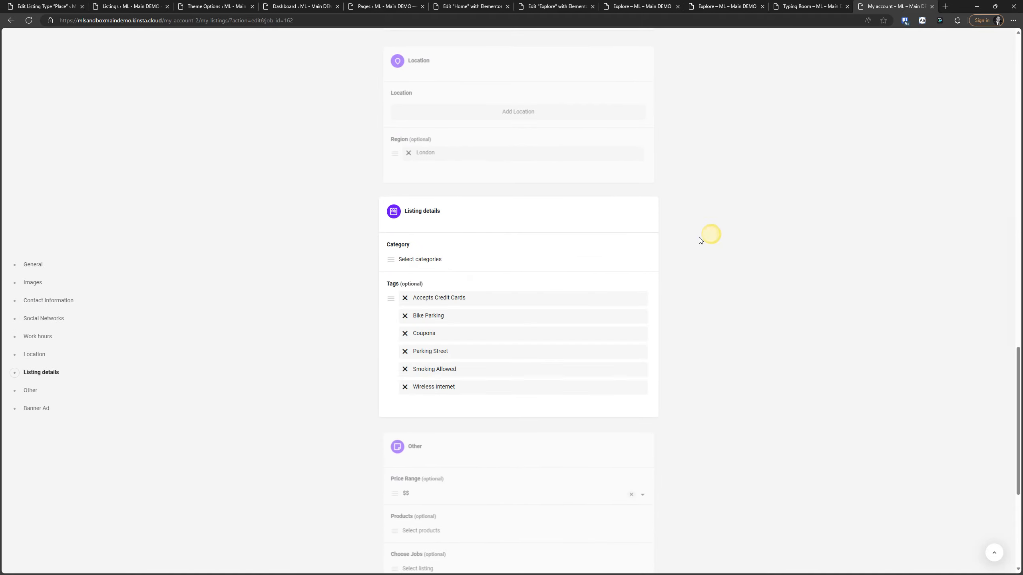
Choose Cinemas as the Typing Room listing's category and clear it again.
click(443, 259)
click(415, 308)
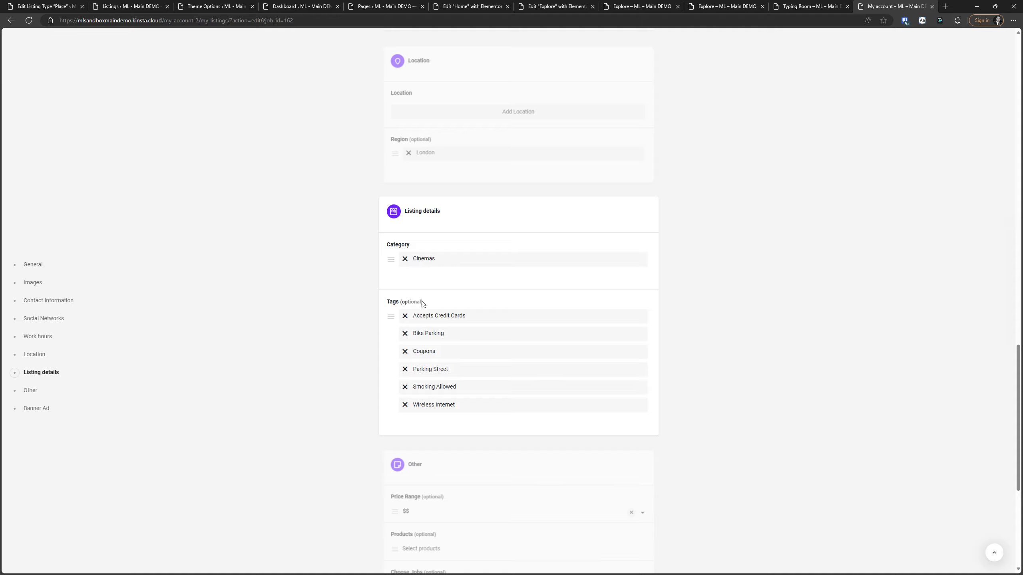
click(405, 259)
click(741, 264)
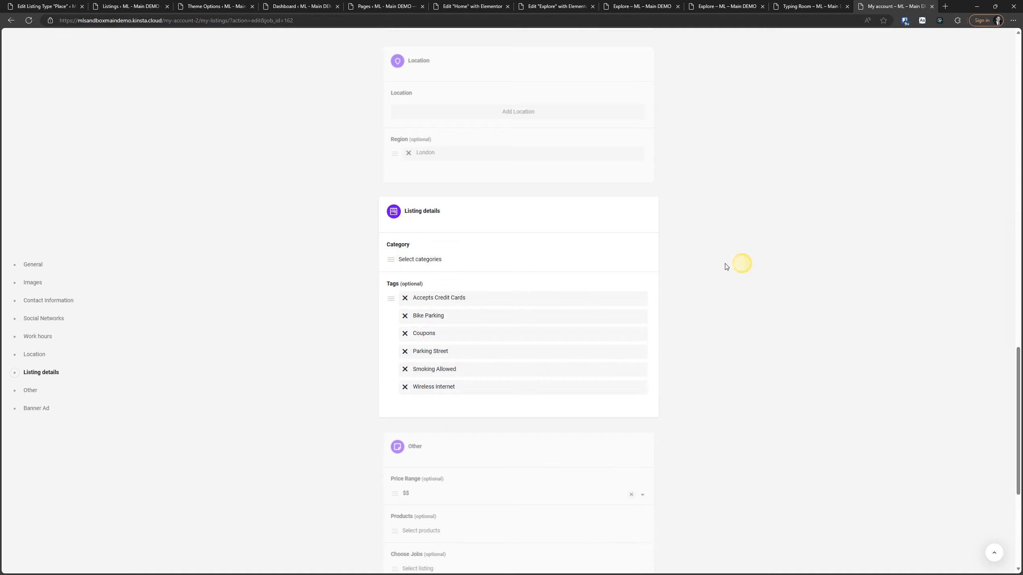
Try to save the Typing Room listing without a category and look through the edit form.
scroll(326, 317, down, 5)
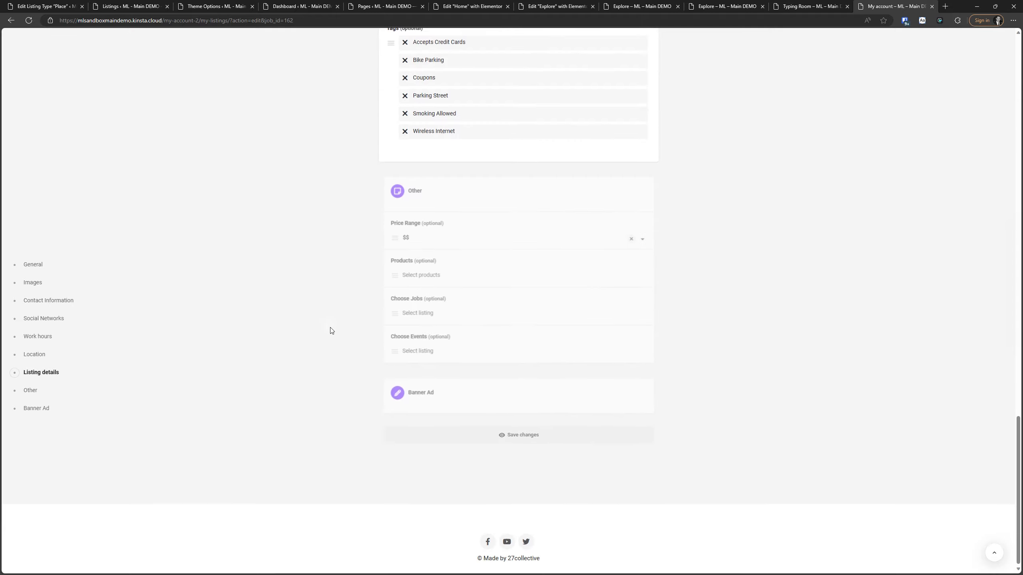
click(513, 434)
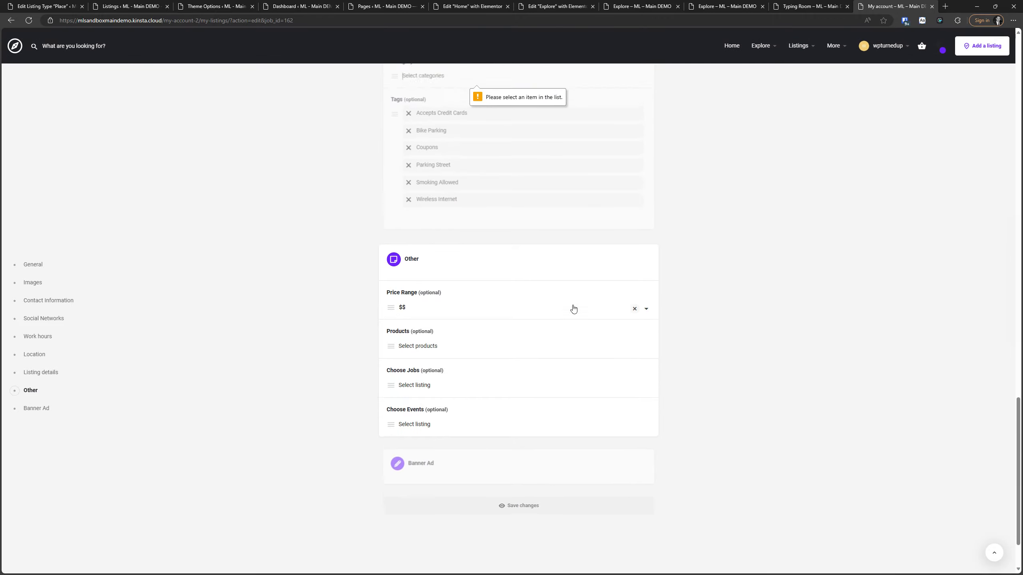
scroll(529, 333, up, 15)
scroll(531, 336, down, 15)
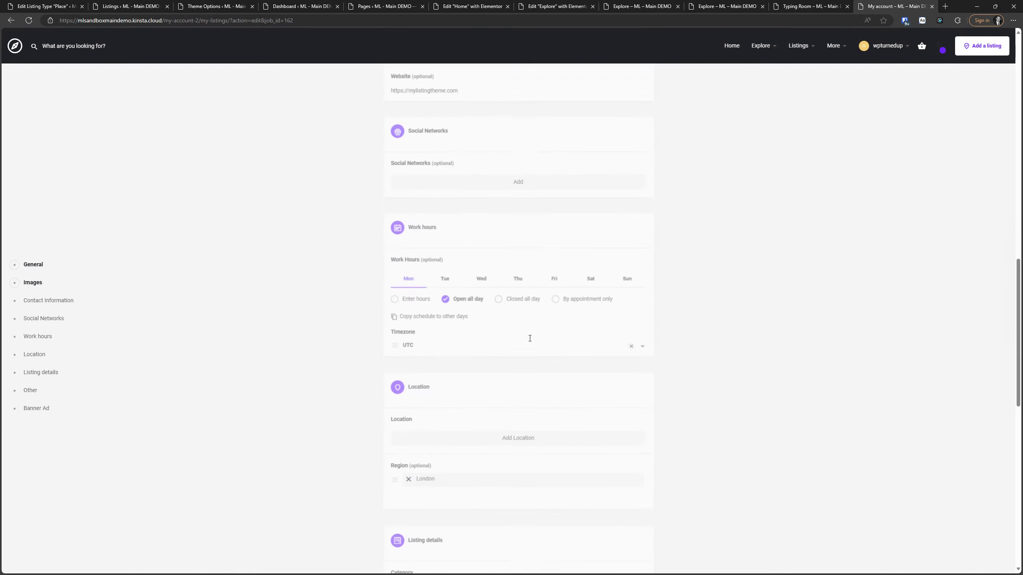
scroll(508, 476, up, 10)
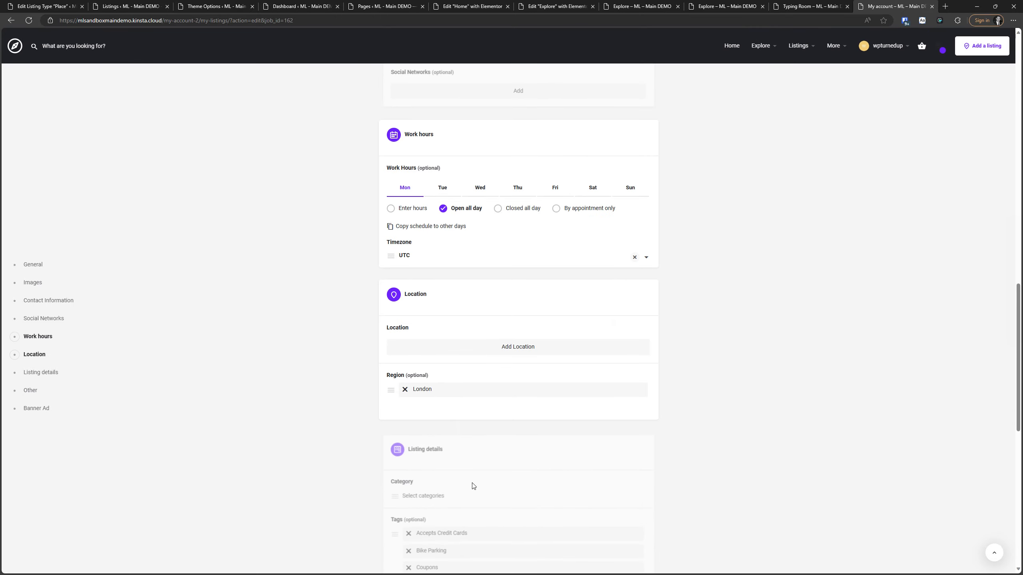
scroll(308, 308, up, 8)
Open the Place listing type's fields, search the page for "categ", and expand the Category field's settings.
key(ctrl+1)
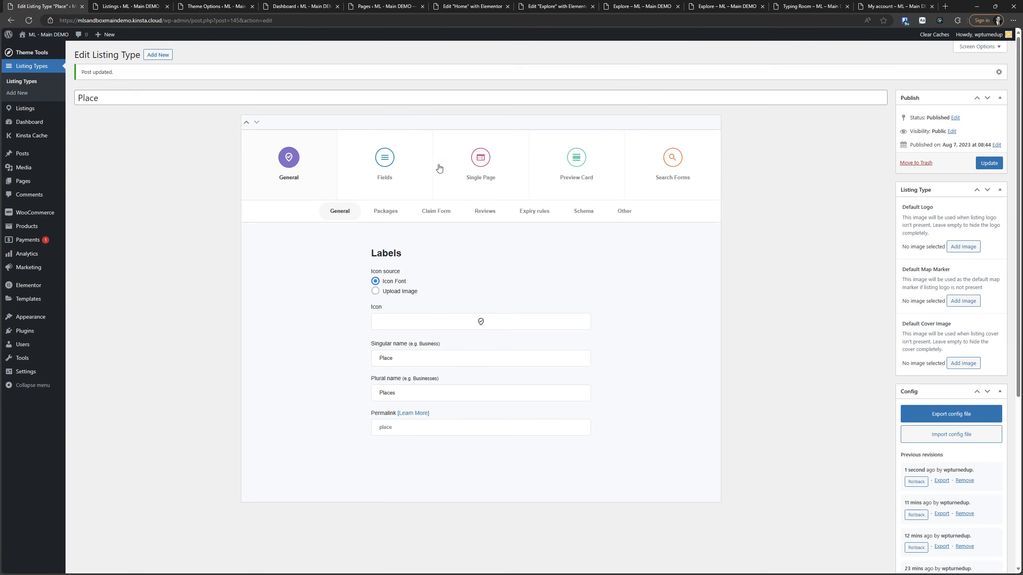
click(385, 159)
scroll(362, 181, down, 5)
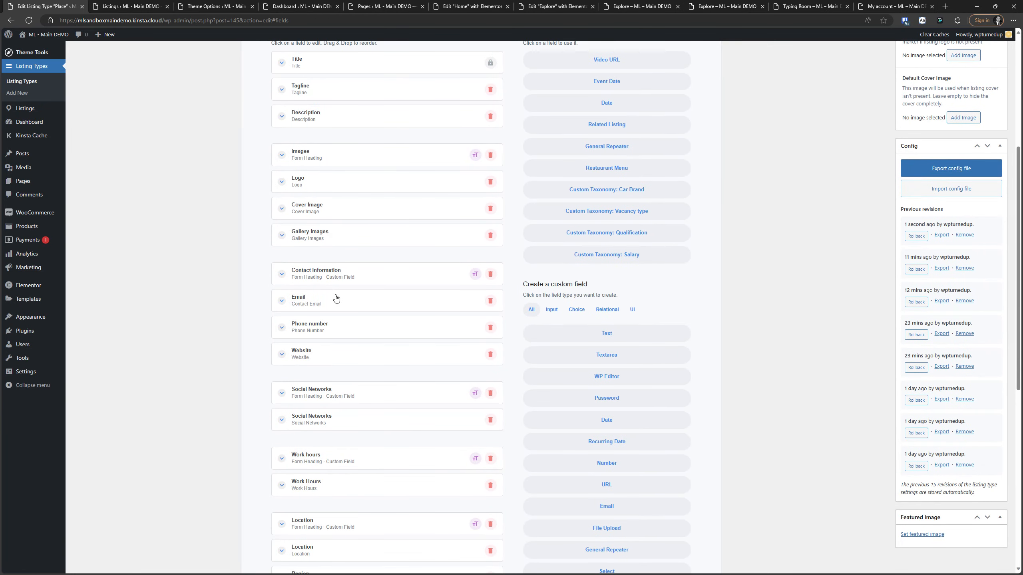
scroll(316, 240, up, 2)
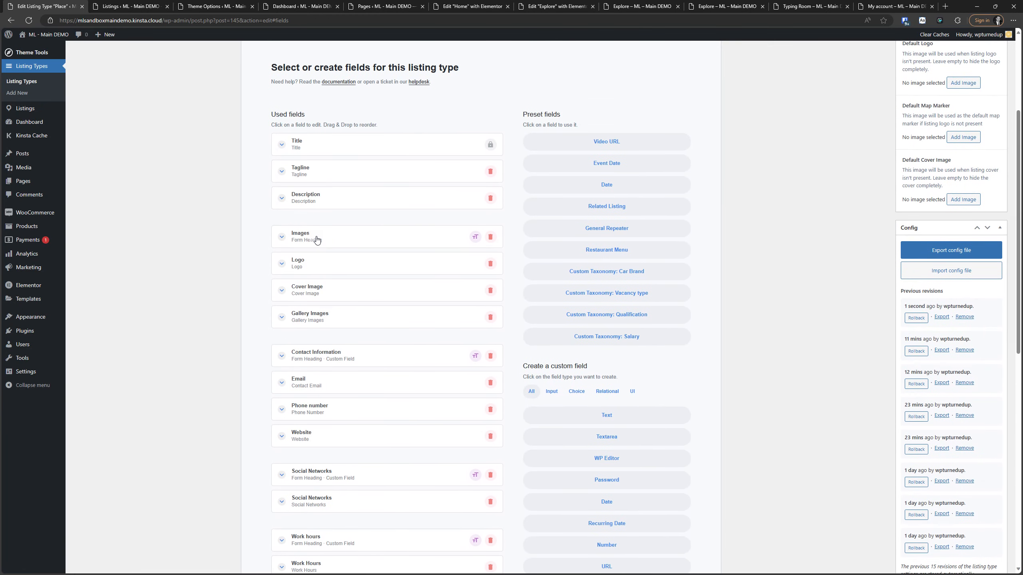
scroll(318, 240, down, 6)
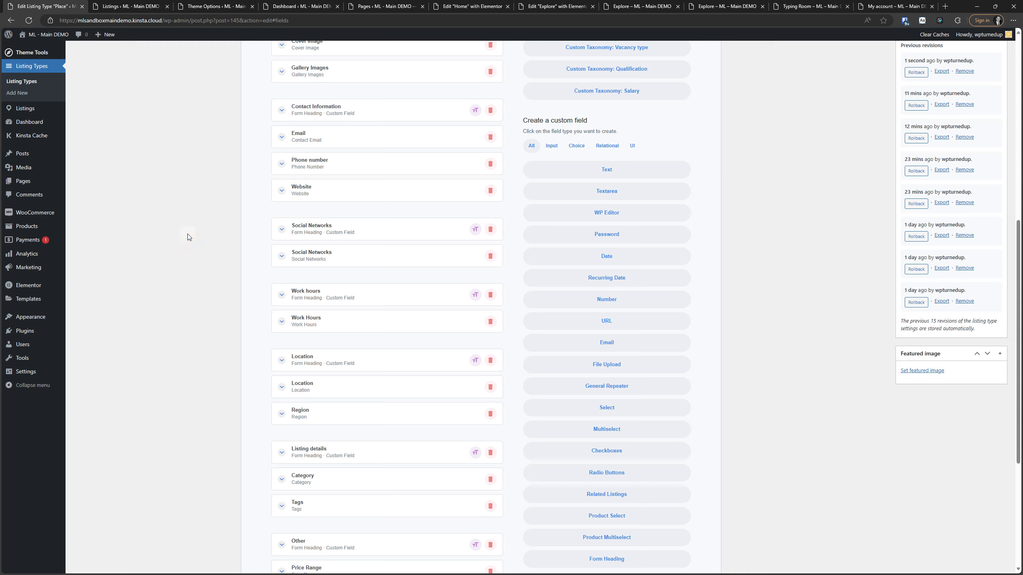
key(ctrl+f)
text(cate)
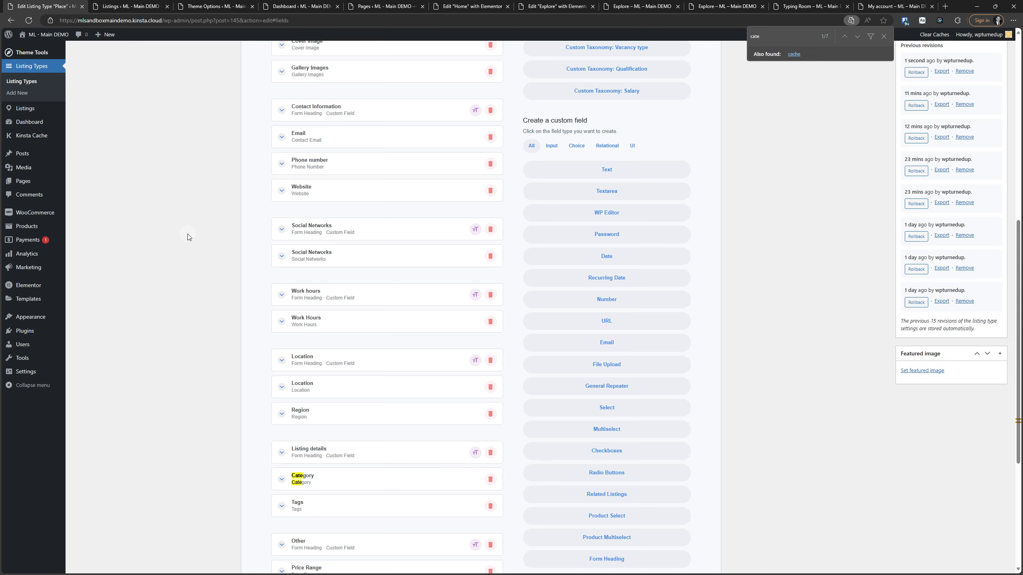
text(g)
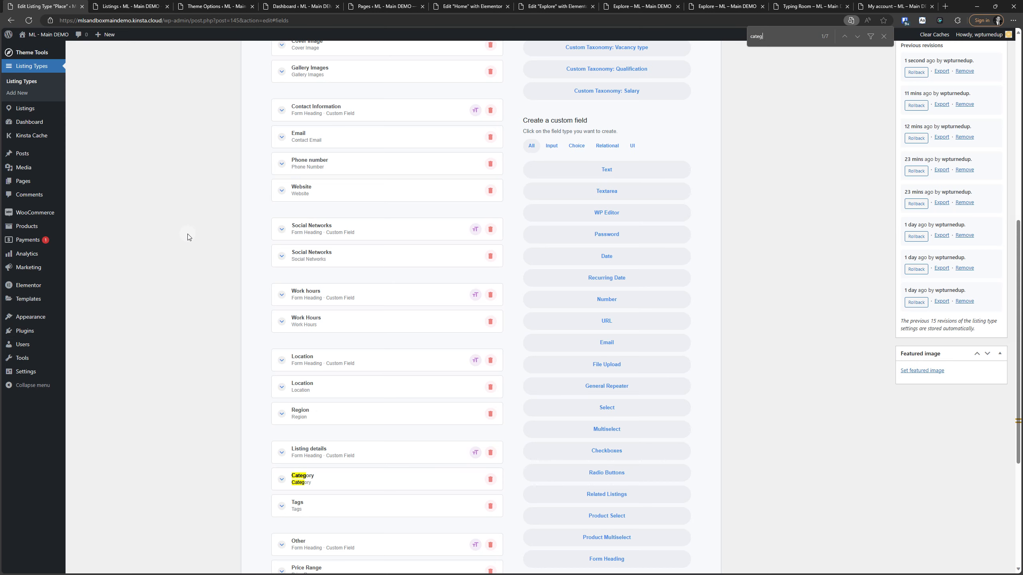
click(313, 477)
scroll(376, 366, down, 8)
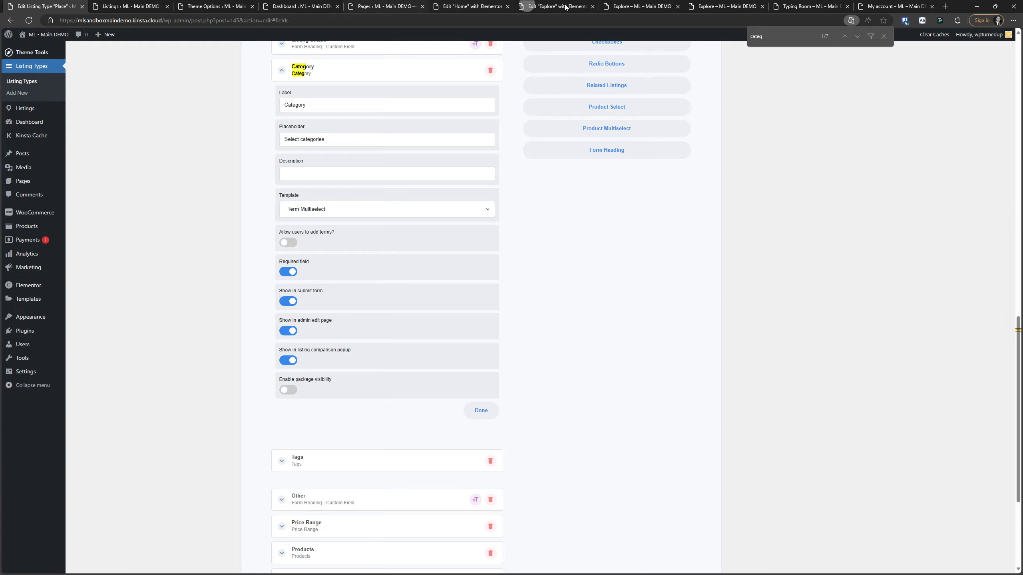
Return to the Typing Room edit form and try to save it with the required category left empty.
click(888, 6)
scroll(278, 308, down, 15)
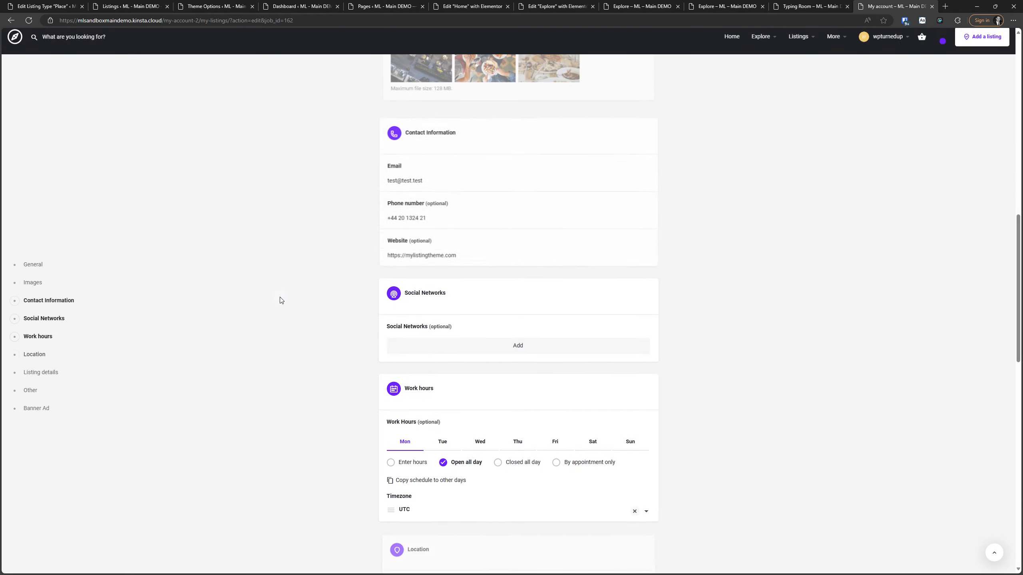
scroll(280, 300, down, 10)
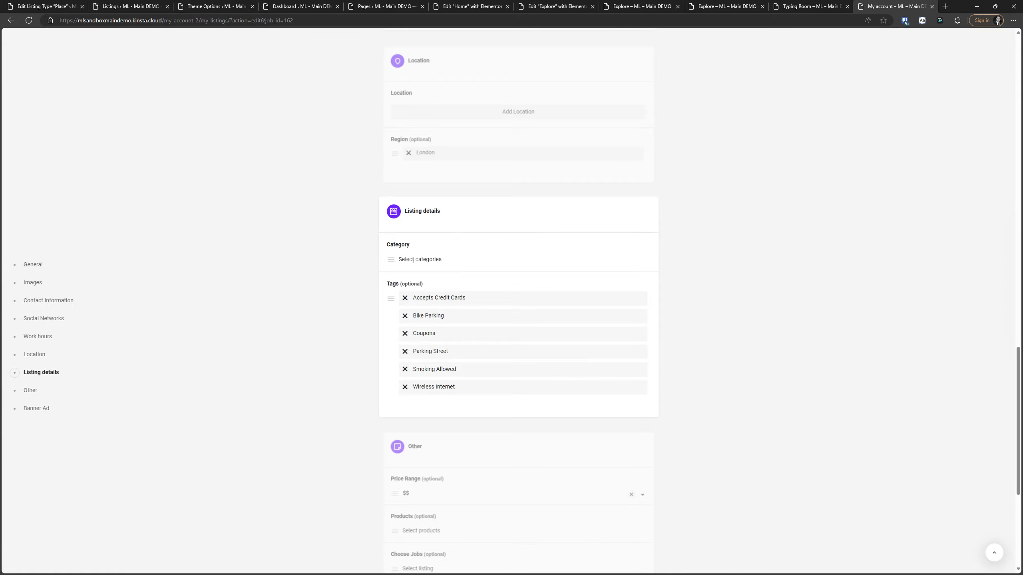
scroll(319, 285, down, 5)
click(536, 435)
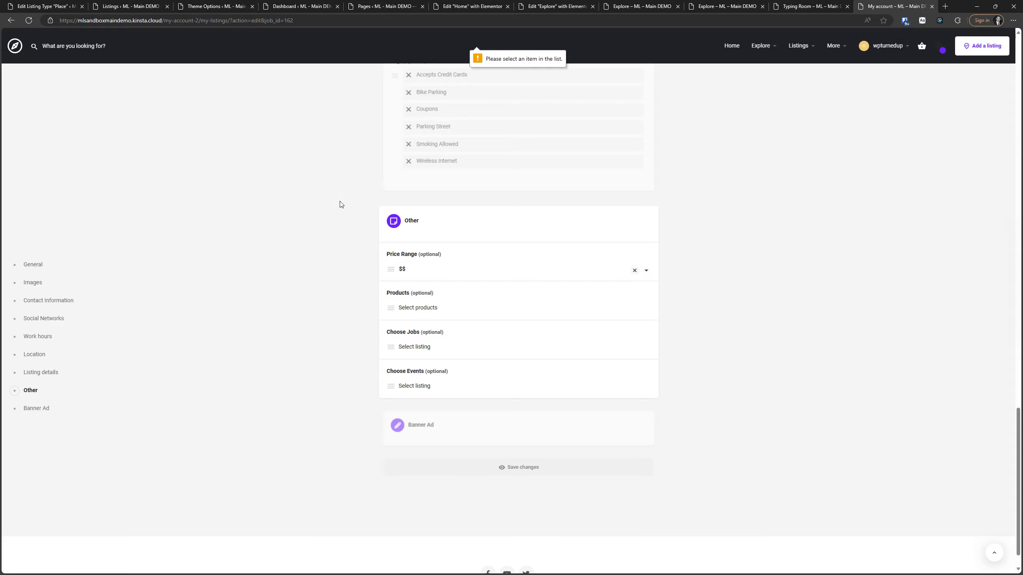
Look over the form's sections from the images to the banner ad and retry saving without a category.
scroll(366, 227, up, 15)
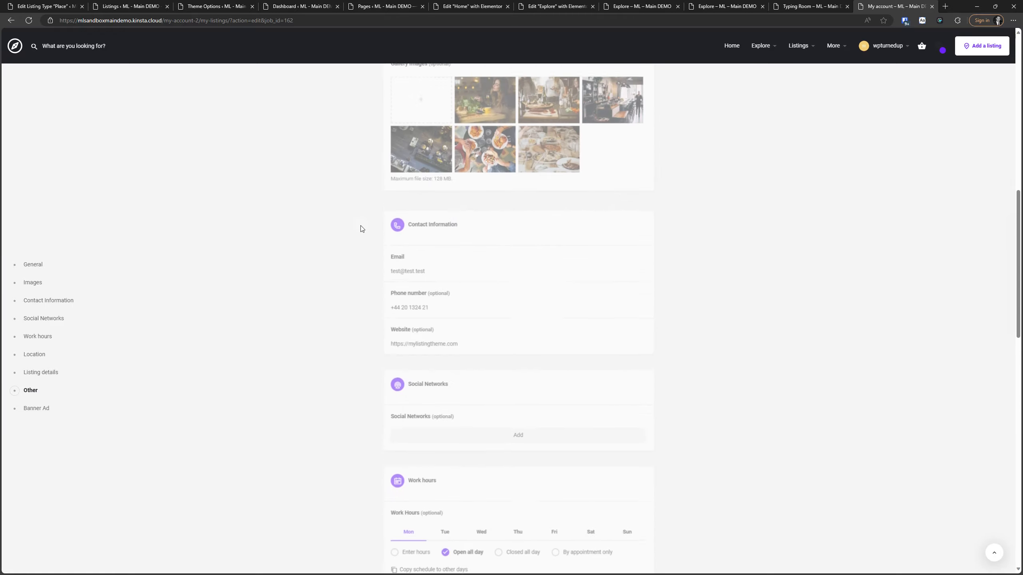
scroll(366, 227, down, 3)
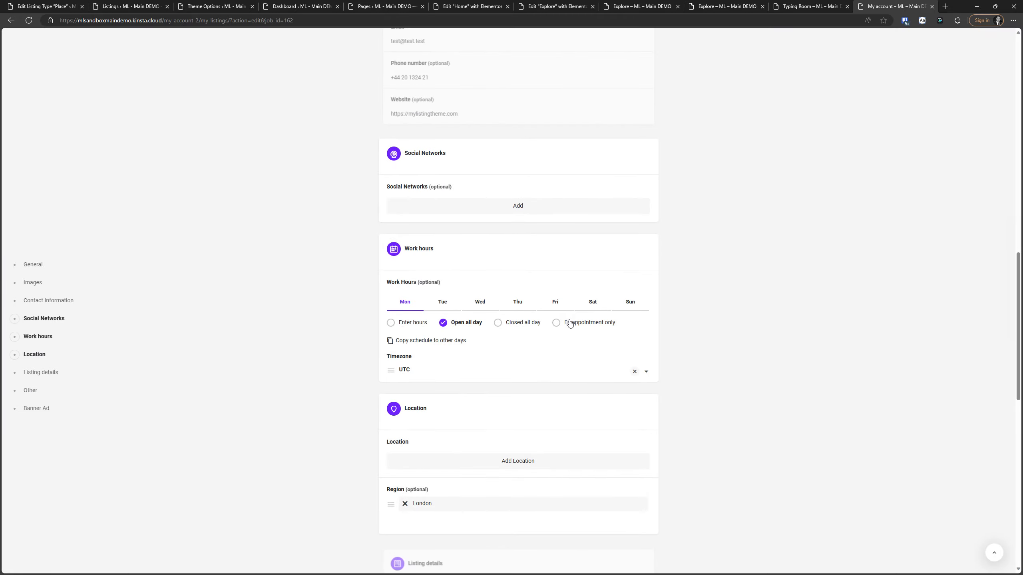
scroll(595, 433, up, 15)
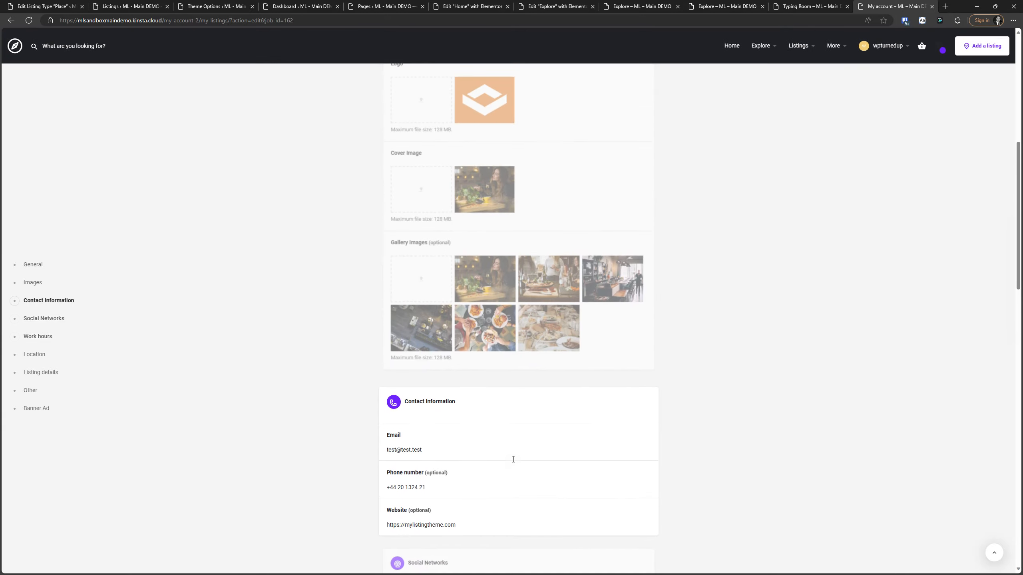
scroll(342, 376, down, 15)
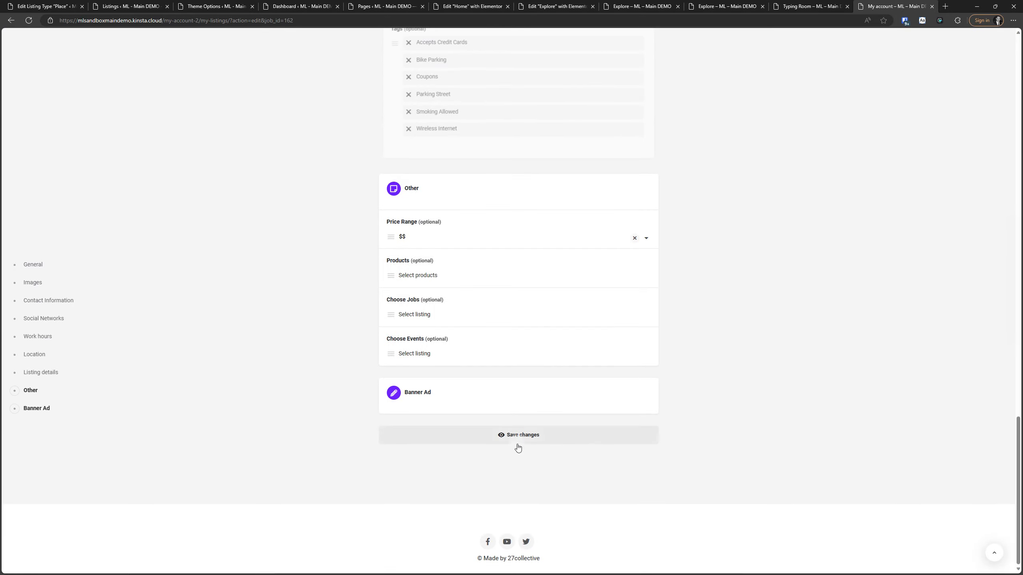
click(525, 436)
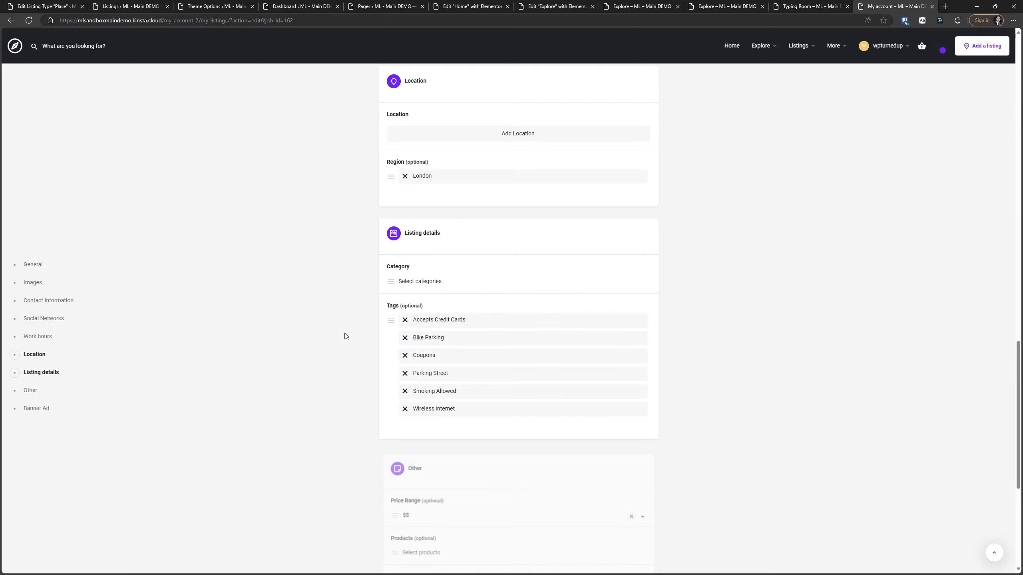
Repeat the save attempts without a category and check the Location and Listing details sections of the form.
scroll(426, 284, down, 7)
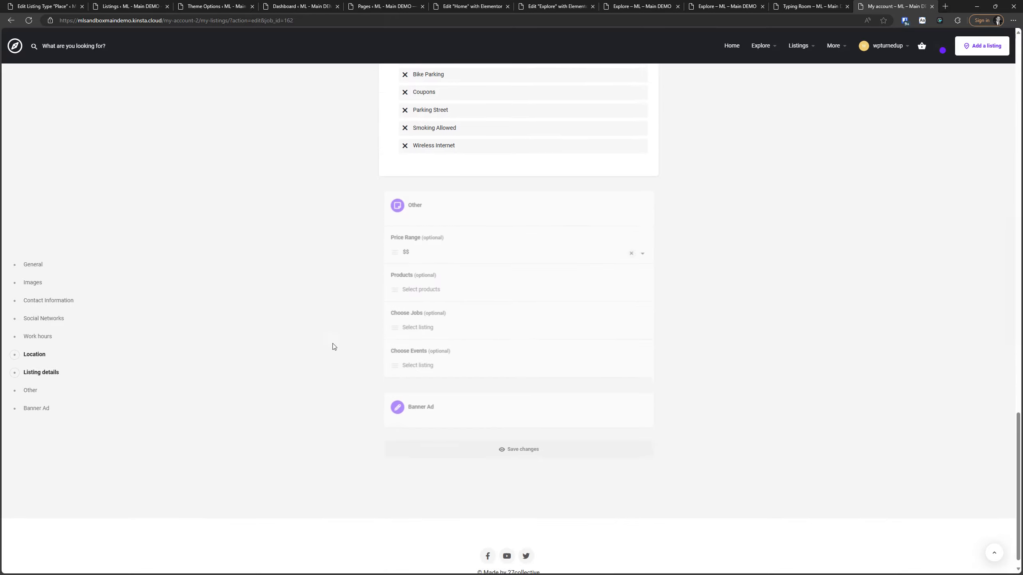
scroll(331, 347, up, 13)
scroll(409, 281, down, 14)
click(498, 435)
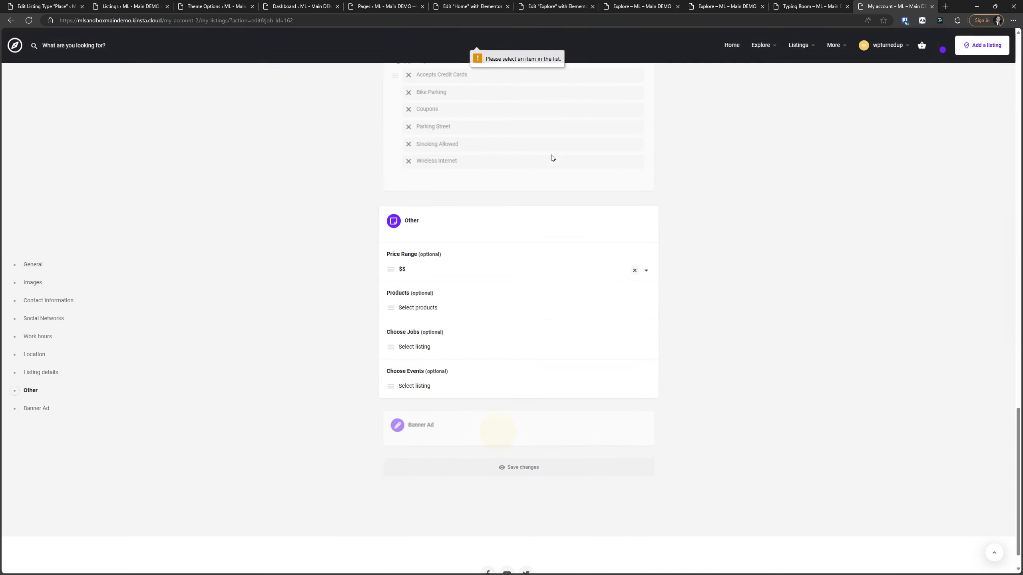
scroll(403, 302, up, 2)
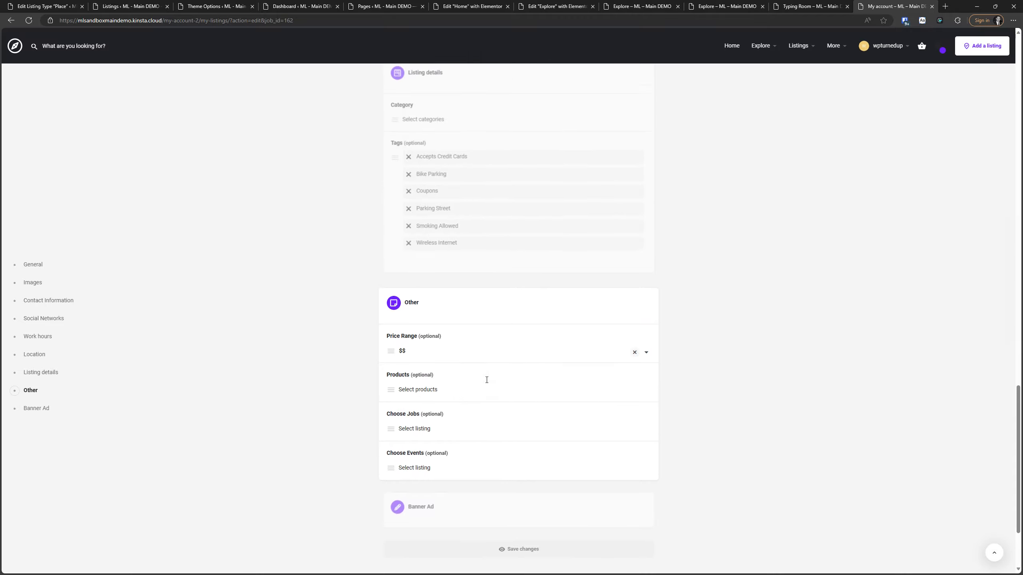
scroll(486, 379, down, 3)
click(509, 431)
scroll(334, 242, up, 15)
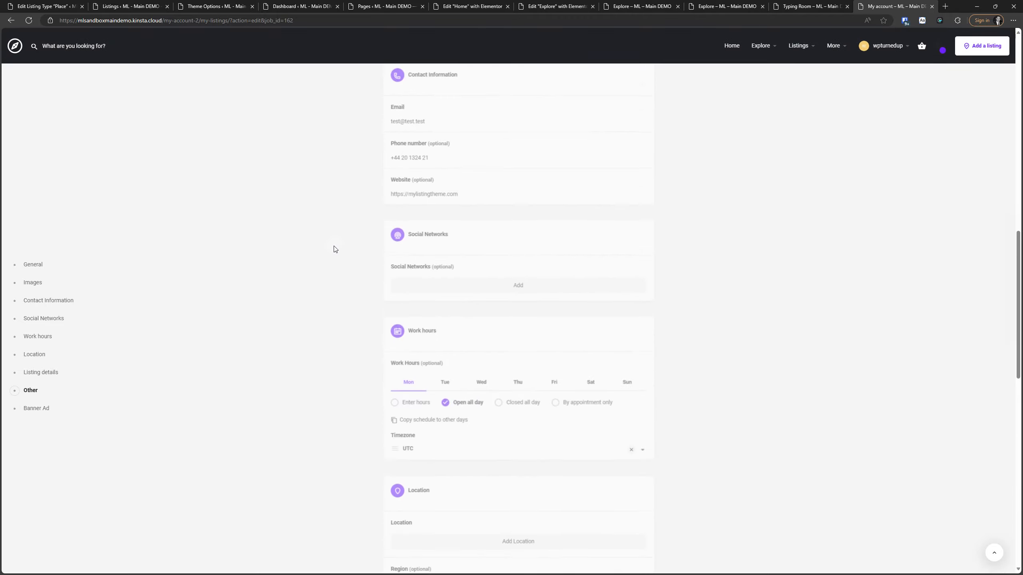
scroll(335, 243, down, 8)
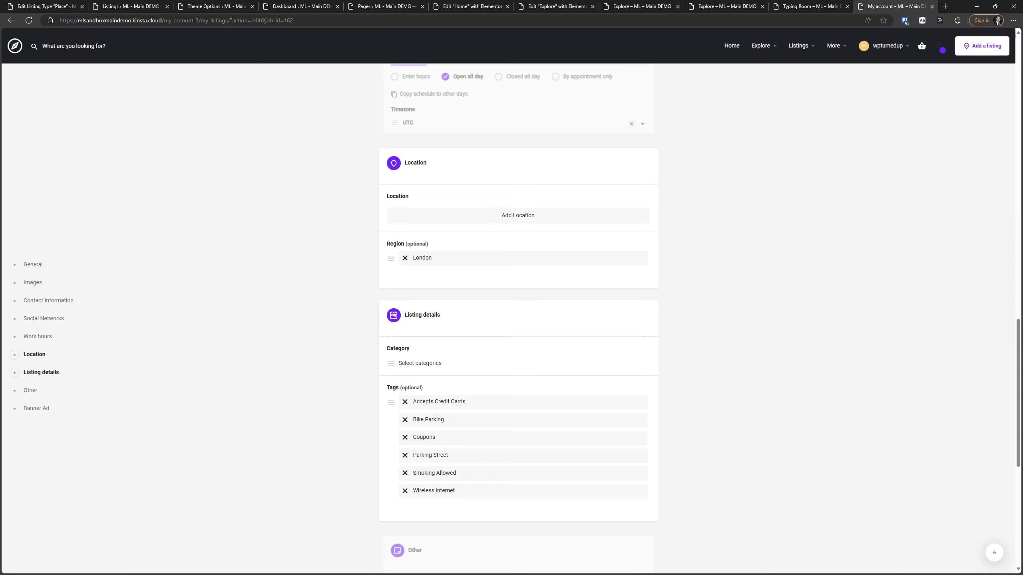
Switch to the WordPress admin, open the users' Paid Listing Packages list, and activate the package search.
click(19, 5)
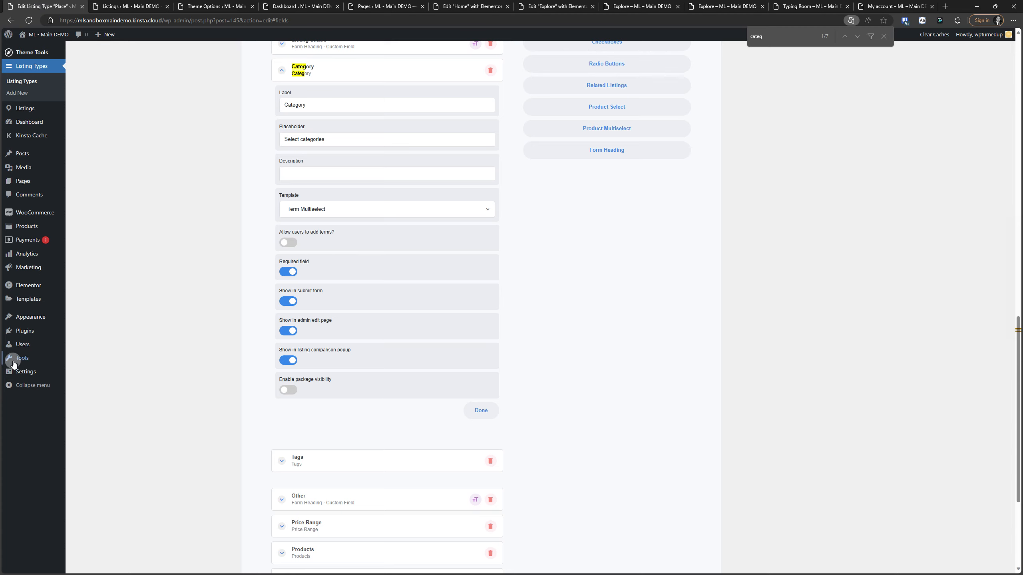
mouse_move(22, 344)
click(93, 379)
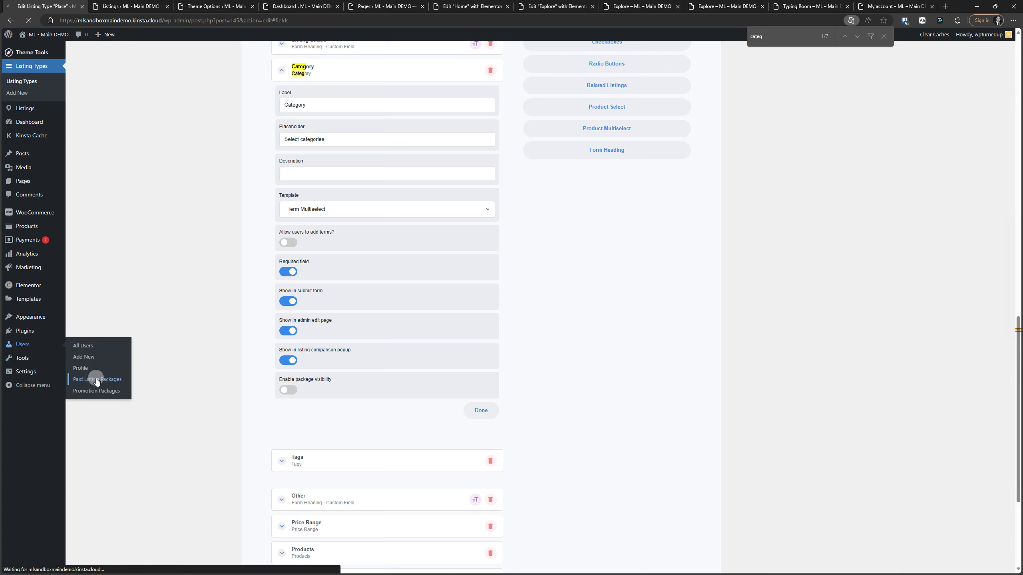
click(915, 70)
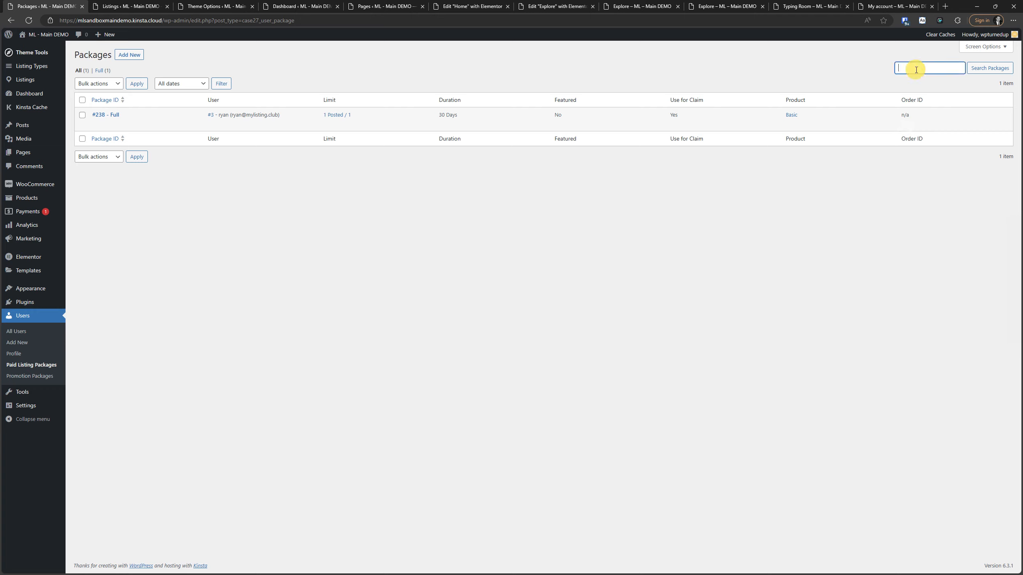